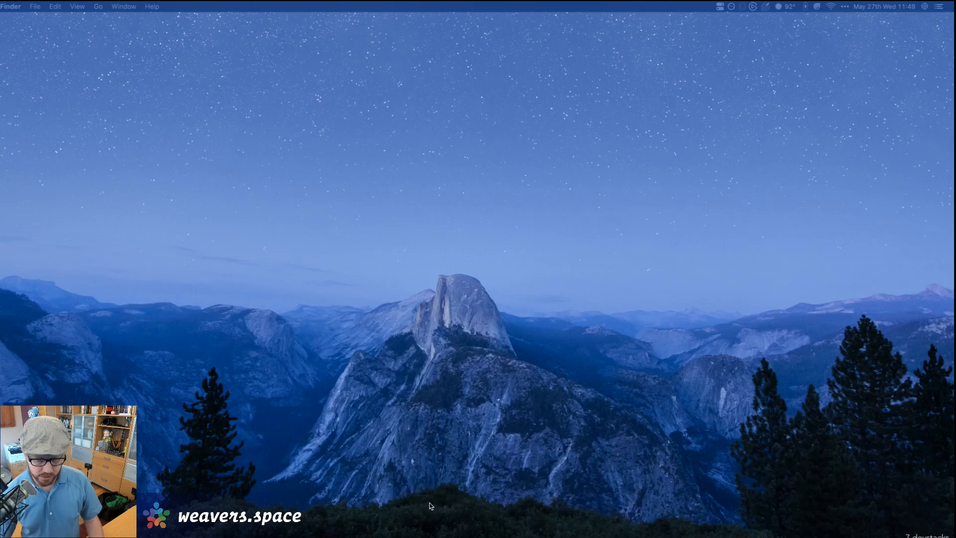
Launch RapidWeaver 8 and open the recent Sandbox project
mouse_move(448, 535)
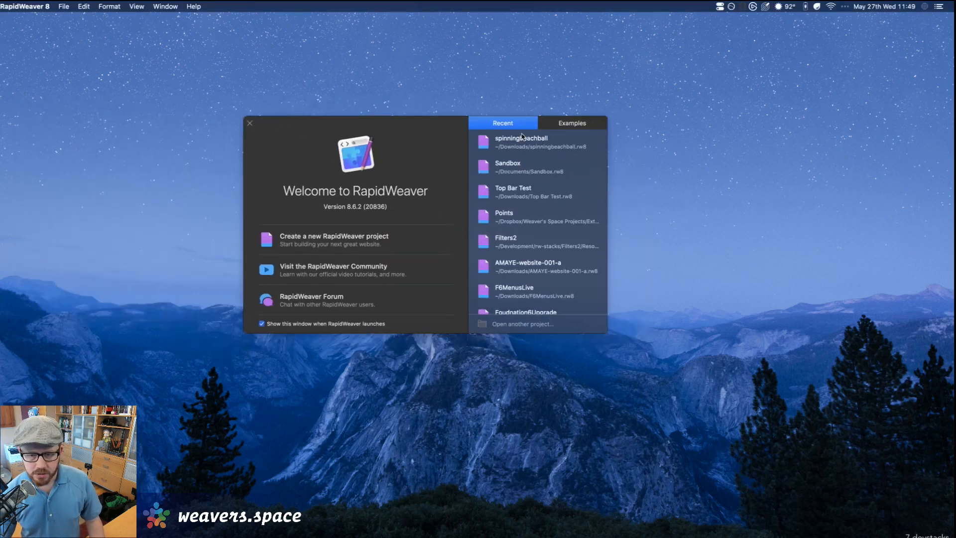
click(507, 165)
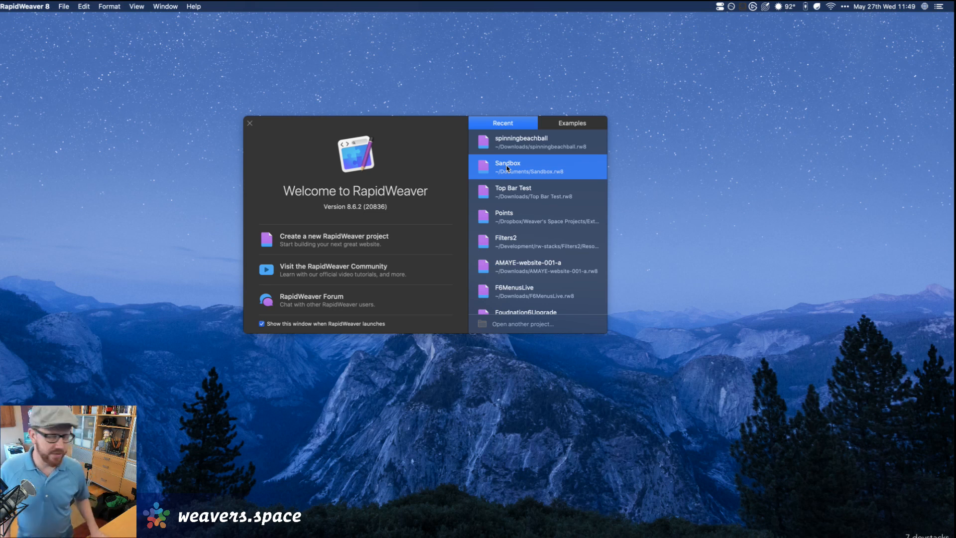
click(506, 165)
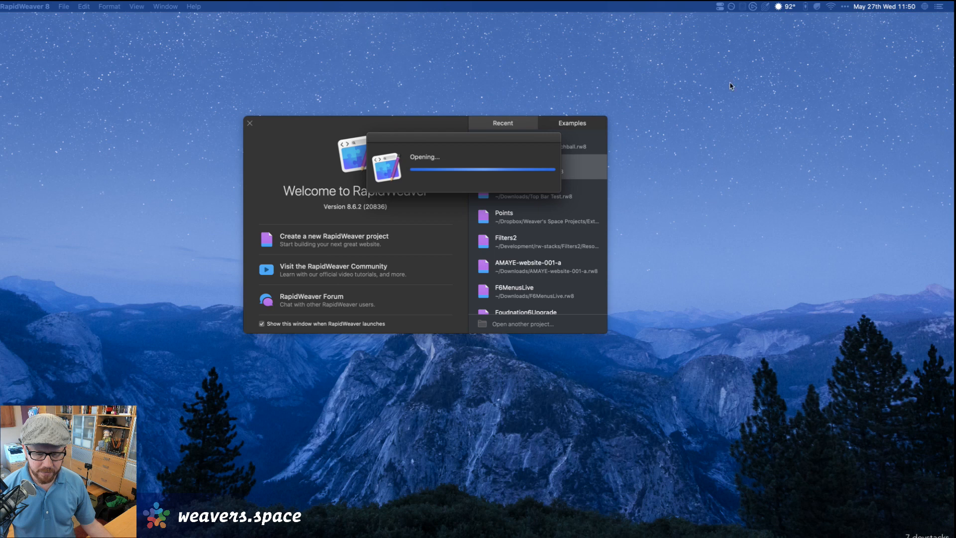
Check the battery and CPU load in the system monitor while the project opens
click(806, 7)
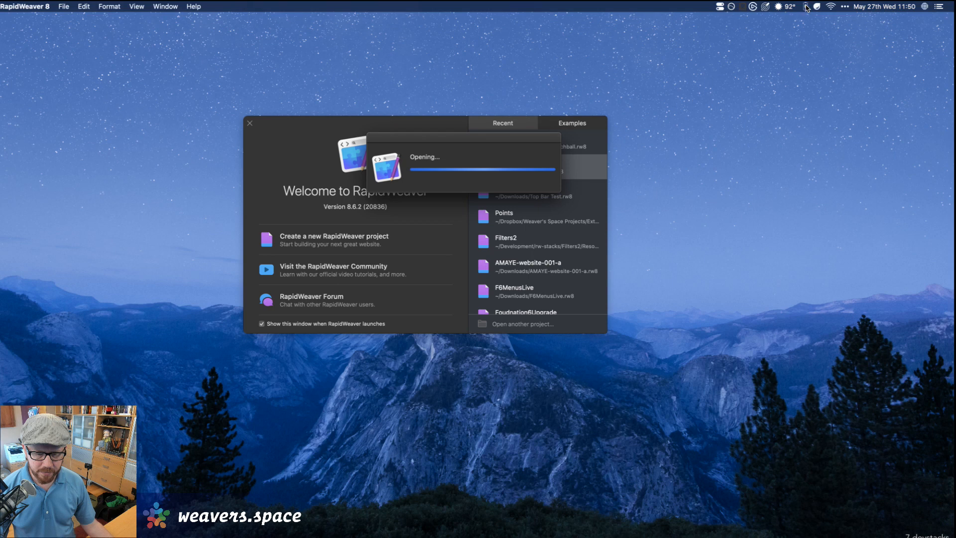
click(807, 7)
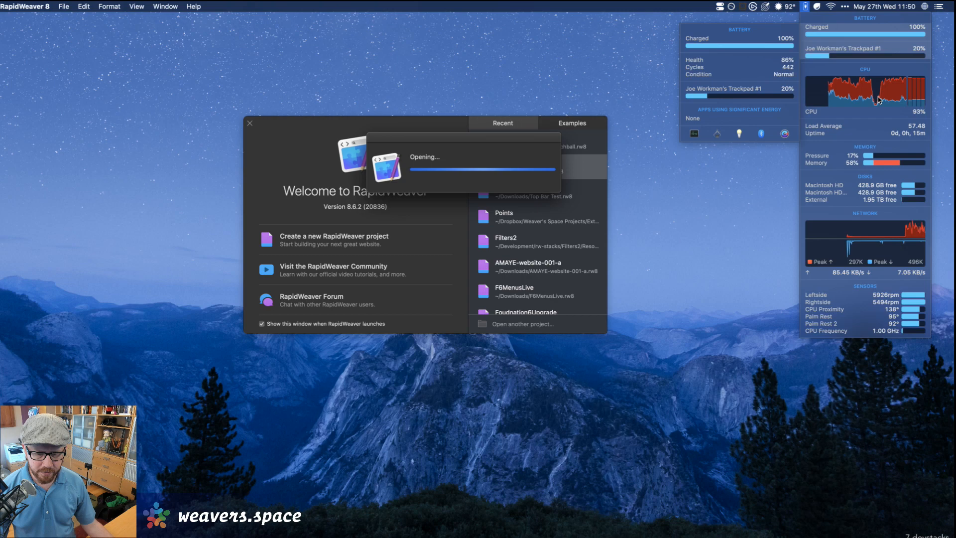
mouse_move(879, 100)
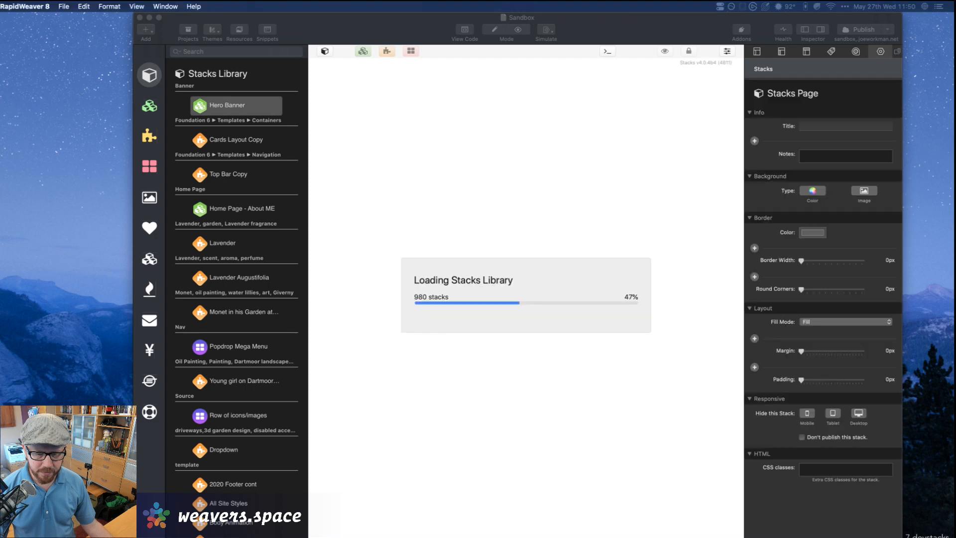
Move the Sandbox project window further left on the desktop while the Stacks library loads
drag(637, 19, 616, 19)
key(super+q)
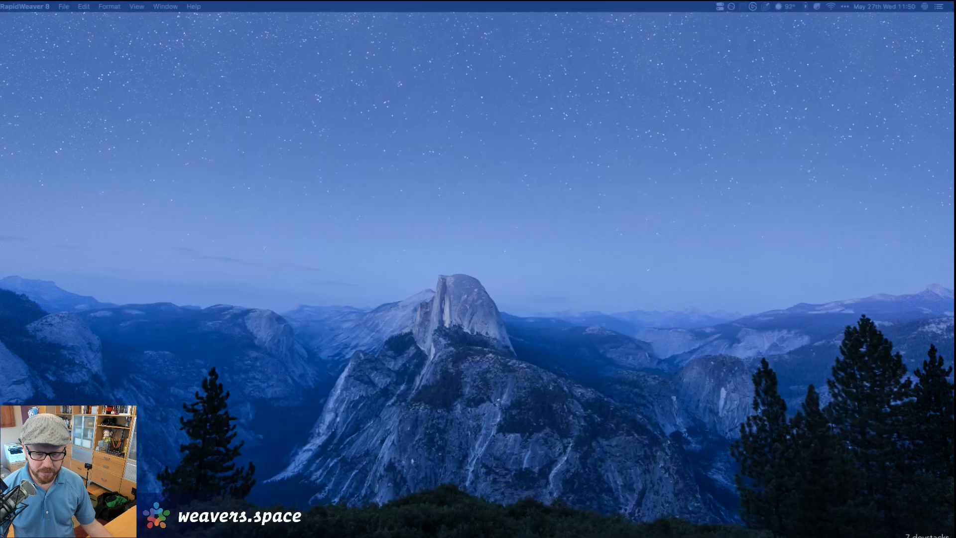
drag(192, 65, 622, 13)
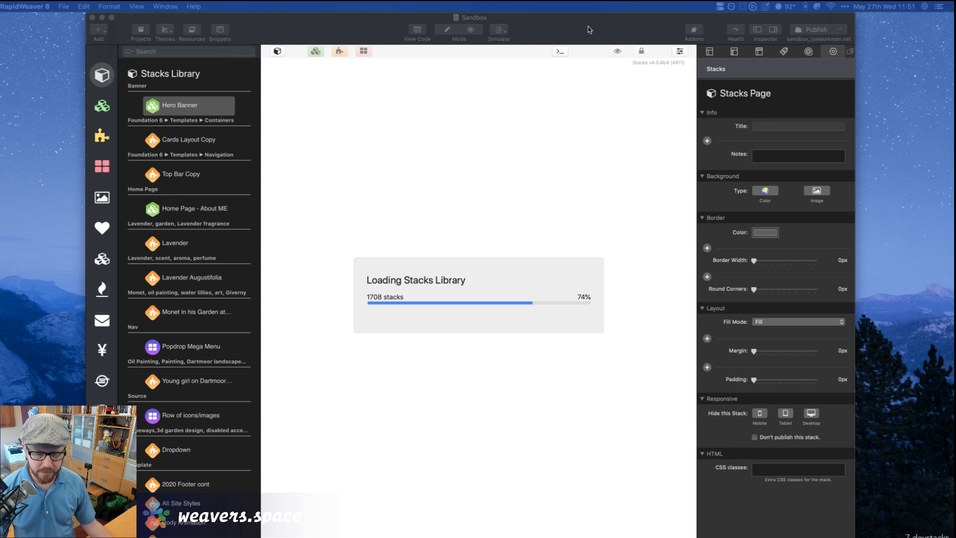
drag(620, 29, 615, 29)
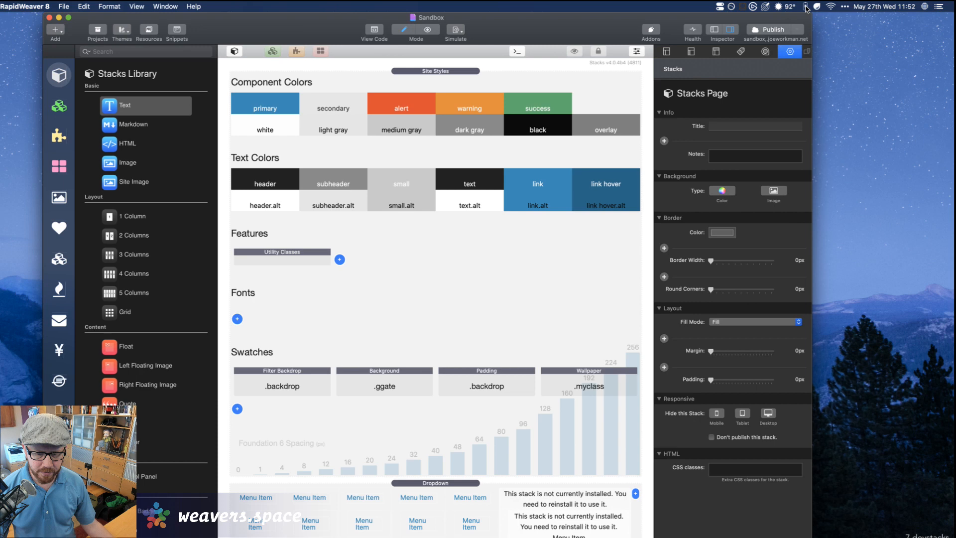
Recheck the CPU, memory and sensor readings in the system monitor with the Sandbox page loaded
click(806, 8)
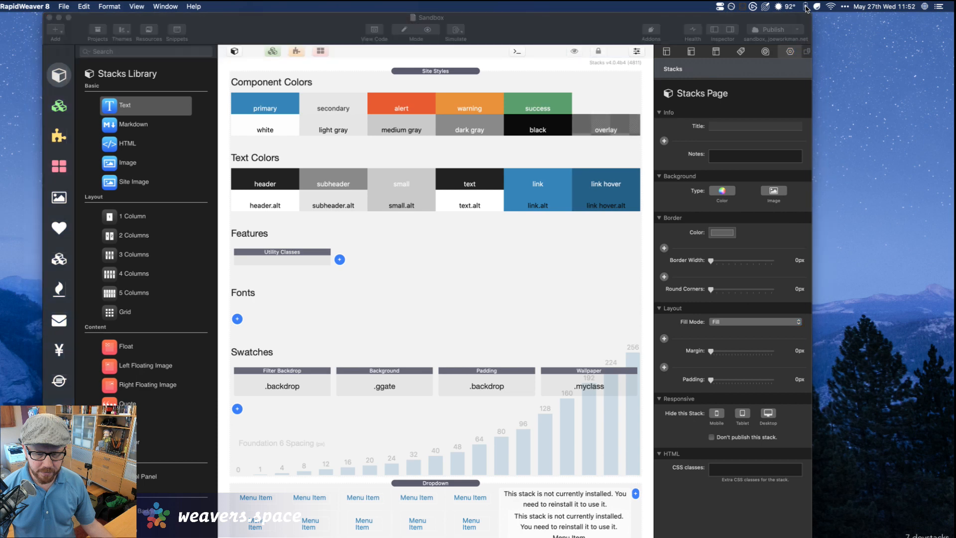
click(806, 8)
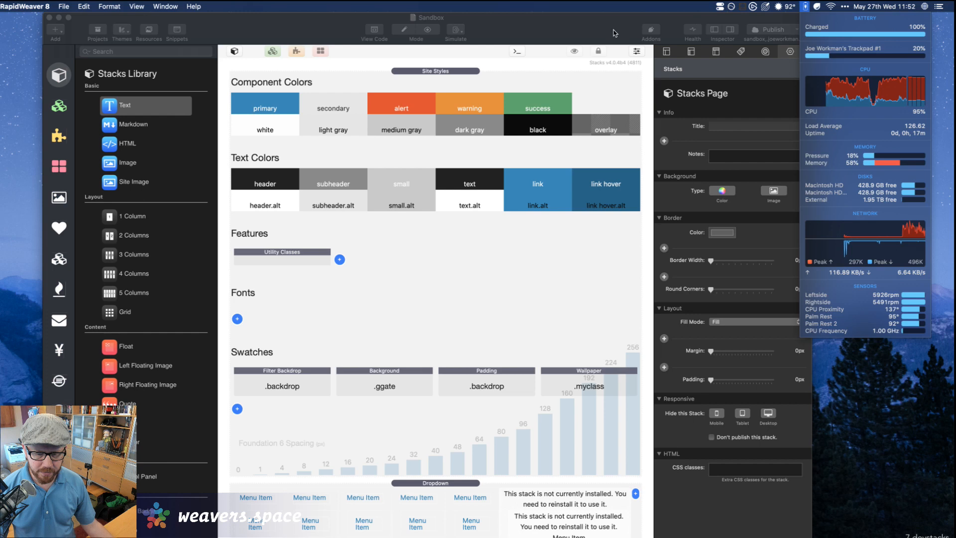
click(614, 33)
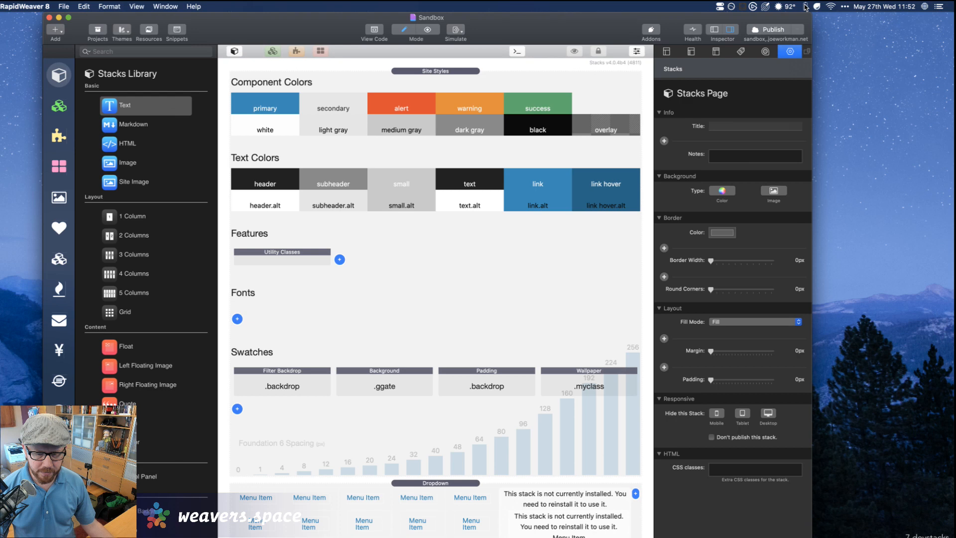
click(806, 7)
click(806, 7)
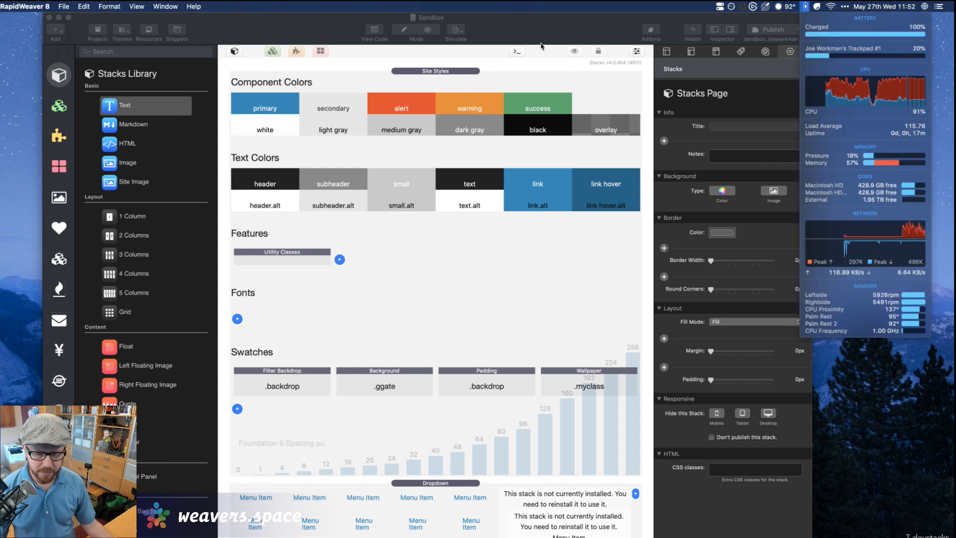
click(535, 40)
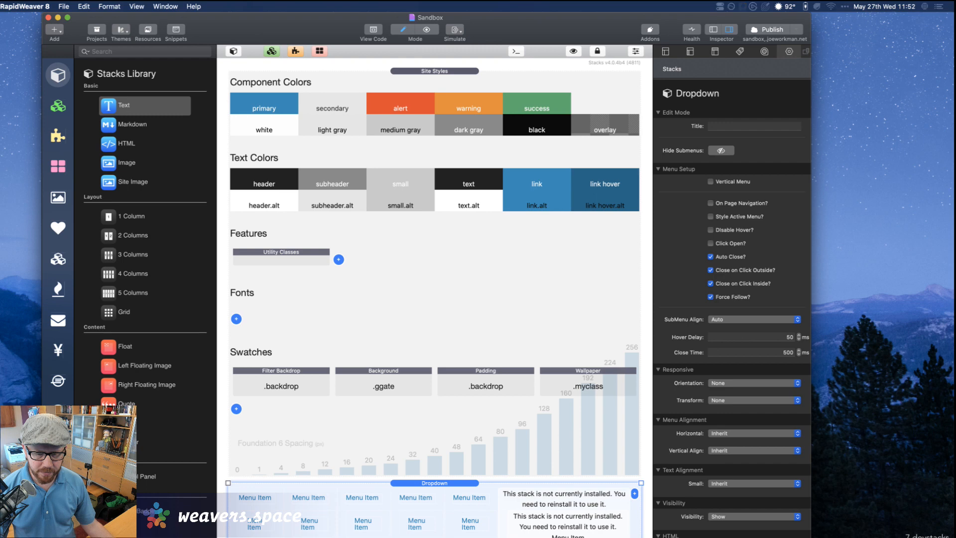
Review the settings of the Site Styles stack and of the Dropdown stack below it
key(super+Tab)
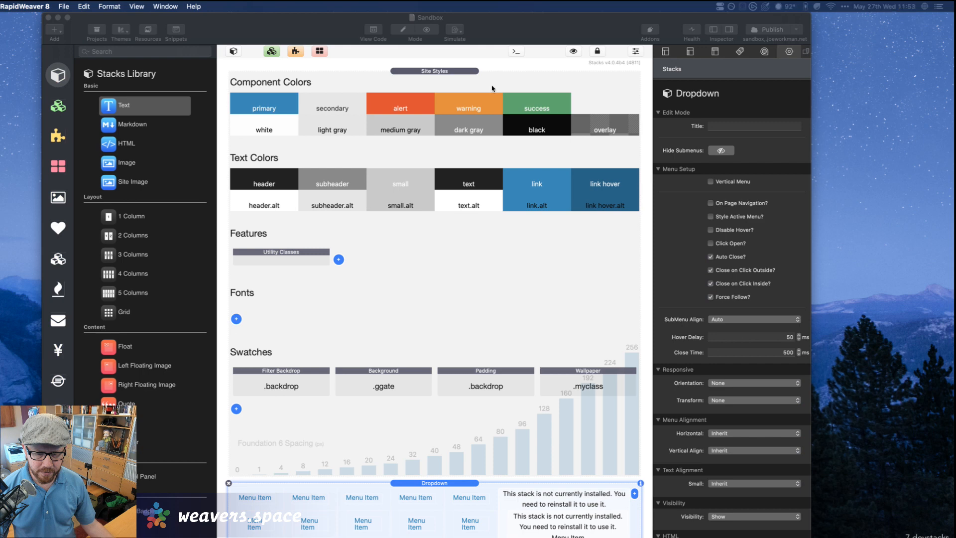
click(601, 28)
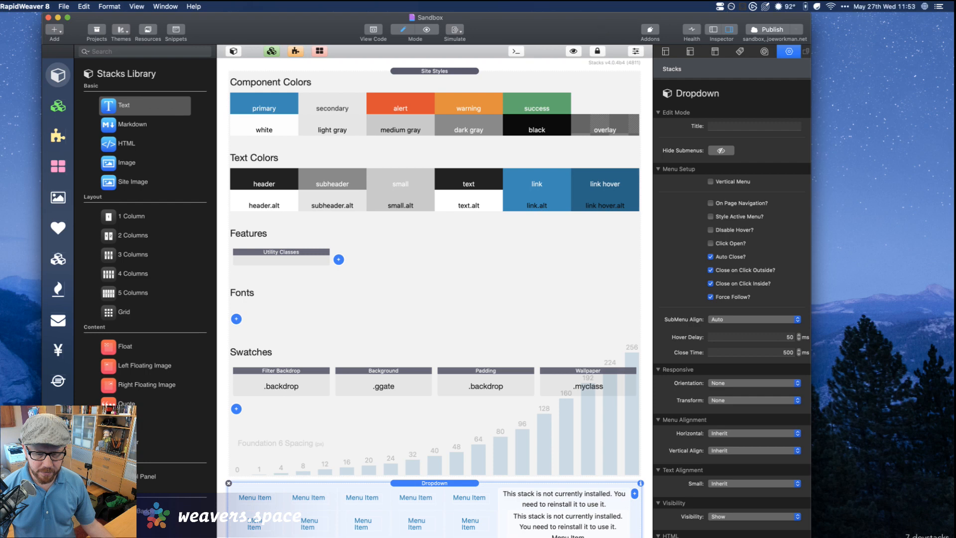
key(super+Tab)
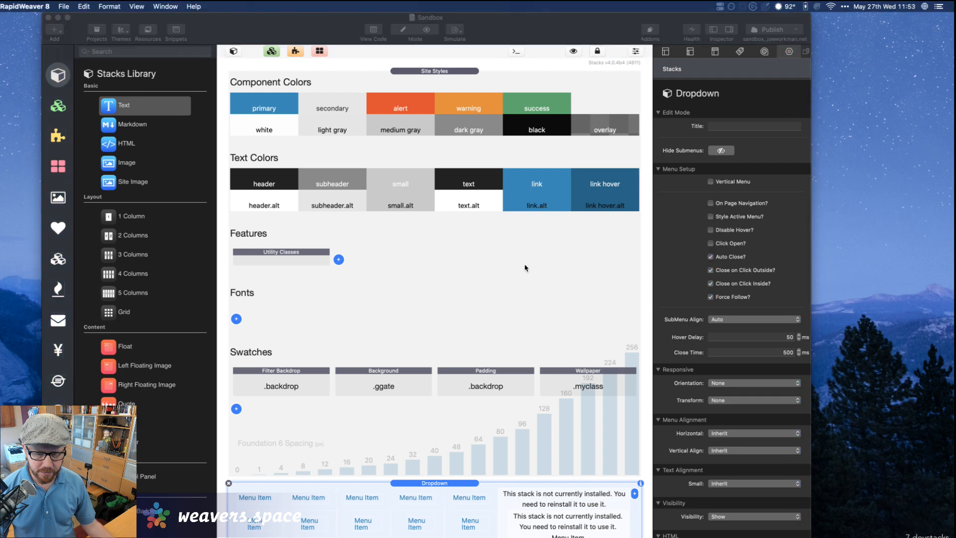
click(525, 268)
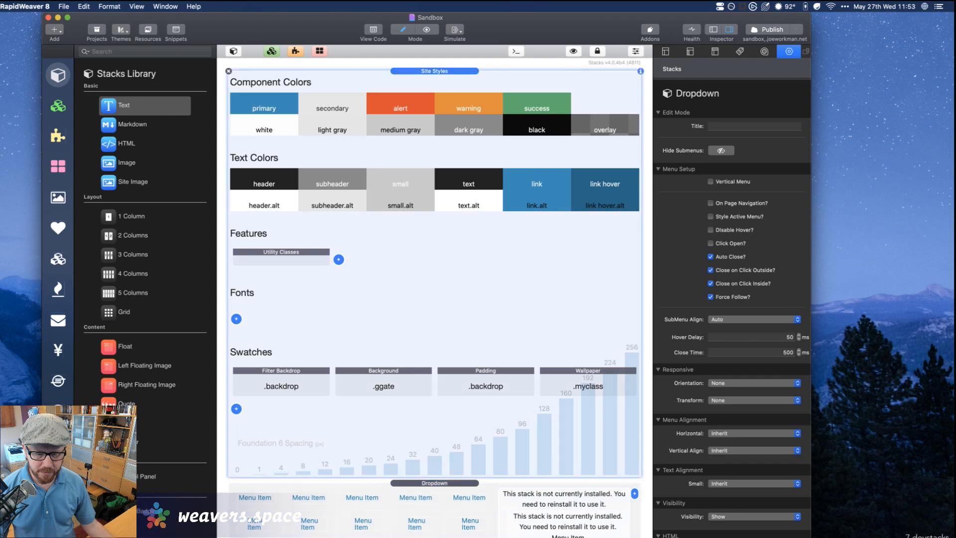
click(435, 71)
scroll(435, 279, down, 1)
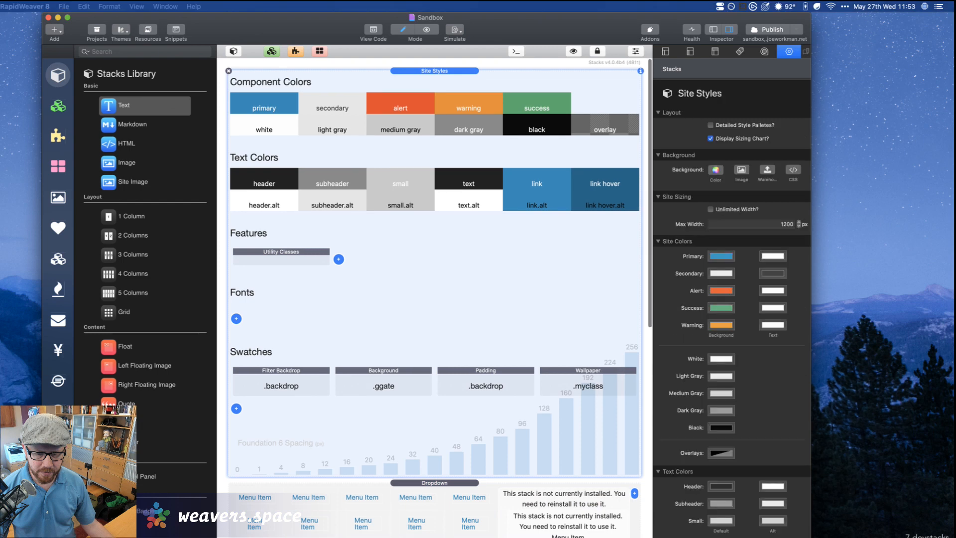
key(super+Tab)
click(435, 483)
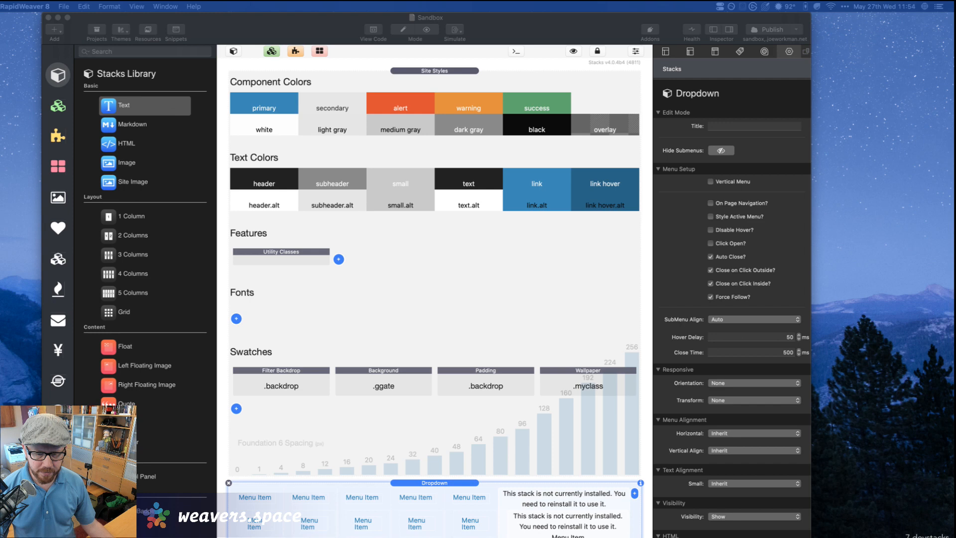
Arrange the Activity Monitor and RapidWeaver windows and examine the CPU usage of the running processes, including com.apple.MediaLibraryService
drag(324, 109, 172, 119)
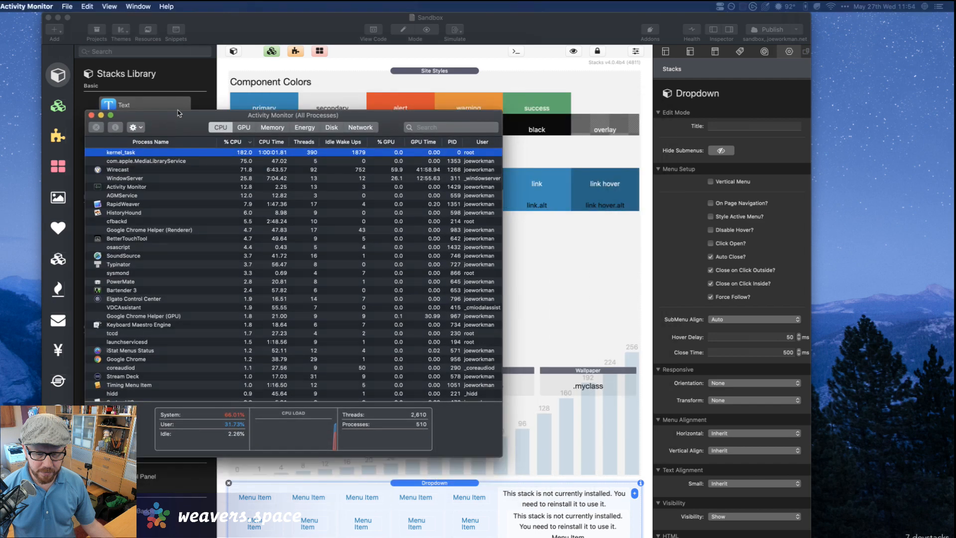
drag(179, 124, 88, 131)
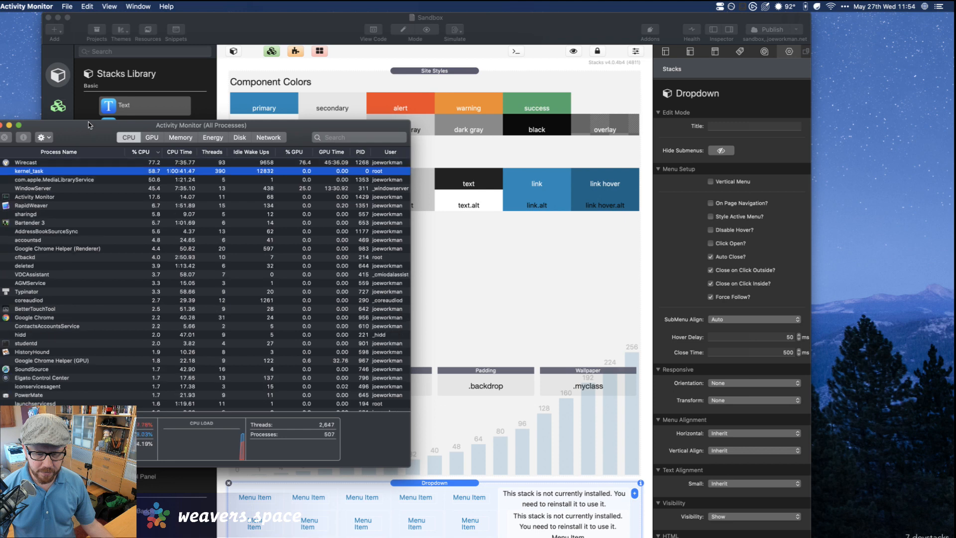
click(248, 27)
drag(254, 25, 284, 23)
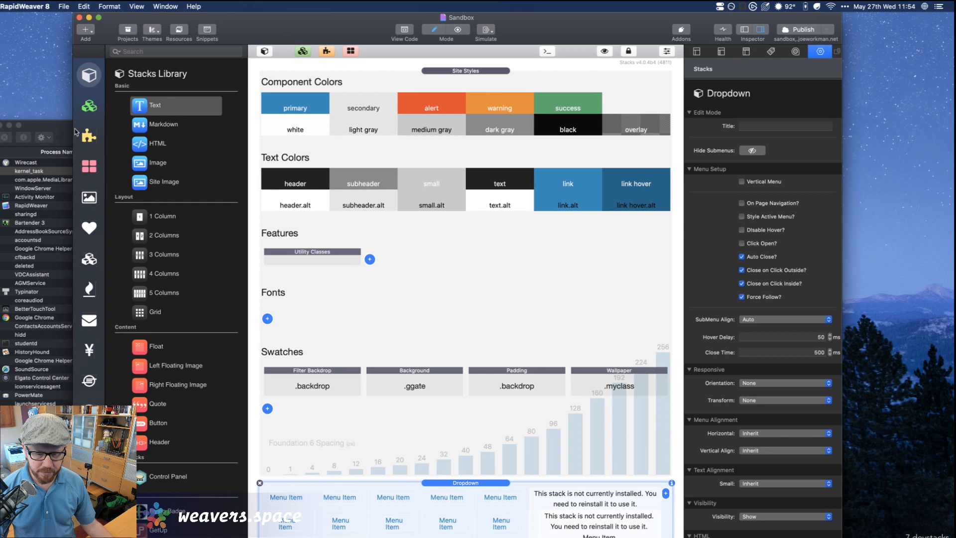
click(41, 178)
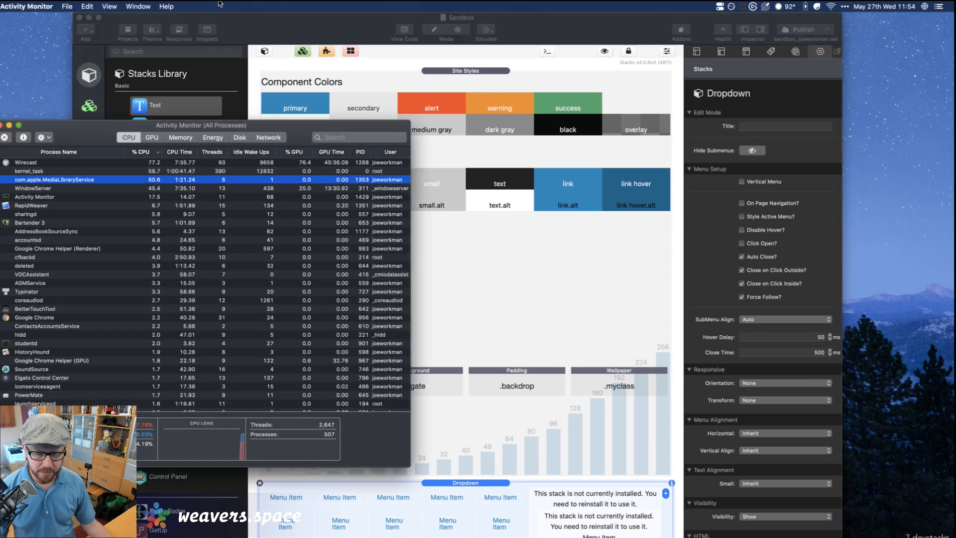
click(284, 26)
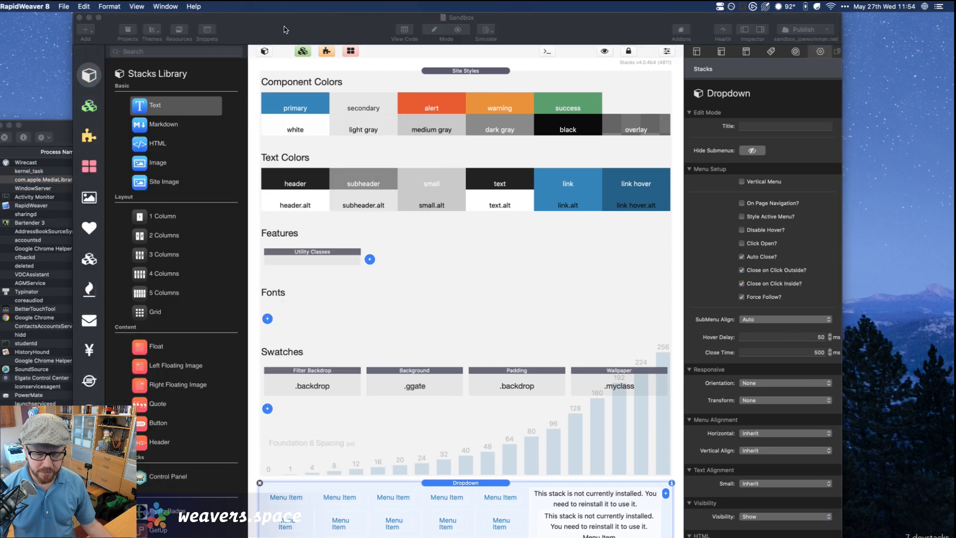
click(3, 126)
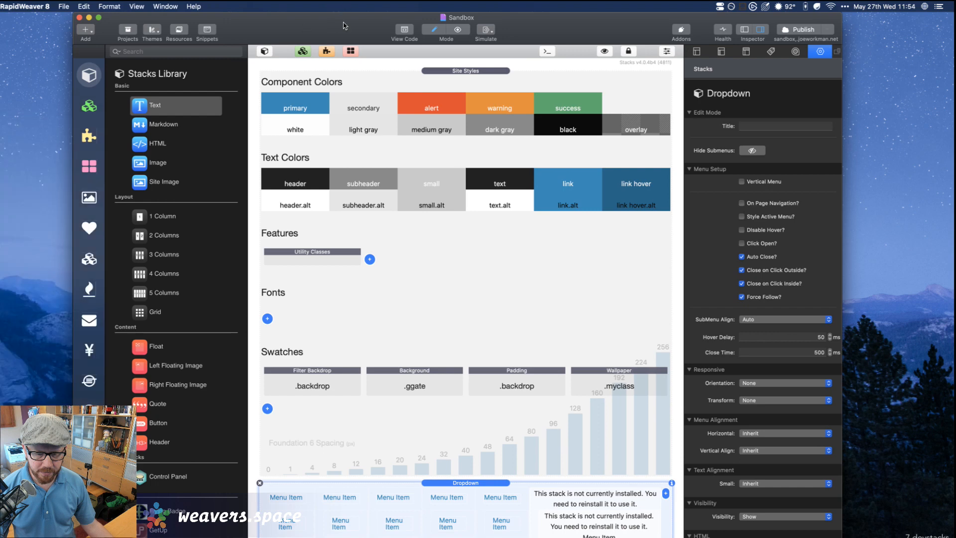
Delete the existing Dropdown stack beneath the Site Styles stack
drag(353, 25, 331, 26)
scroll(438, 474, down, 10)
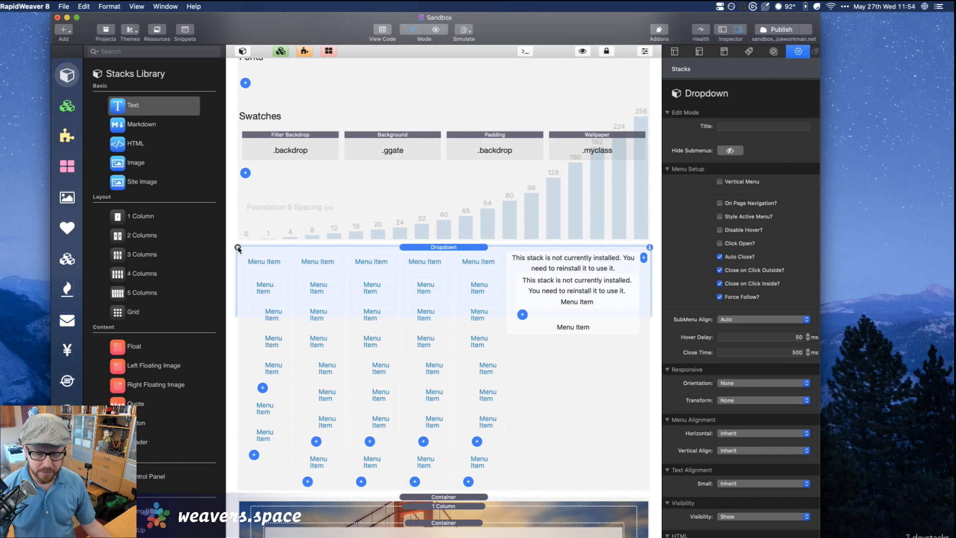
click(237, 248)
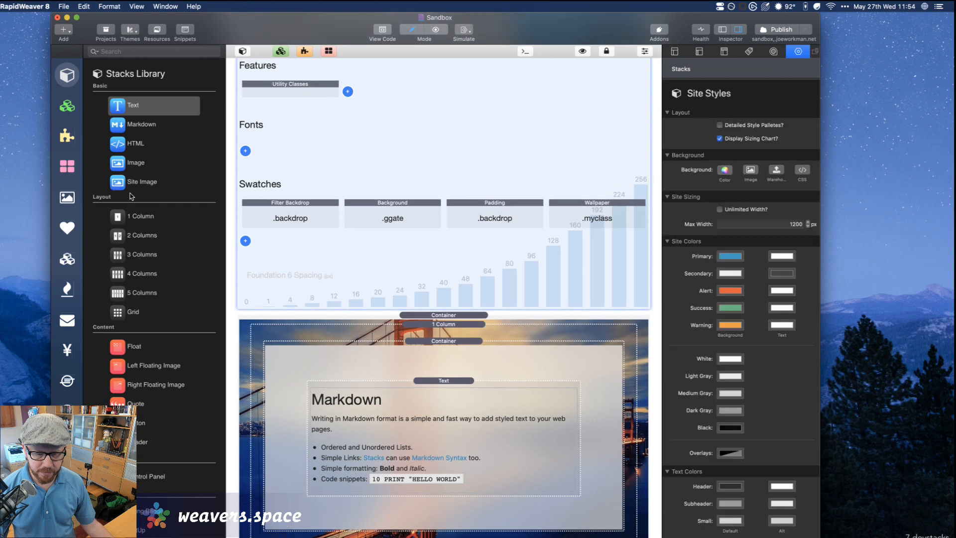
Add a Foundation 6 Dropdown stack from the Navigation group between the Site Styles stack and the Container
click(68, 352)
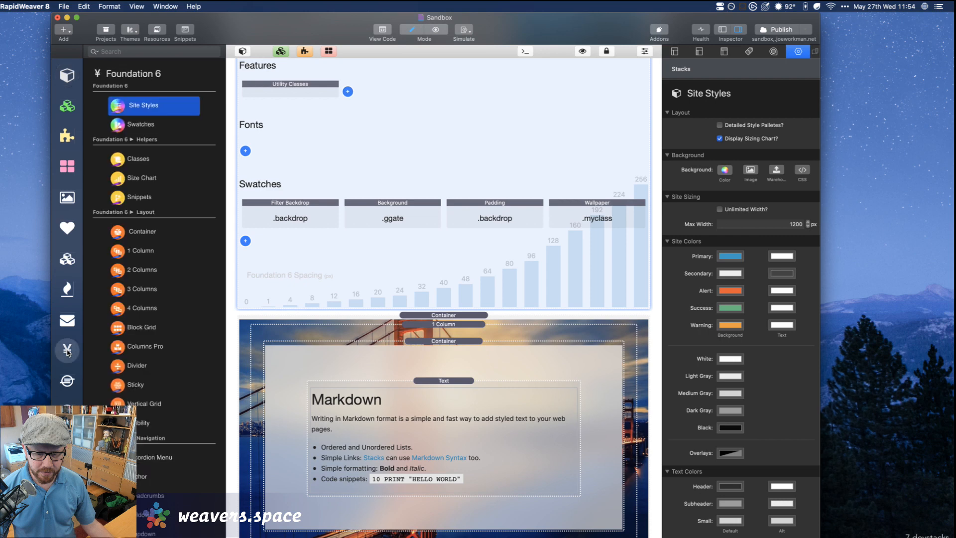
scroll(188, 418, down, 1)
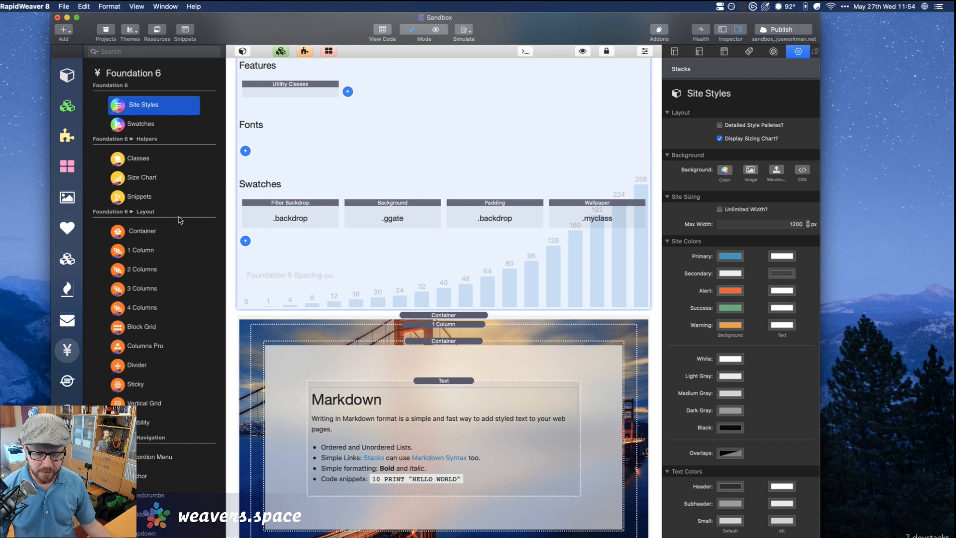
scroll(180, 220, down, 4)
scroll(179, 218, down, 7)
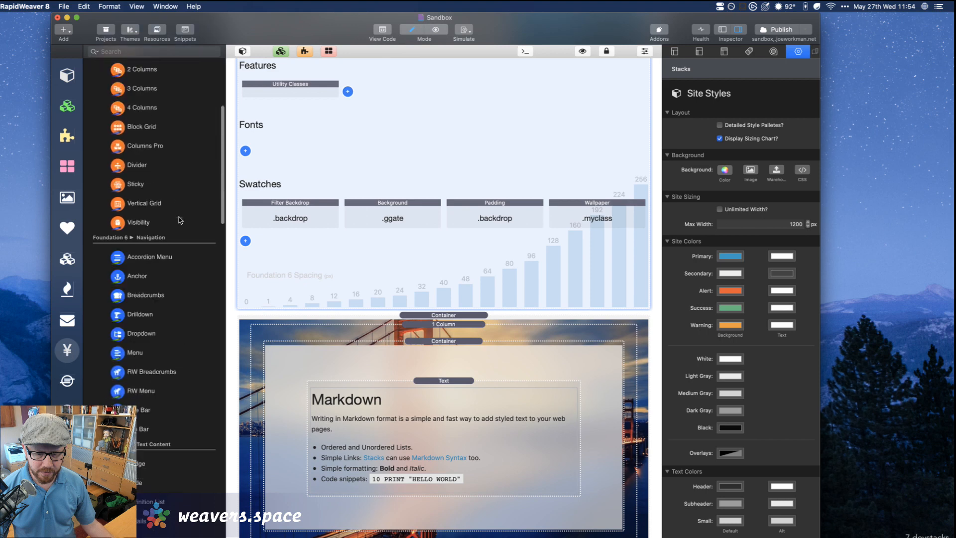
click(137, 305)
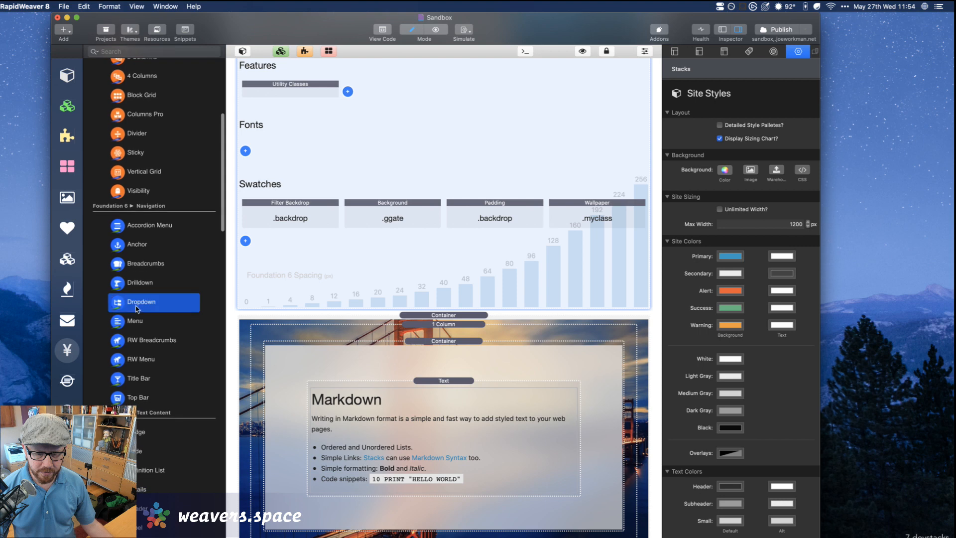
drag(381, 344, 386, 308)
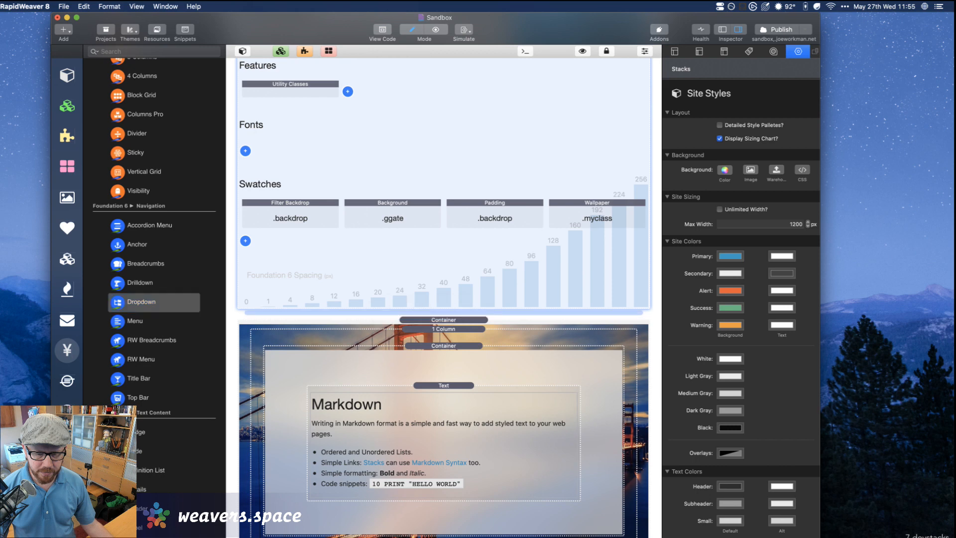
Switch to Activity Monitor, close its window and return to RapidWeaver
key(super+Tab)
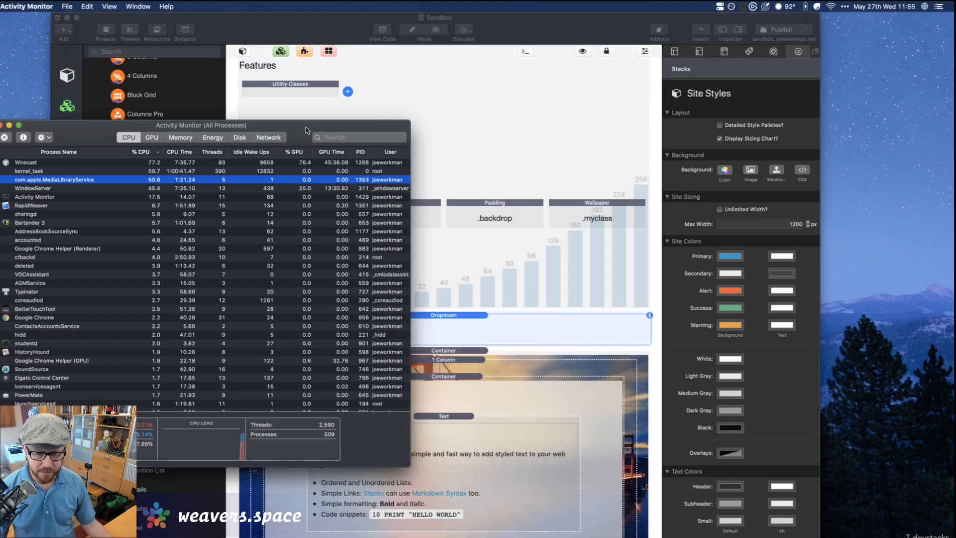
key(super+w)
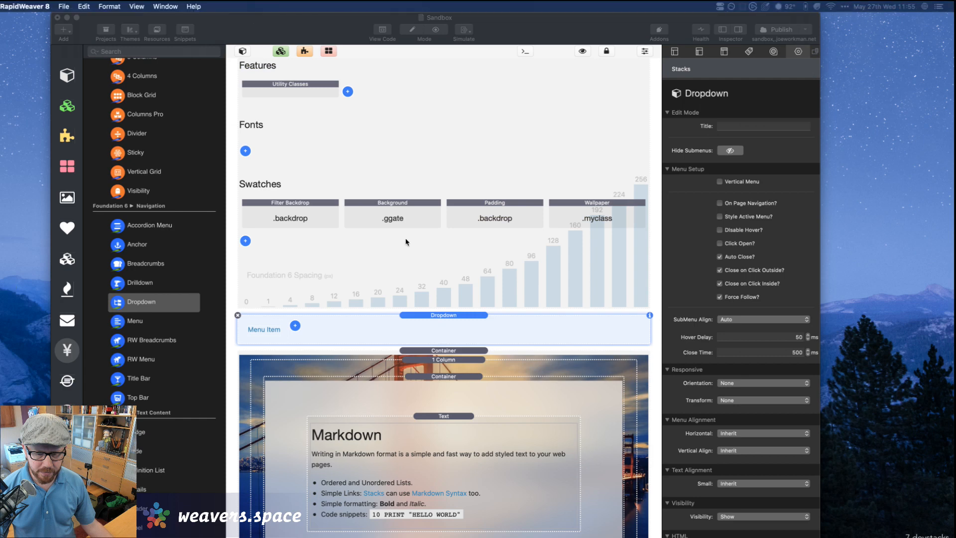
Copy the Menu Item in the Dropdown stack and paste a duplicate beside it
click(397, 322)
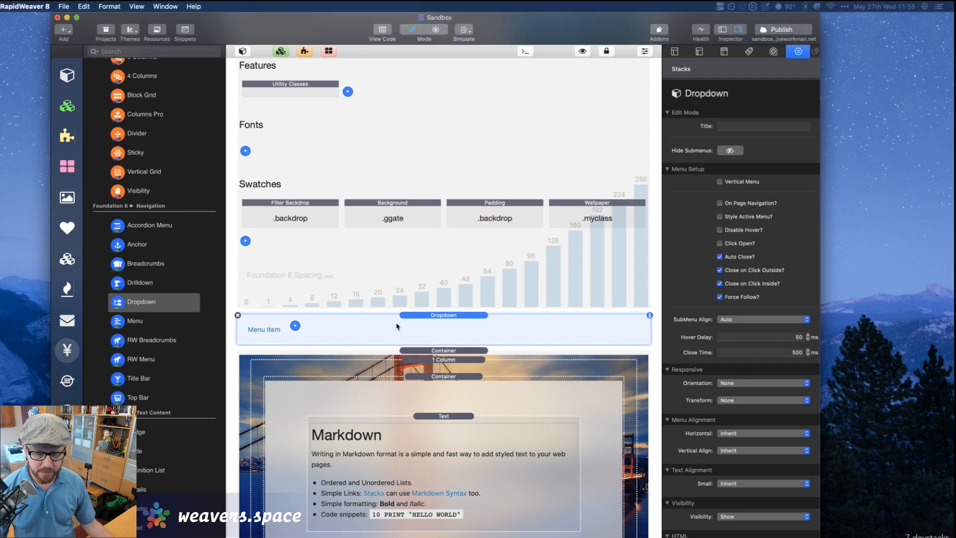
click(266, 326)
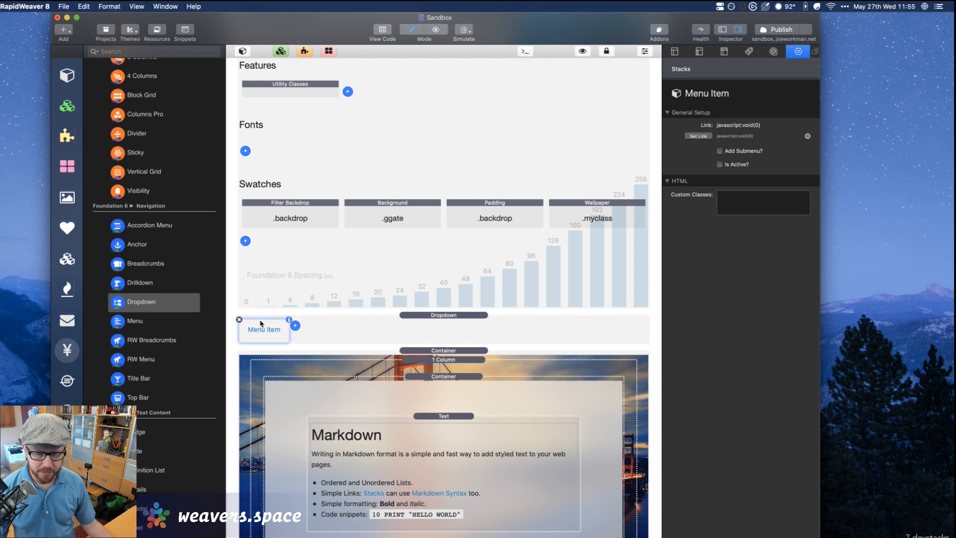
key(super+c)
key(super+v)
key(super+v)
click(339, 332)
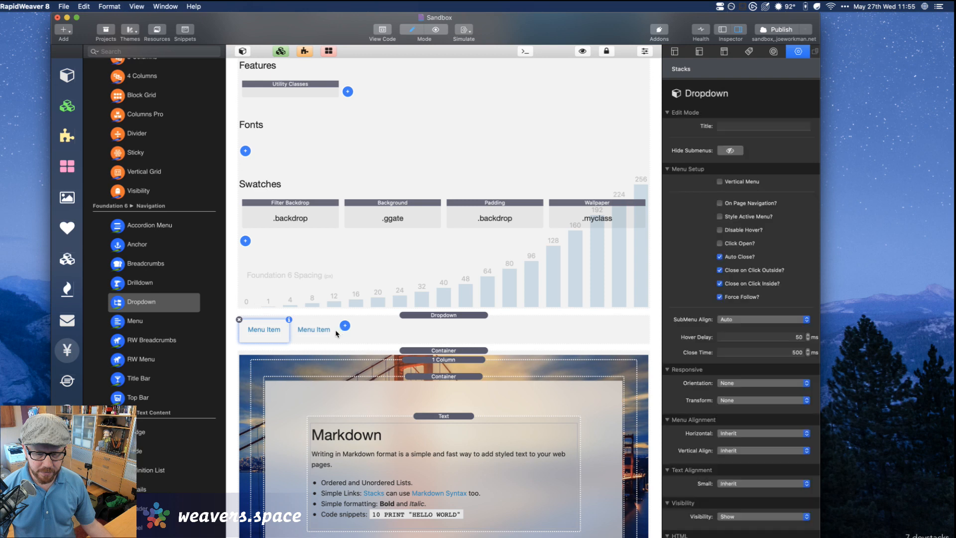
Enable Add Submenu on the second Menu Item and add a Menu Item inside its submenu
click(337, 334)
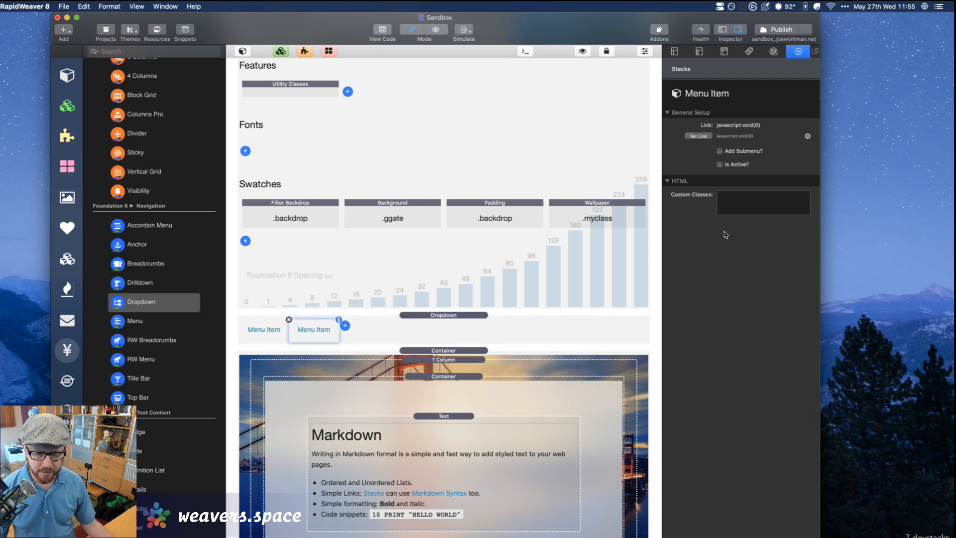
click(721, 151)
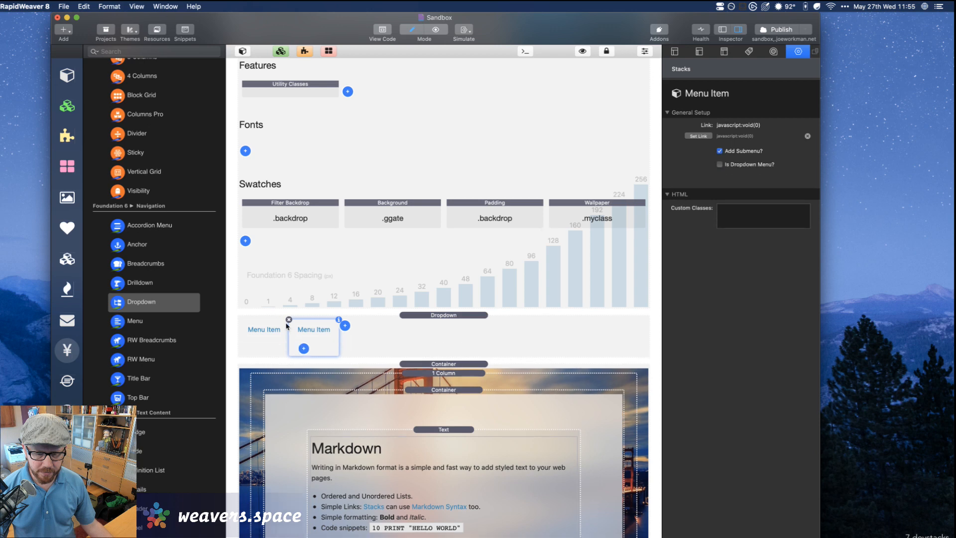
click(305, 348)
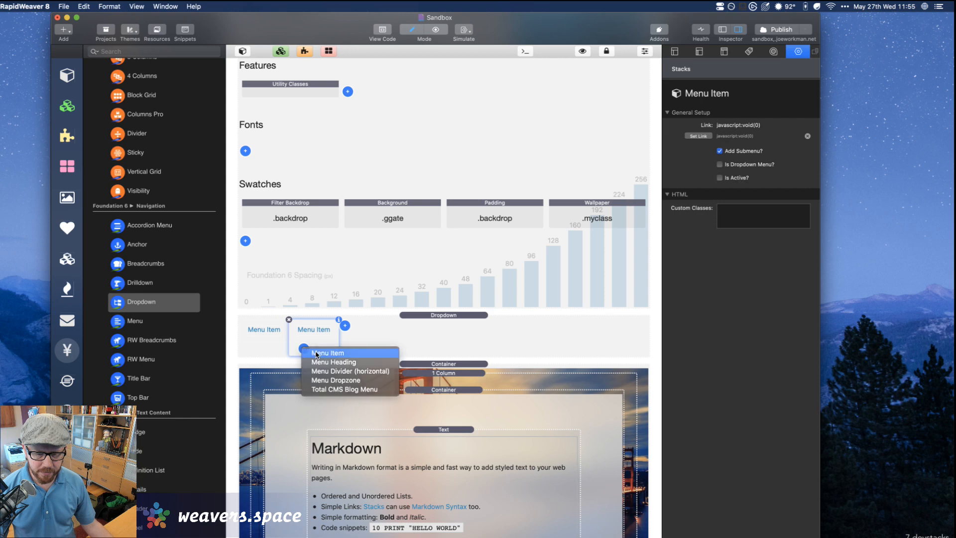
click(316, 355)
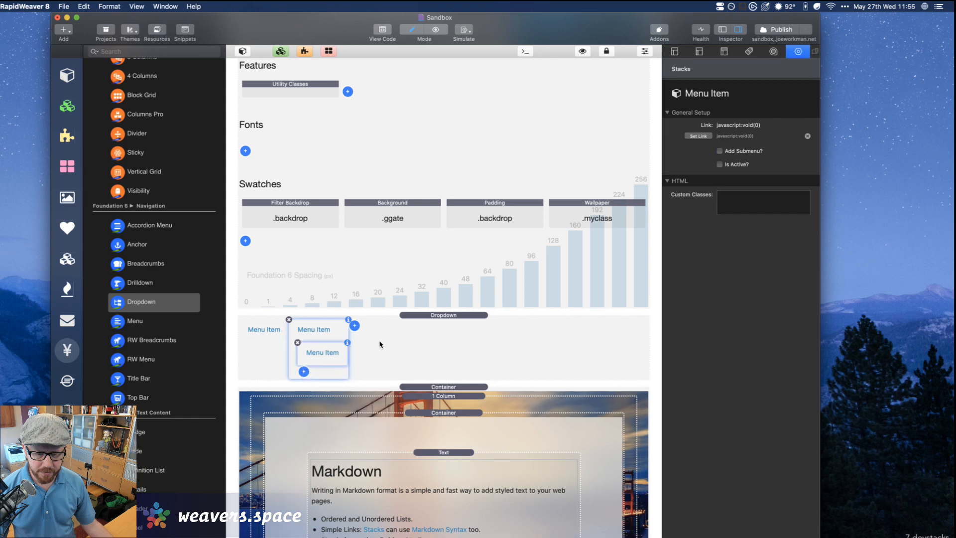
Delete the nested Menu Item from the second menu entry's submenu
click(321, 349)
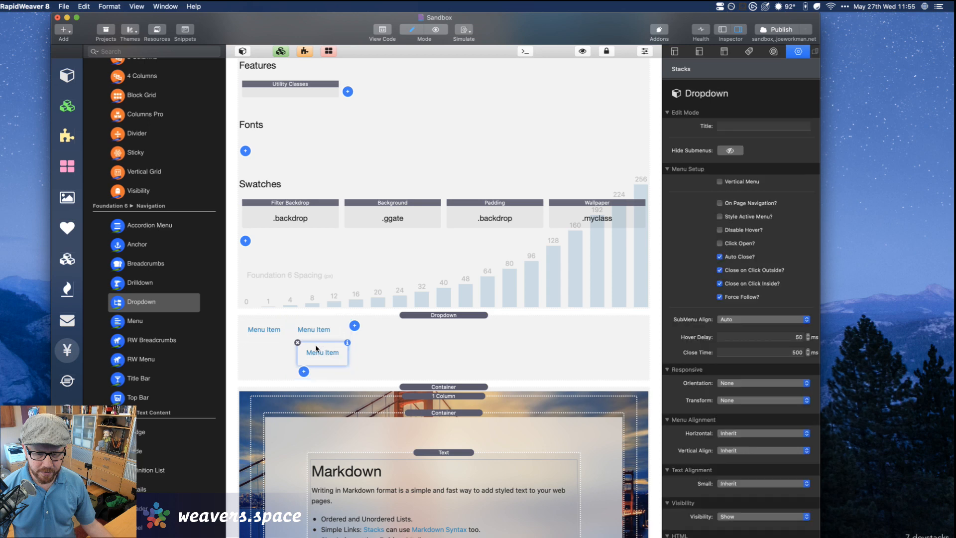
click(315, 347)
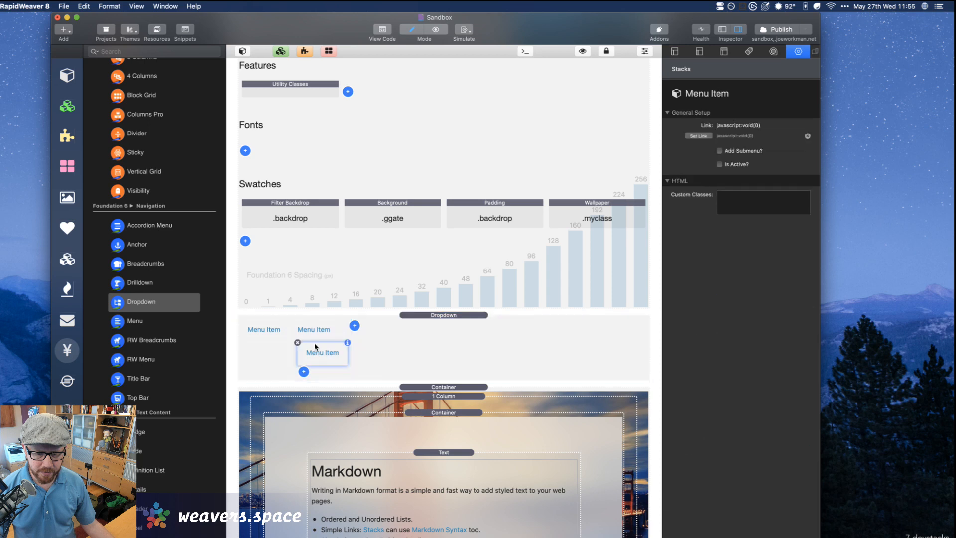
click(264, 324)
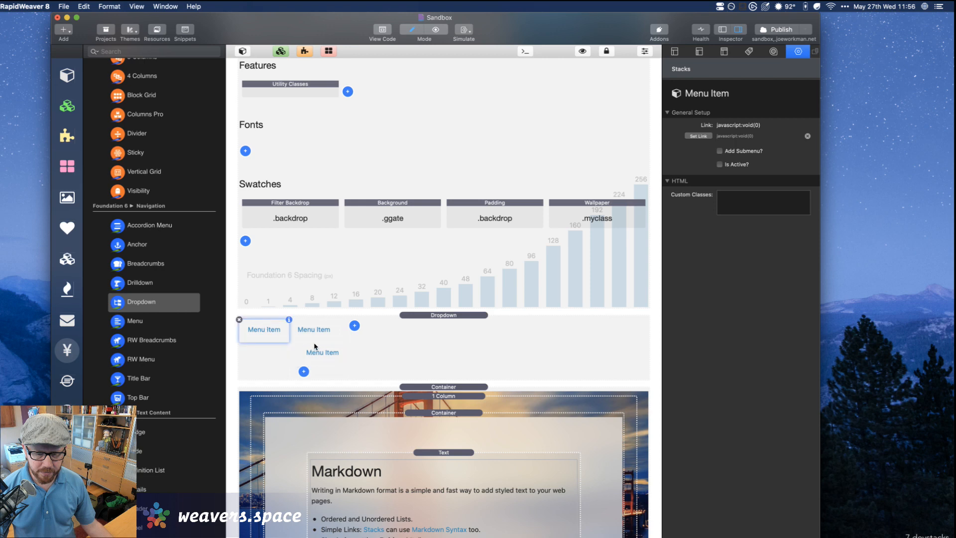
click(315, 348)
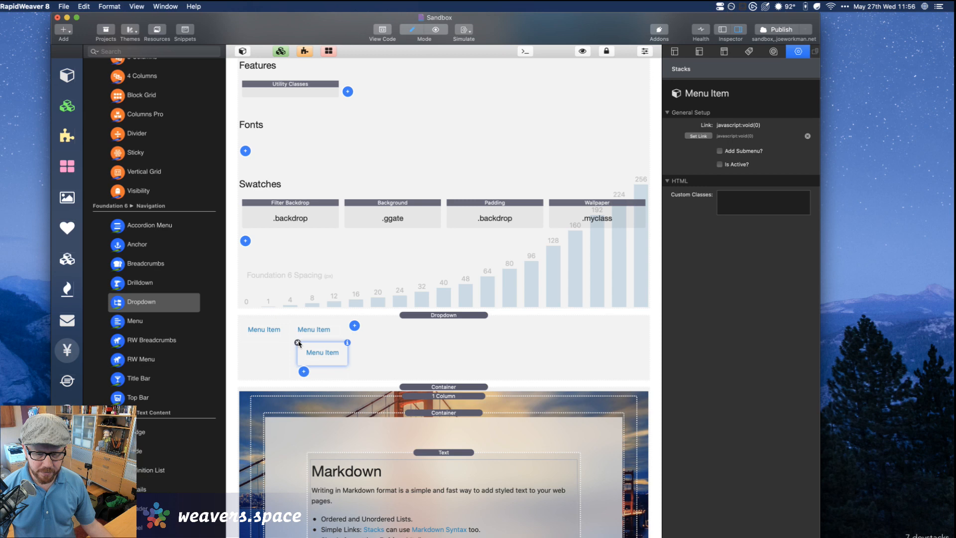
click(297, 343)
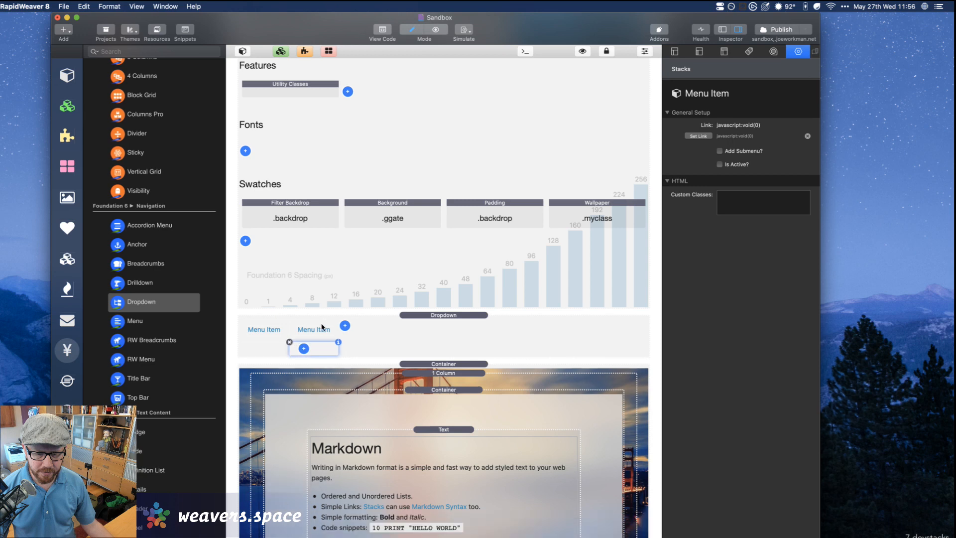
Add a new Menu Item to the second entry's empty submenu and select the parent Dropdown stack
click(317, 327)
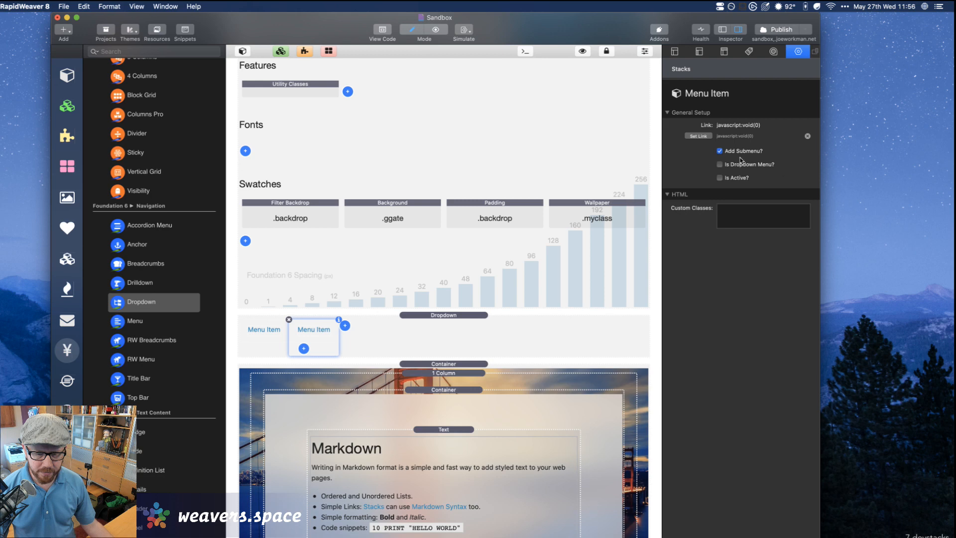
click(321, 350)
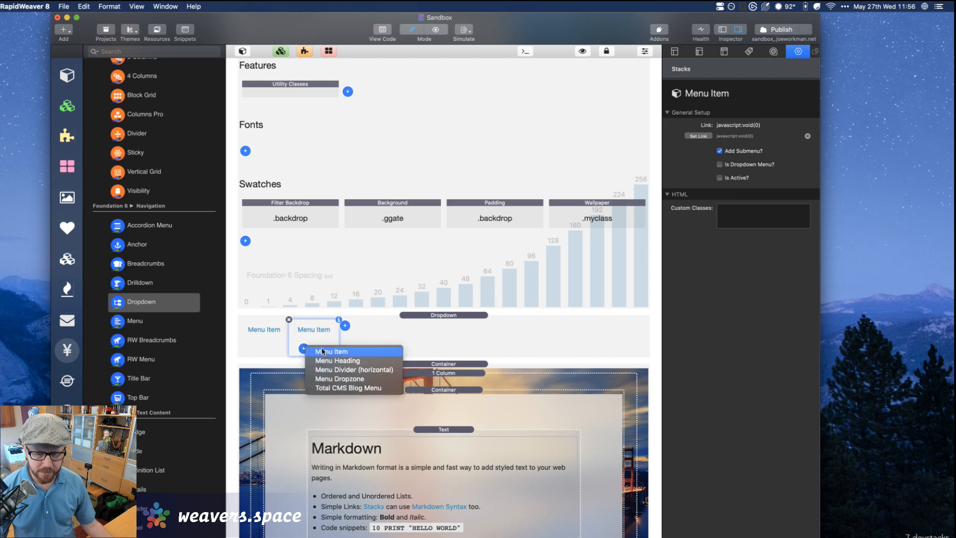
click(323, 351)
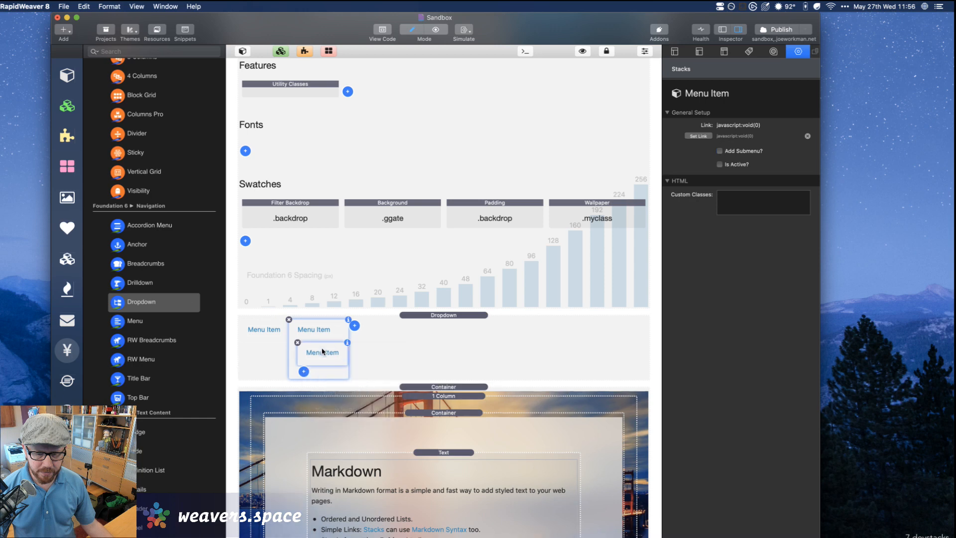
click(403, 345)
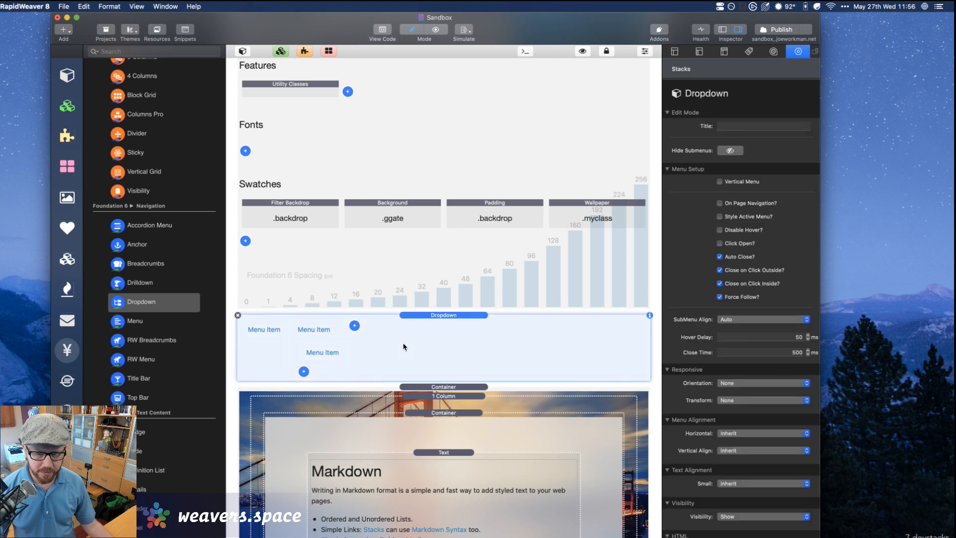
Remove the submenu's nested Menu Item again and select the parent Dropdown stack
click(308, 348)
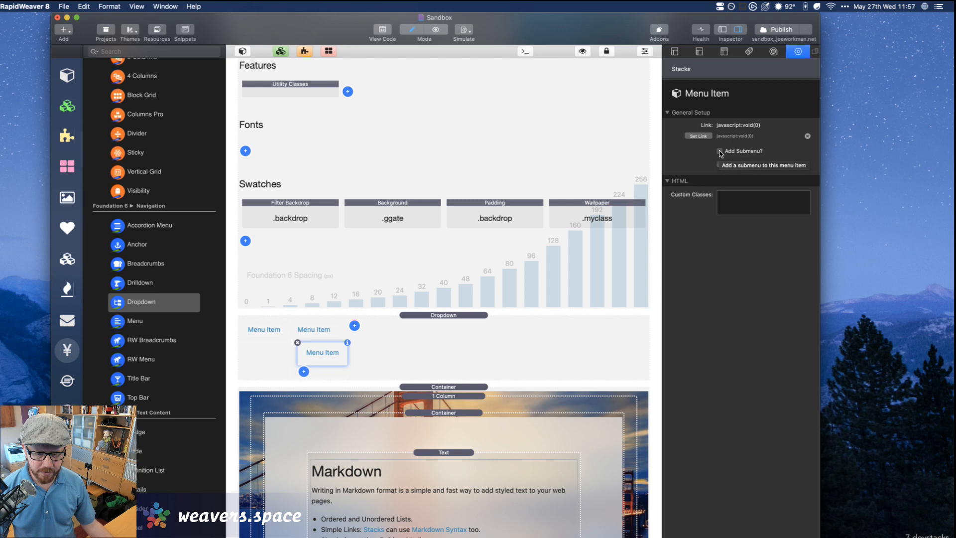
click(297, 343)
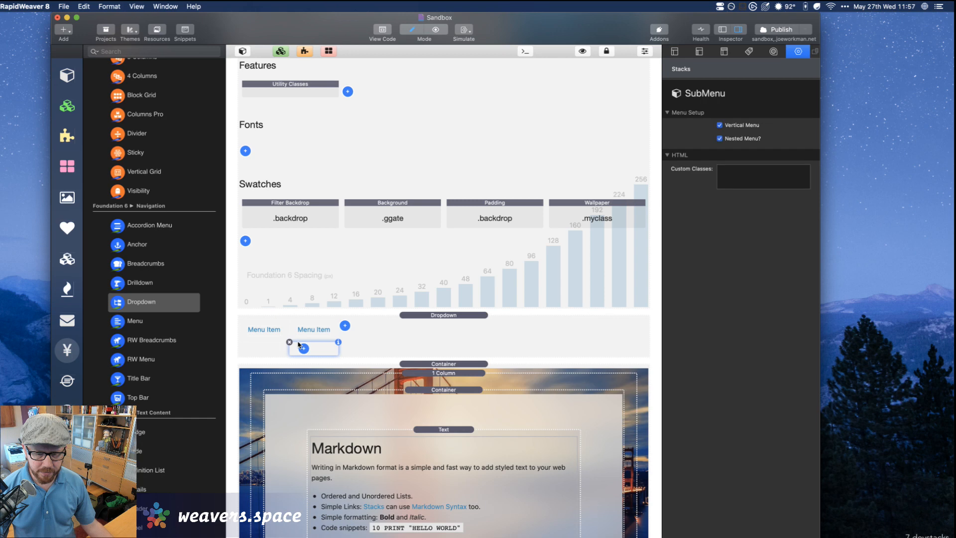
click(363, 344)
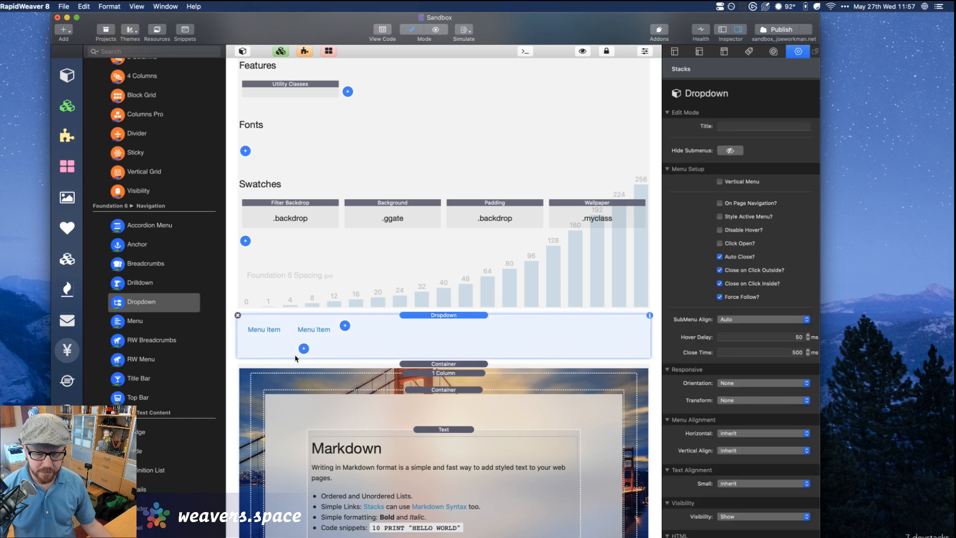
Put another Menu Item into the submenu of the second menu entry
click(314, 326)
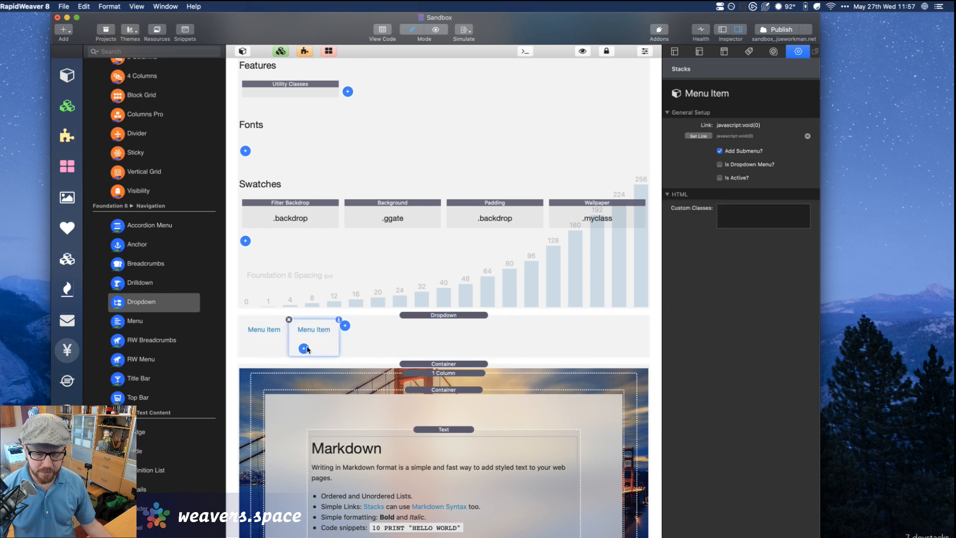
click(305, 348)
click(328, 352)
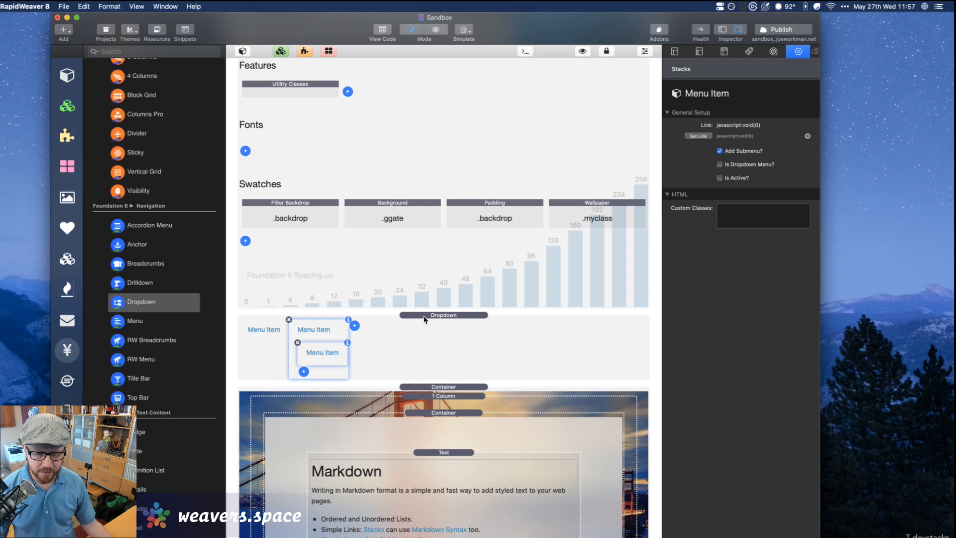
Delete the whole Dropdown stack between the Site Styles stack and the Container
click(424, 316)
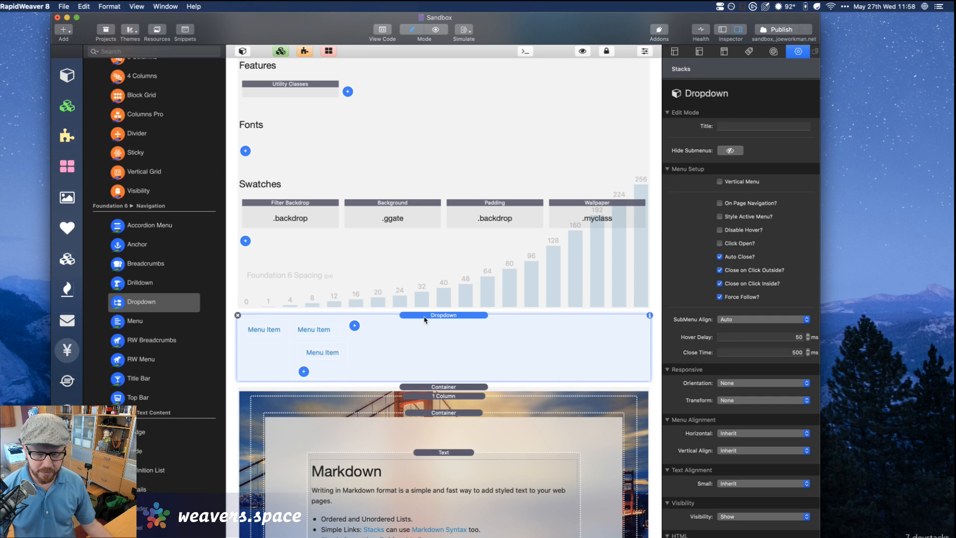
click(237, 315)
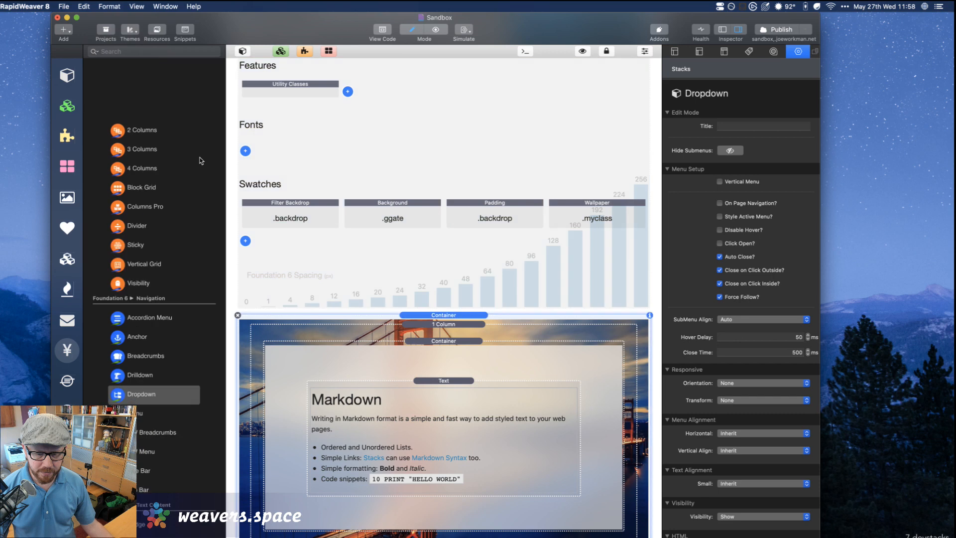
scroll(199, 157, up, 1)
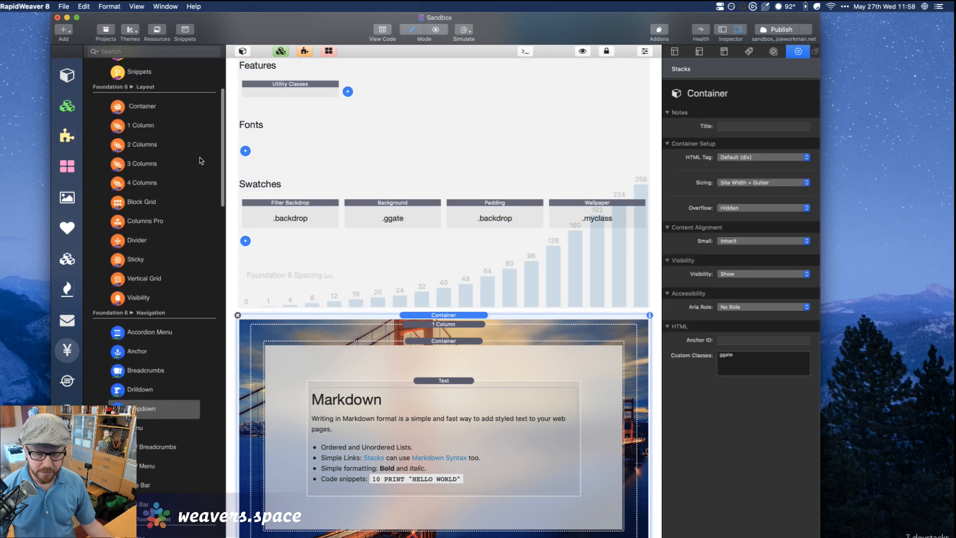
click(141, 107)
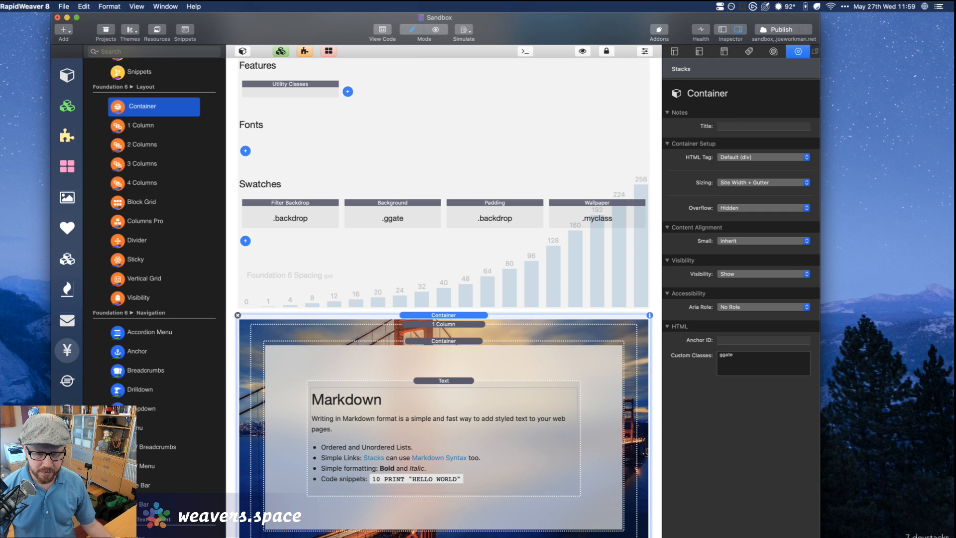
key(super+Tab)
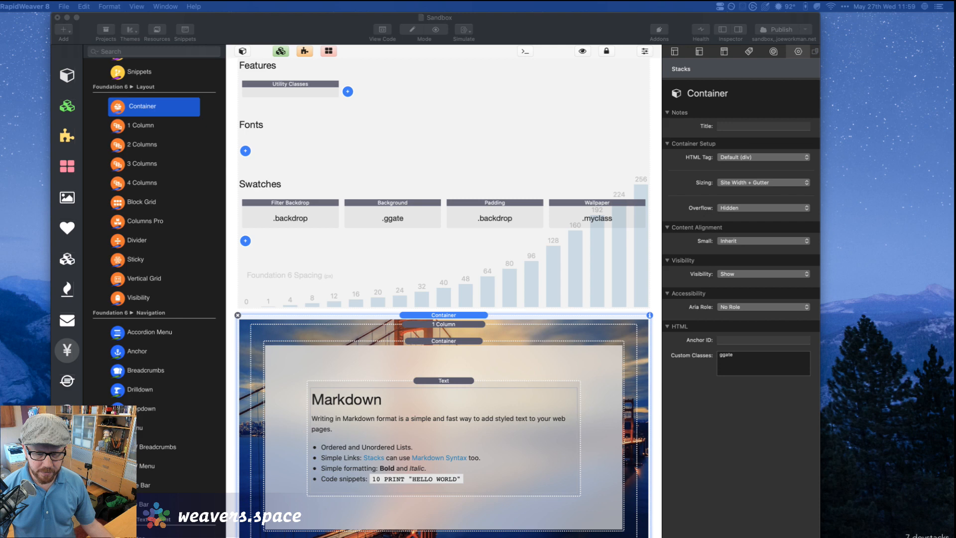
click(444, 317)
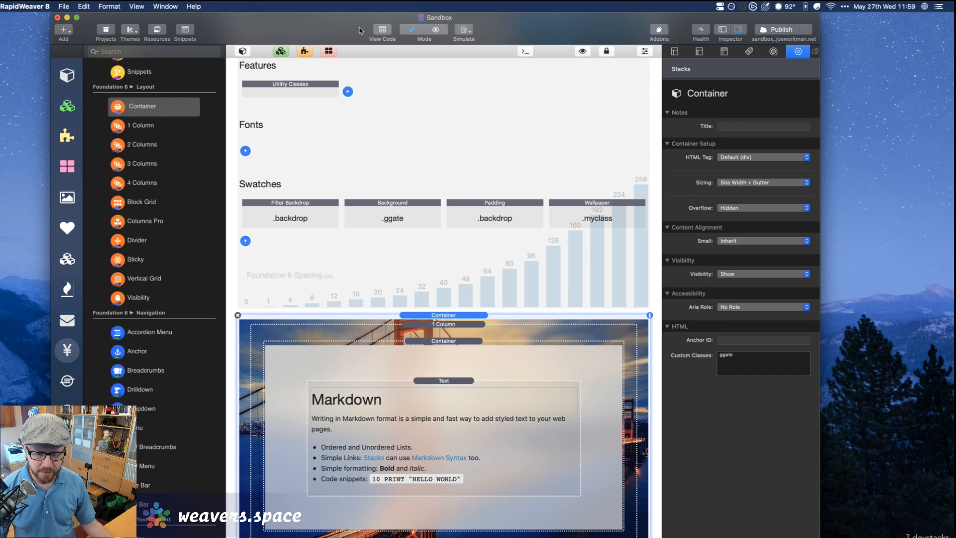
Select the Site Styles stack and examine its settings, features and swatches
scroll(337, 124, up, 5)
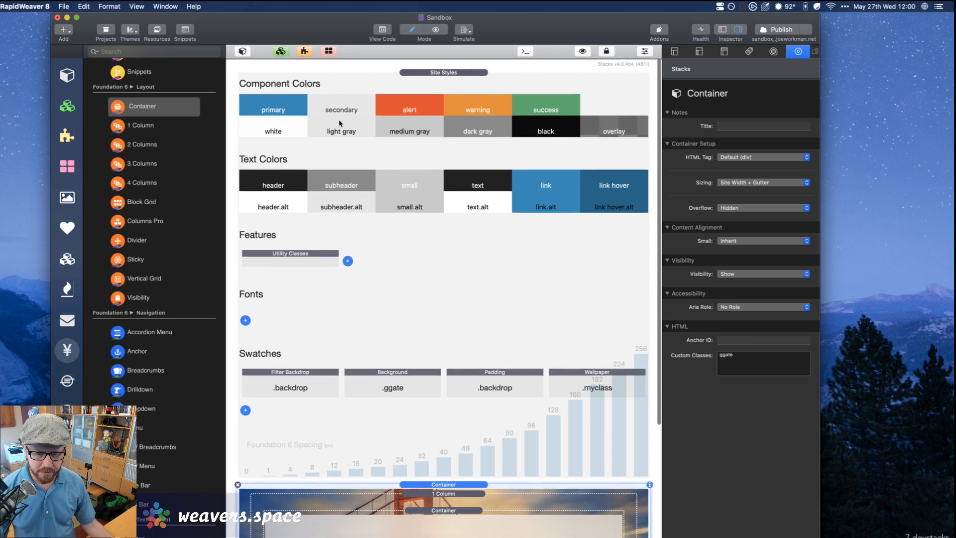
click(429, 72)
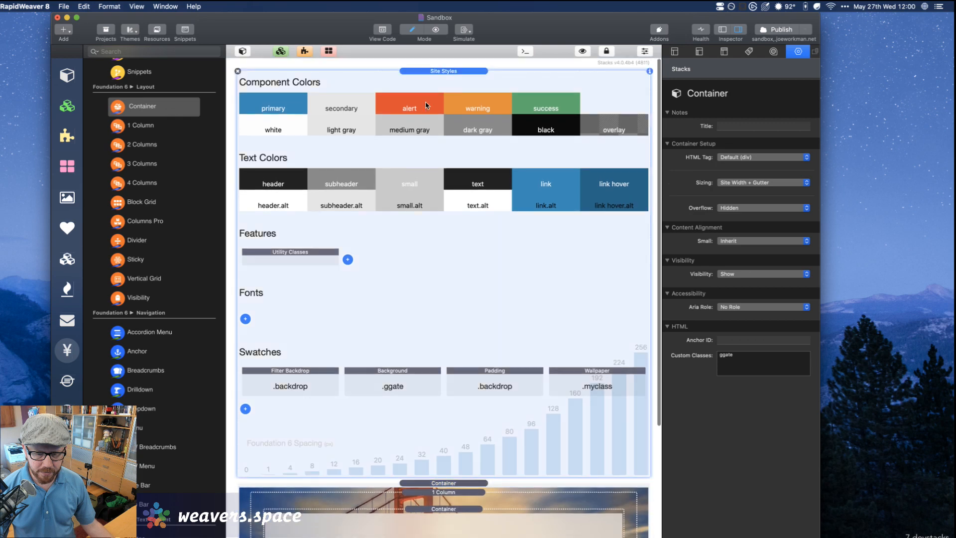
scroll(422, 144, down, 4)
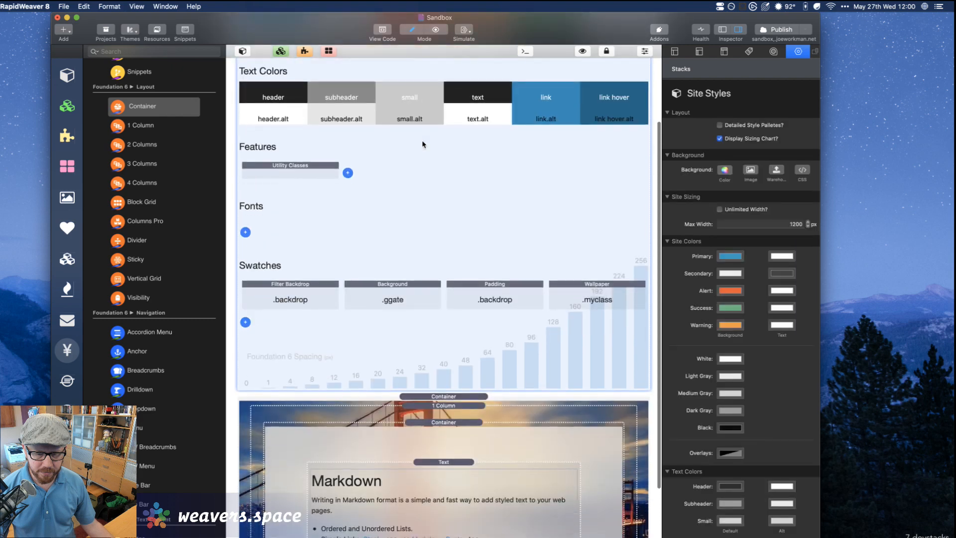
scroll(421, 170, down, 1)
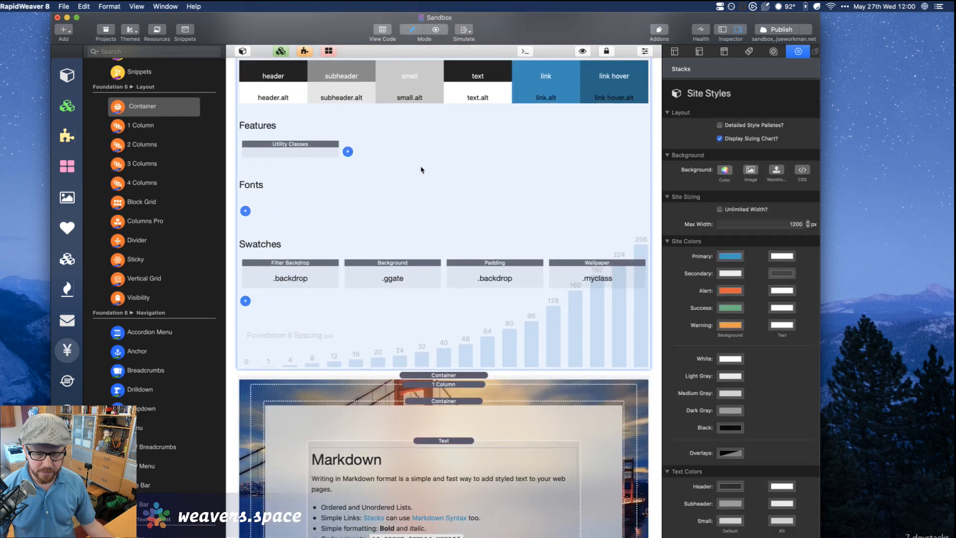
scroll(546, 344, down, 2)
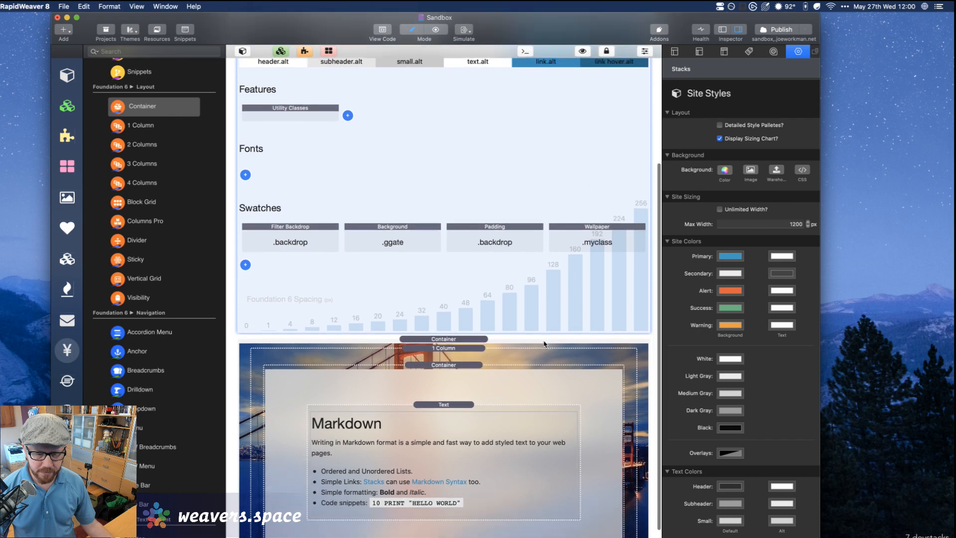
Search the stacks library for "filter" and add a Filter Pro stack between the Site Styles stack and the outer Container
click(69, 78)
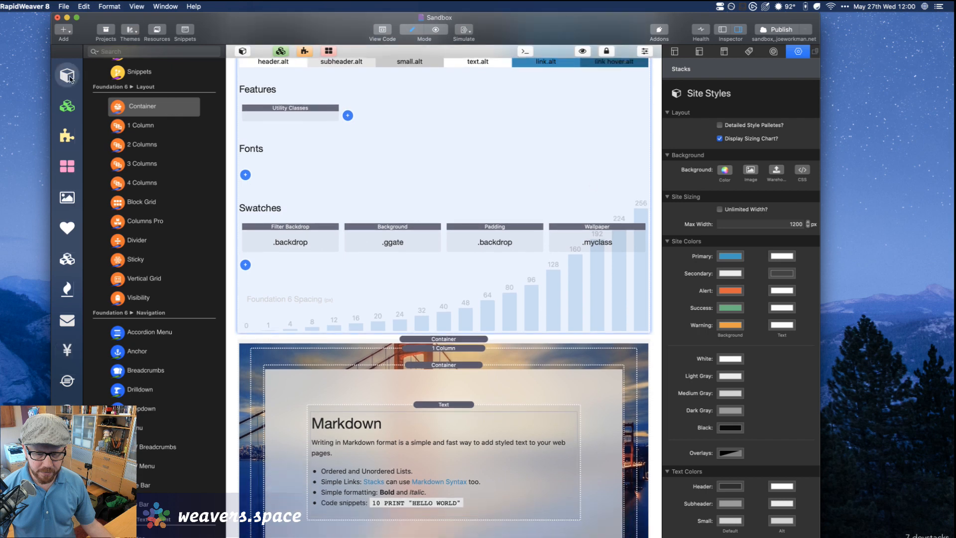
click(125, 54)
text(filter)
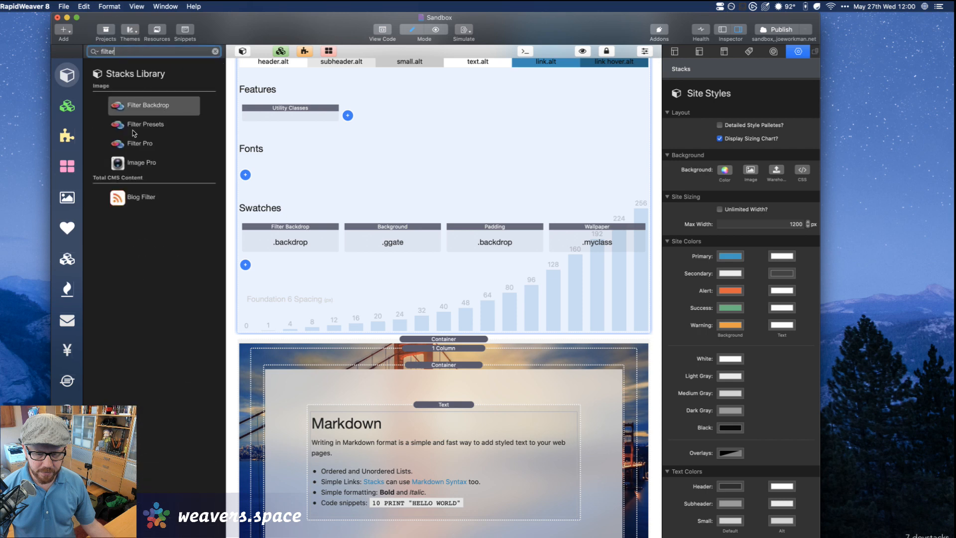
click(132, 144)
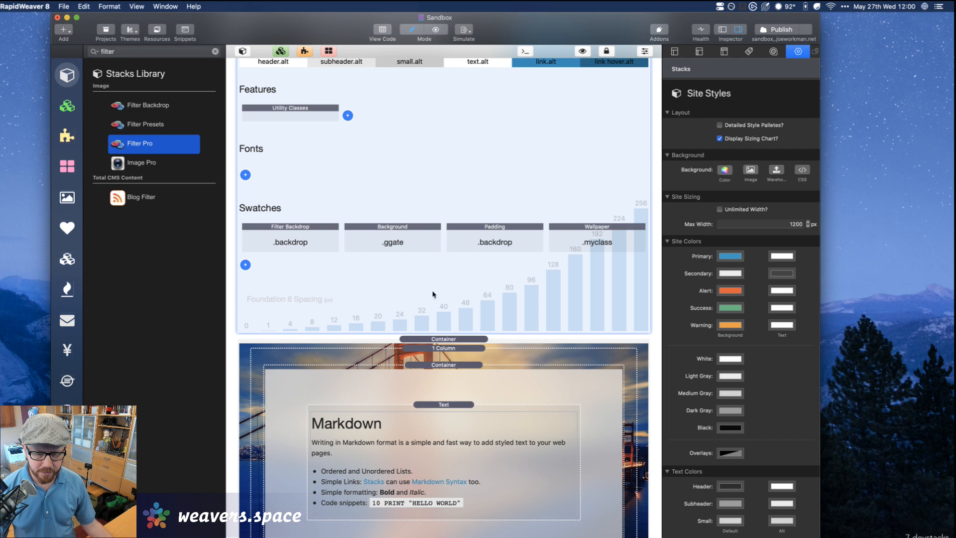
drag(465, 336, 463, 331)
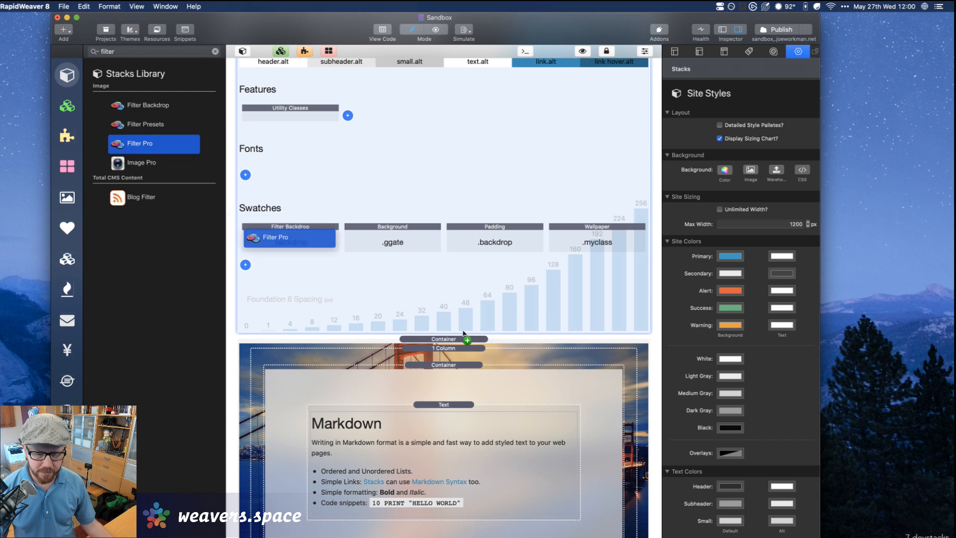
drag(464, 333, 464, 334)
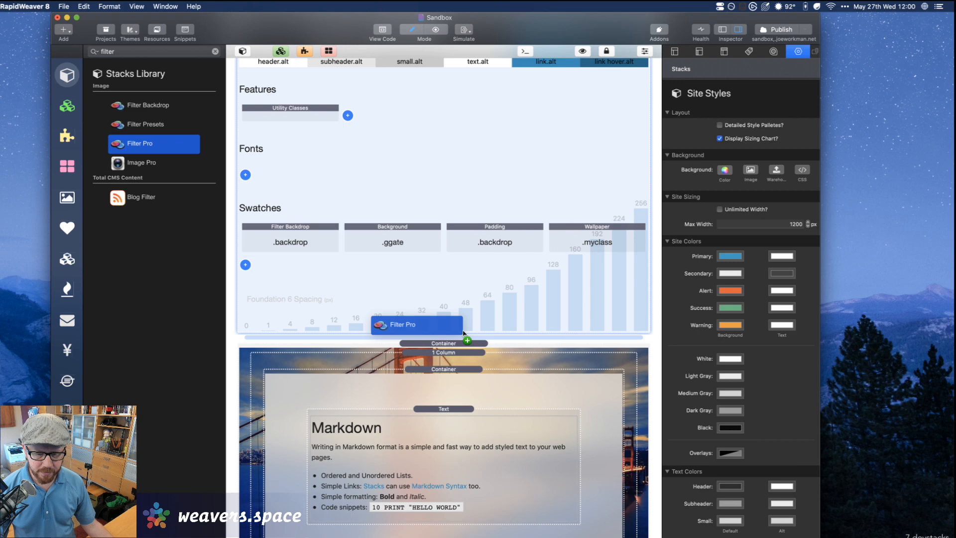
drag(463, 333, 463, 337)
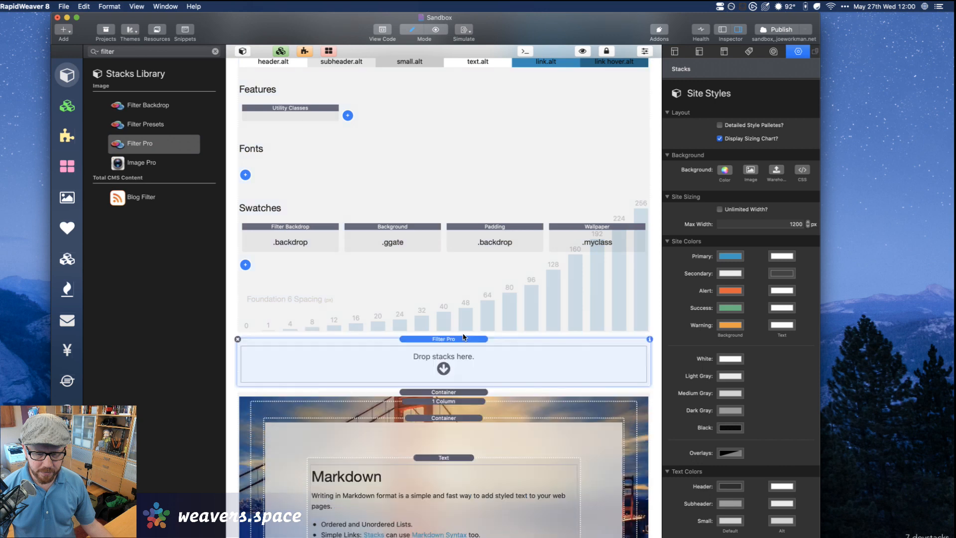
Select the Filter Pro stack and try to place an image from the Placeholder Images folder into it
click(463, 337)
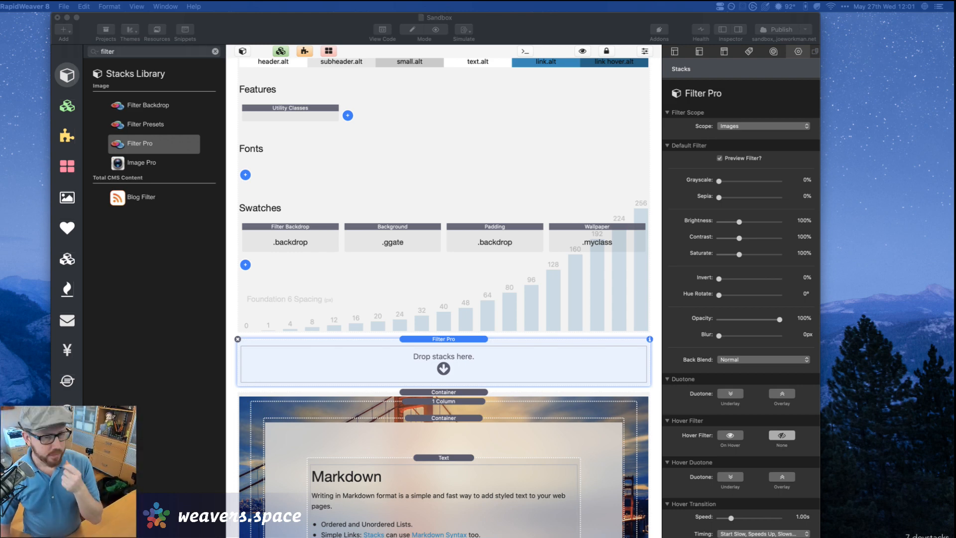
click(430, 343)
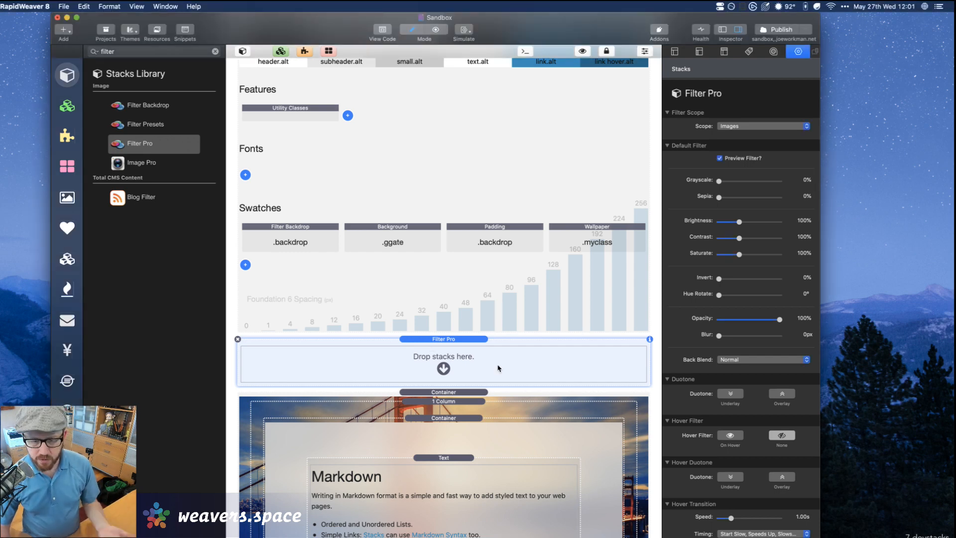
mouse_move(509, 529)
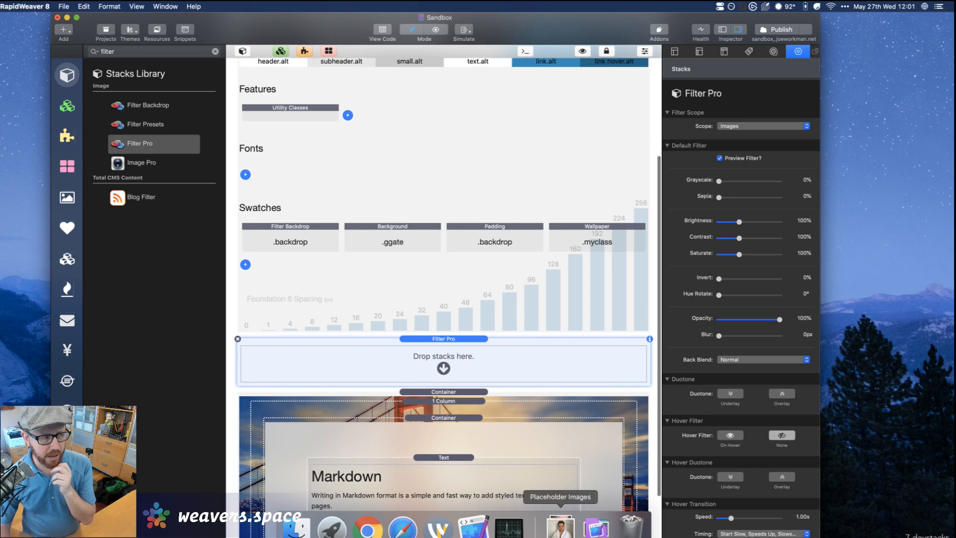
click(561, 525)
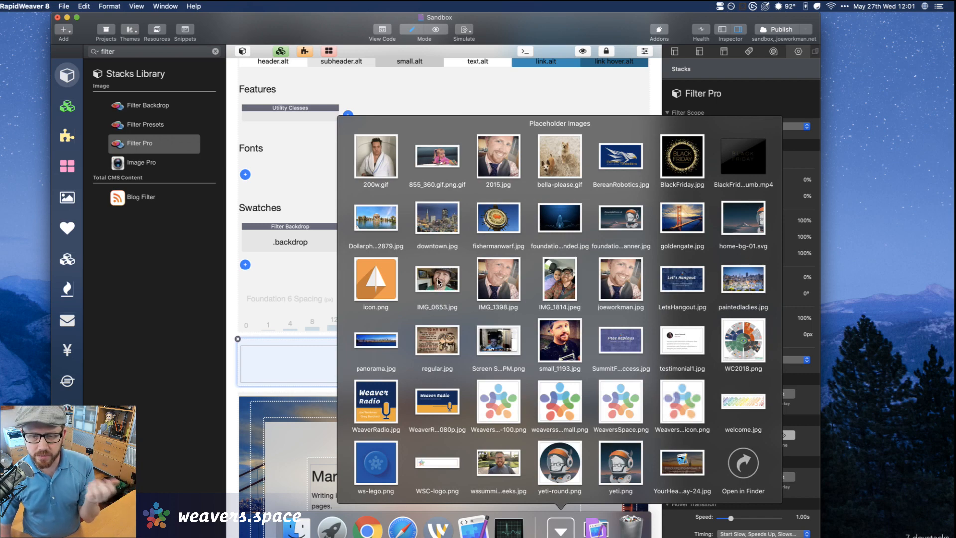
click(397, 329)
drag(397, 328, 385, 377)
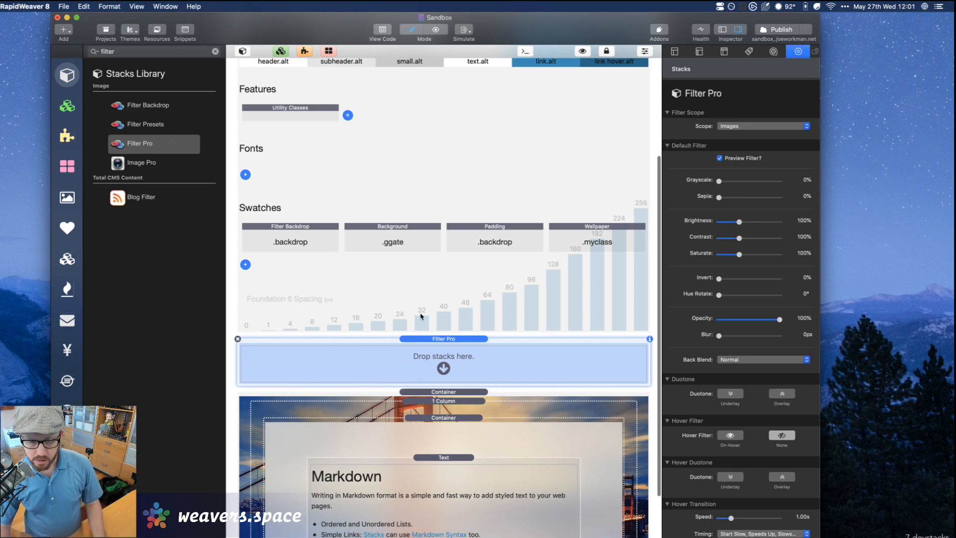
Inspect the settings of the outer Container and the Filter Pro stack, and view the swatches that Site Styles offers
scroll(421, 315, down, 1)
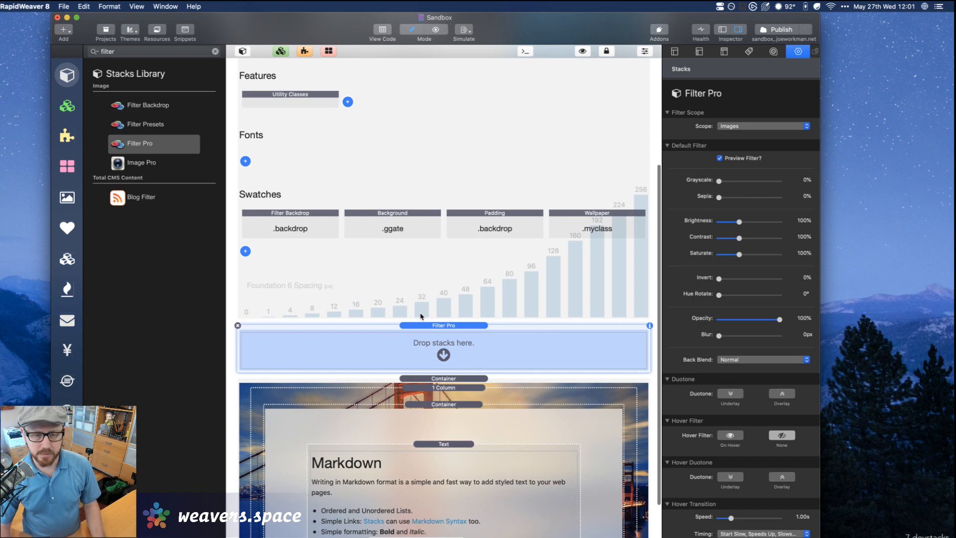
scroll(421, 315, down, 5)
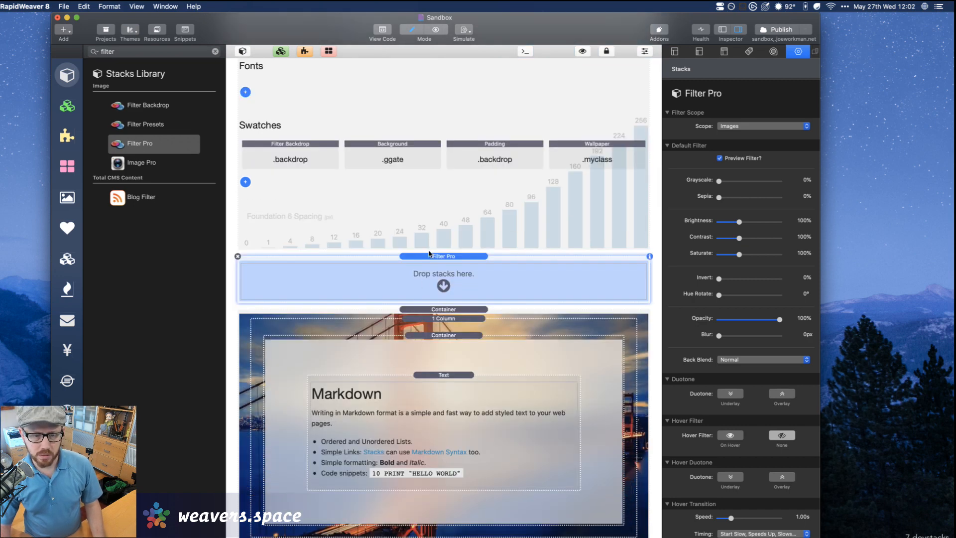
scroll(431, 258, down, 1)
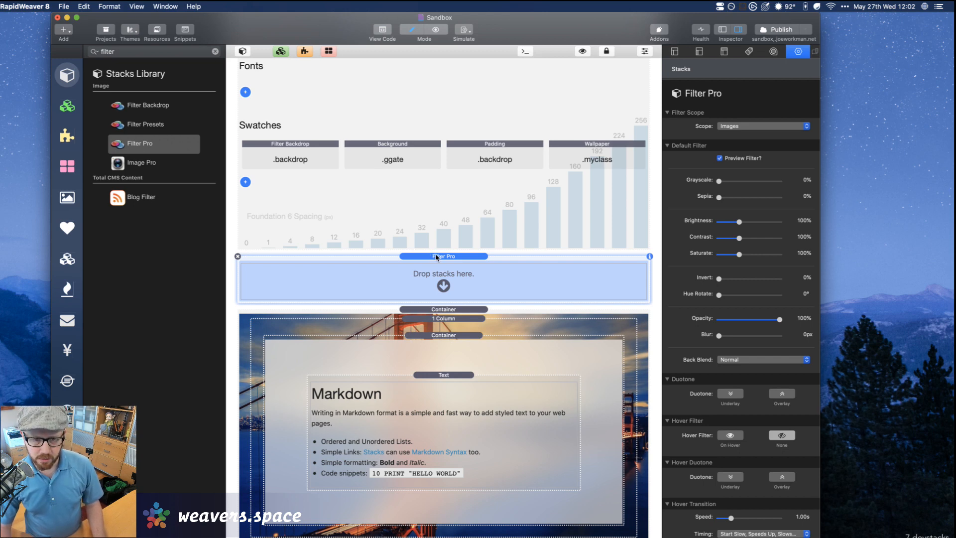
click(429, 311)
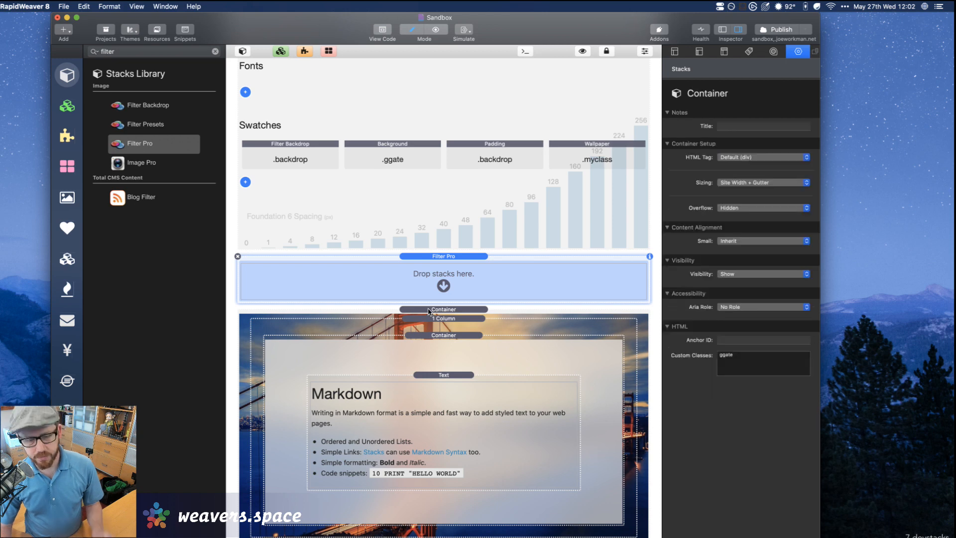
click(436, 256)
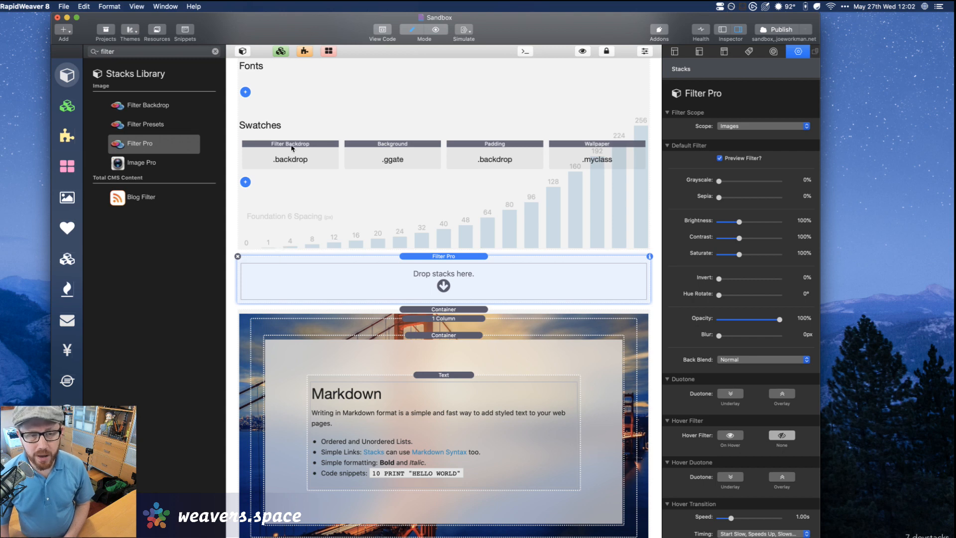
click(245, 183)
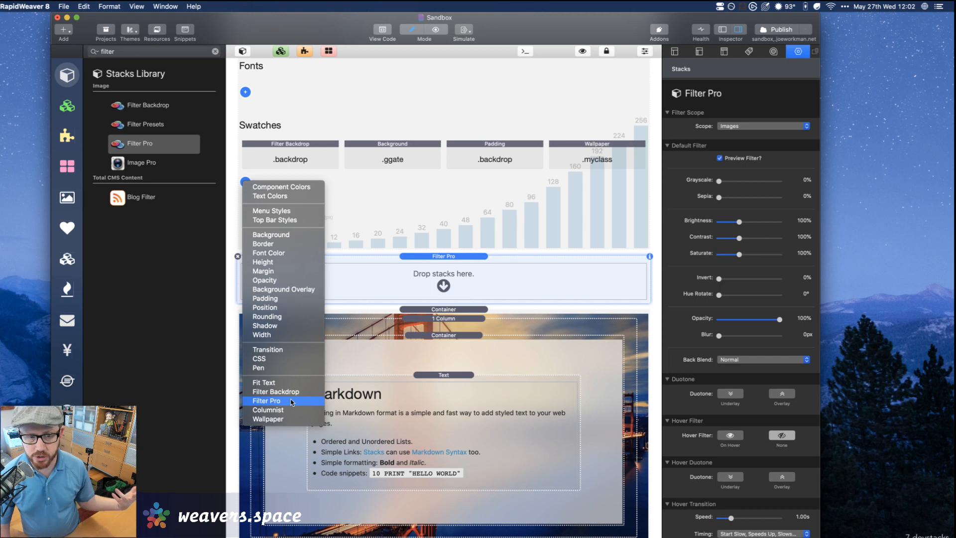
click(363, 189)
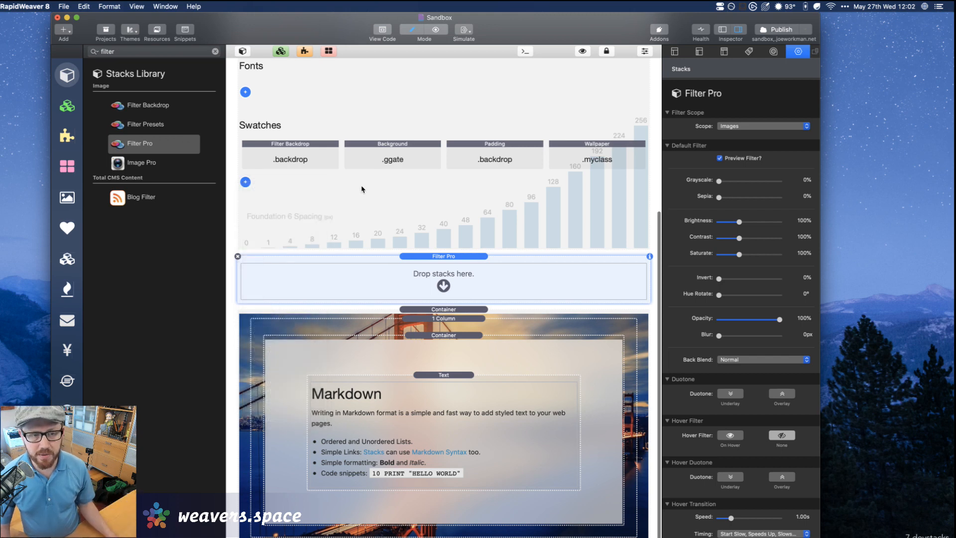
Add the Instagram Filters feature to the Site Styles stack and select it to show its settings
scroll(362, 189, up, 2)
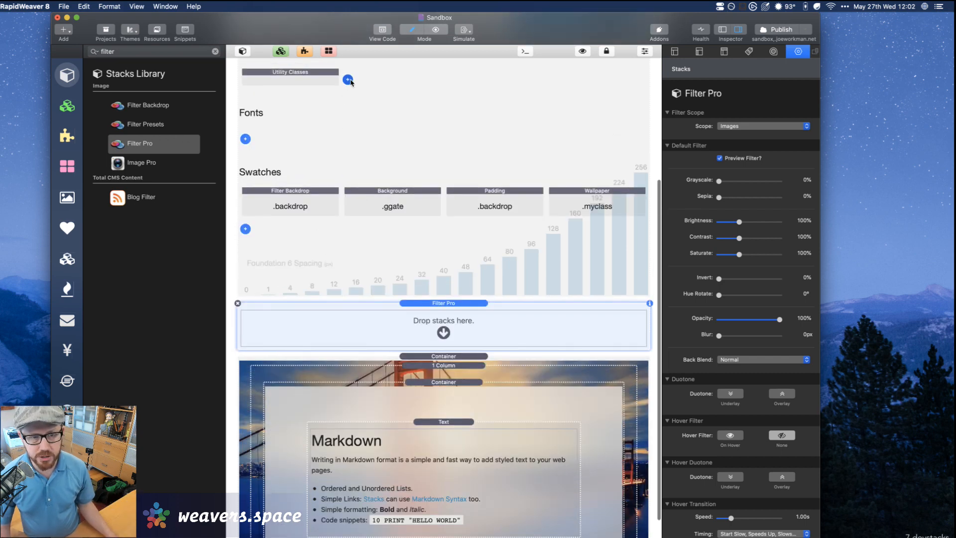
click(349, 80)
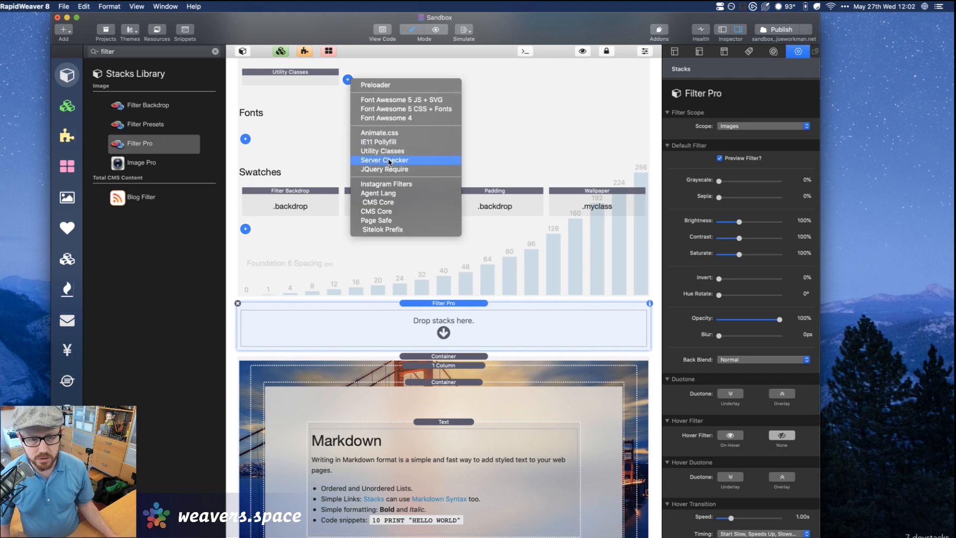
click(415, 184)
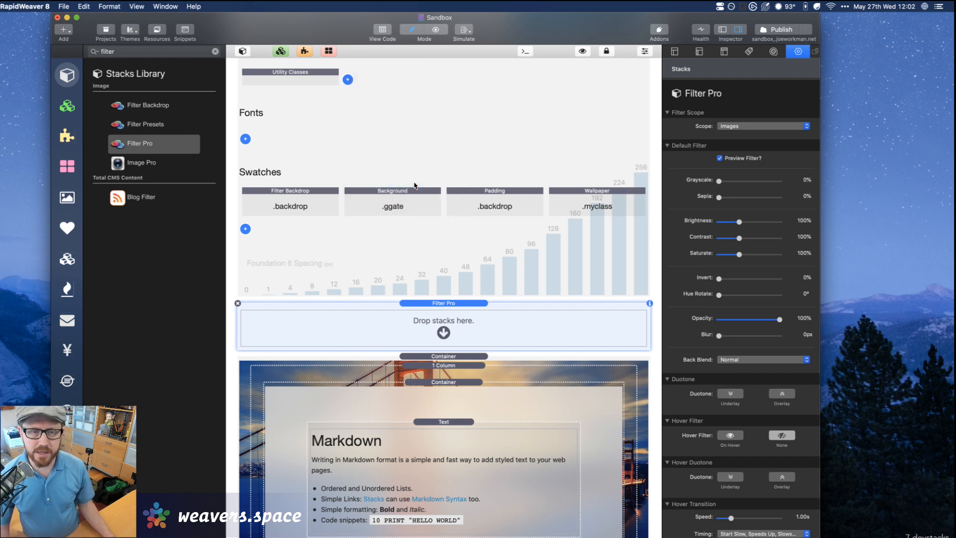
click(391, 75)
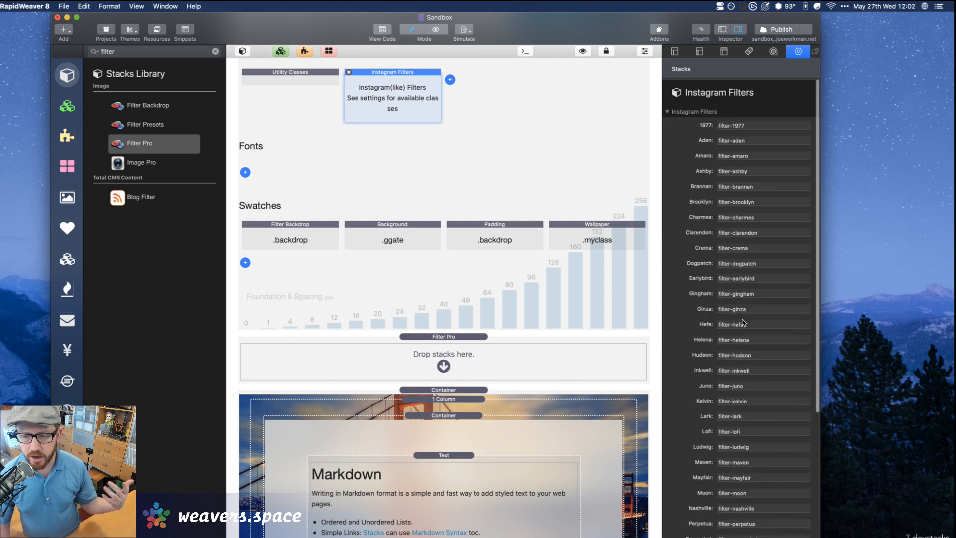
Look through the class names of the Instagram Filters feature and delete the feature from Site Styles
scroll(743, 324, down, 1)
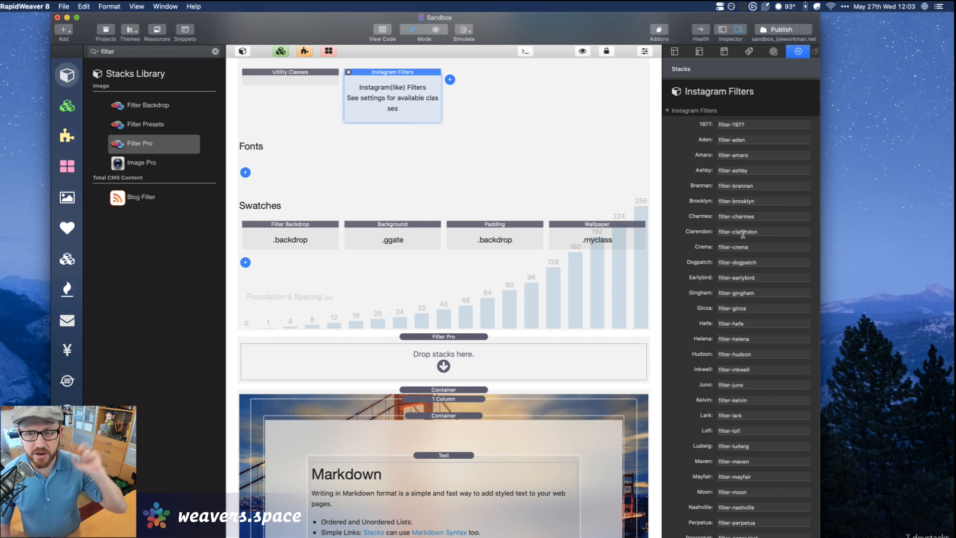
scroll(743, 234, down, 8)
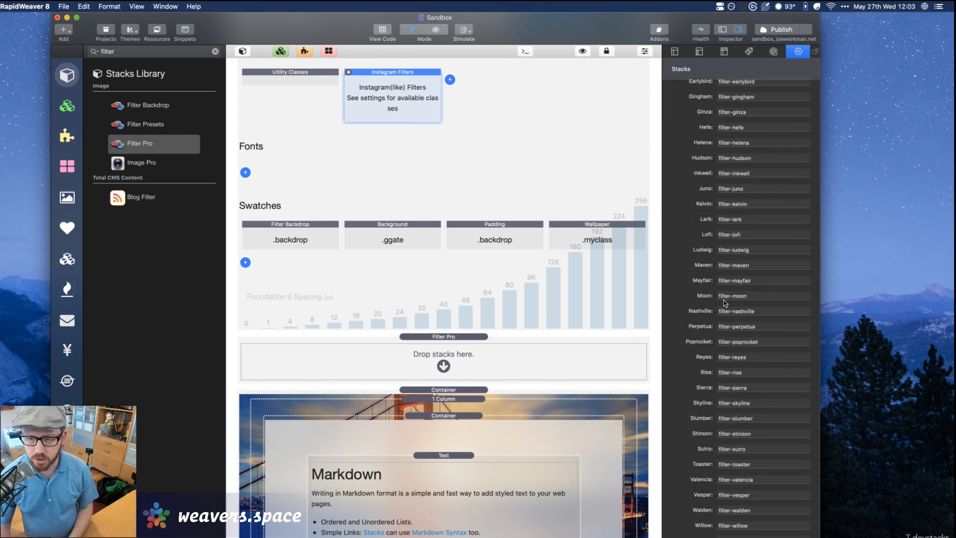
scroll(725, 302, up, 10)
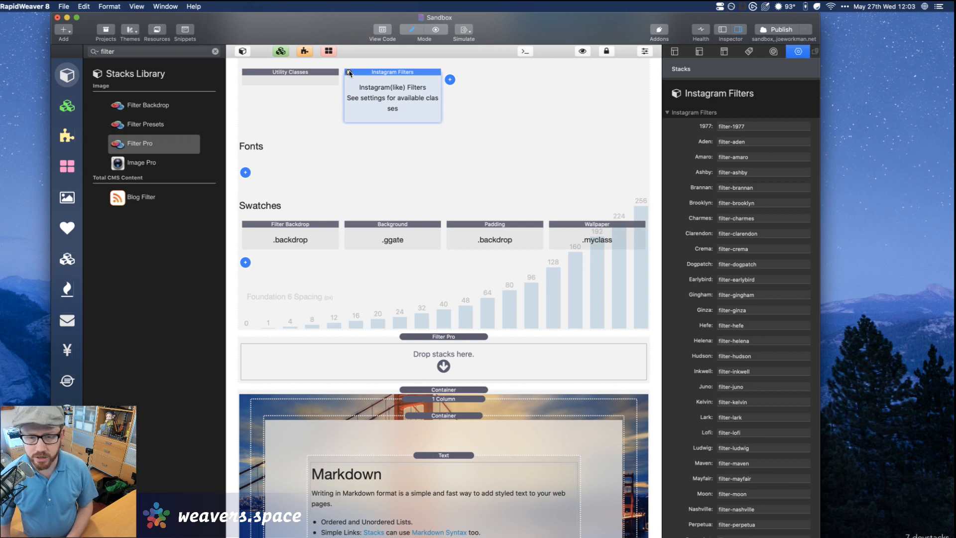
click(349, 73)
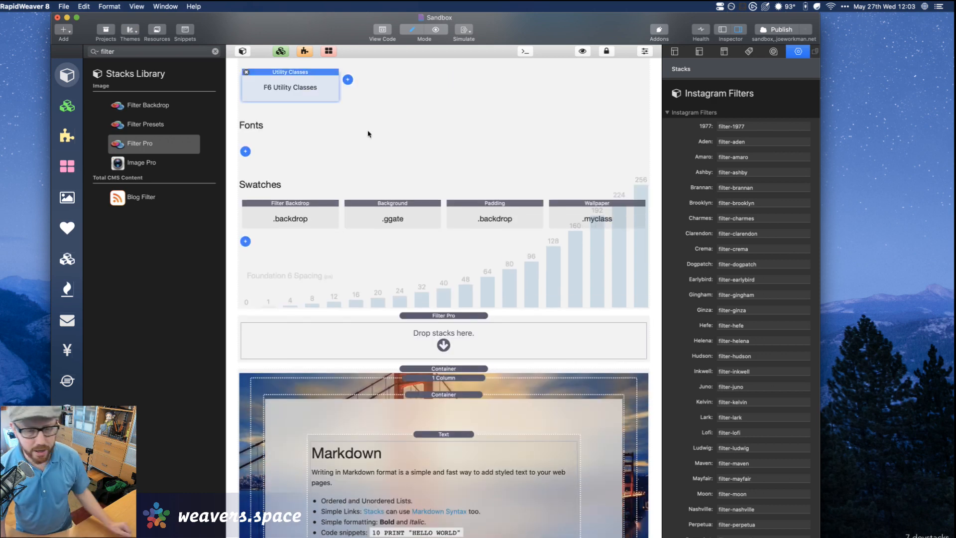
Delete the Filter Pro stack above the outer Container and select the Site Styles stack
click(399, 316)
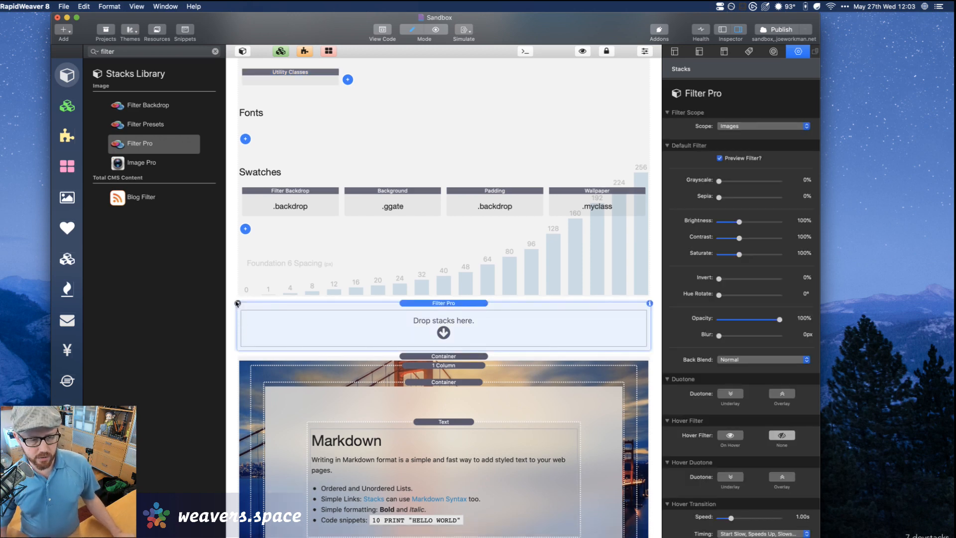
click(238, 303)
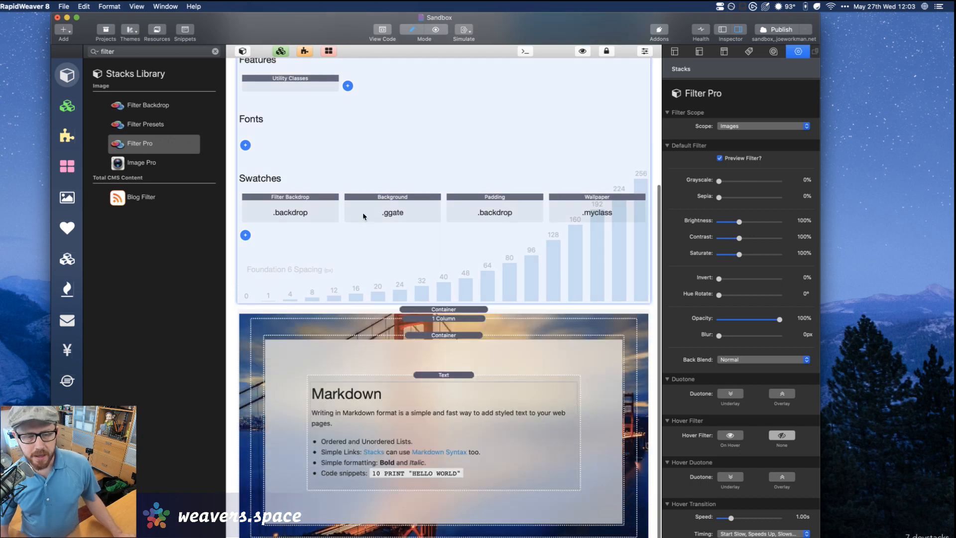
click(362, 212)
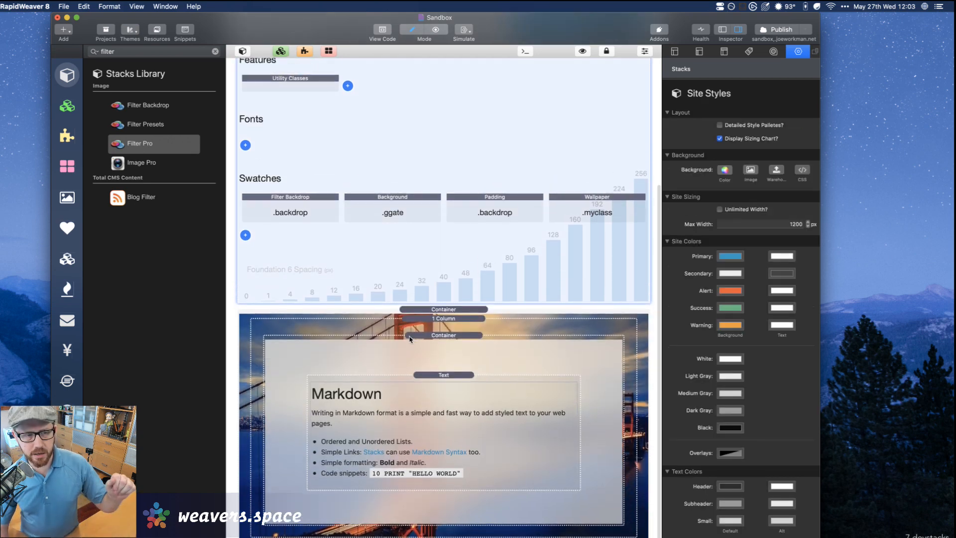
Hide the stacks library and select the Filter Backdrop swatch in Site Styles to examine its preview and settings
click(129, 105)
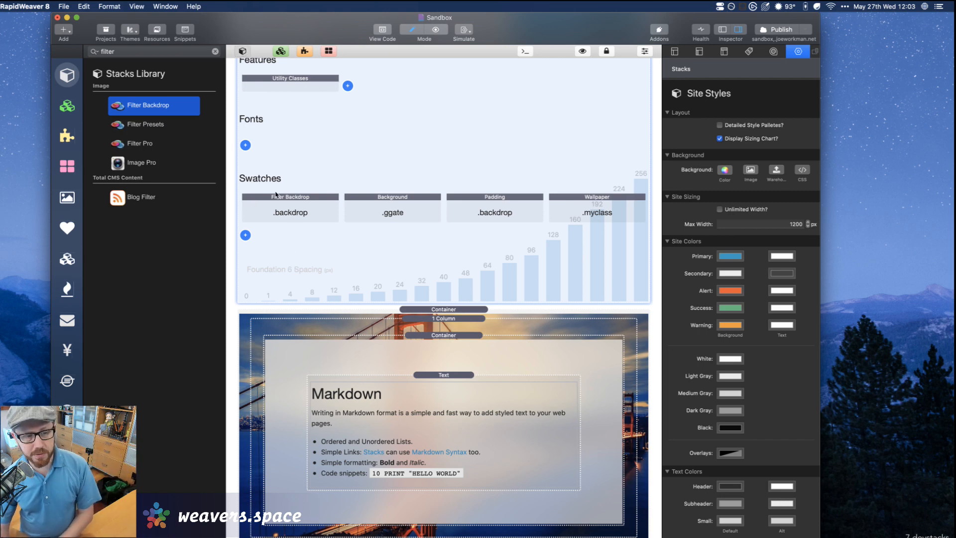
key(shift+super+l)
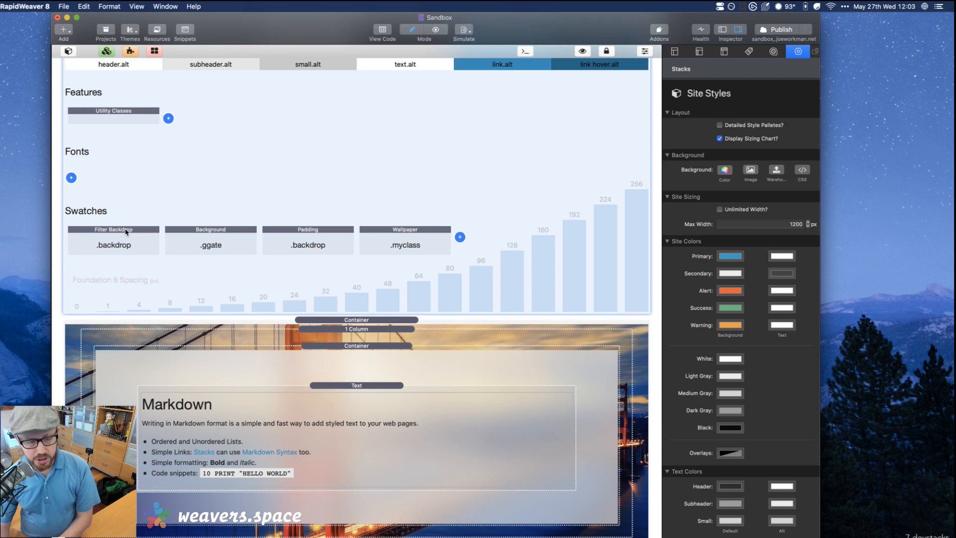
click(123, 232)
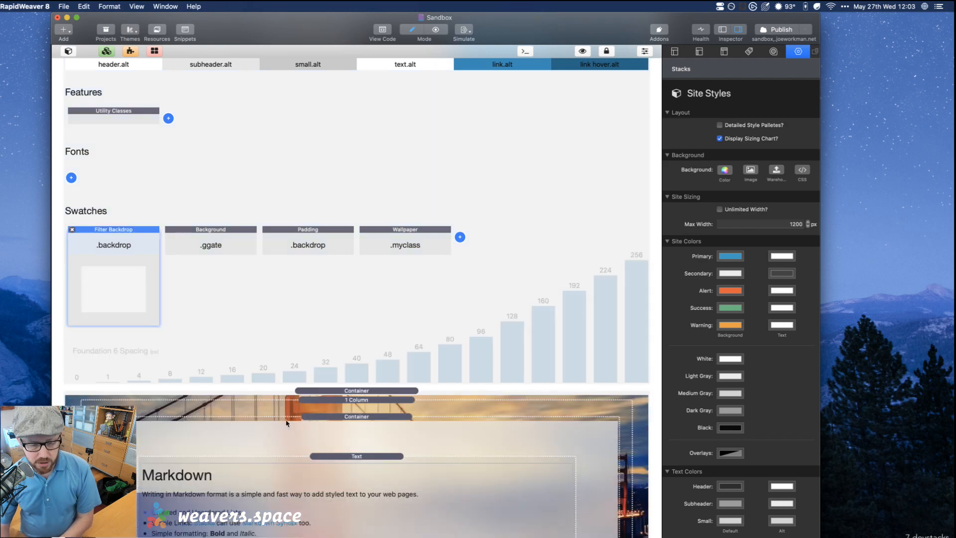
scroll(291, 427, down, 3)
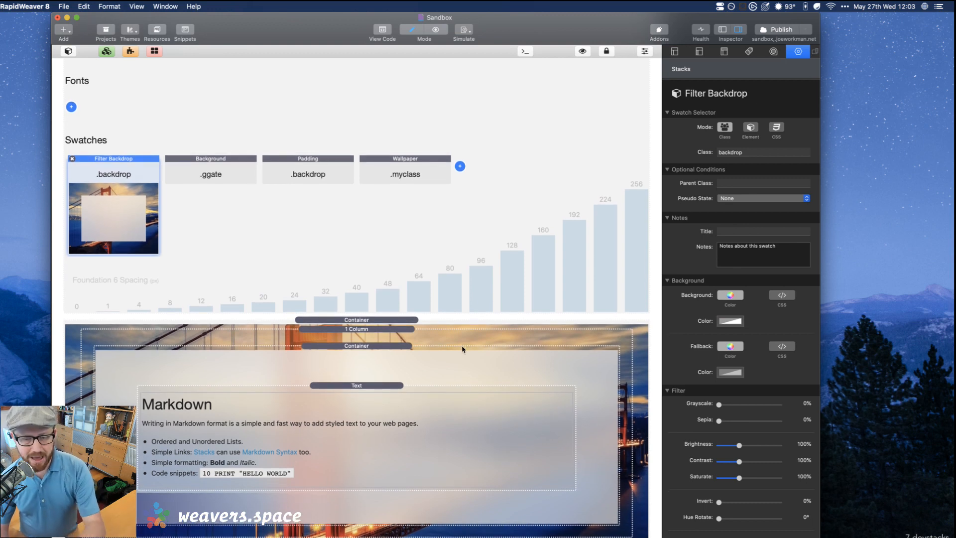
Select the 1 Column stack and its nested Container to check the custom class on the Container
click(390, 328)
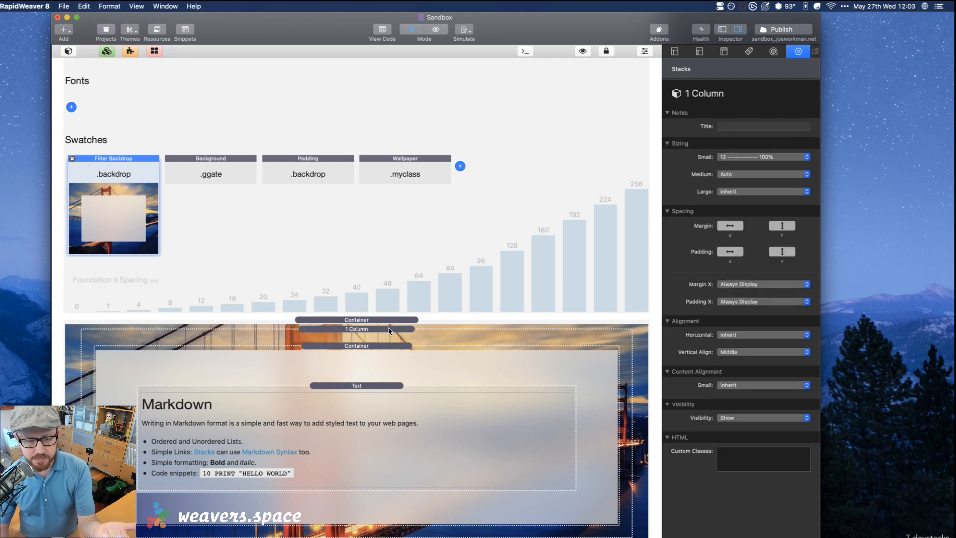
click(387, 346)
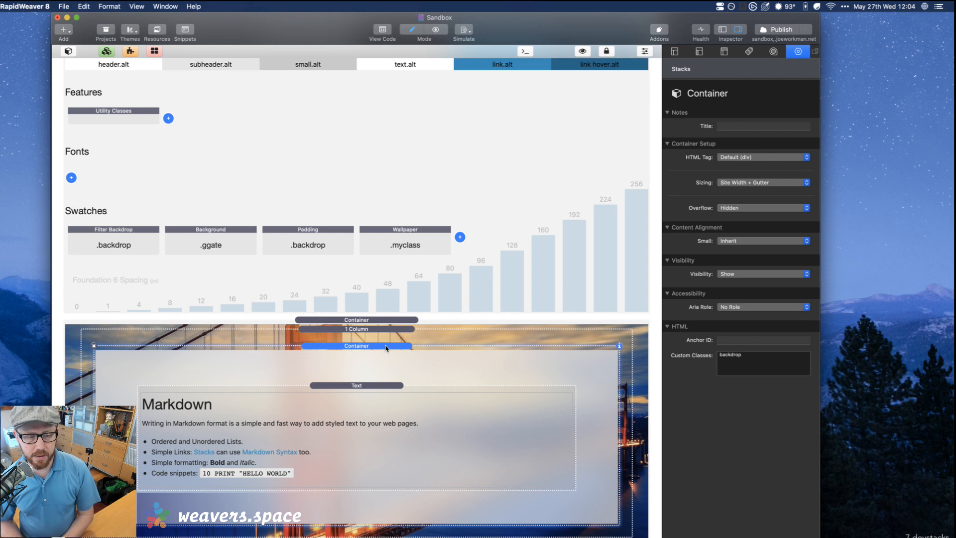
Examine the settings of the Filter Backdrop and Background swatches and the custom class of the nested Container
click(136, 232)
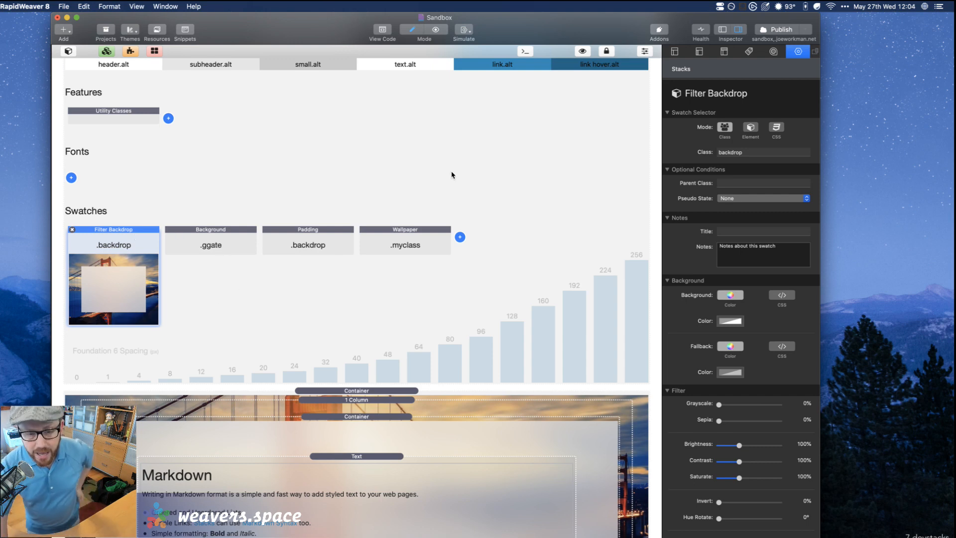
key(Right)
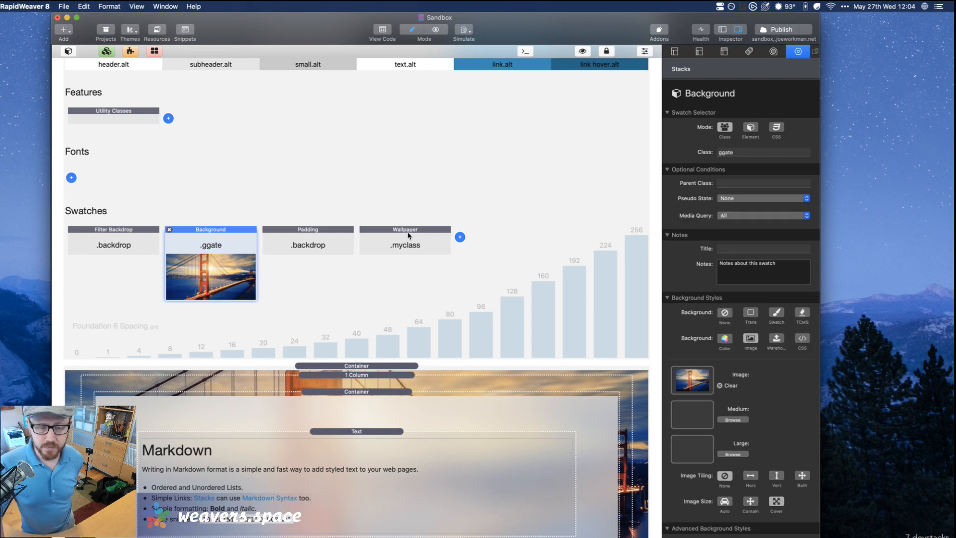
scroll(370, 377, down, 2)
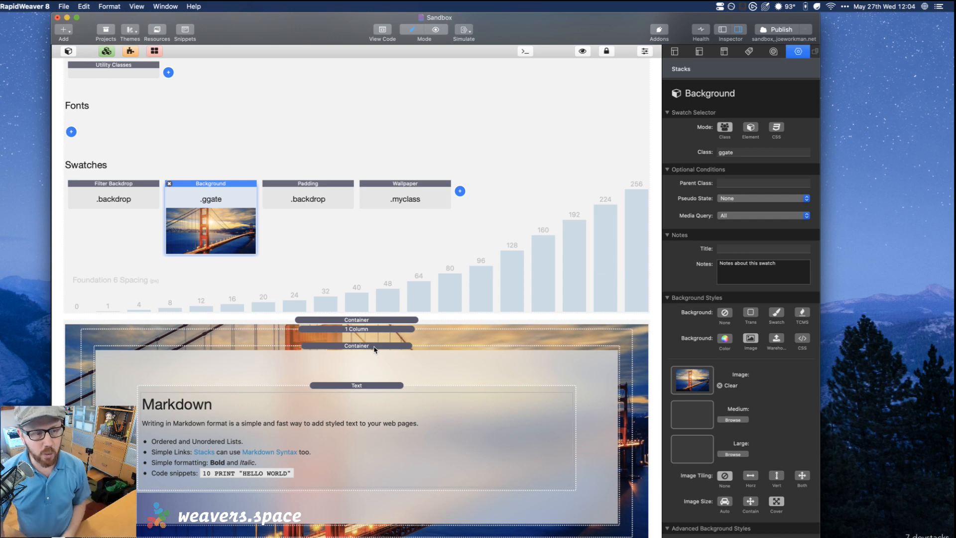
click(310, 265)
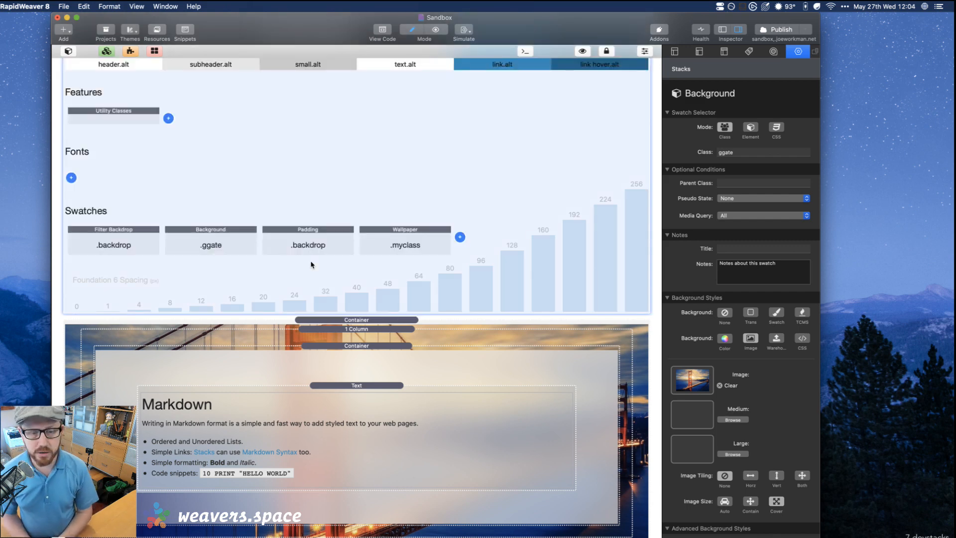
click(362, 355)
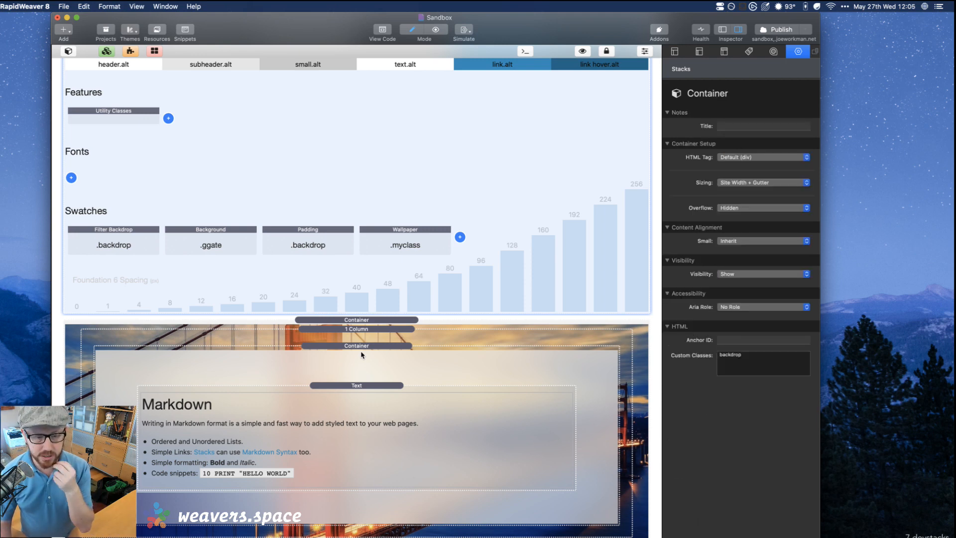
click(361, 354)
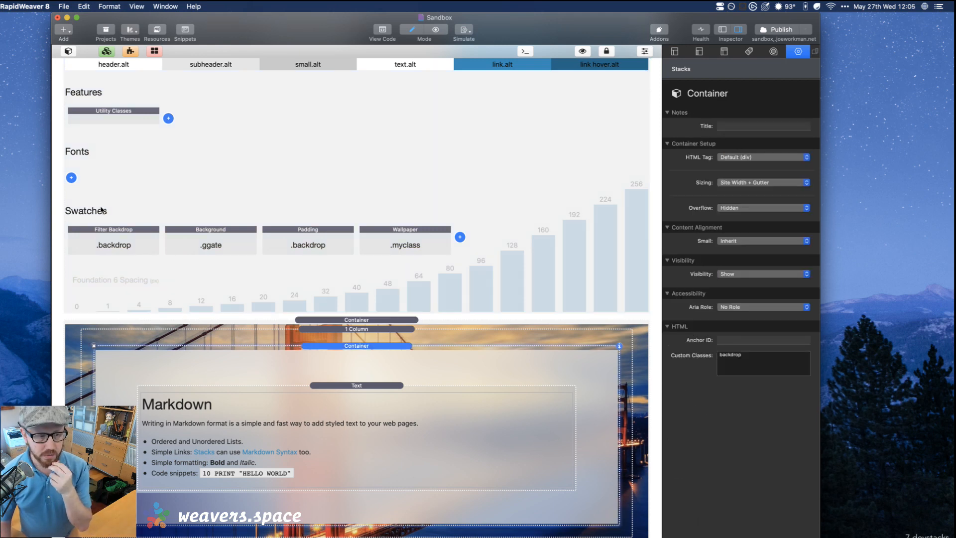
Set the Filter Backdrop swatch's blur to 7px and select the nested Container to check the effect
click(120, 235)
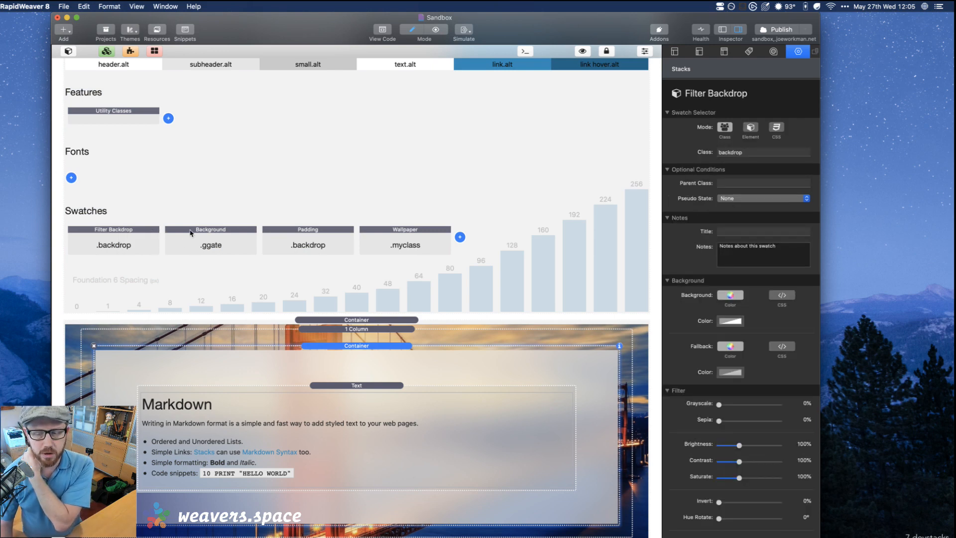
scroll(705, 317, down, 3)
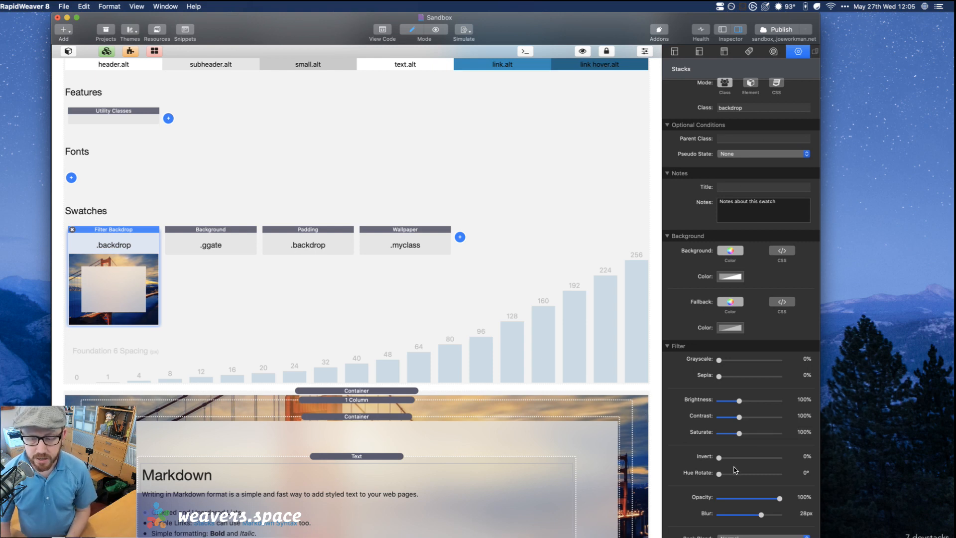
scroll(742, 485, down, 1)
scroll(737, 518, up, 1)
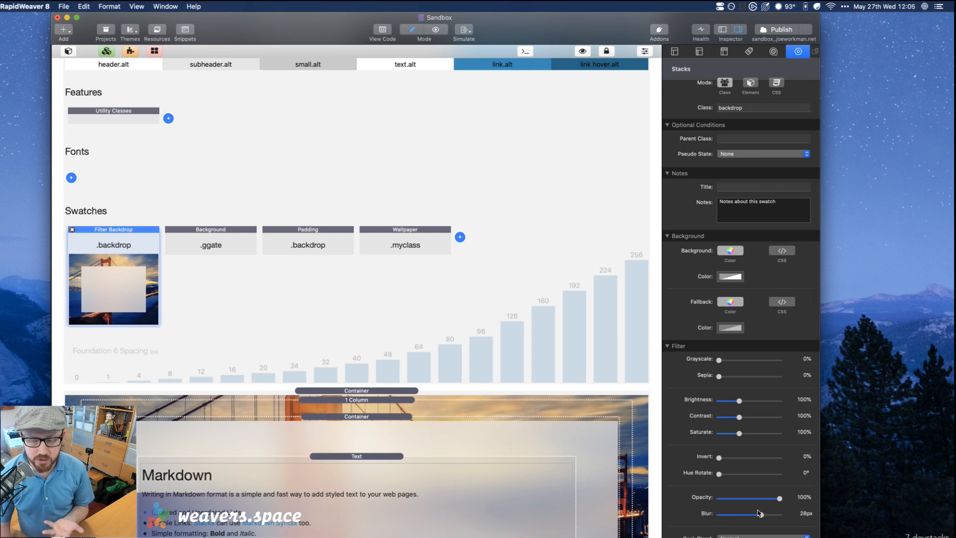
click(730, 515)
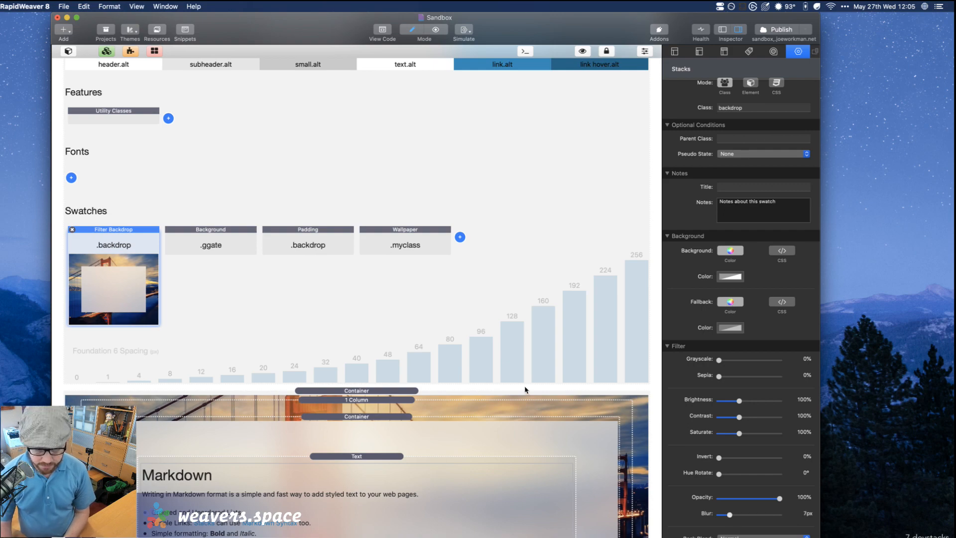
scroll(524, 387, down, 3)
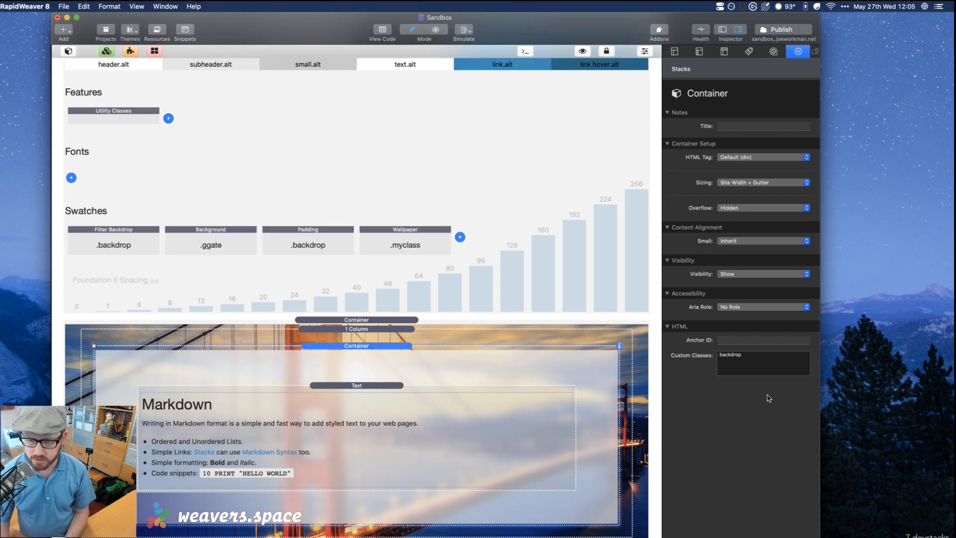
Set the Filter Backdrop swatch's blur to 0px and check the Container over the bridge image
click(124, 230)
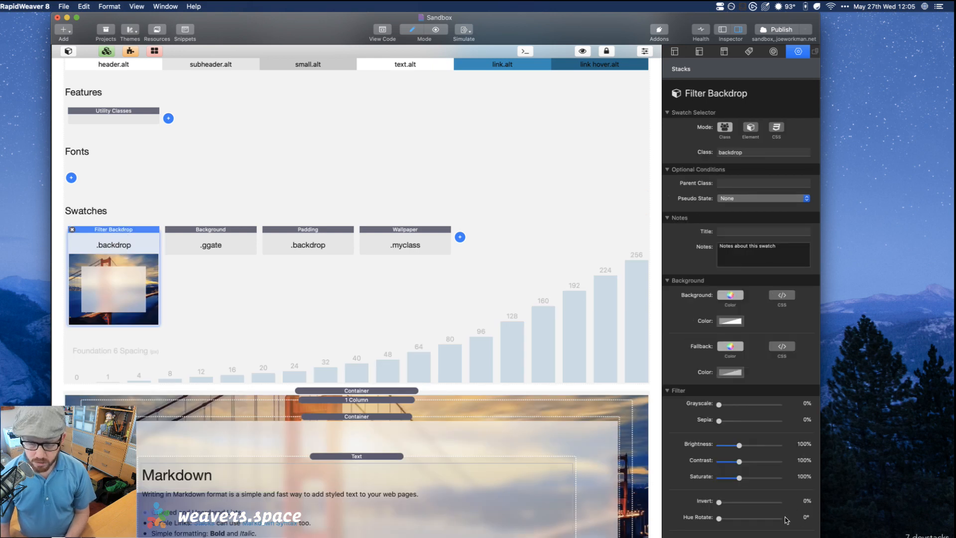
scroll(760, 507, down, 2)
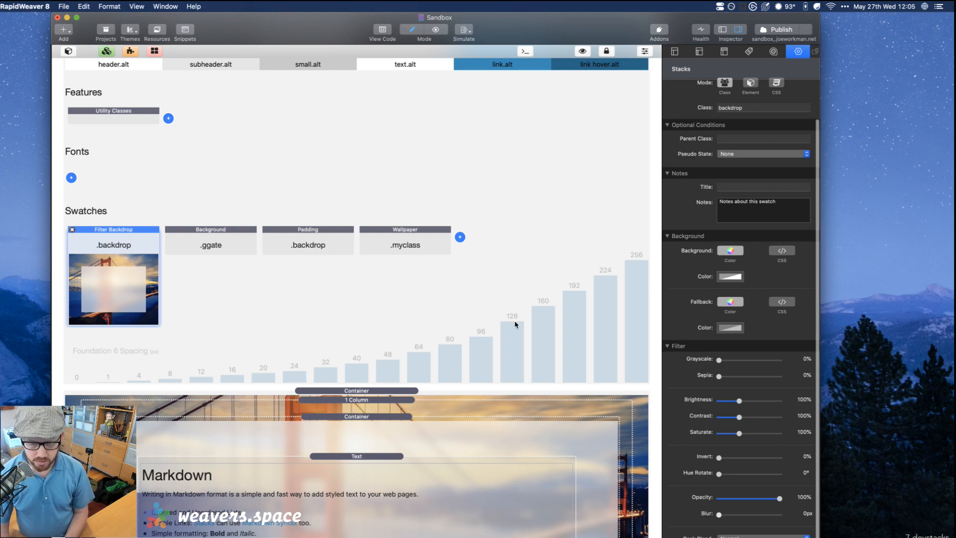
scroll(515, 324, down, 4)
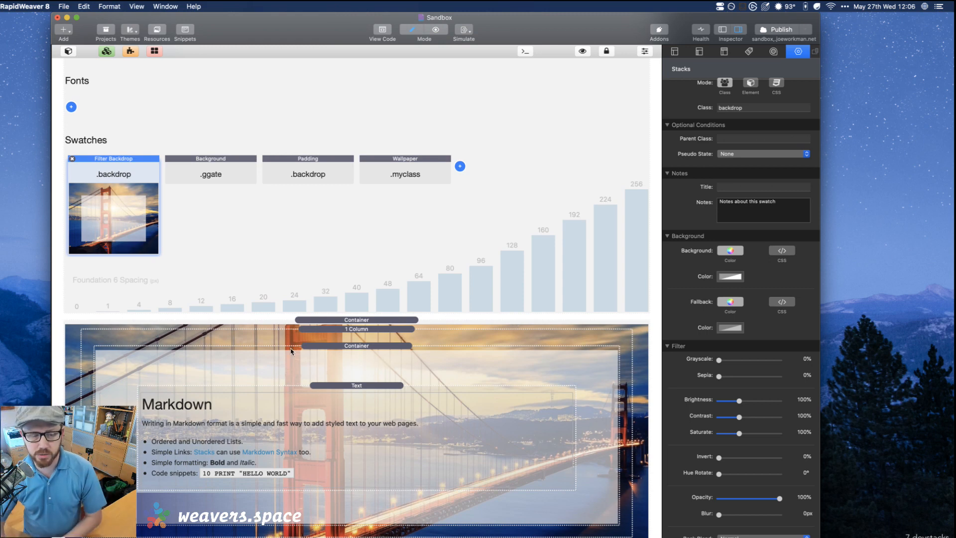
Set the Filter Backdrop swatch's blur to 16px and select the Padding swatch to view its settings
click(728, 514)
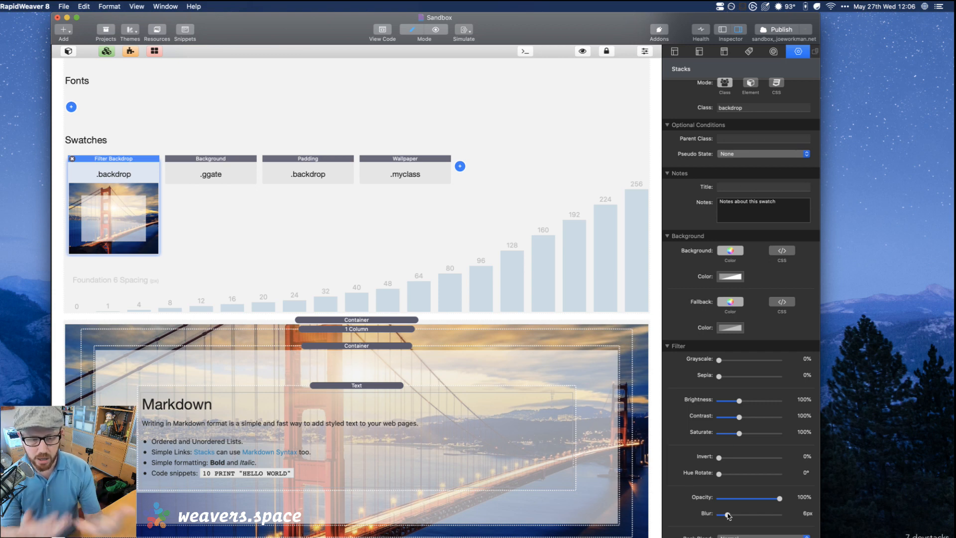
drag(728, 514, 743, 516)
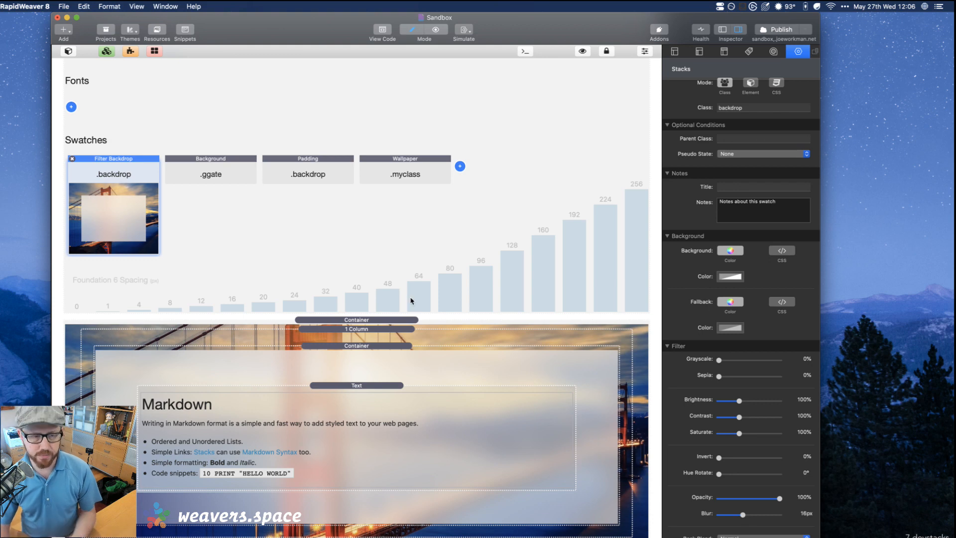
click(333, 219)
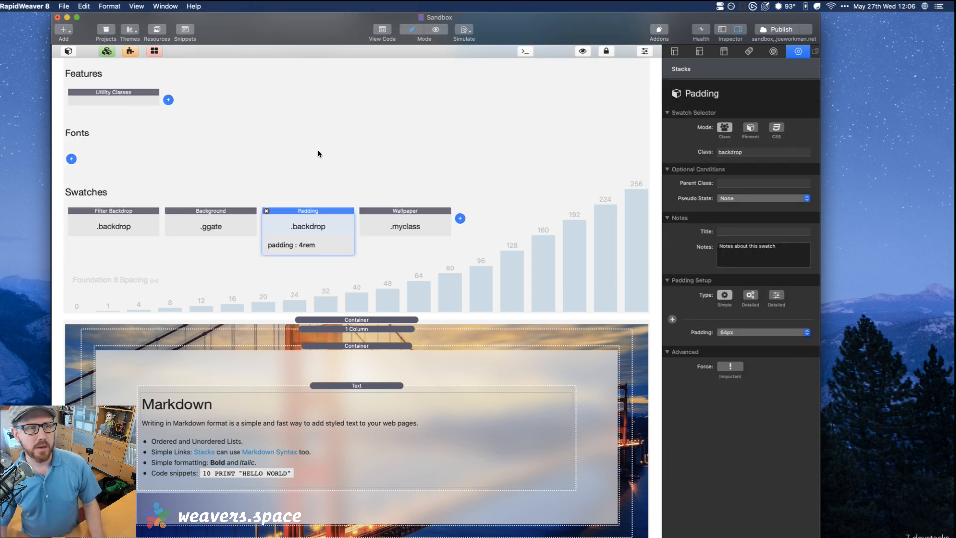
Show the stacks library and search it for "floaty"
click(68, 51)
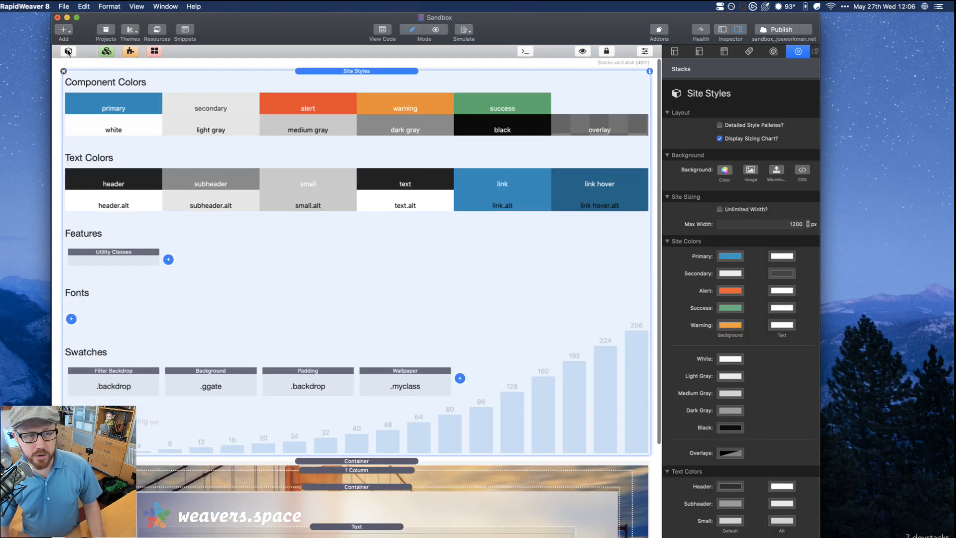
click(68, 51)
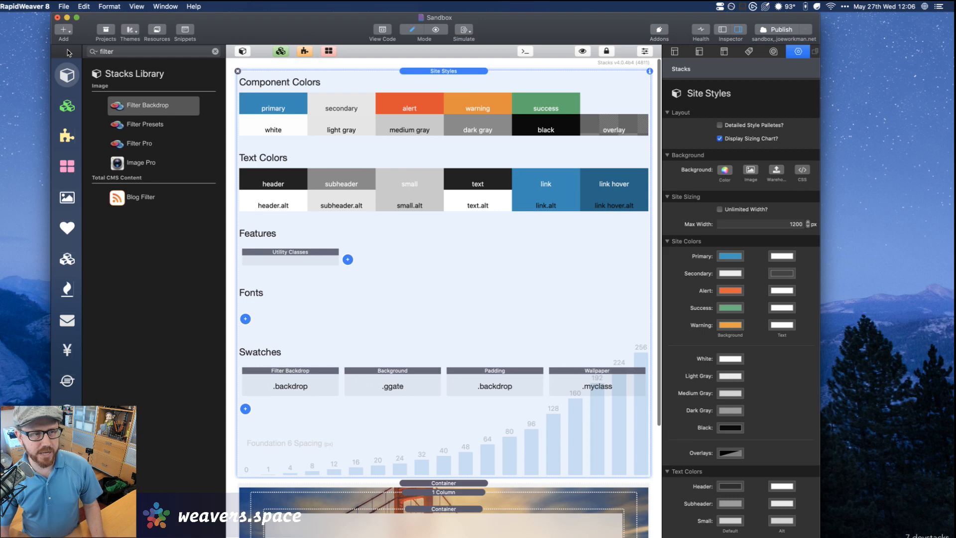
click(127, 56)
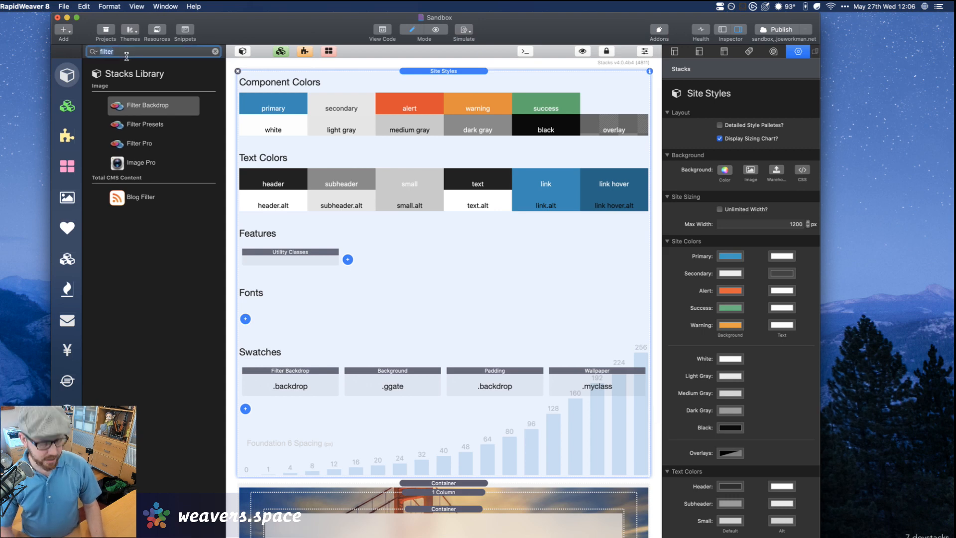
text(float)
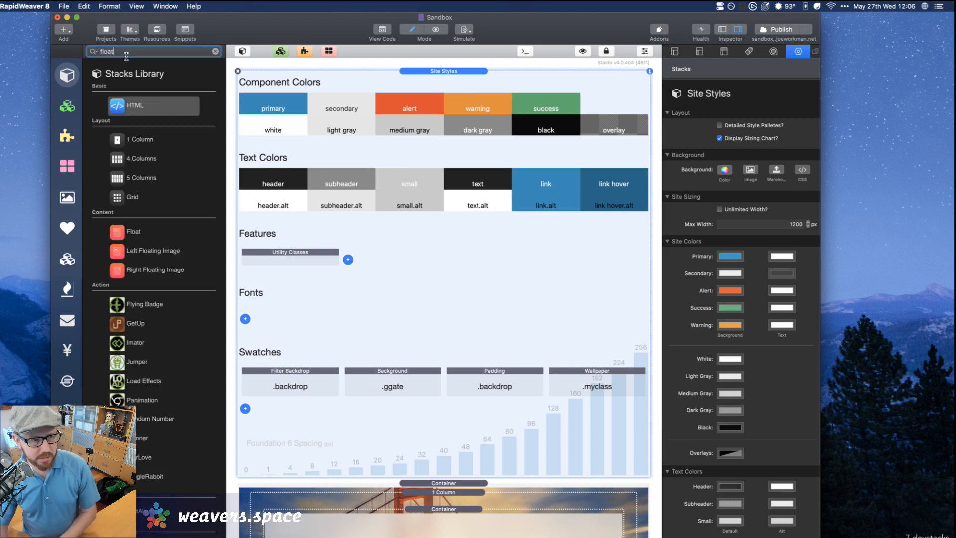
text(y)
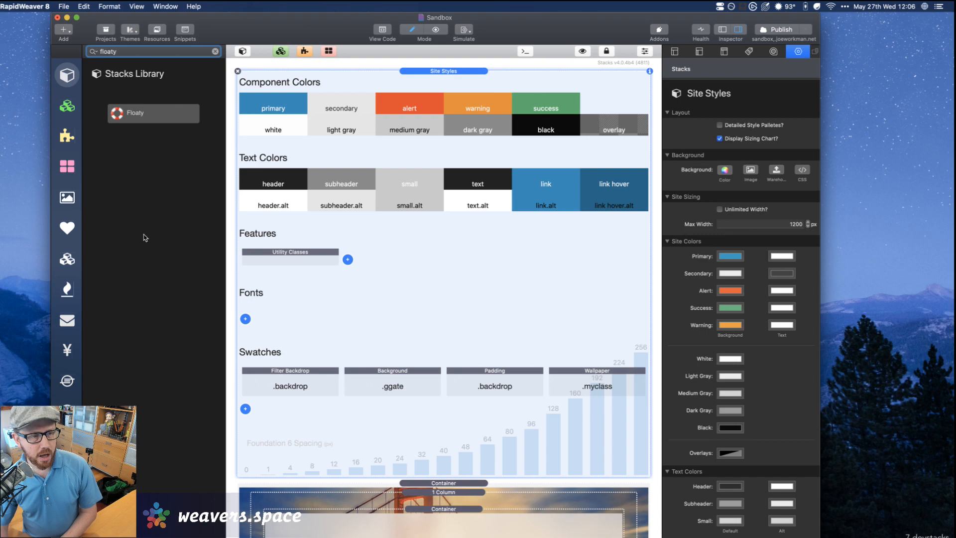
Add the Floaty stack between Site Styles and the outer Container, and hide the stacks library
click(119, 114)
scroll(354, 348, down, 5)
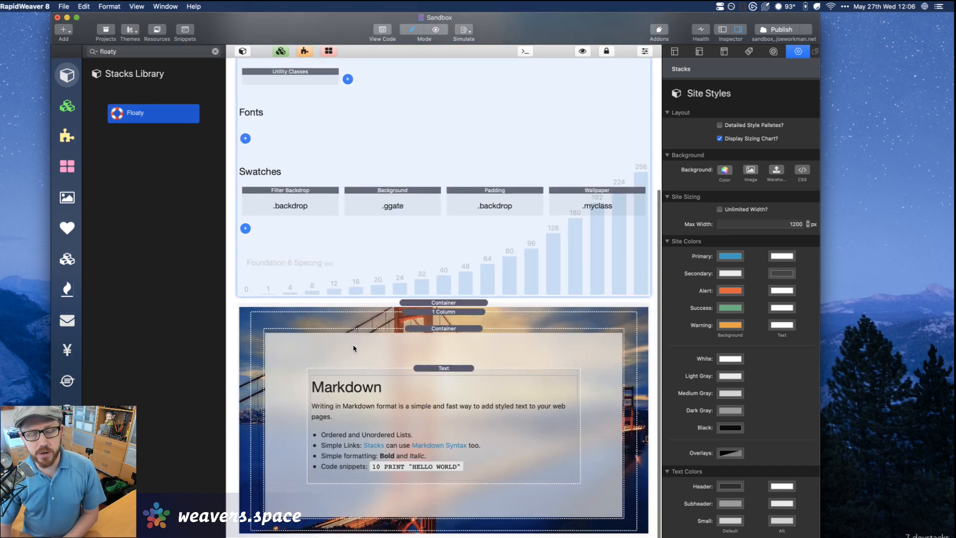
scroll(353, 348, up, 1)
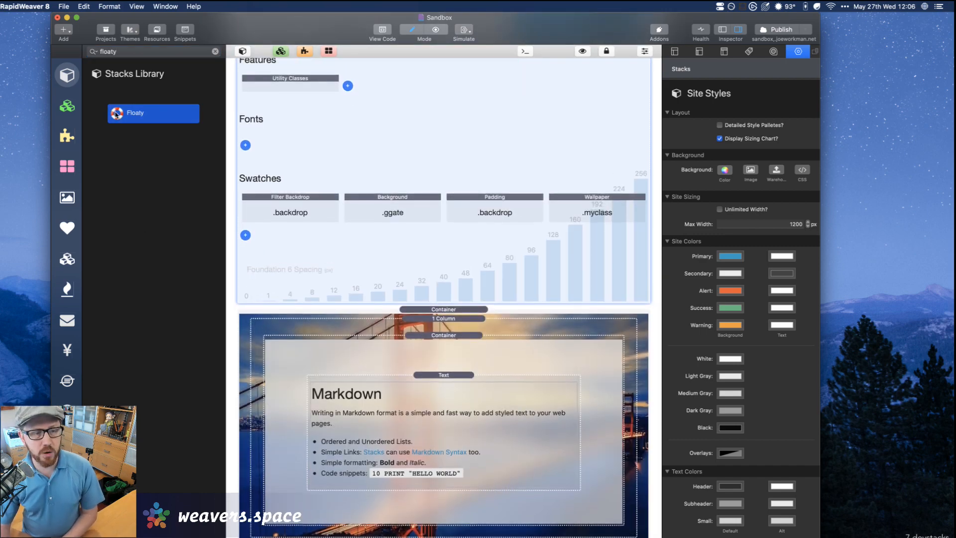
drag(116, 114, 456, 306)
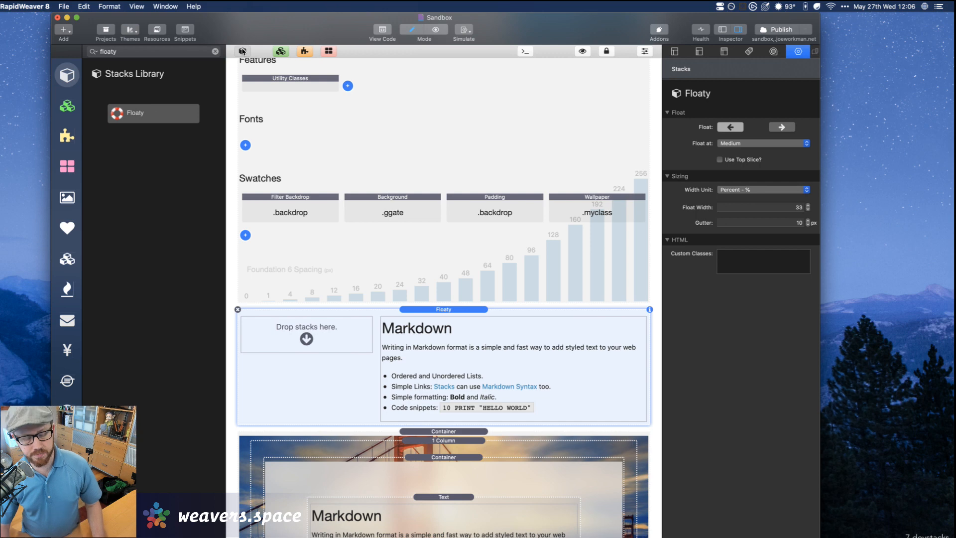
key(super+l)
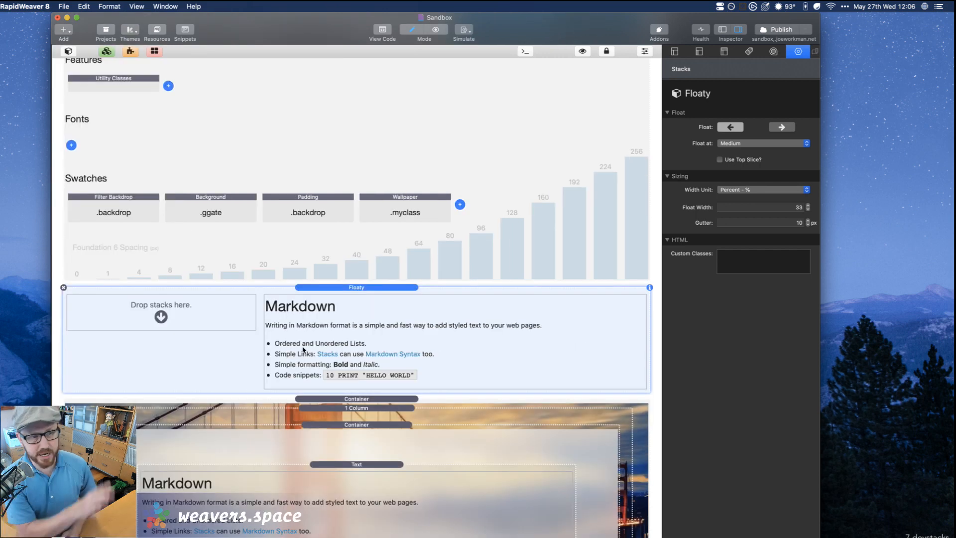
Look through the Floaty stack's Markdown editor and its Float at and Width Unit options, keeping Medium and Percent - %
double_click(316, 326)
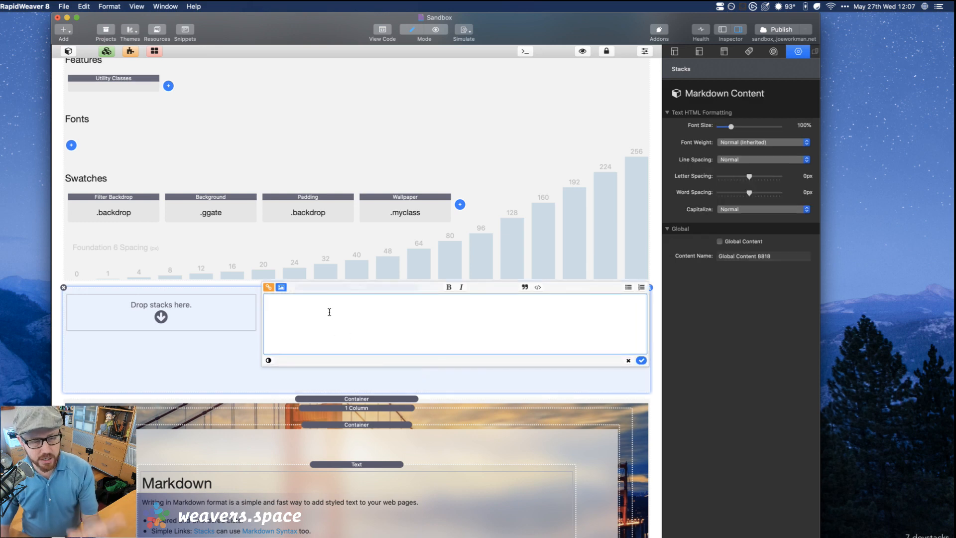
click(630, 360)
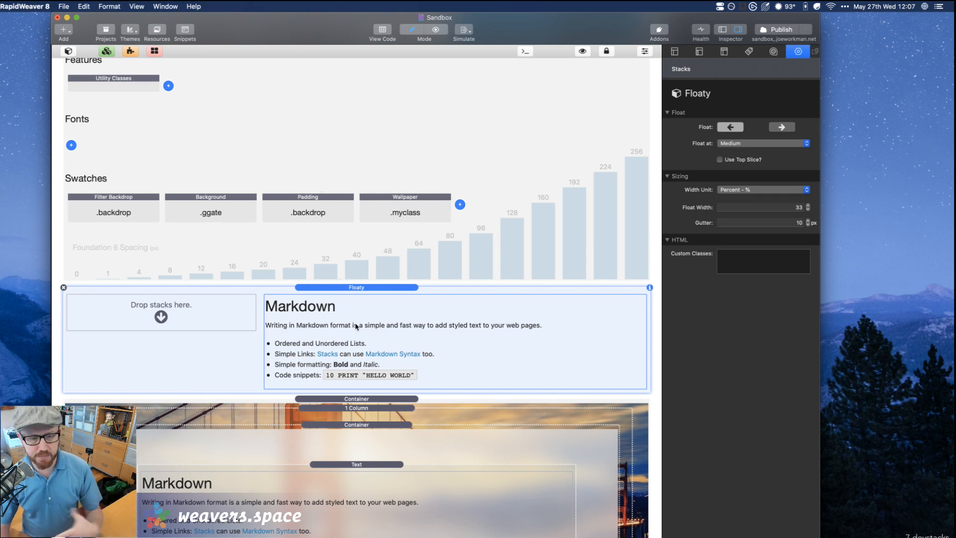
click(762, 259)
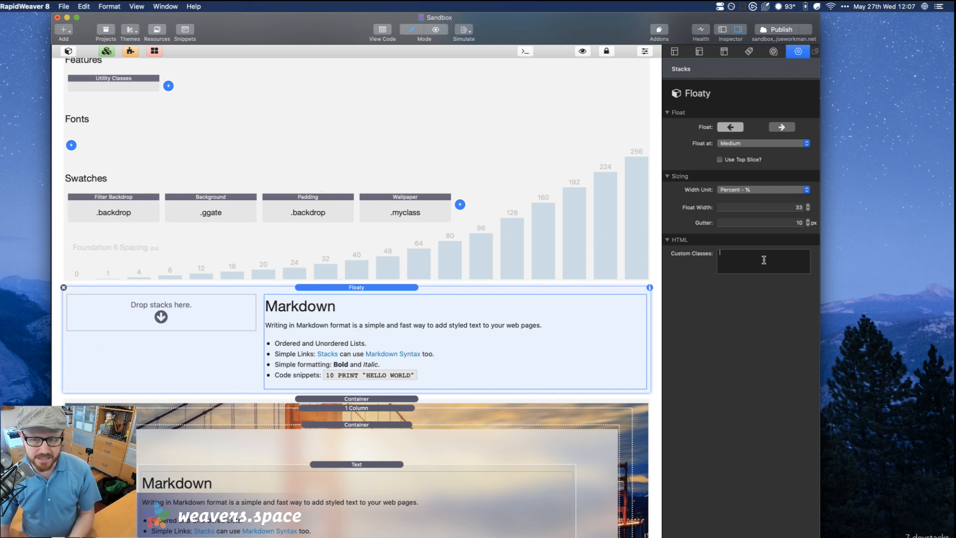
click(733, 144)
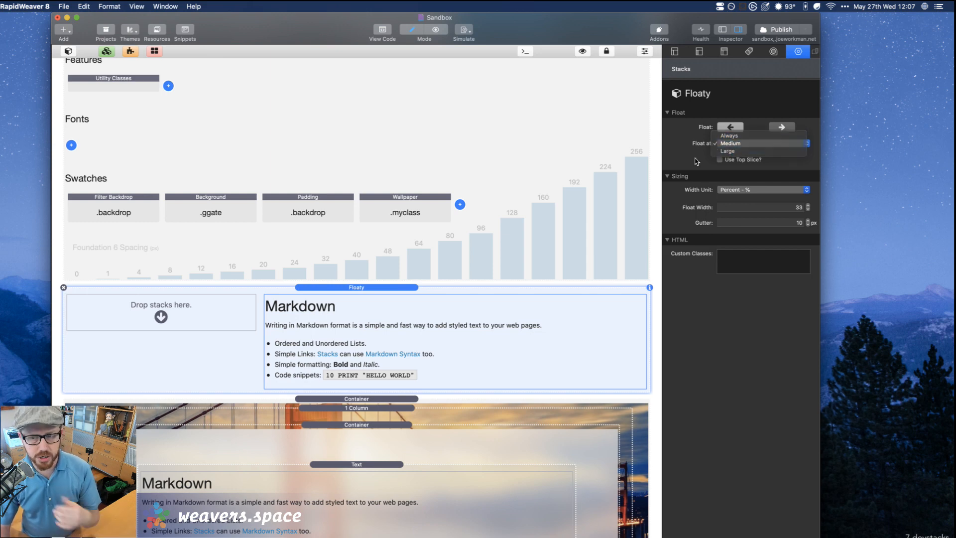
click(696, 160)
click(742, 192)
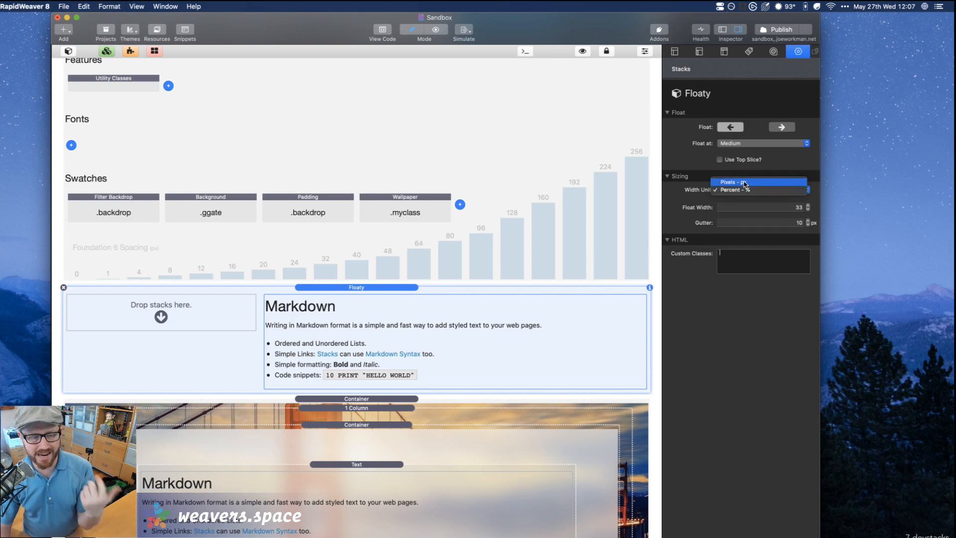
click(739, 191)
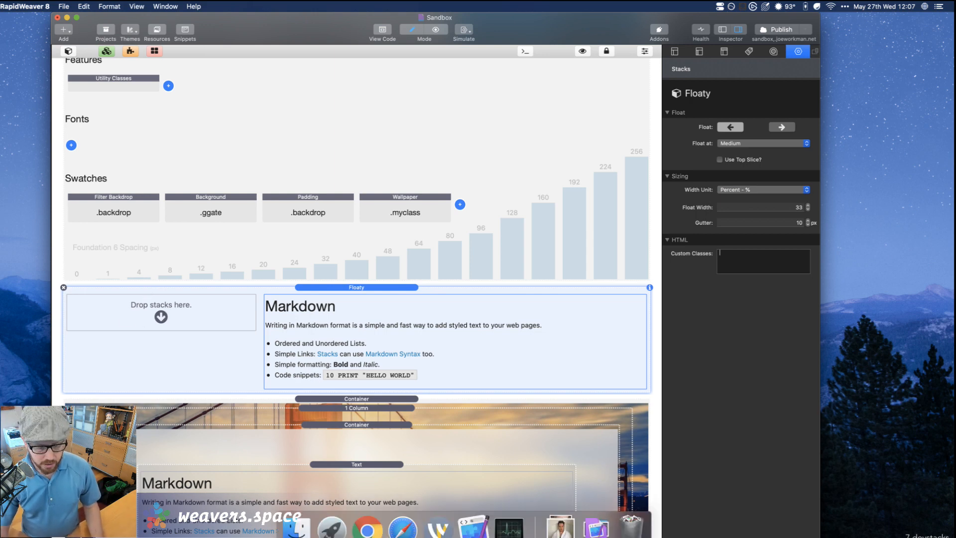
Show the stacks library's Foundation 6 group and add its Picture stack to the Floaty stack's empty drop area
click(68, 51)
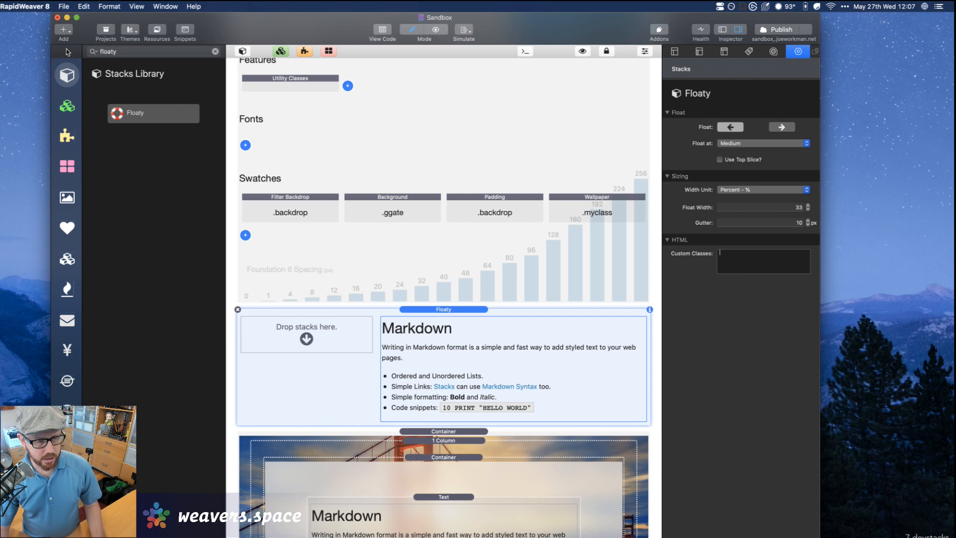
click(67, 291)
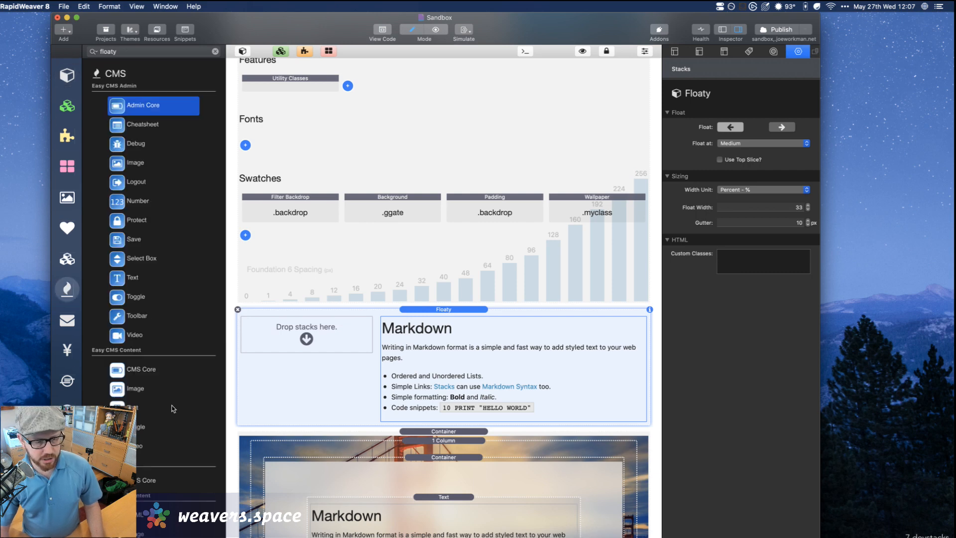
scroll(172, 428, down, 10)
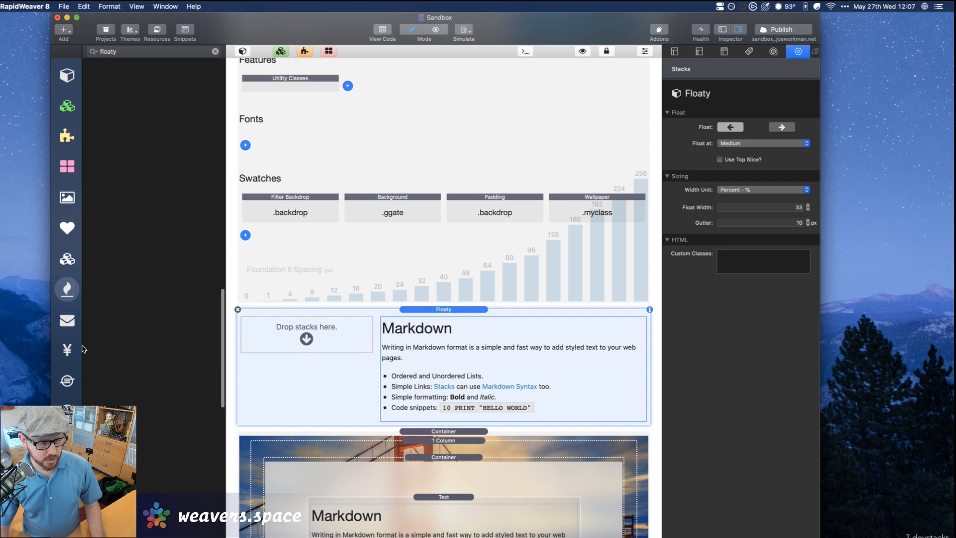
click(66, 350)
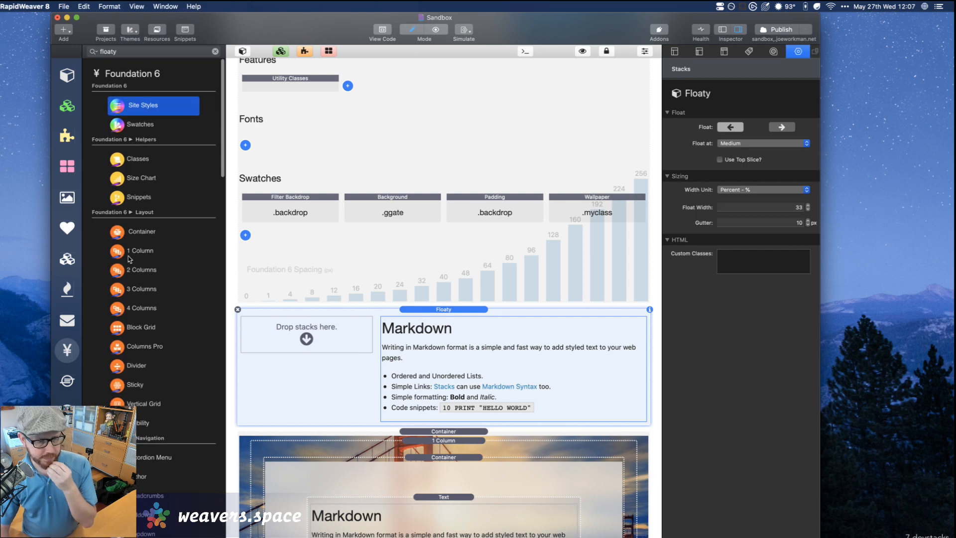
scroll(129, 259, down, 5)
scroll(128, 259, down, 7)
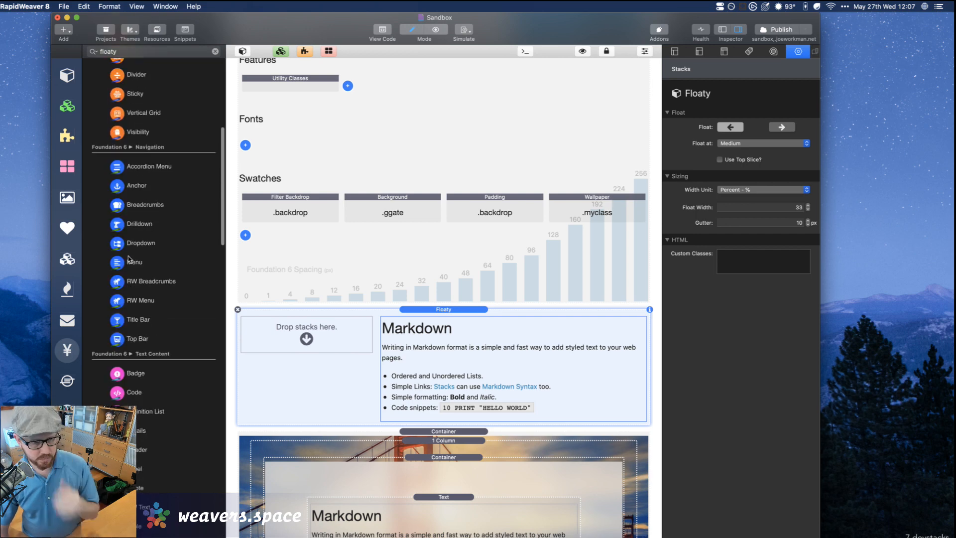
scroll(129, 259, down, 15)
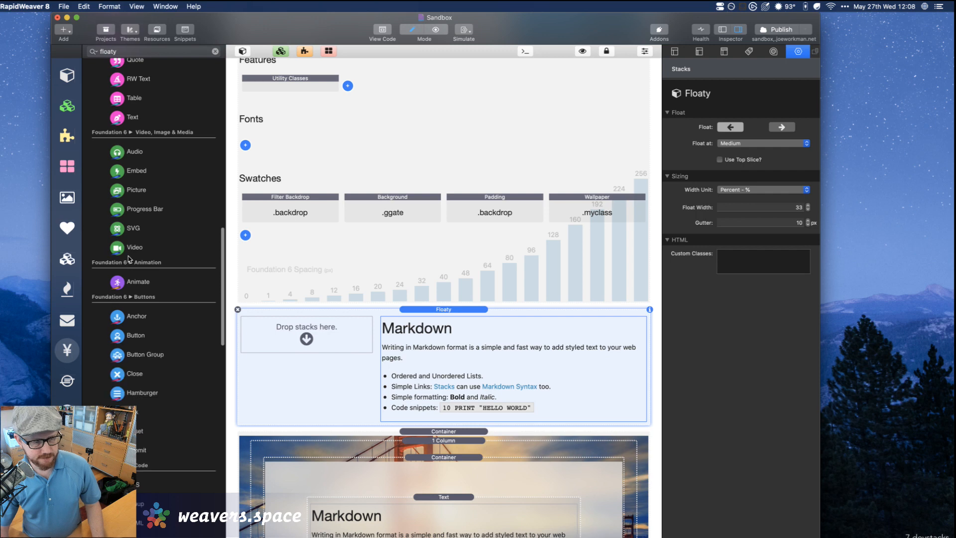
click(122, 194)
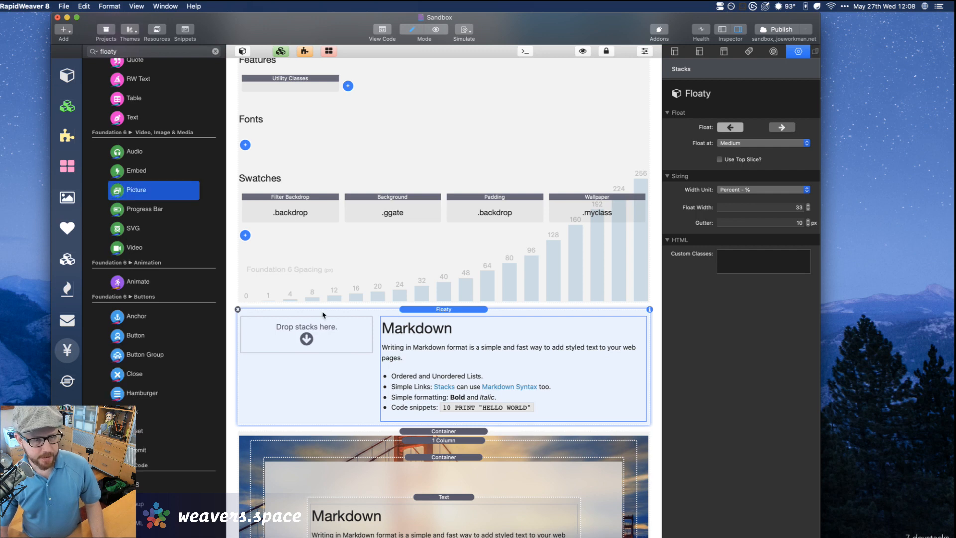
drag(329, 342, 324, 339)
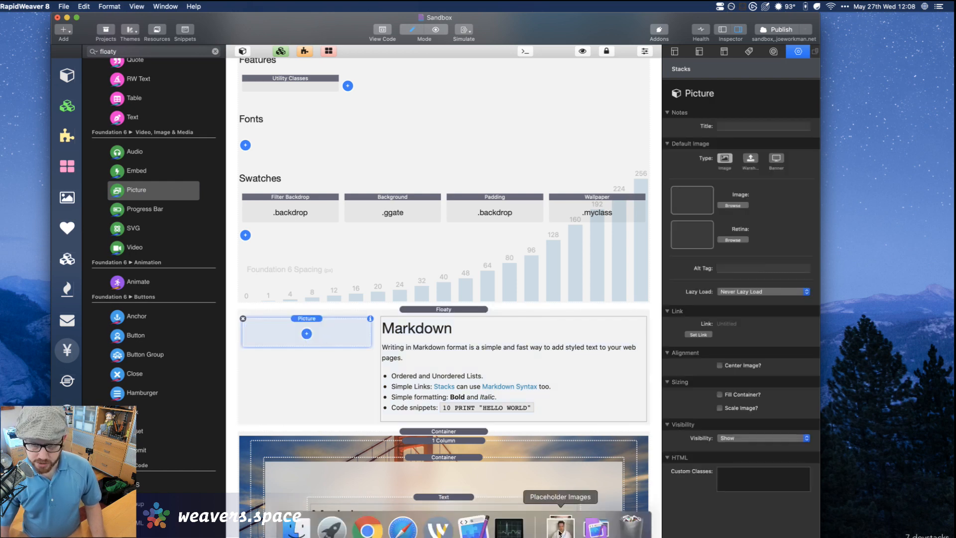
Try to assign goldengate.jpg from the Placeholder Images folder as the Picture stack's default image
click(561, 532)
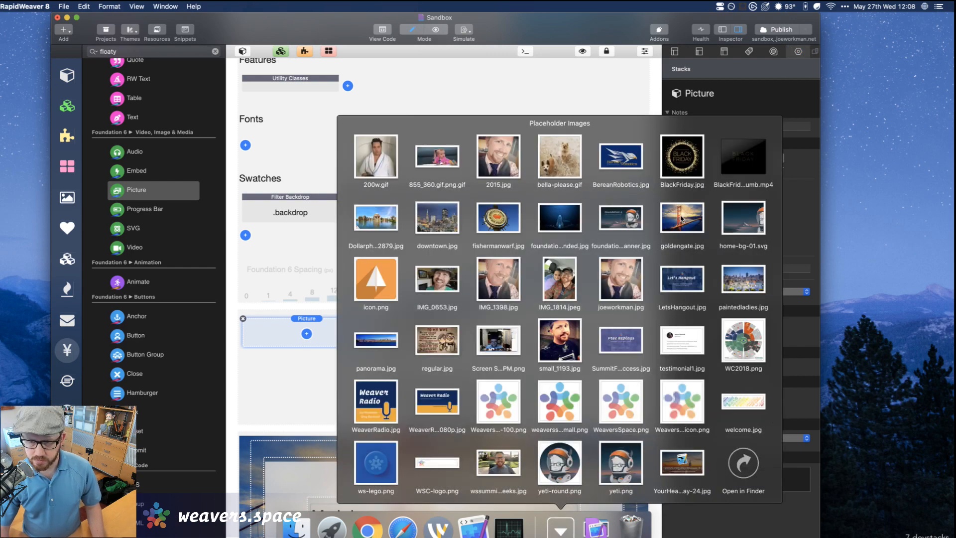
drag(682, 219, 693, 205)
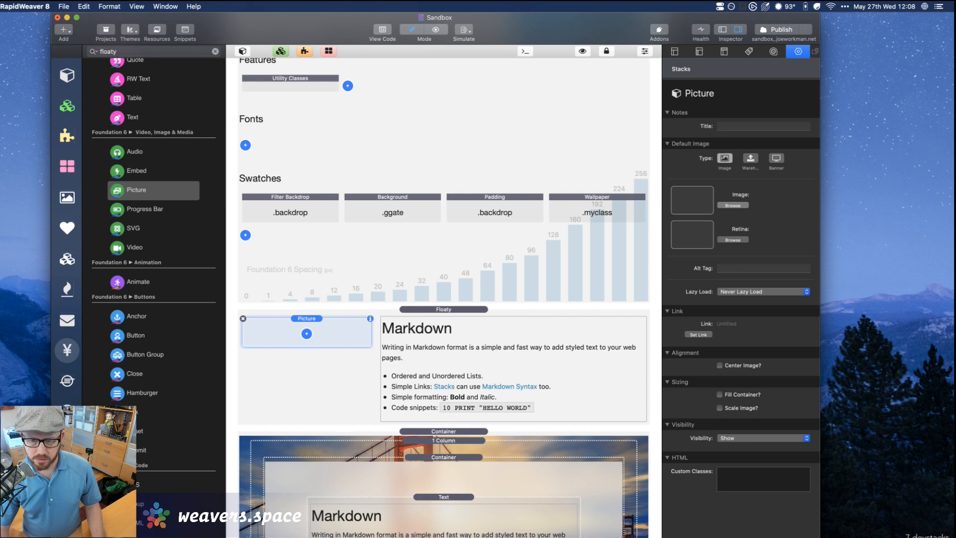
mouse_move(608, 529)
click(563, 529)
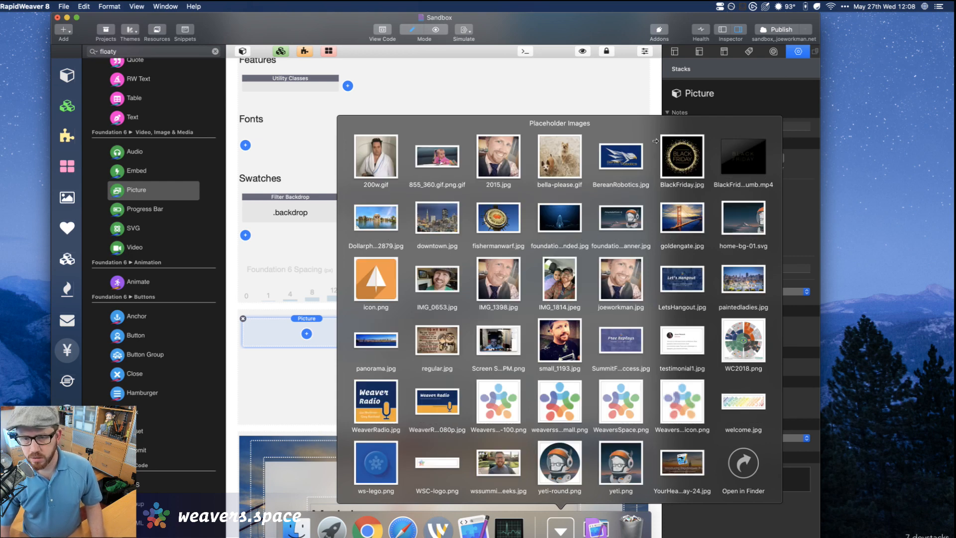
click(656, 138)
Set the Picture stack's default image to Live-Stream-1920x1080-layout1431-1fct6vs.jpg from the Downloads folder
click(692, 196)
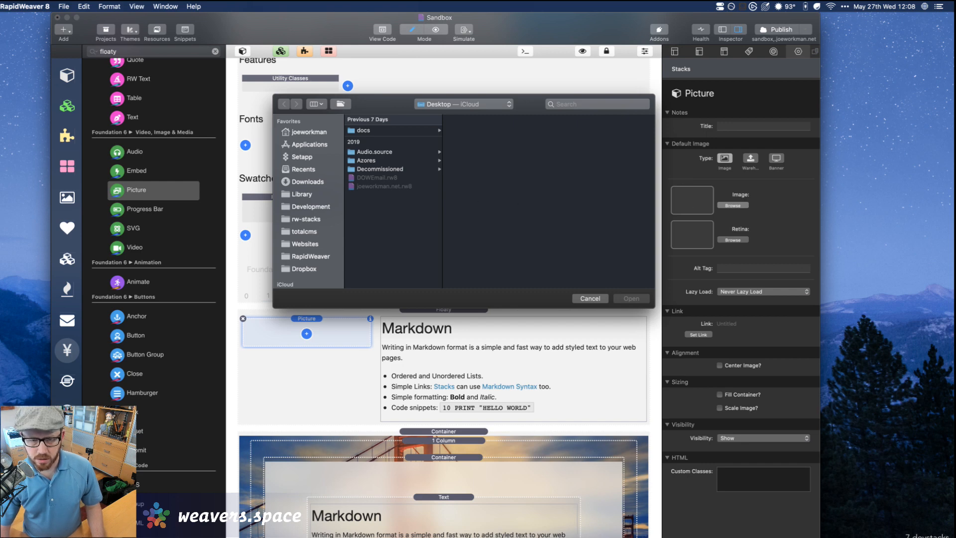
click(302, 183)
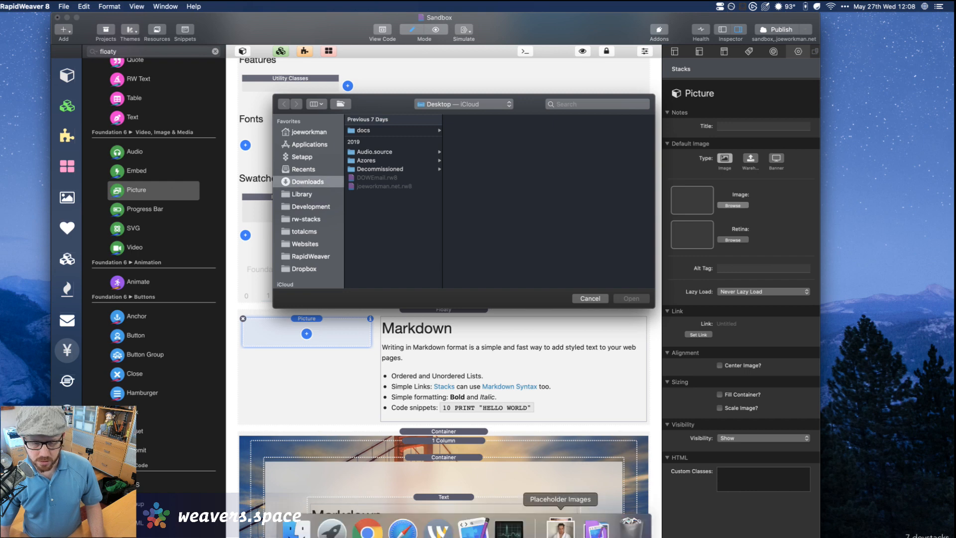
click(560, 525)
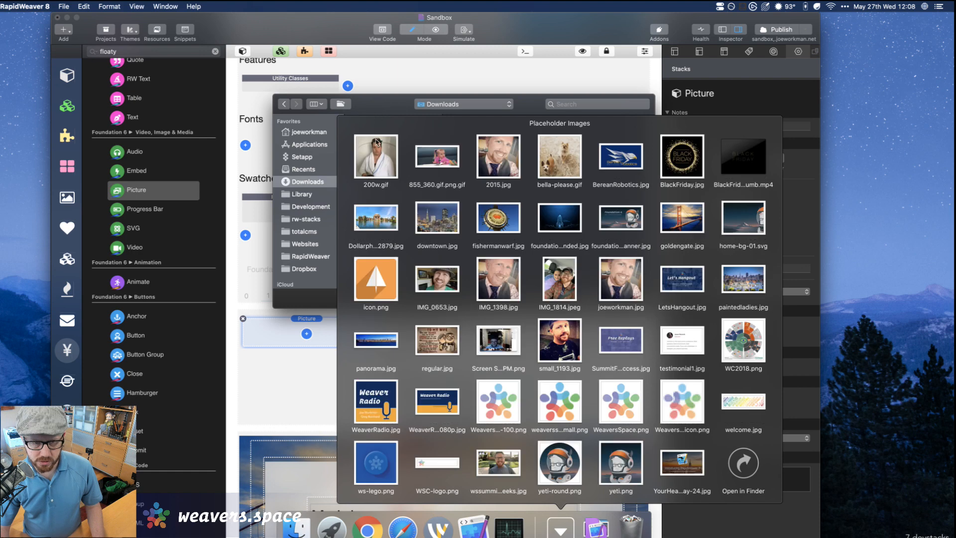
click(377, 101)
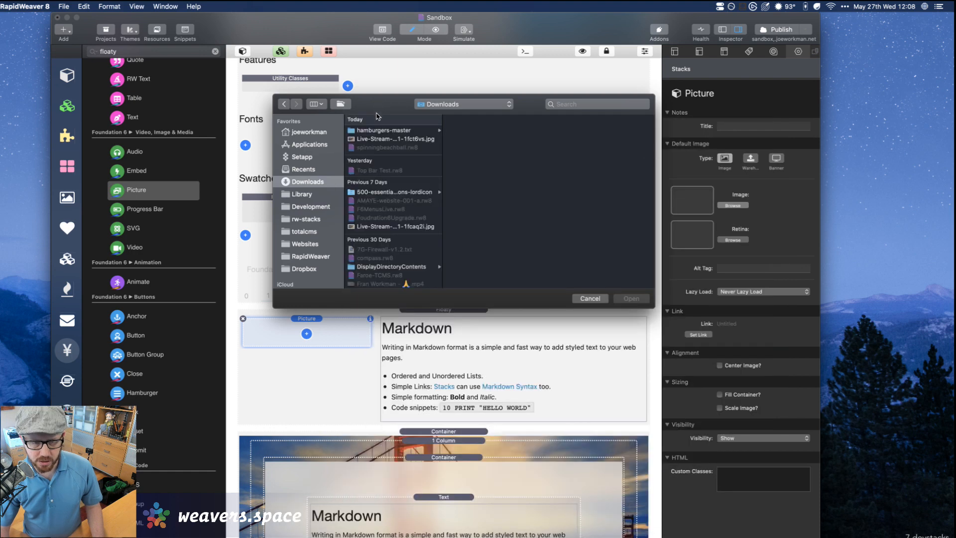
click(380, 140)
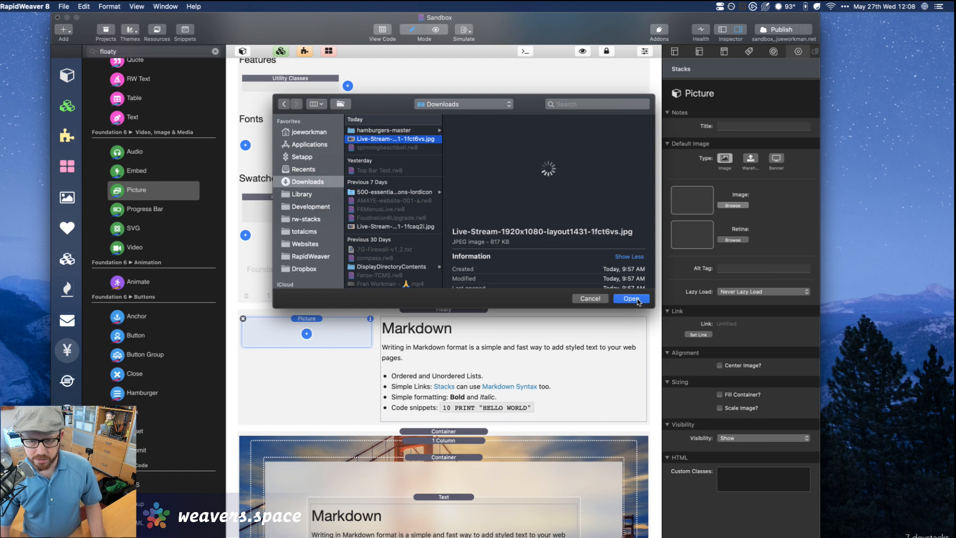
click(632, 299)
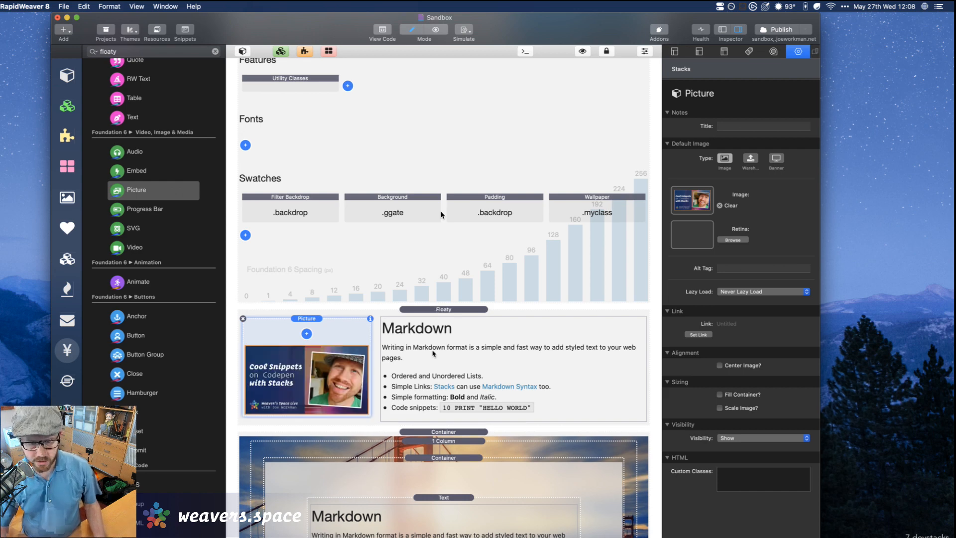
Copy all of the Floaty stack's Markdown text, paste three more copies below it, and finish editing
double_click(433, 351)
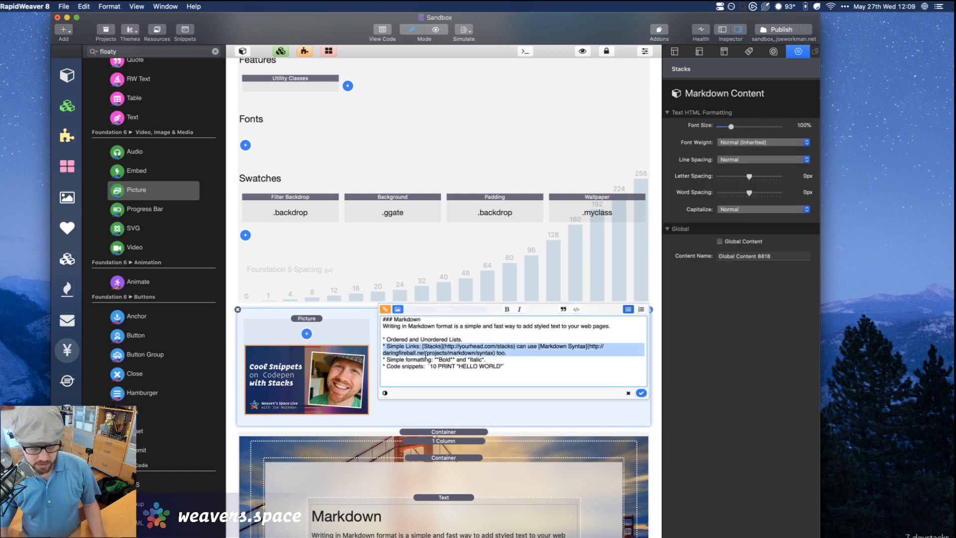
key(super+a)
key(super+c)
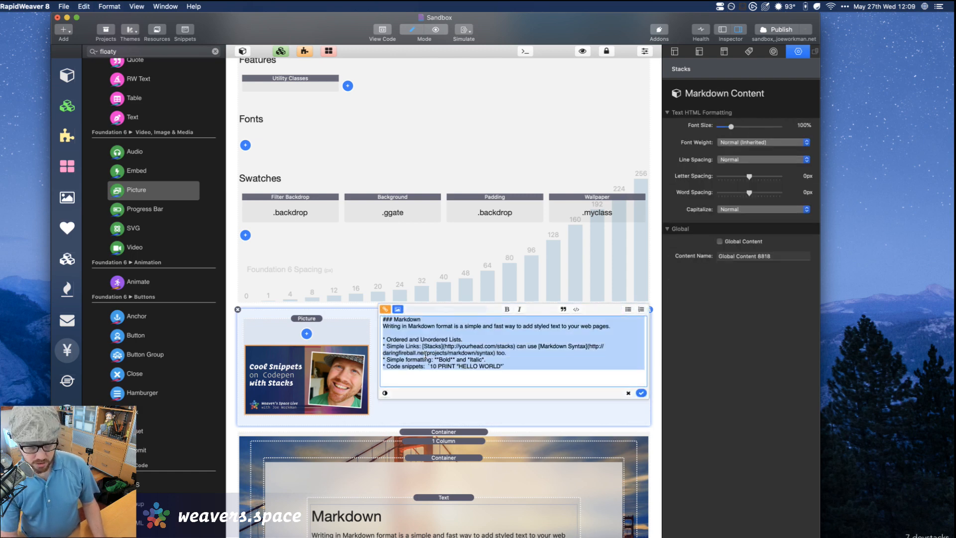
click(426, 356)
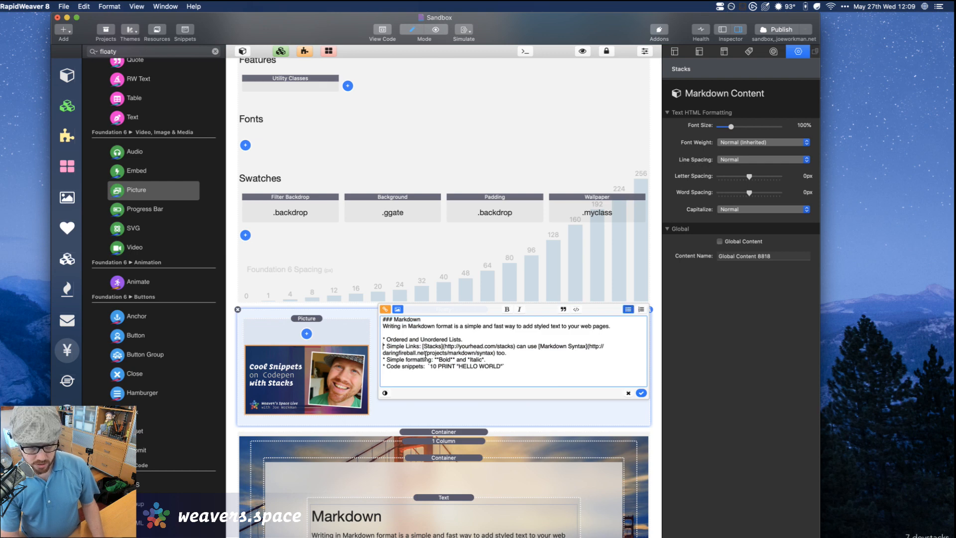
key(Down)
key(Down)
key(Down)
key(Down)
key(super+v)
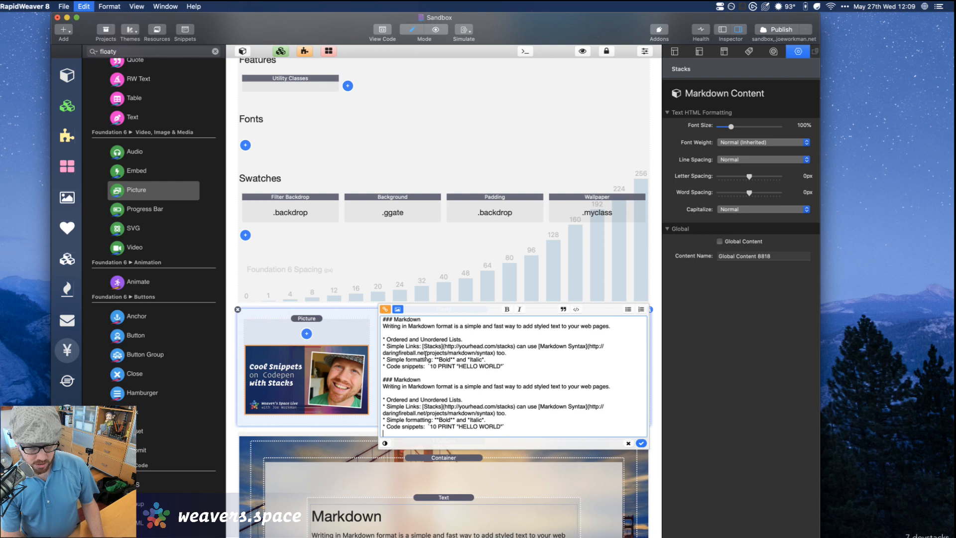
key(super+v)
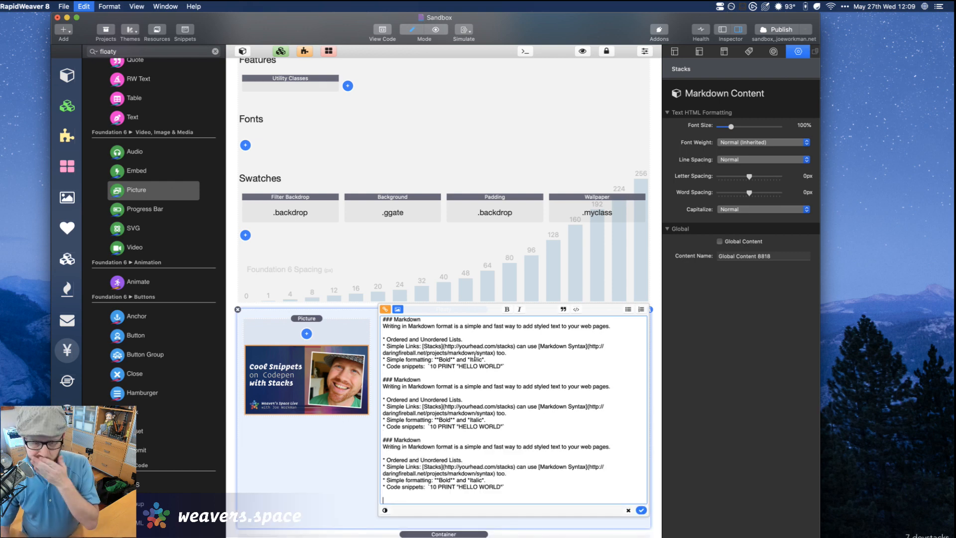
key(super+v)
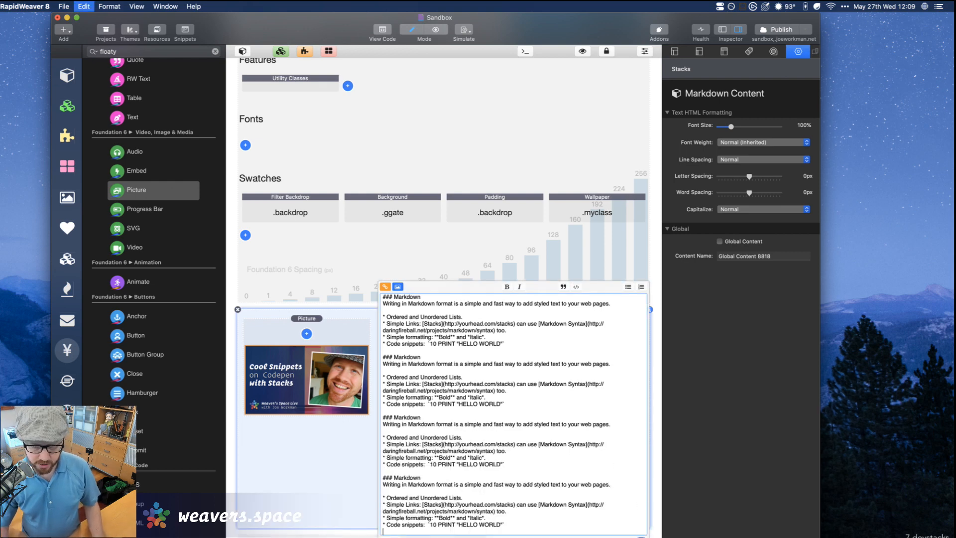
key(super+v)
key(Escape)
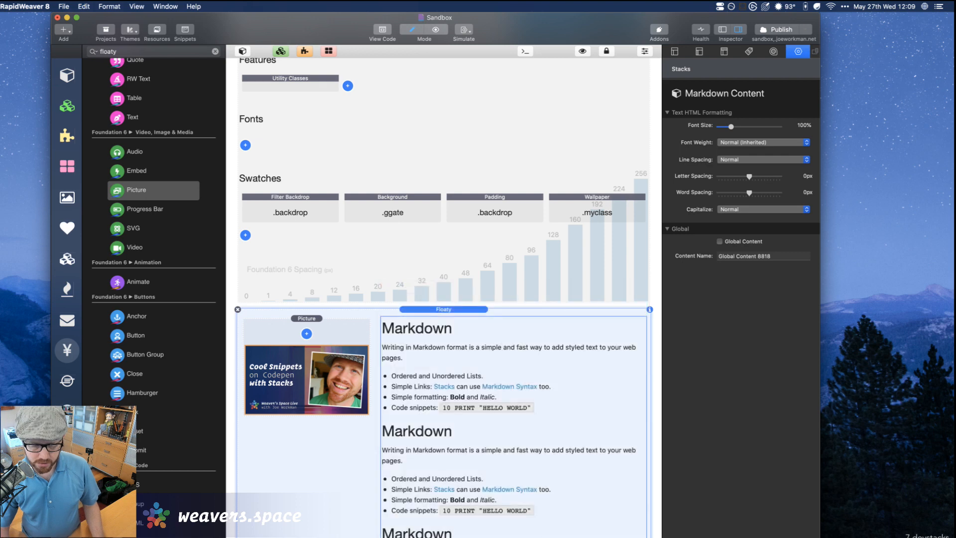
Preview the page in Safari, examine the text wrapping around the floated picture at narrow and wide window widths, and return to RapidWeaver
click(435, 310)
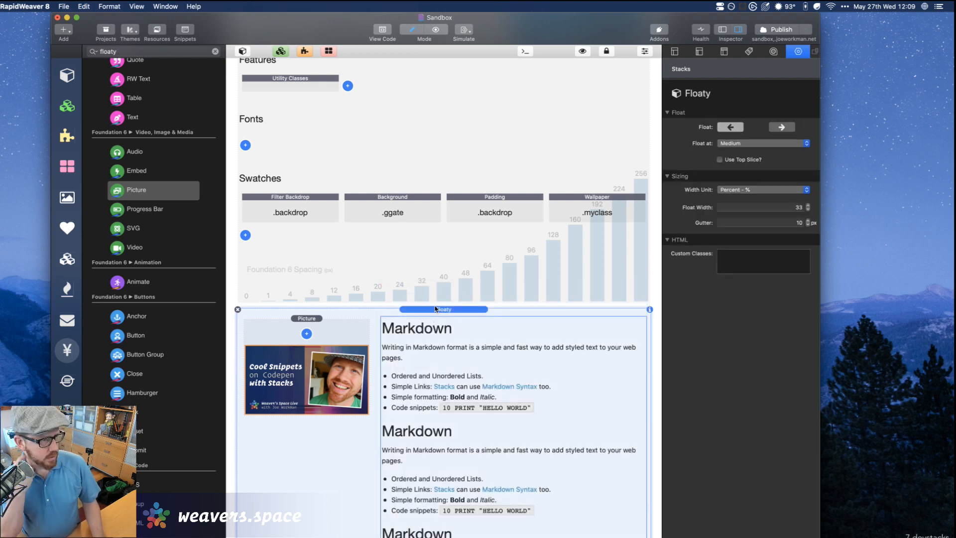
key(super+Tab)
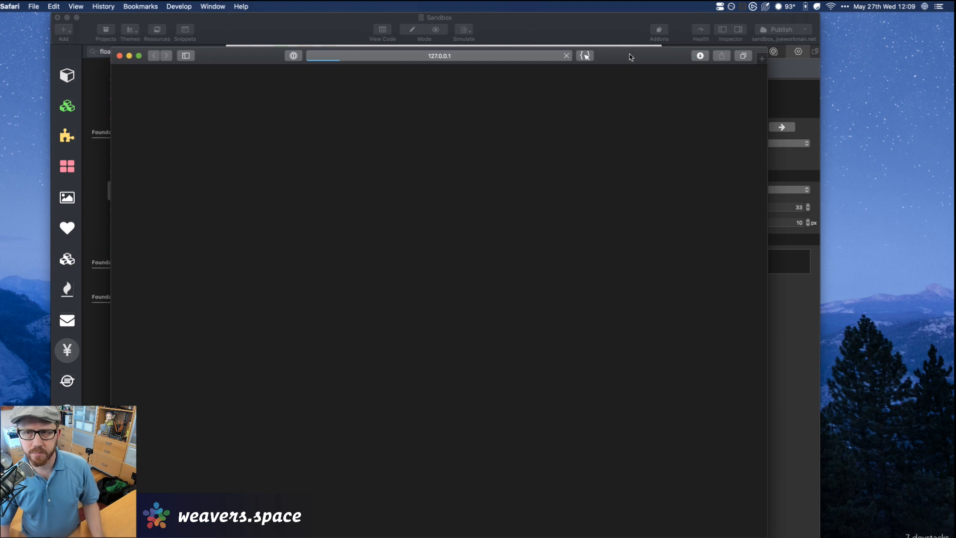
drag(630, 54, 636, 52)
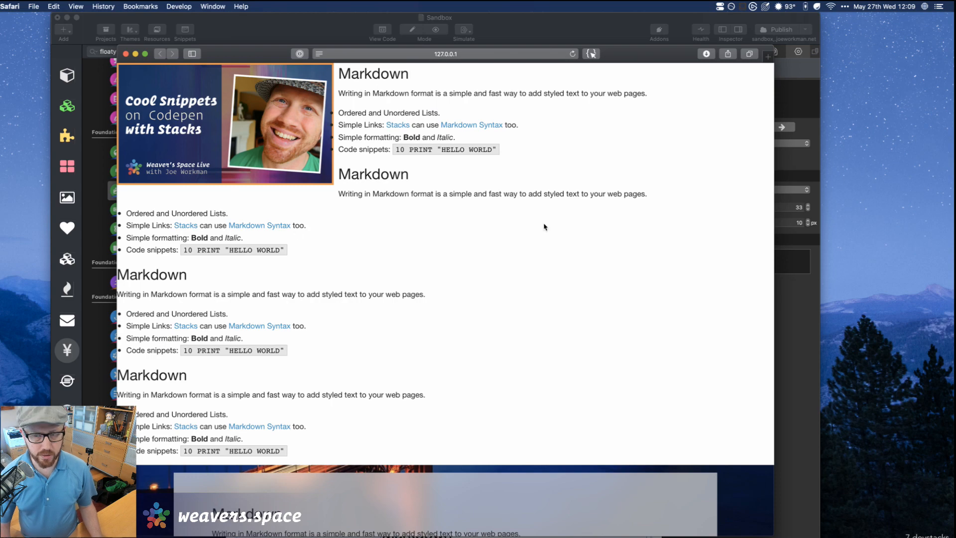
drag(775, 165, 242, 161)
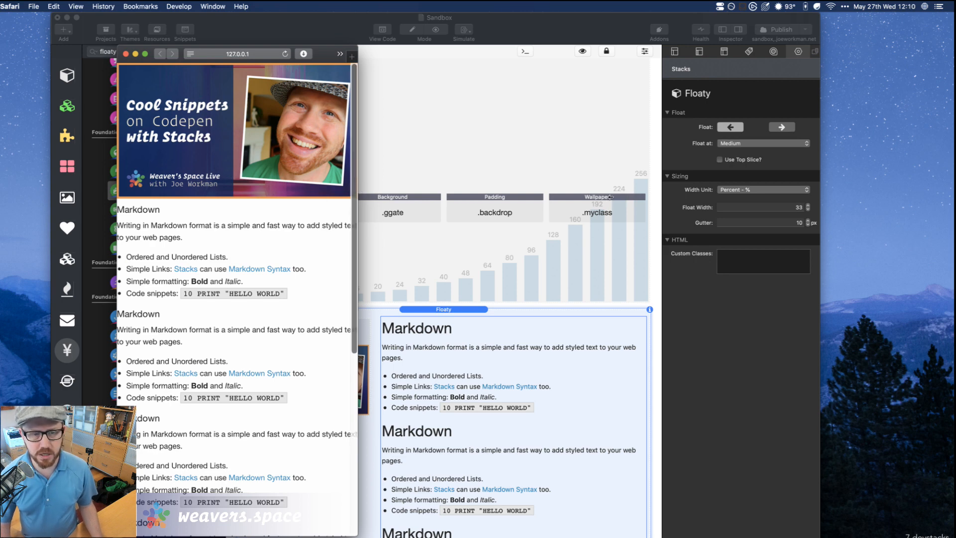
drag(610, 197, 744, 192)
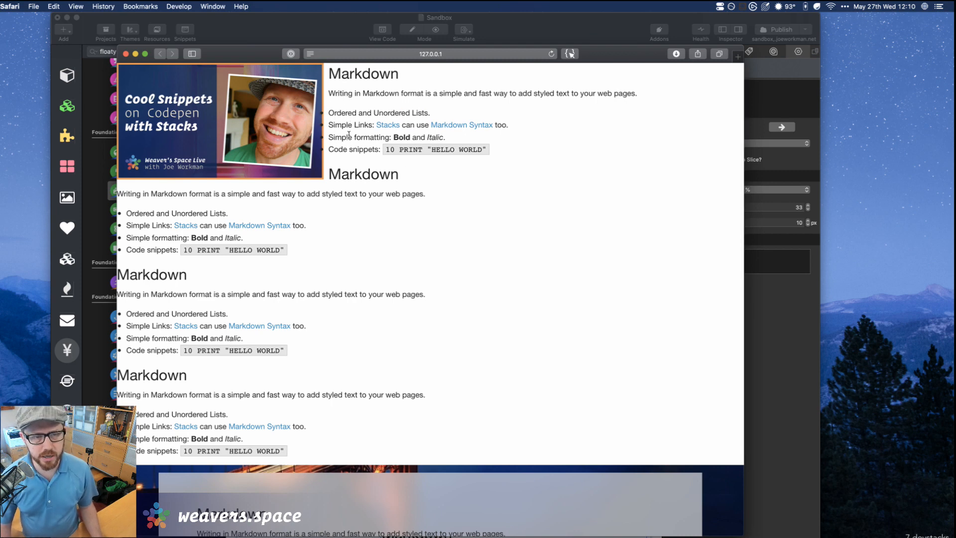
drag(349, 150, 329, 115)
click(329, 117)
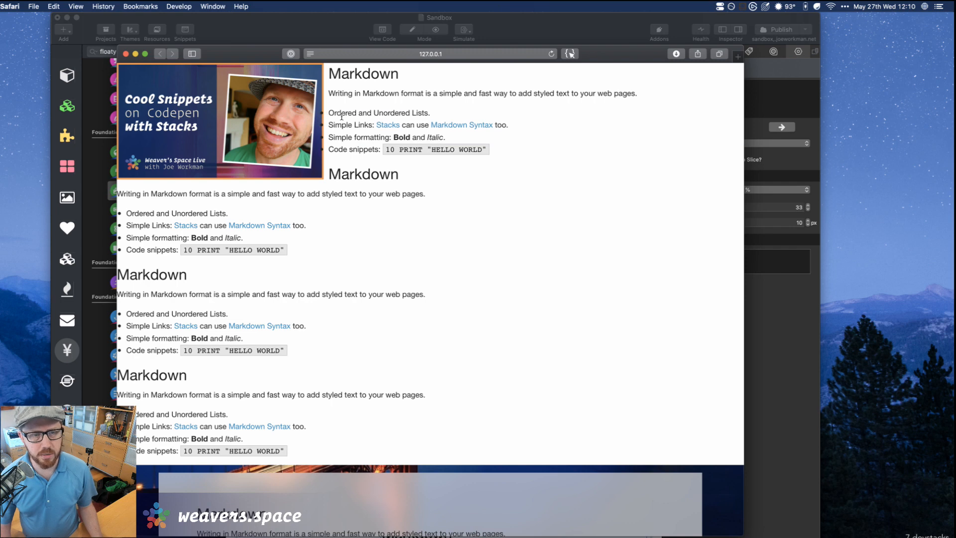
click(126, 54)
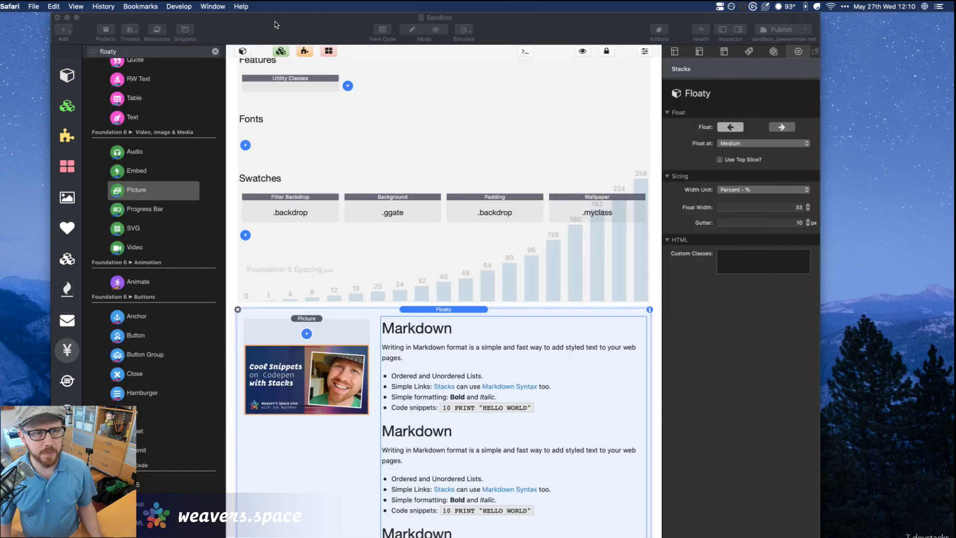
click(279, 25)
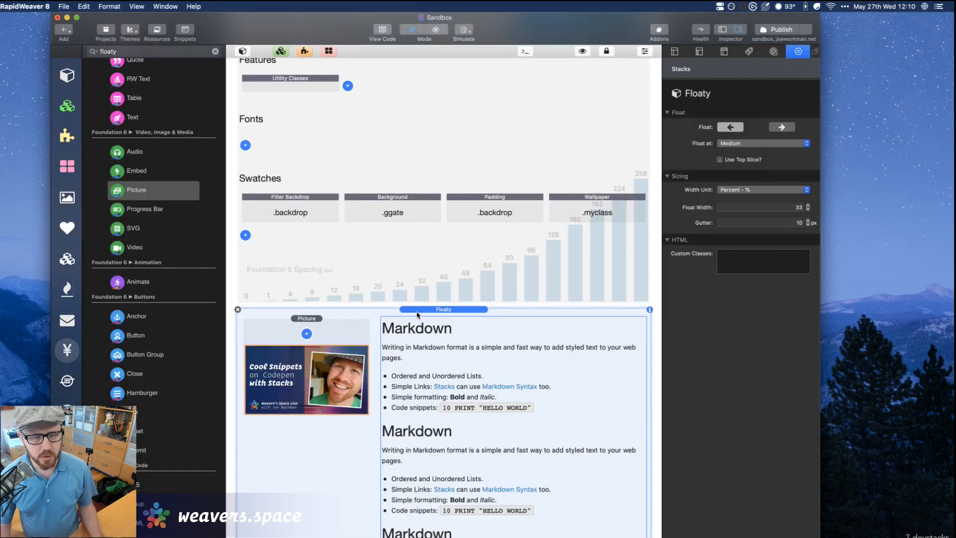
Set the Floaty stack to float its content to the right, and select the Picture stack inside it
scroll(417, 314, down, 2)
scroll(418, 313, down, 4)
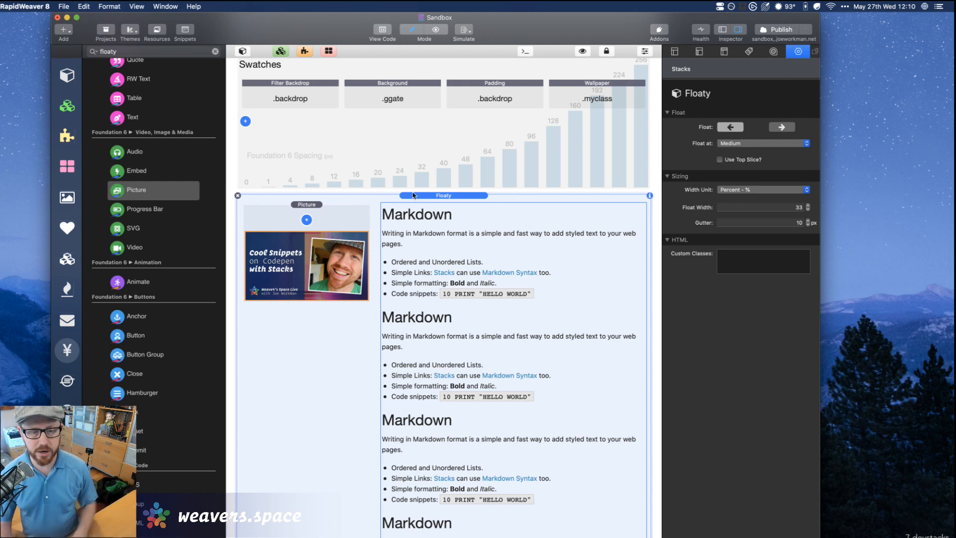
click(782, 129)
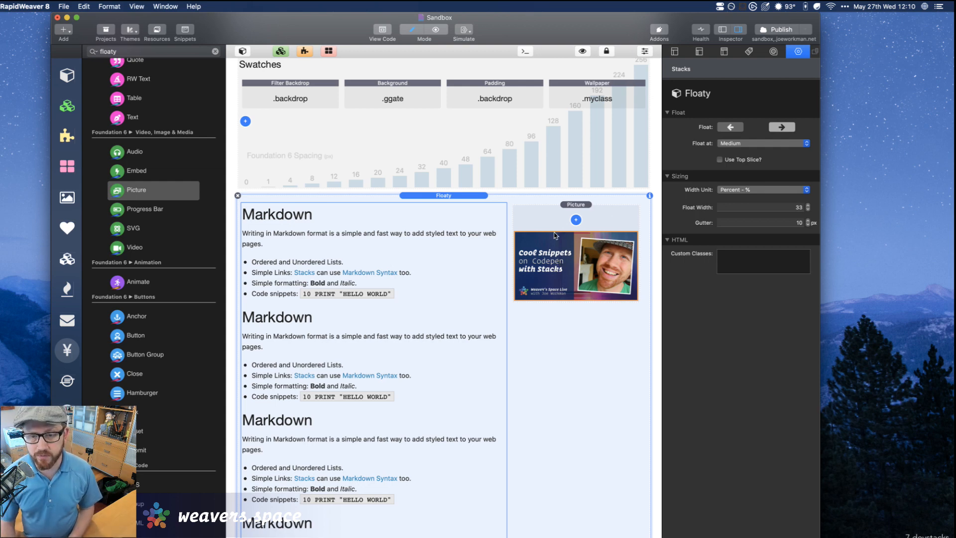
click(527, 215)
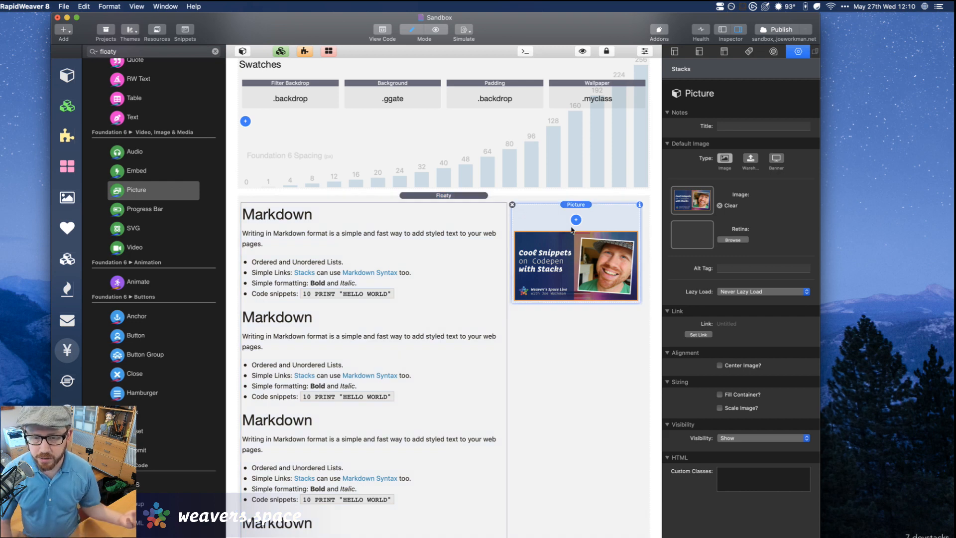
Delete the Picture stack from the Floaty, remove the Floaty stack itself, and select the Site Styles stack
key(Delete)
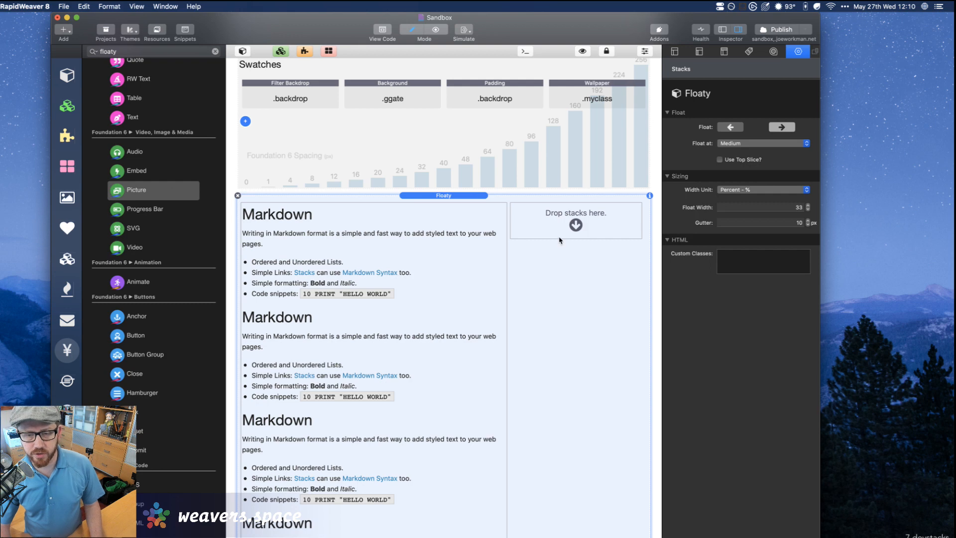
click(238, 196)
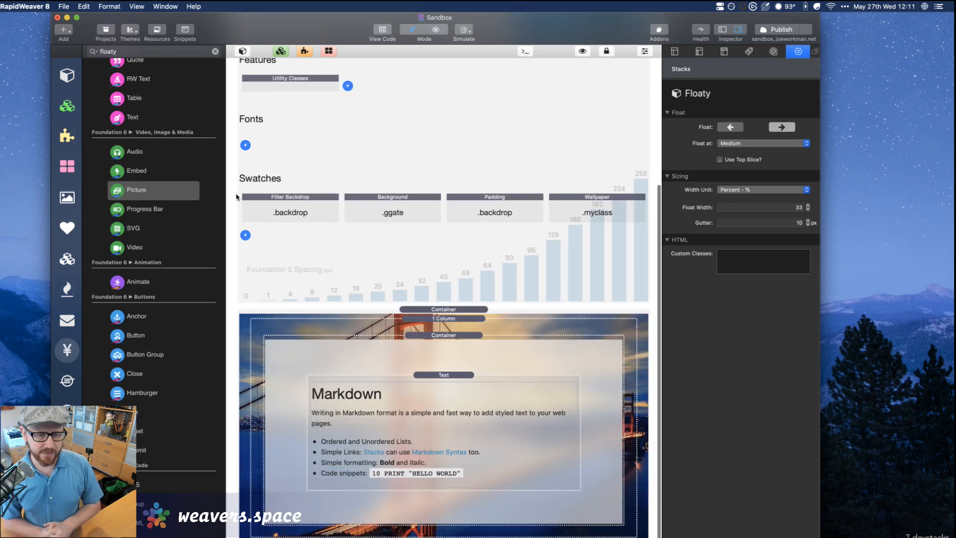
click(441, 153)
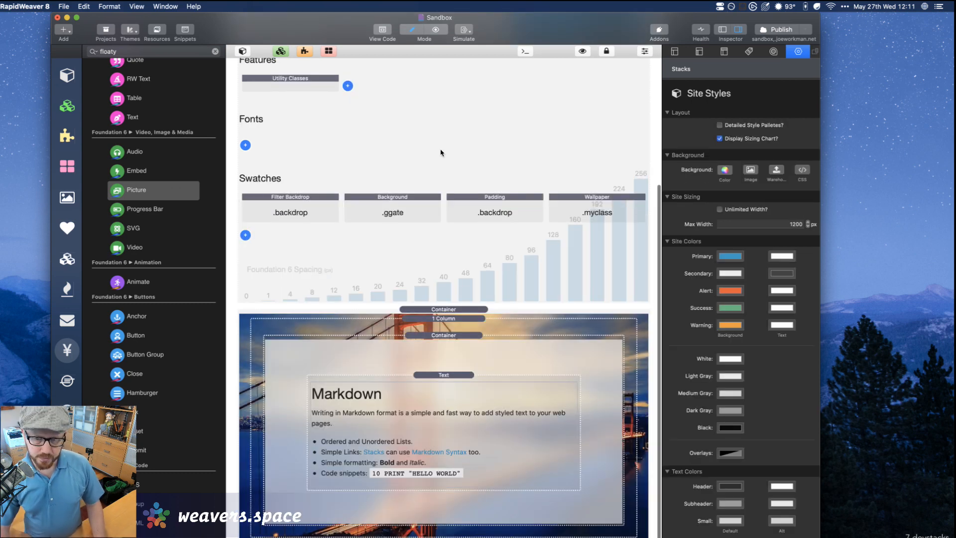
scroll(441, 152, up, 5)
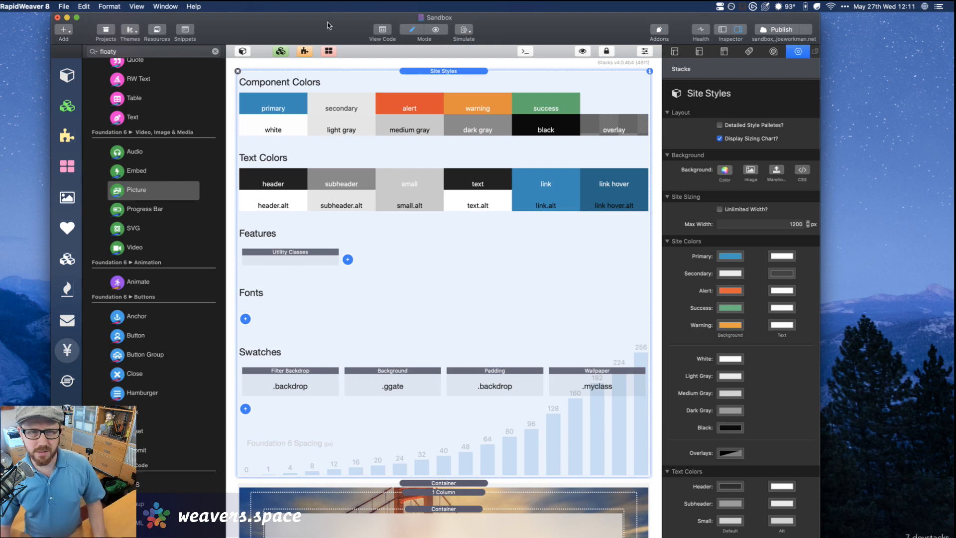
drag(326, 25, 335, 26)
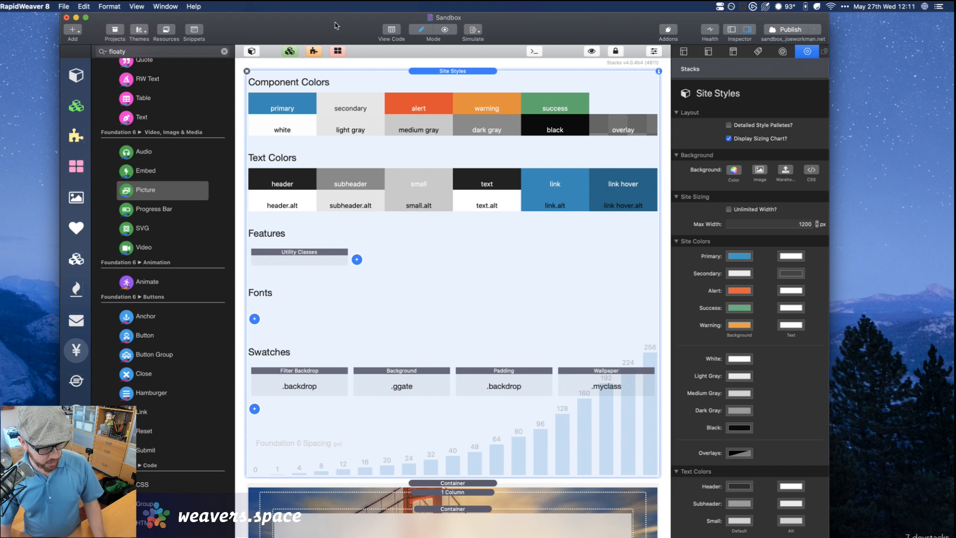
Switch to Safari, open a new browser window, and go to codepen.io
key(super+Tab)
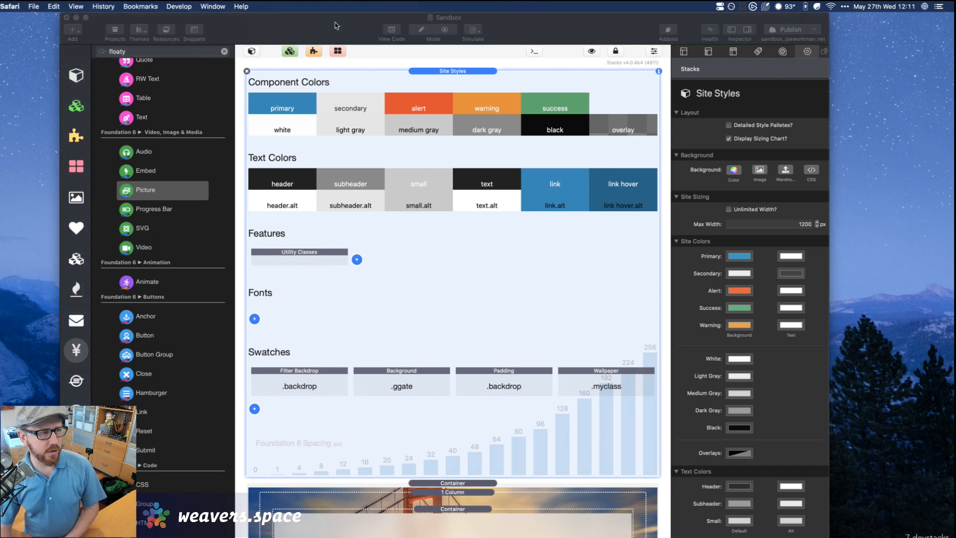
key(super+n)
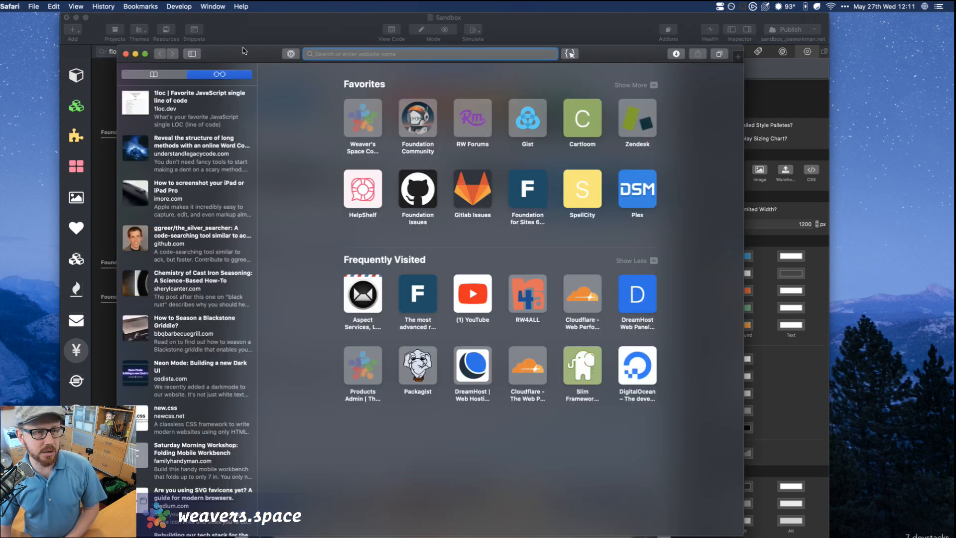
drag(243, 51, 269, 55)
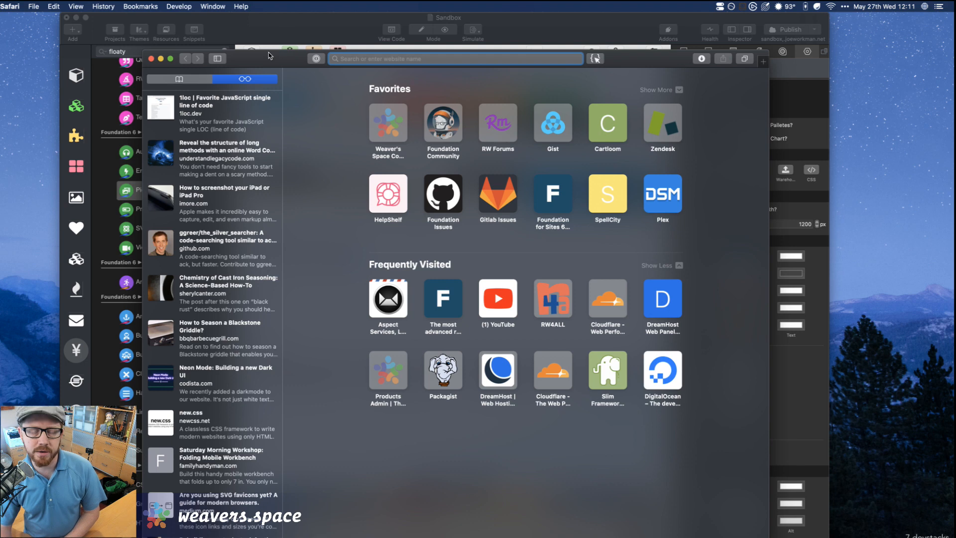
drag(269, 55, 267, 49)
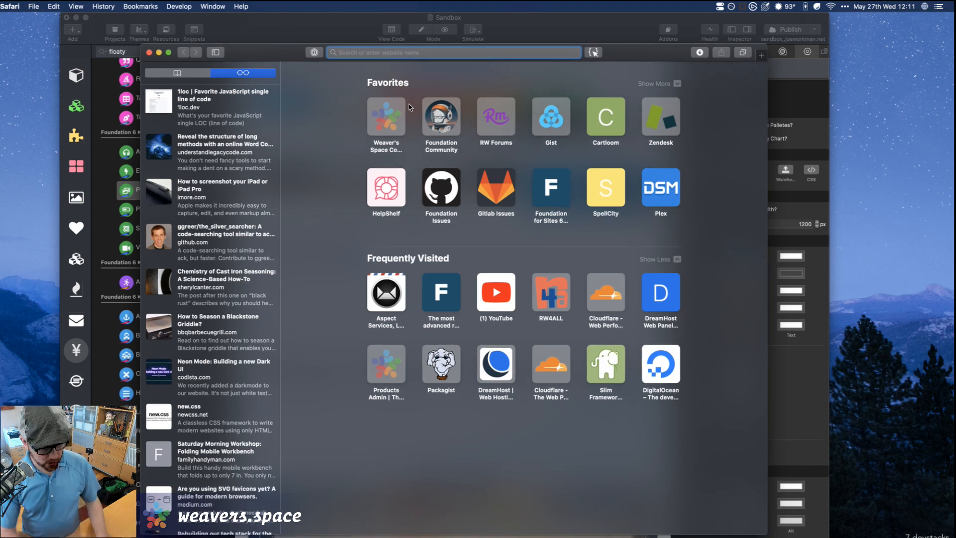
text(codepn)
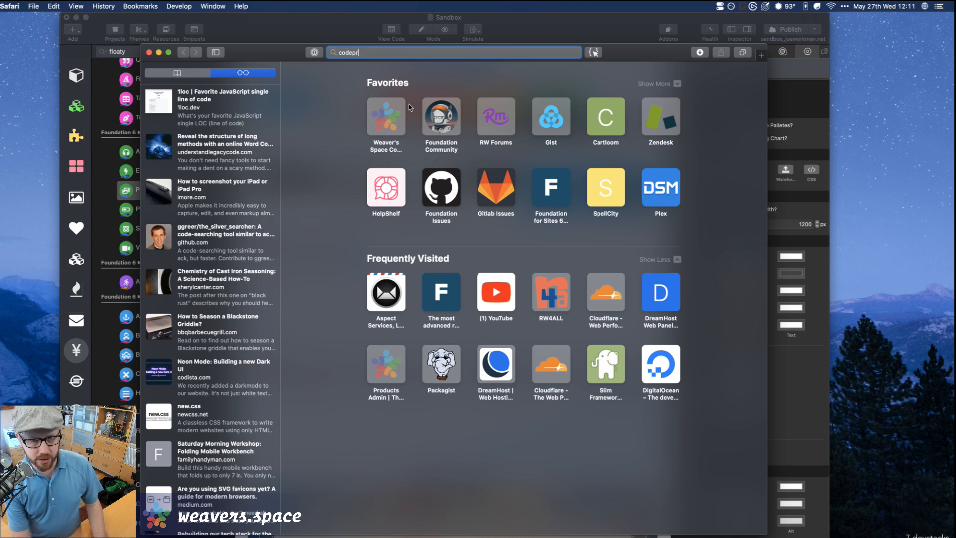
key(BackSpace)
text(en)
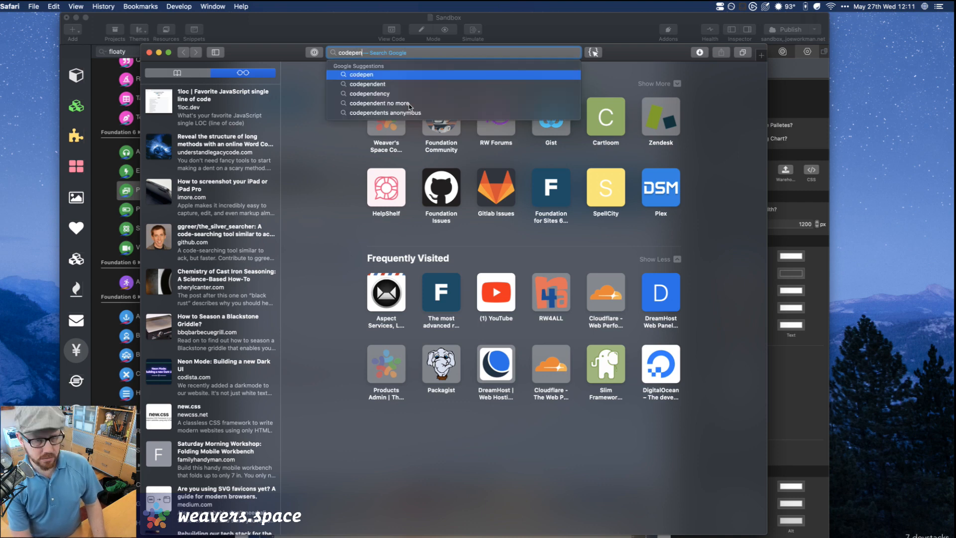
text(.io)
key(Return)
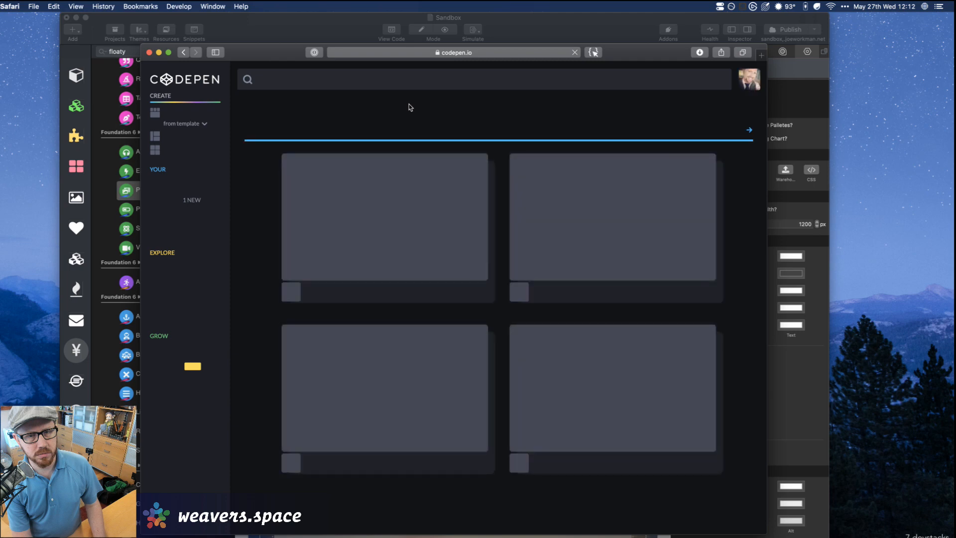
drag(617, 48, 625, 49)
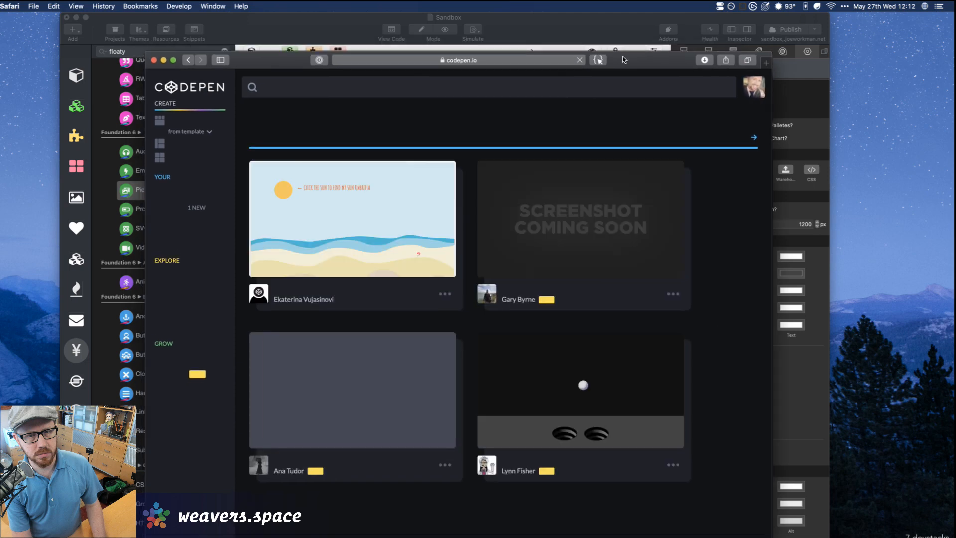
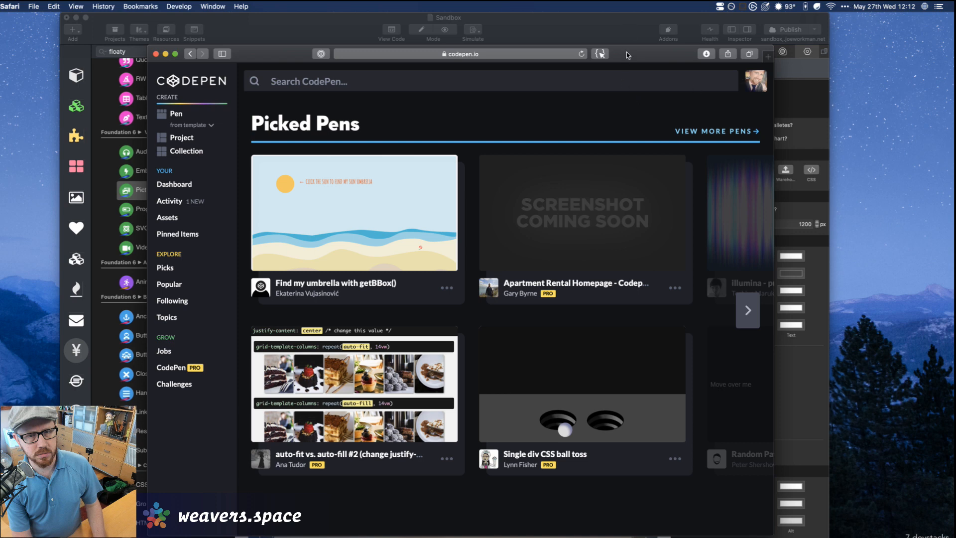
drag(628, 54, 625, 54)
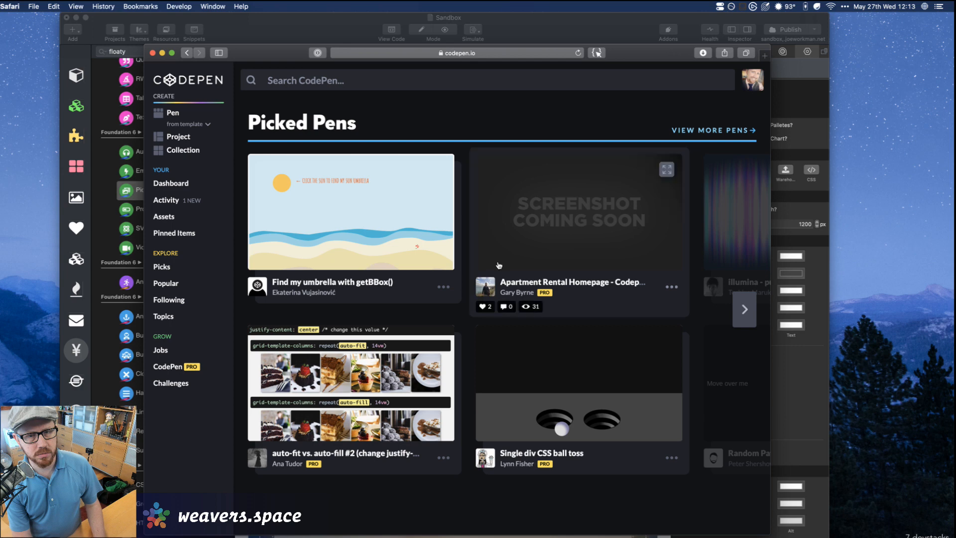
Browse the Picked Pens on CodePen and open the Orb Bits Generative Art pen
click(744, 309)
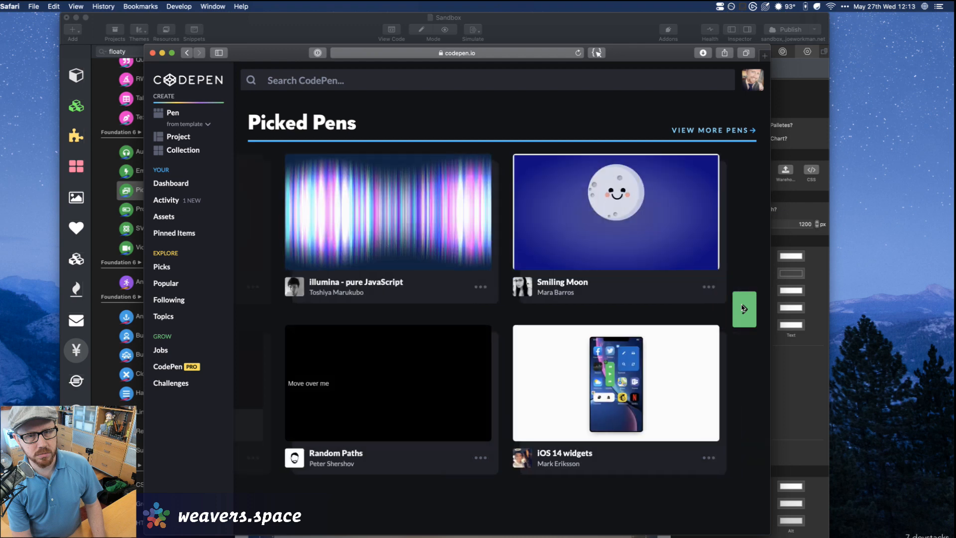
click(744, 308)
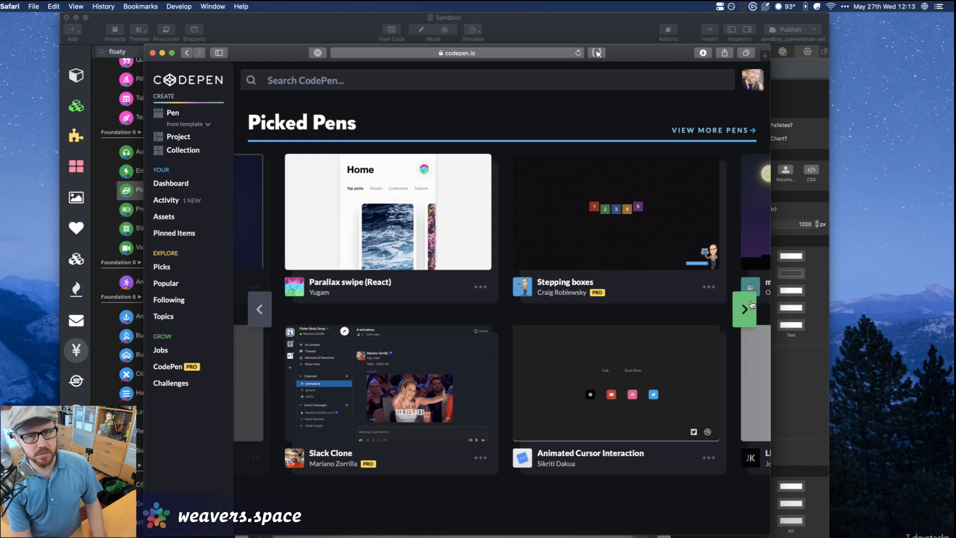
click(744, 307)
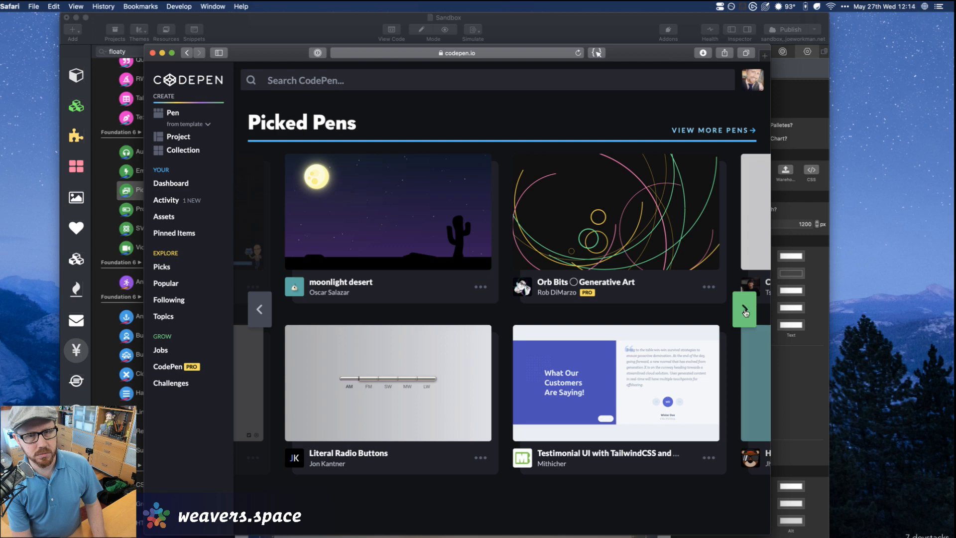
click(745, 310)
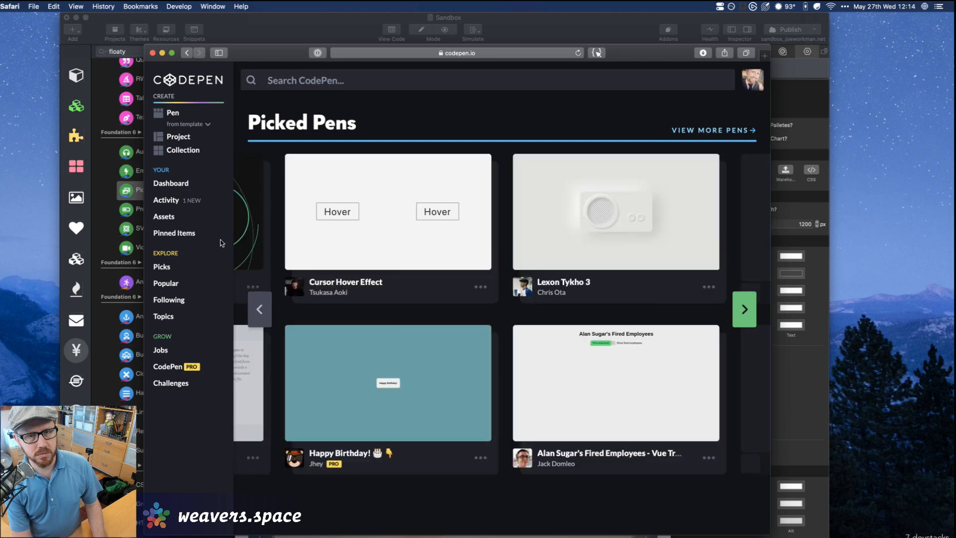
click(259, 310)
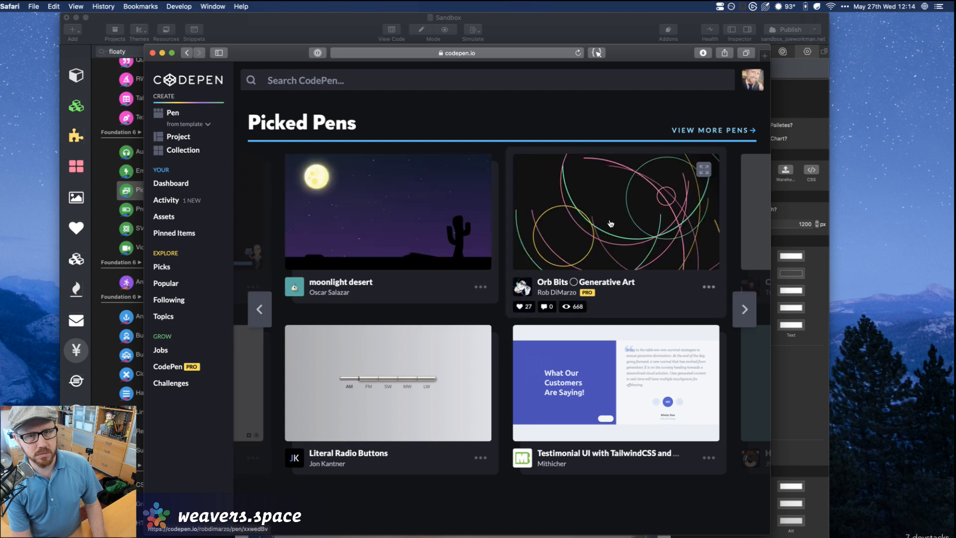
click(611, 221)
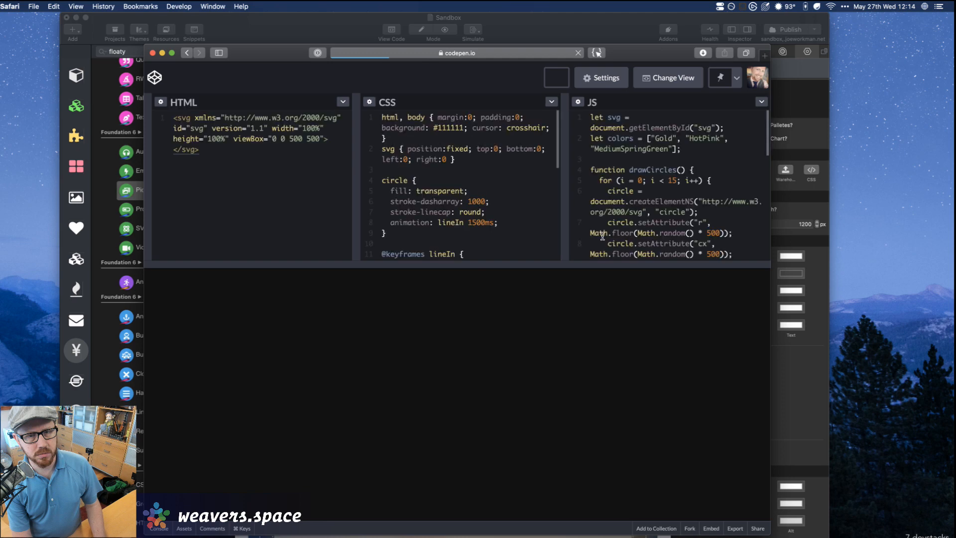
click(604, 234)
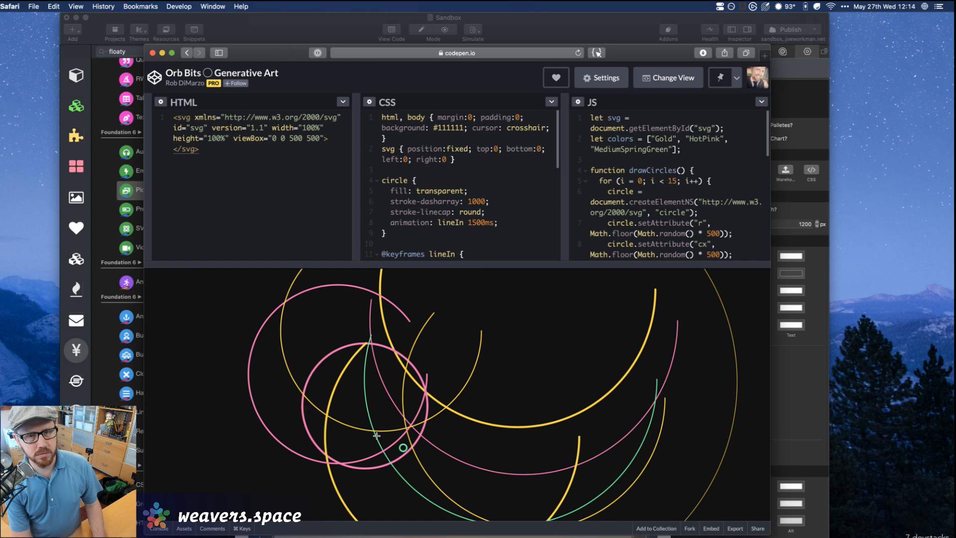
Return to RapidWeaver and add a Foundation 6 Container stack directly below the Site Styles stack
mouse_move(509, 529)
click(273, 26)
scroll(405, 367, down, 5)
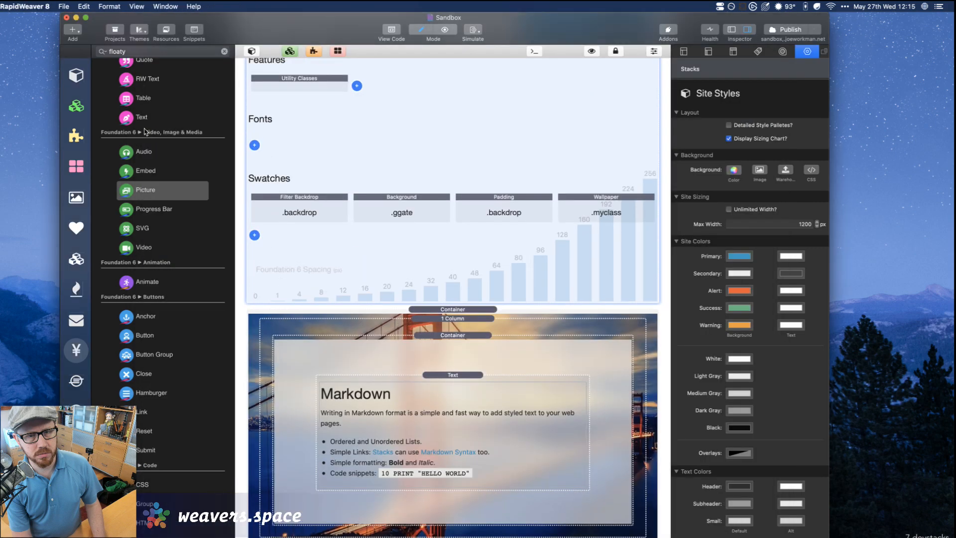
scroll(169, 151, up, 5)
scroll(170, 151, up, 7)
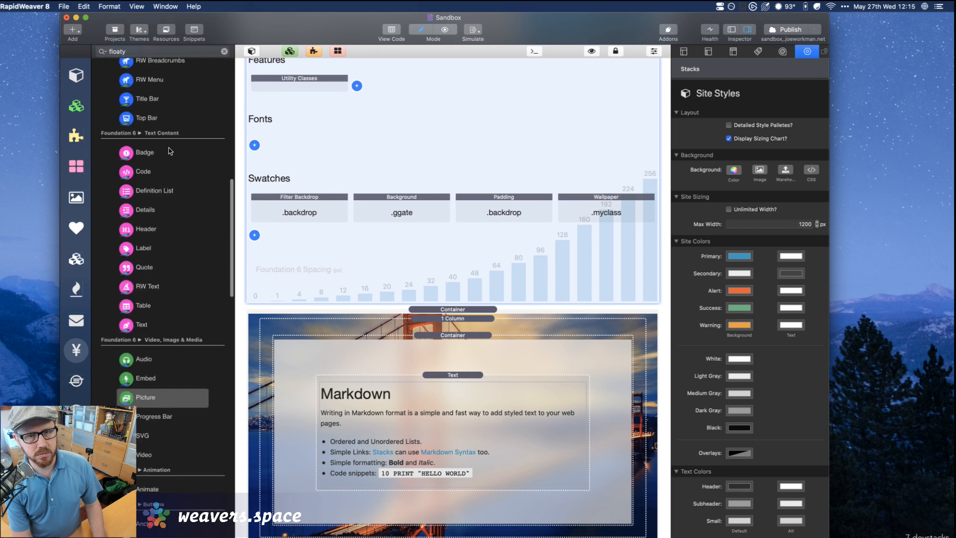
scroll(168, 151, up, 6)
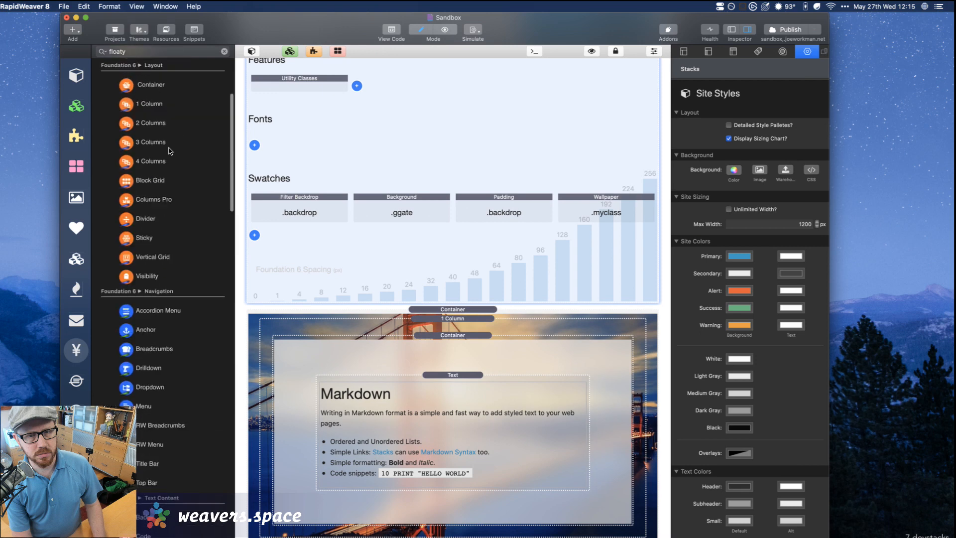
click(137, 85)
drag(136, 85, 472, 306)
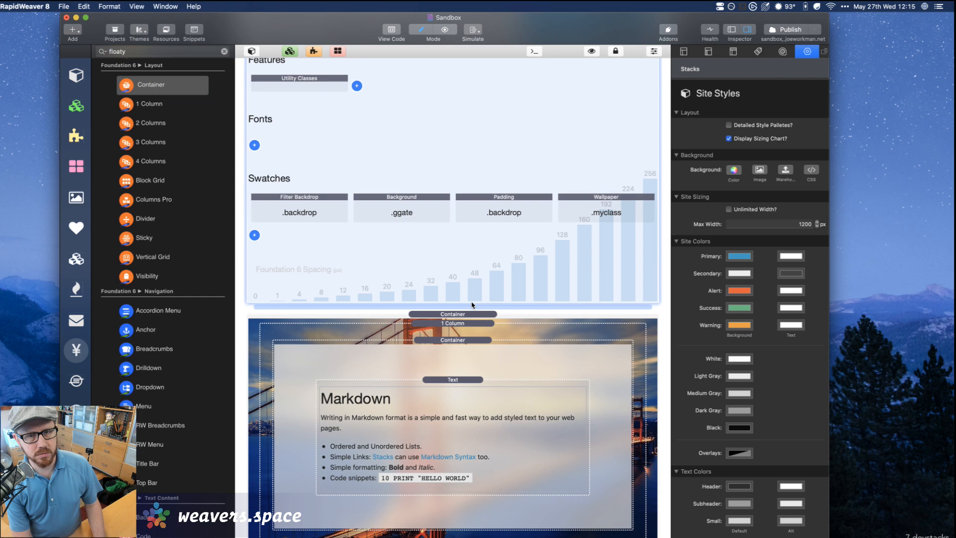
drag(472, 305, 473, 305)
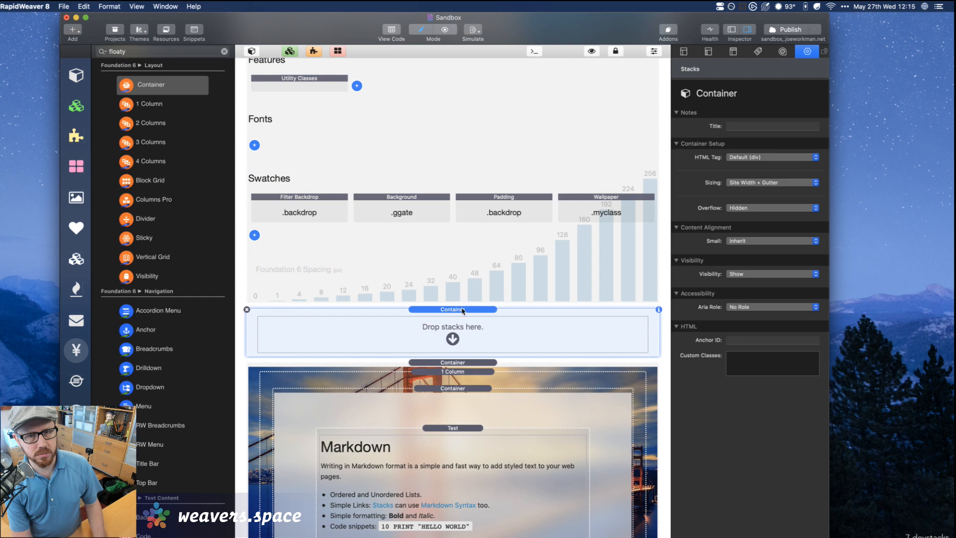
Give the empty Container stack the custom class h:50vh and reselect the Container
click(771, 367)
text(h:5)
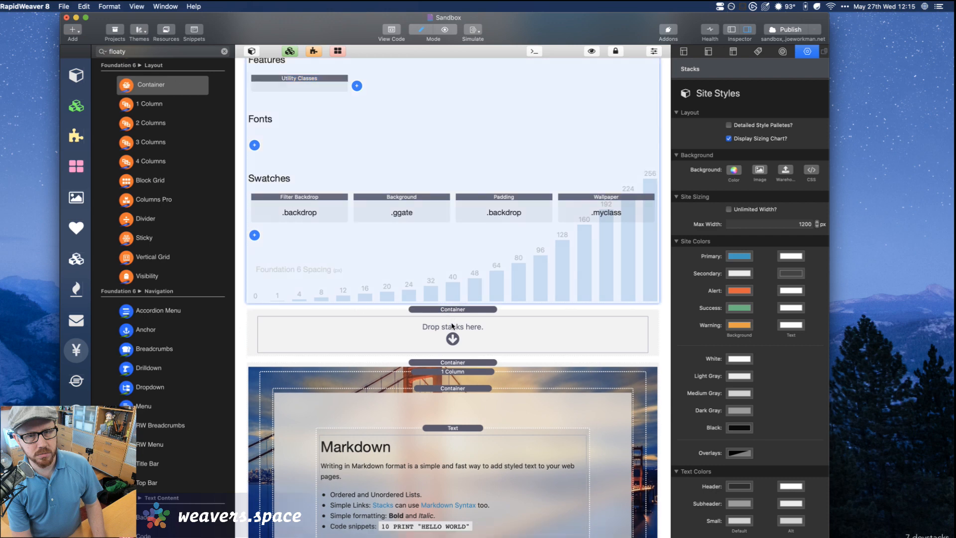
click(450, 310)
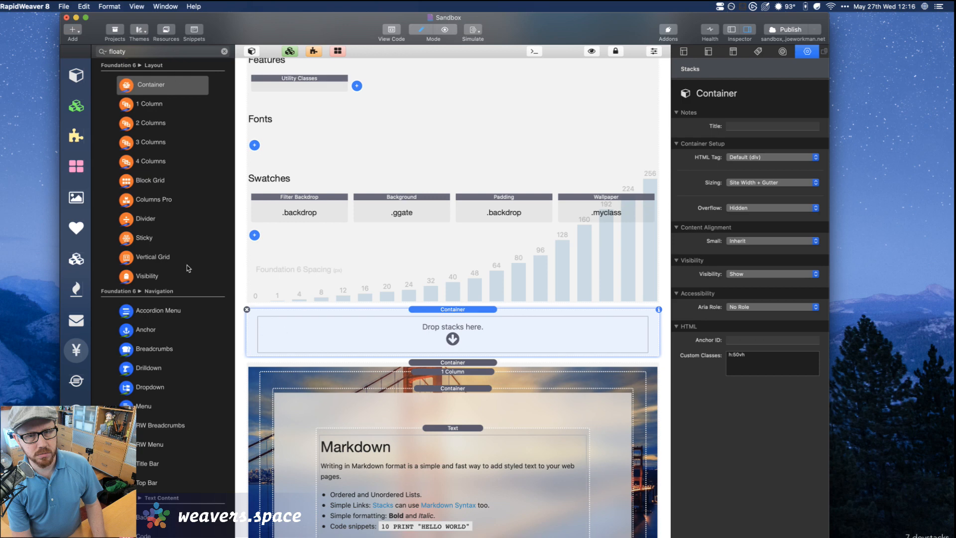
Add a Foundation 6 HTML stack inside the empty h:50vh Container and select it
scroll(158, 321, down, 4)
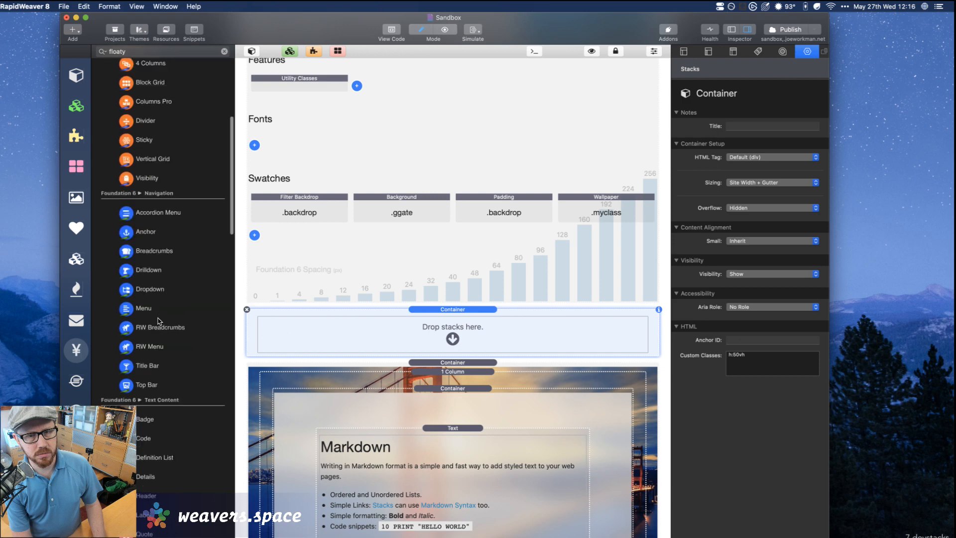
scroll(158, 321, down, 7)
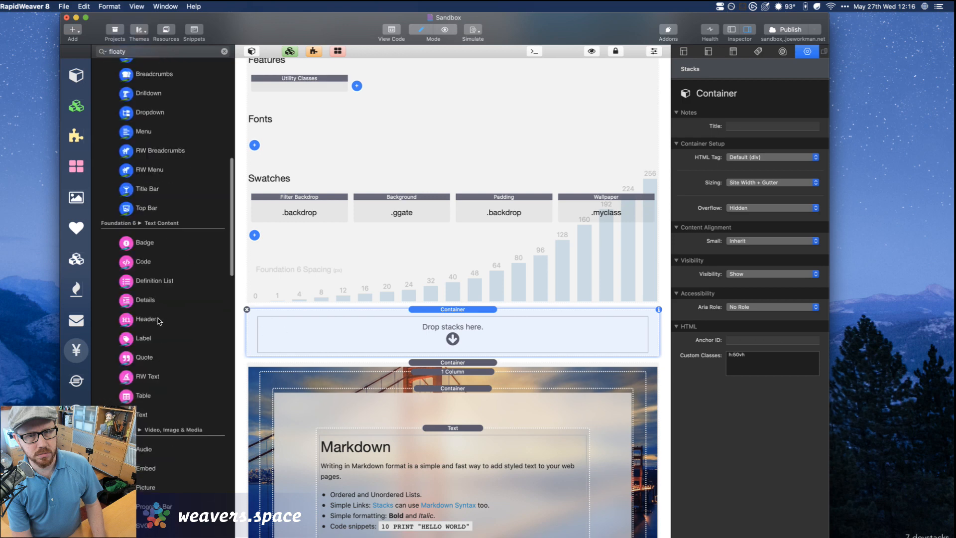
scroll(159, 321, down, 3)
scroll(159, 321, down, 1)
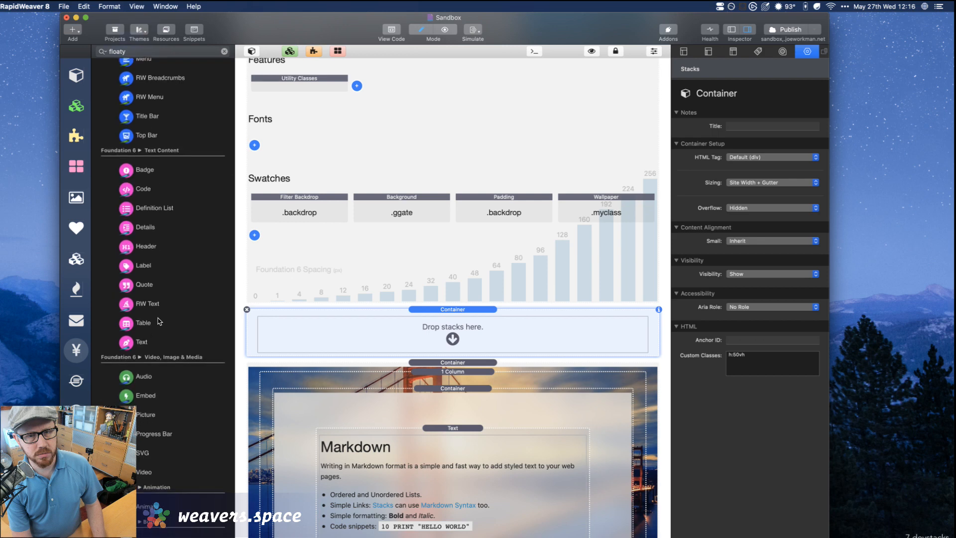
scroll(159, 321, down, 1)
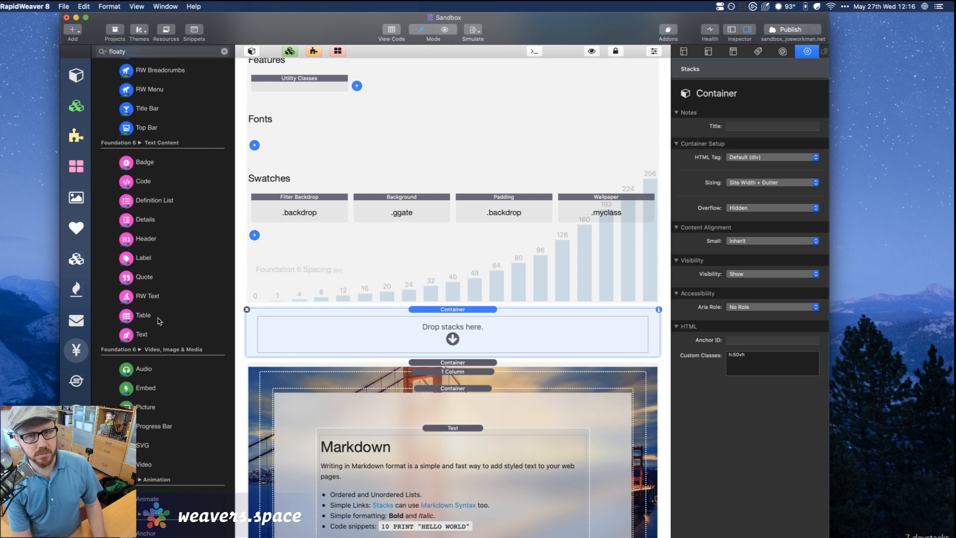
scroll(158, 322, down, 10)
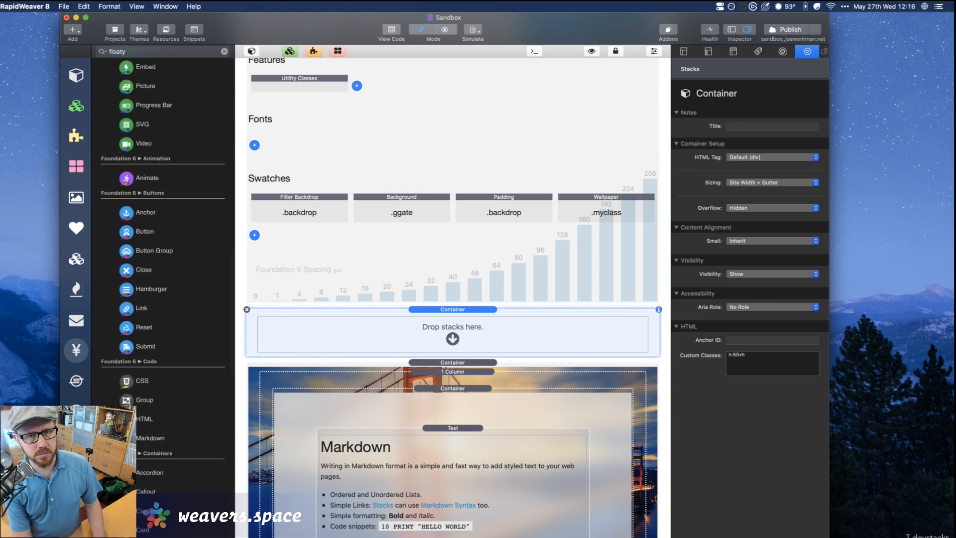
click(138, 420)
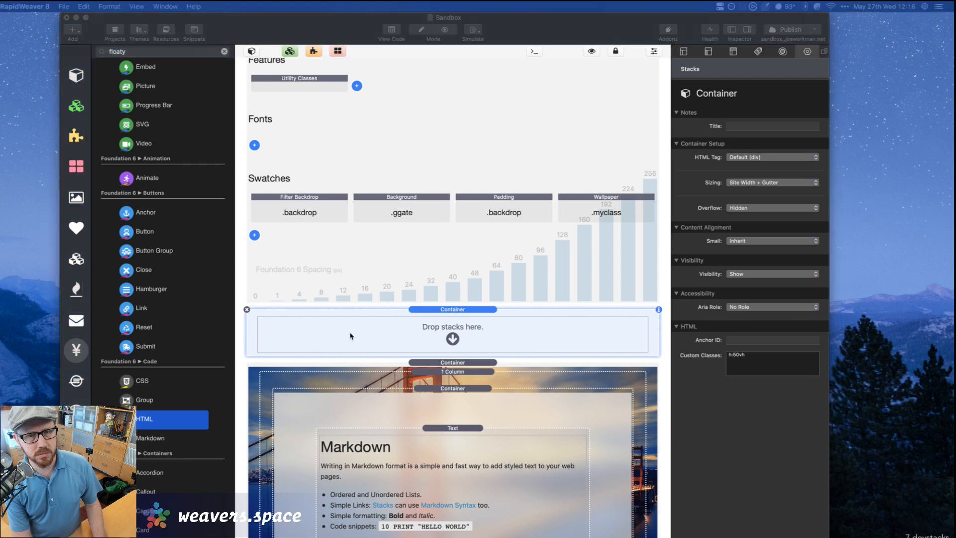
drag(350, 336, 351, 339)
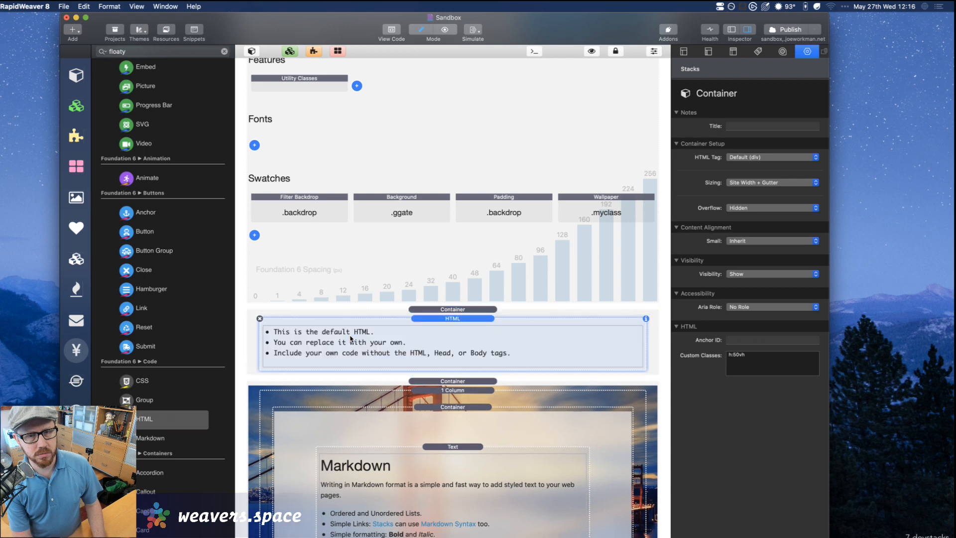
click(442, 318)
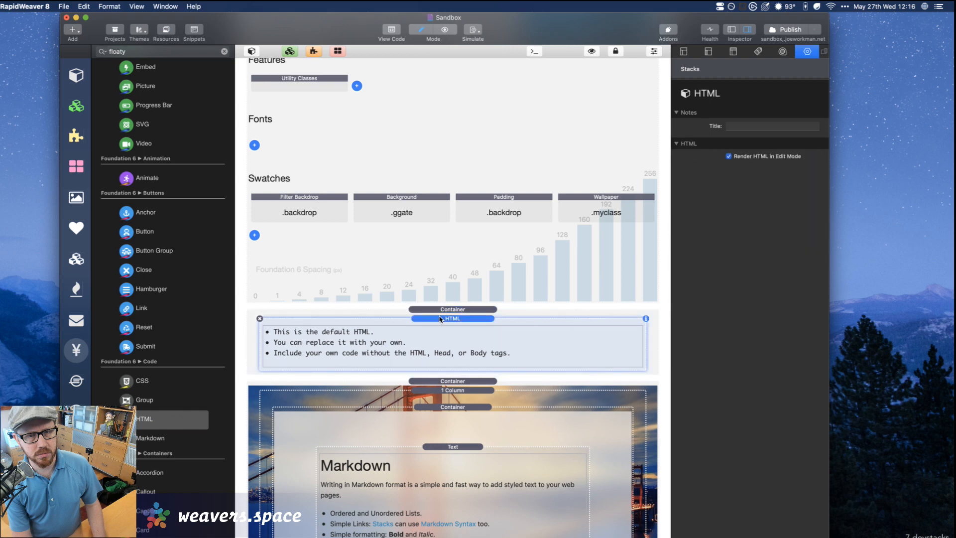
Switch to the Orb Bits Generative Art pen in Safari and copy its complete SVG markup from the HTML code
key(super+Tab)
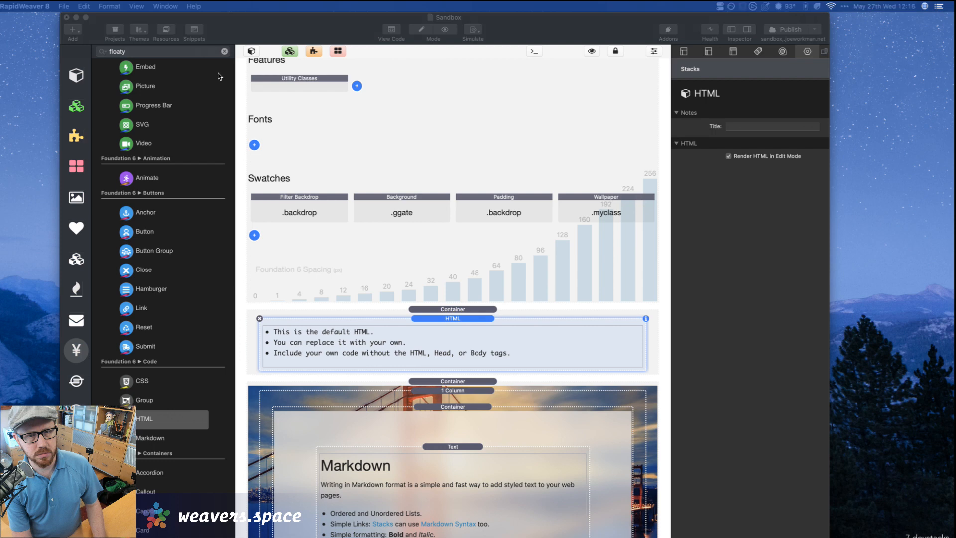
key(super+Tab)
key(super+Tab)
key(super+Tab)
key(super+Tab)
key(super+Tab)
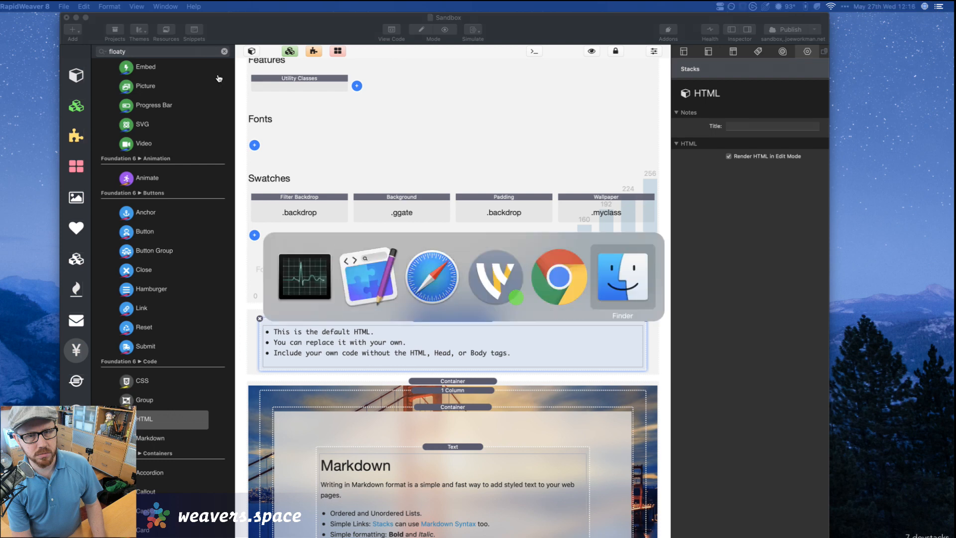
key(Escape)
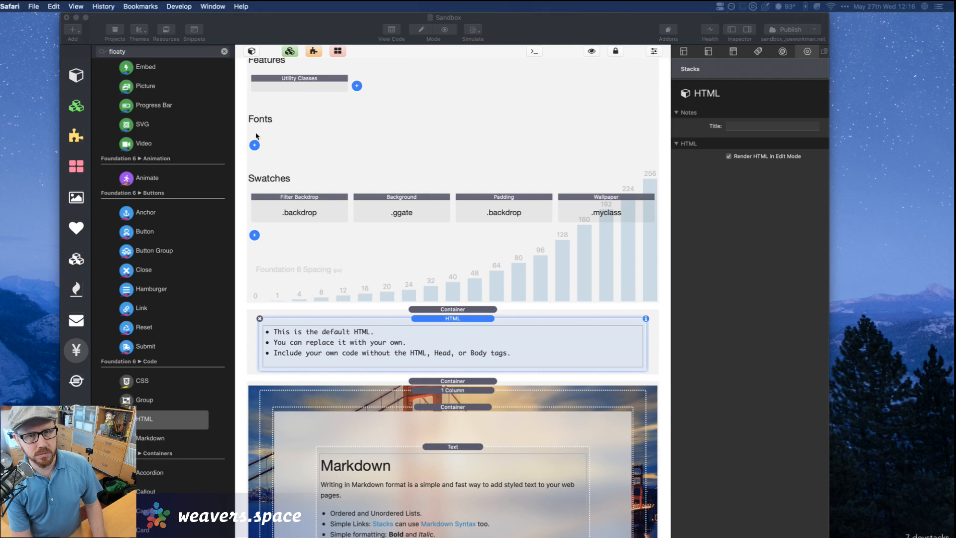
click(403, 528)
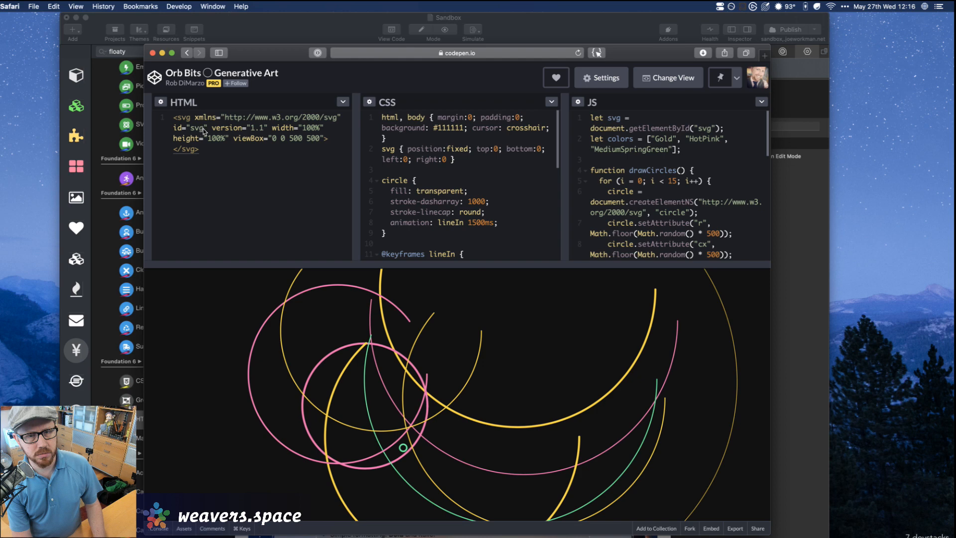
drag(174, 127, 198, 152)
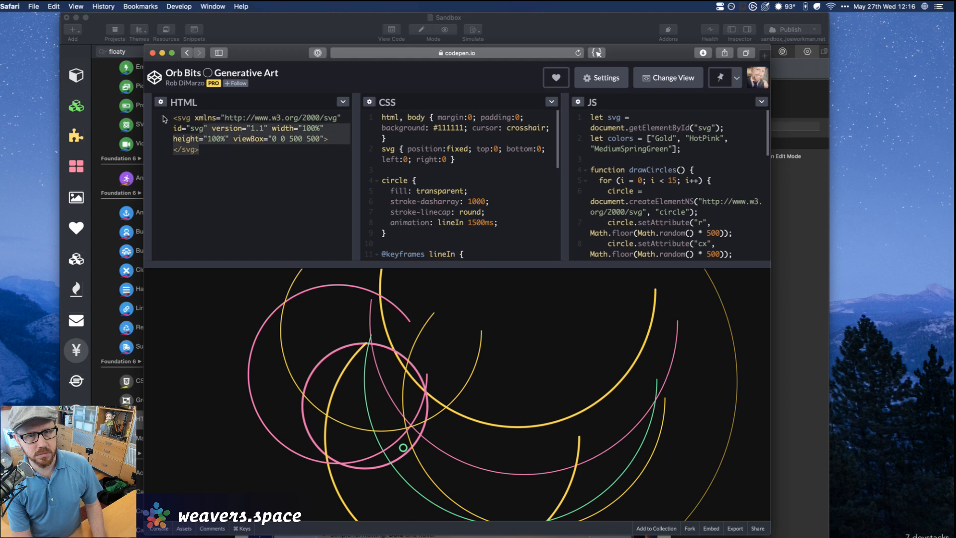
triple_click(194, 136)
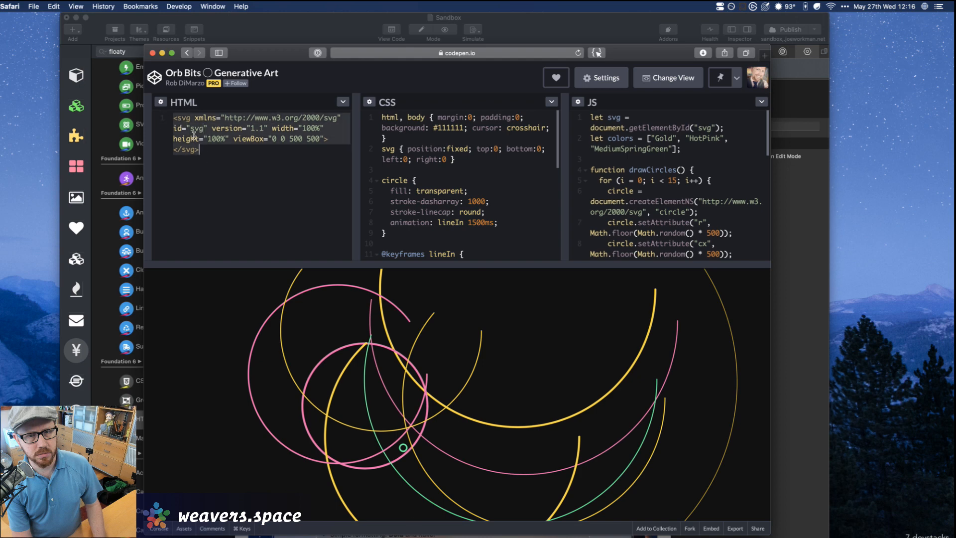
Return to RapidWeaver, replace the HTML stack's default content with the copied empty SVG element, and save the edit
click(252, 26)
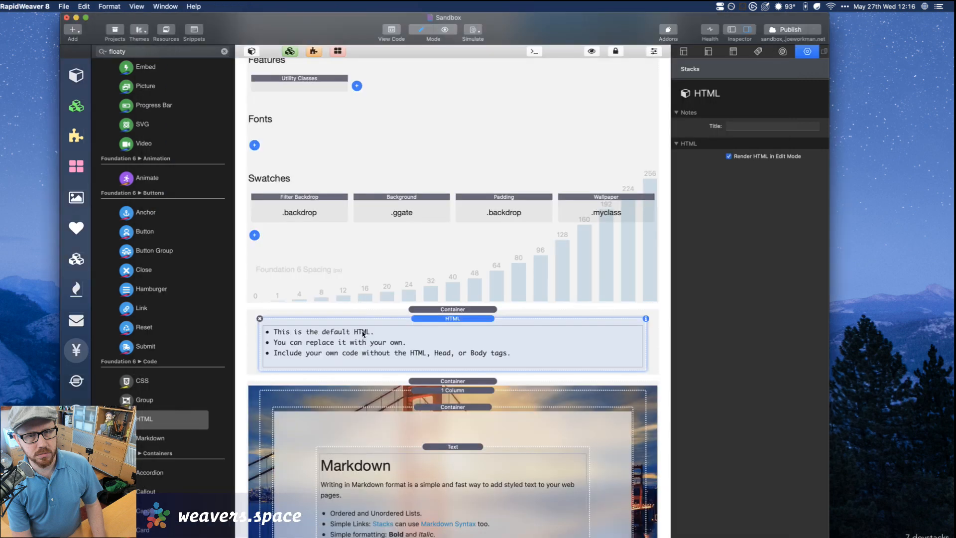
double_click(362, 334)
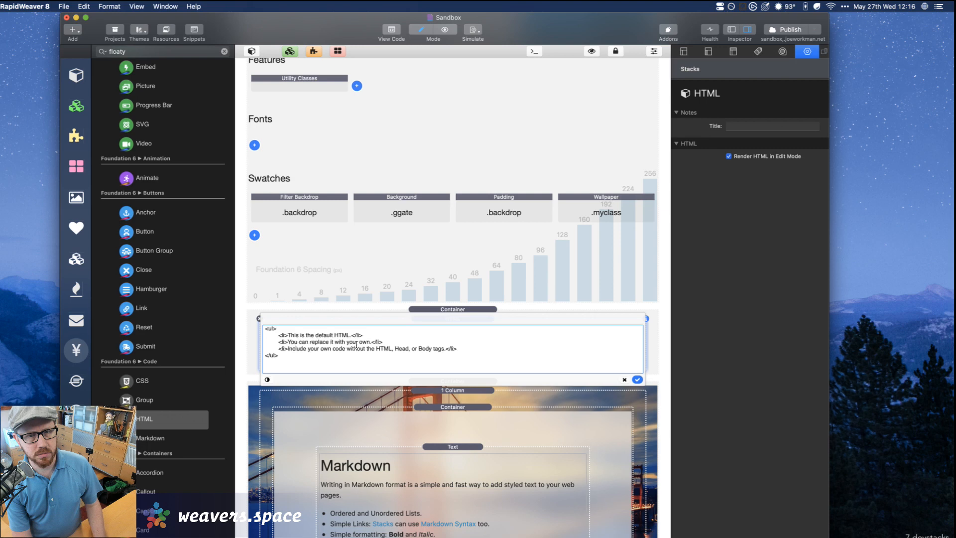
triple_click(355, 343)
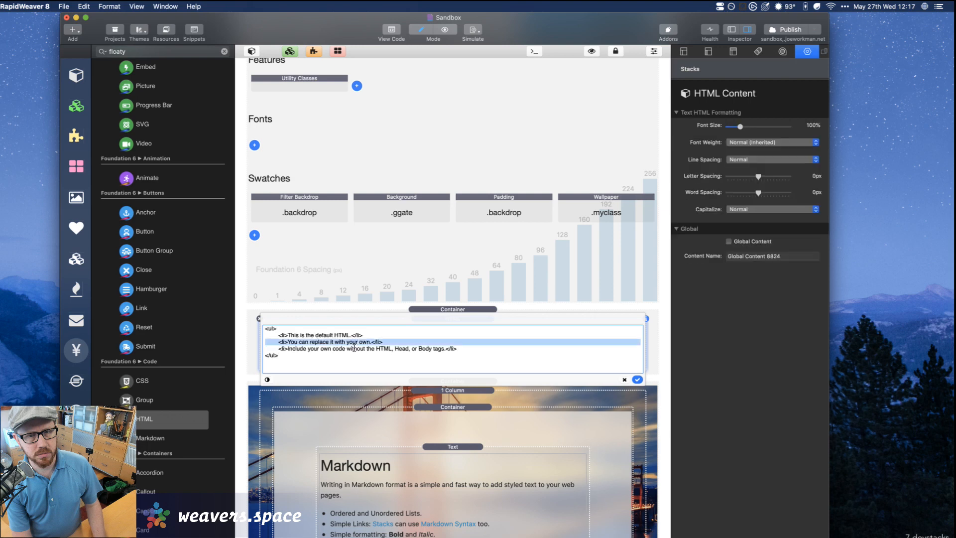
click(355, 348)
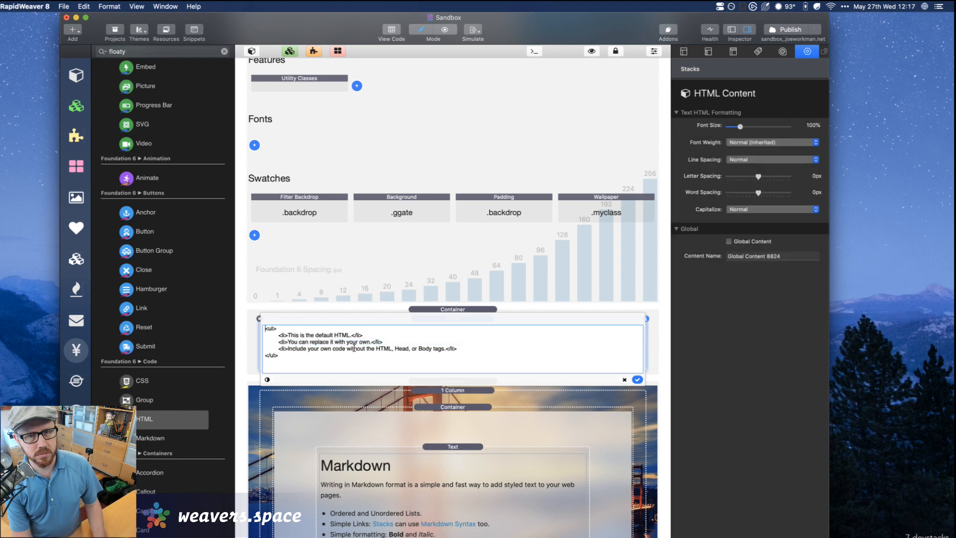
key(super+a)
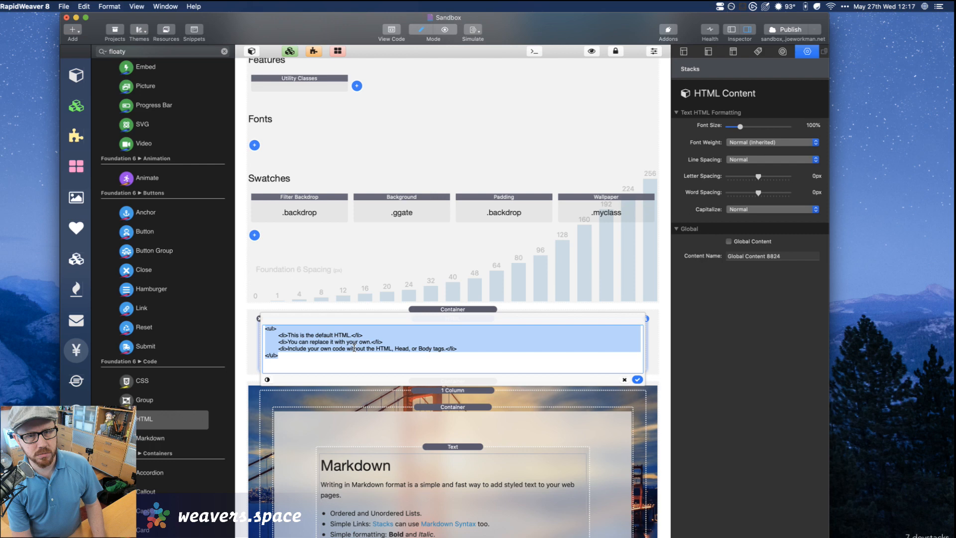
text(<svg xmlns="http://www.w3.org/2000/svg" id="svg" version="1.1" width="100%" height="100%" viewBox="0 0 500 500"></svg>)
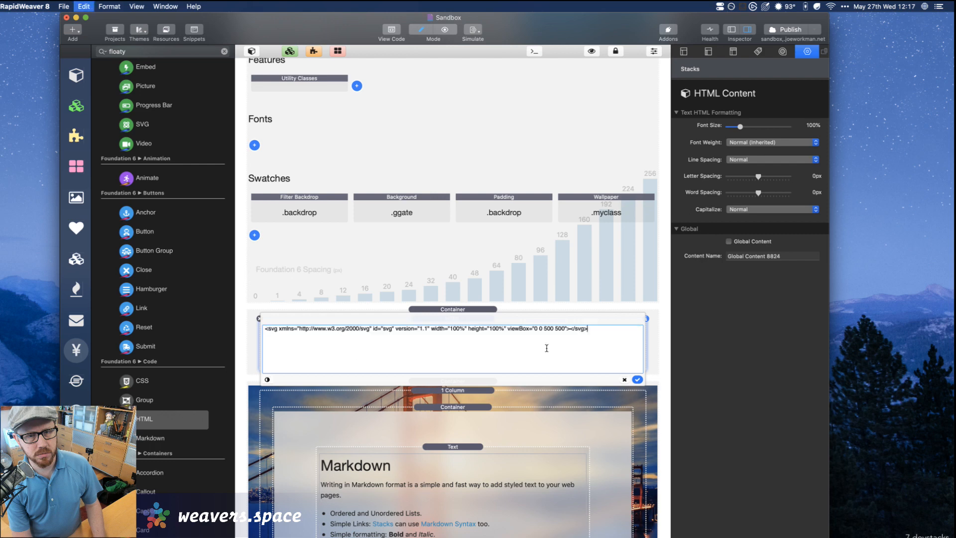
click(638, 380)
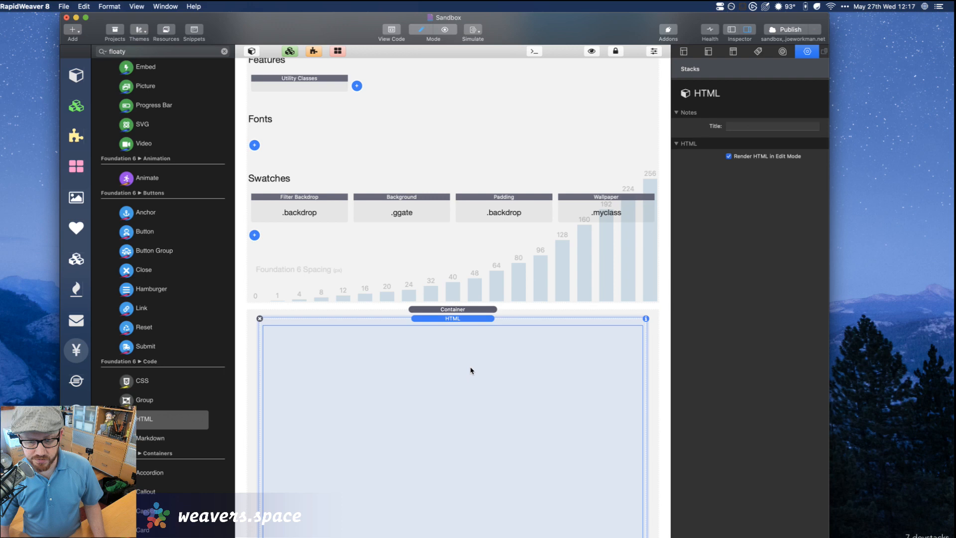
Offset the RapidWeaver and Safari windows so the Sandbox project and the CodePen page can both be reached
scroll(481, 73, down, 2)
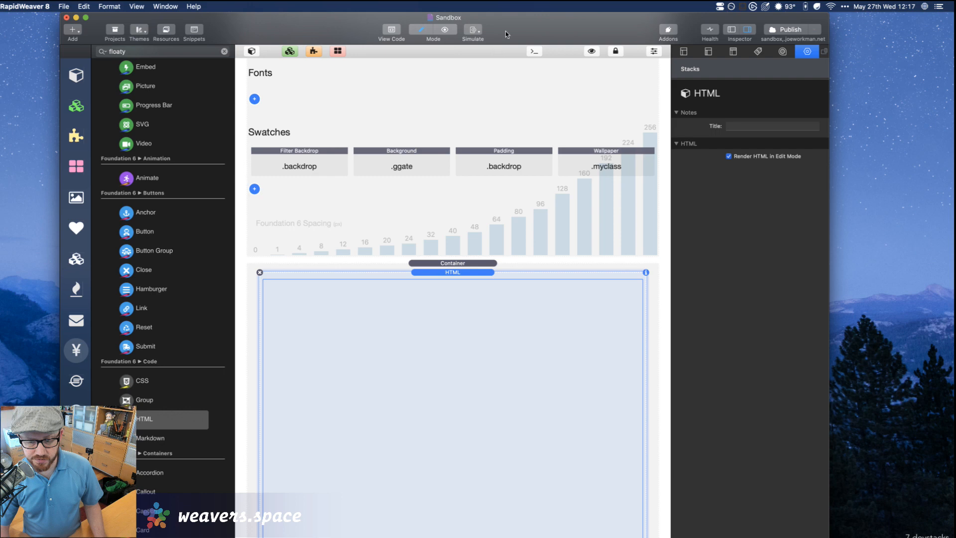
drag(507, 31, 445, 26)
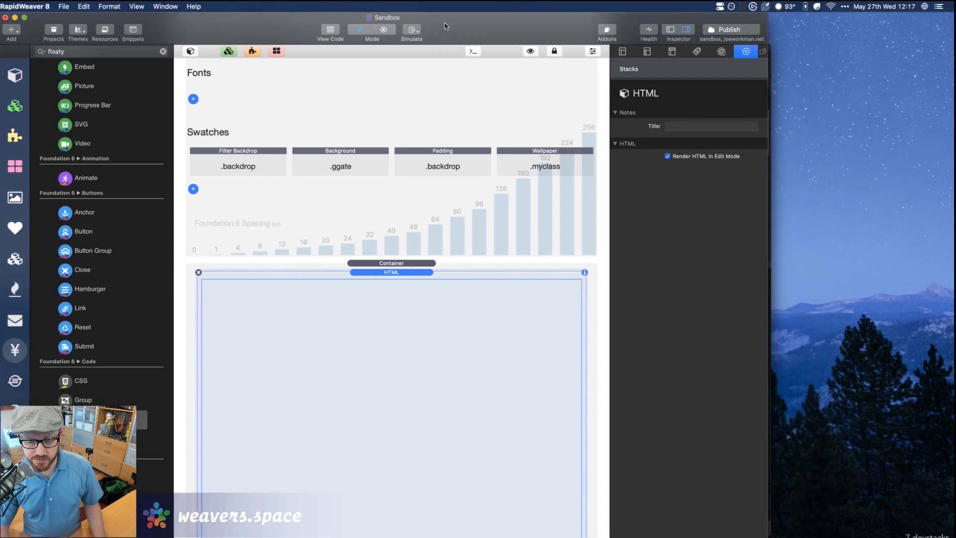
key(super+Tab)
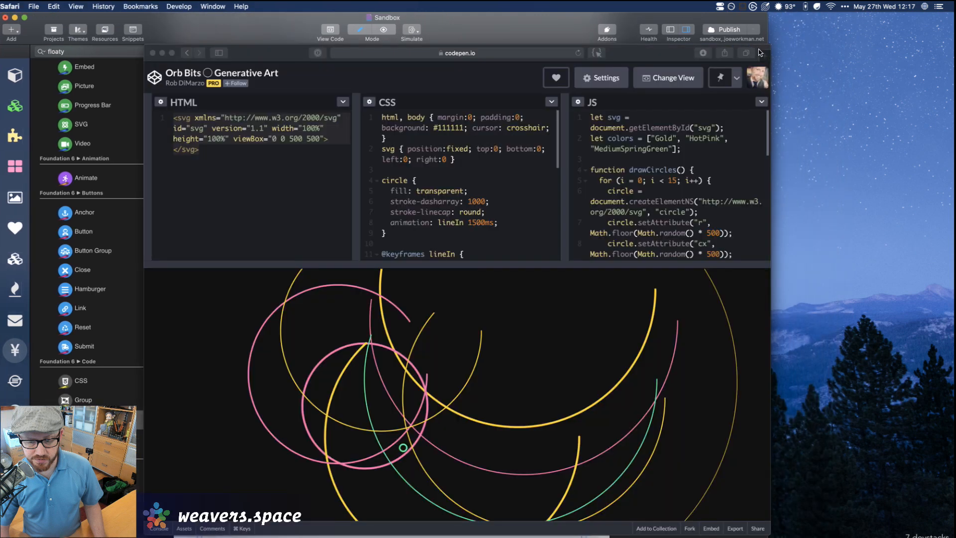
drag(665, 52, 813, 49)
click(513, 24)
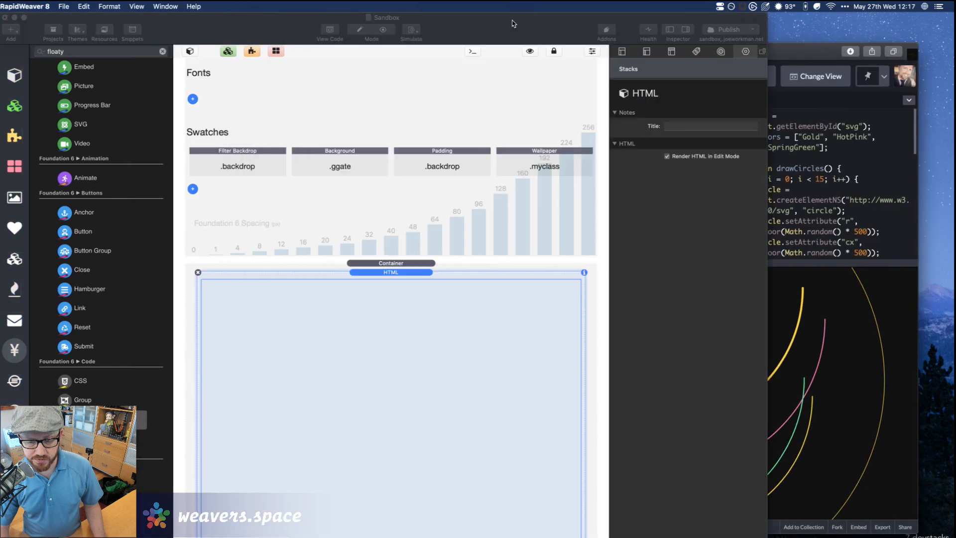
drag(514, 23, 522, 24)
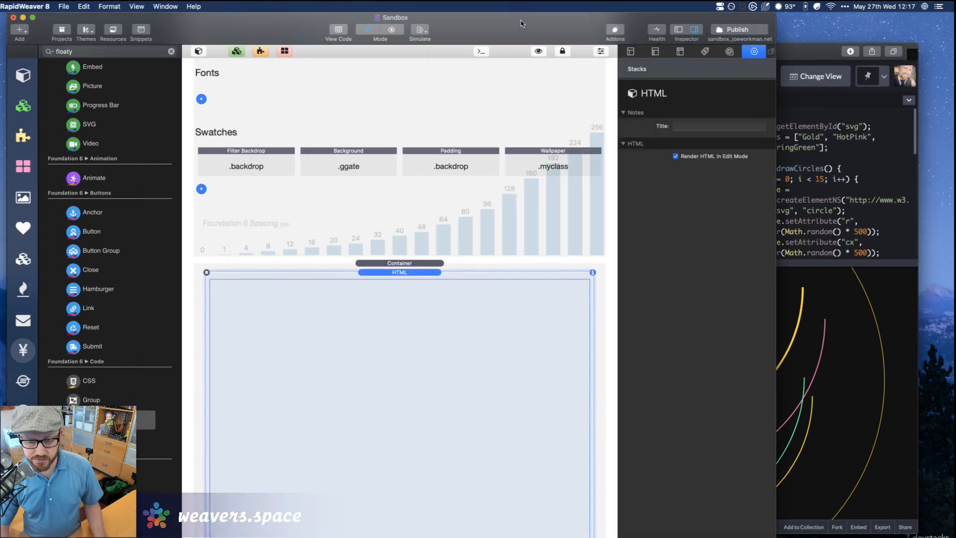
drag(522, 24, 552, 22)
Switch to Safari and close the empty Favorites tab, leaving the Orb Bits pen open
click(885, 319)
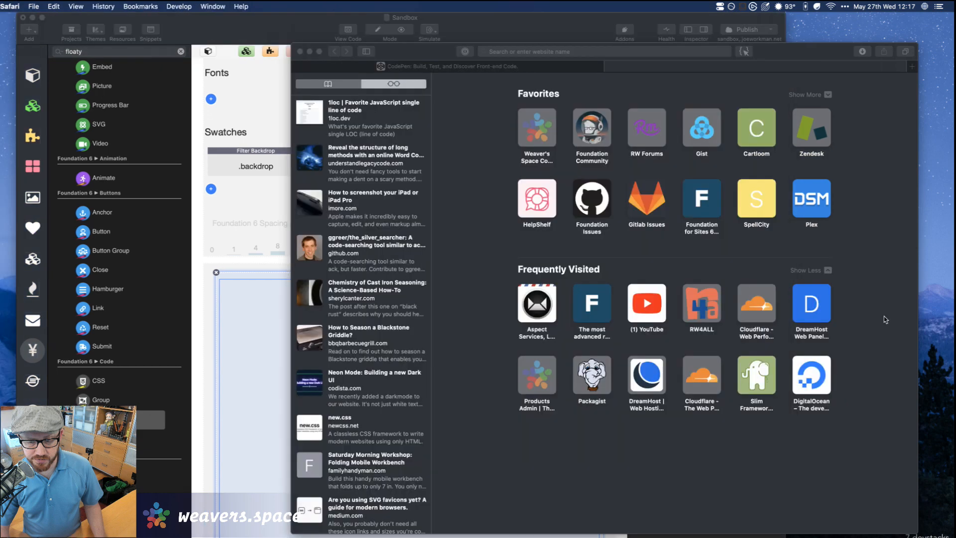
click(611, 69)
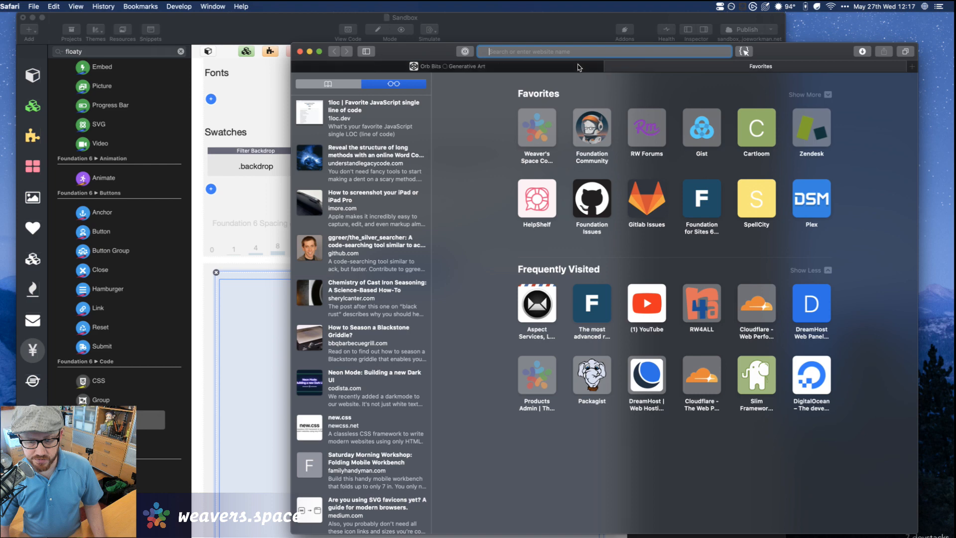
key(super+w)
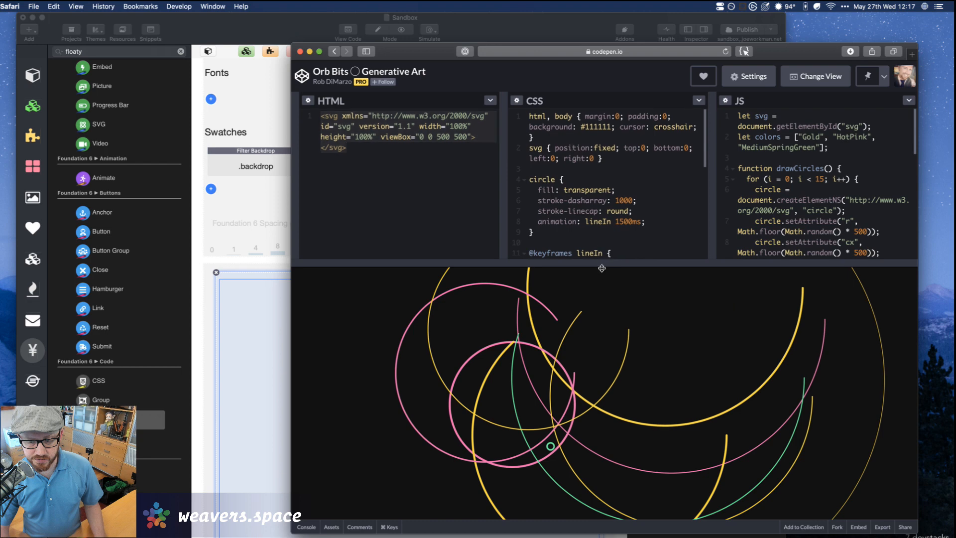
Enlarge the pen's code editors and examine the CSS, highlighting the html, body rule
drag(613, 378, 614, 378)
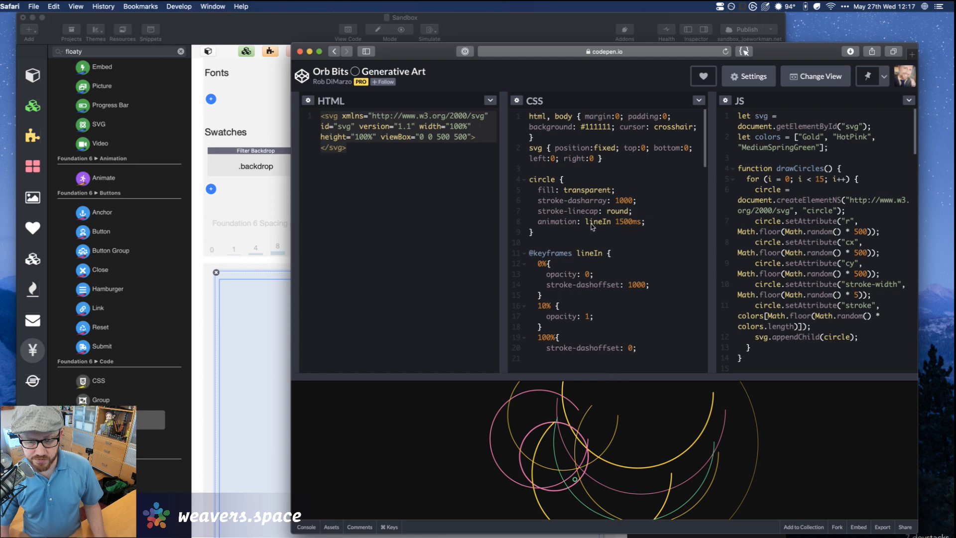
scroll(591, 227, down, 10)
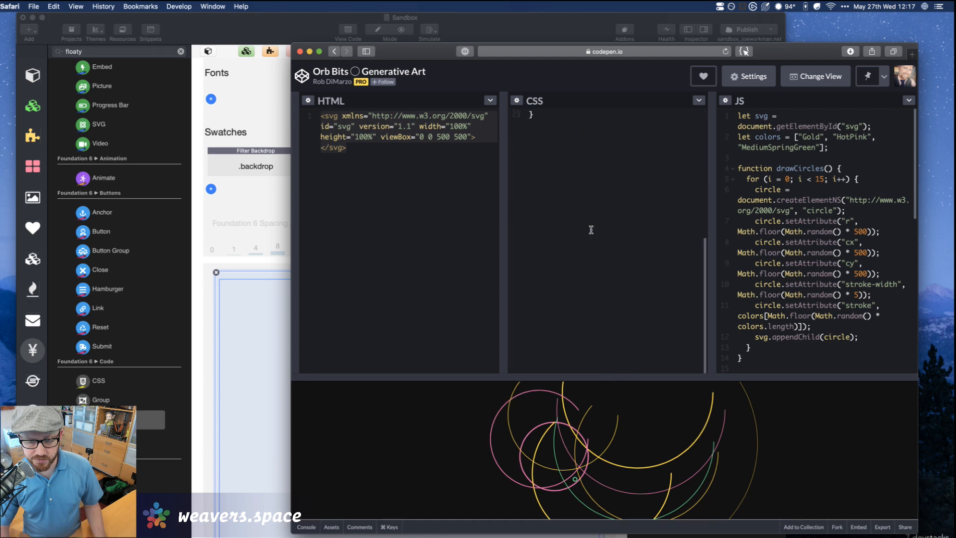
scroll(591, 230, up, 10)
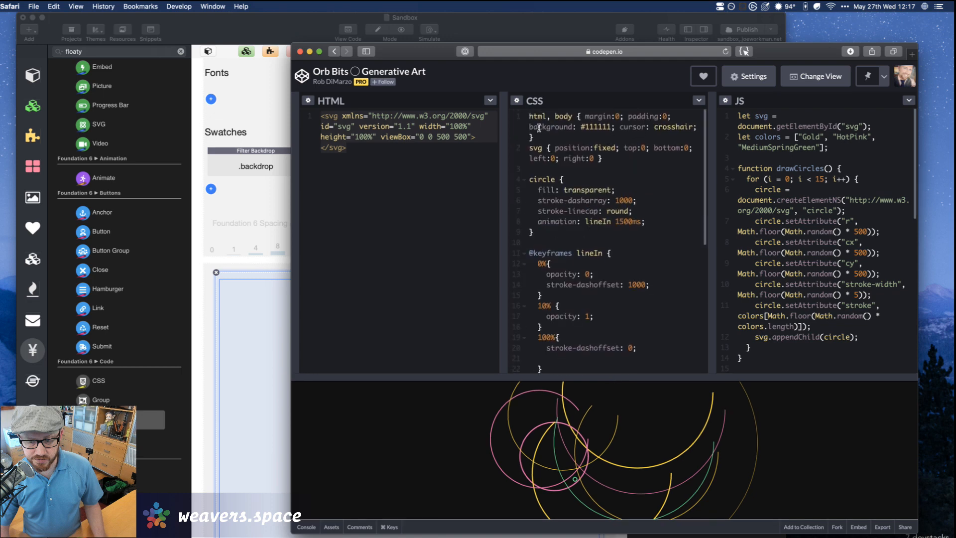
drag(529, 116, 546, 140)
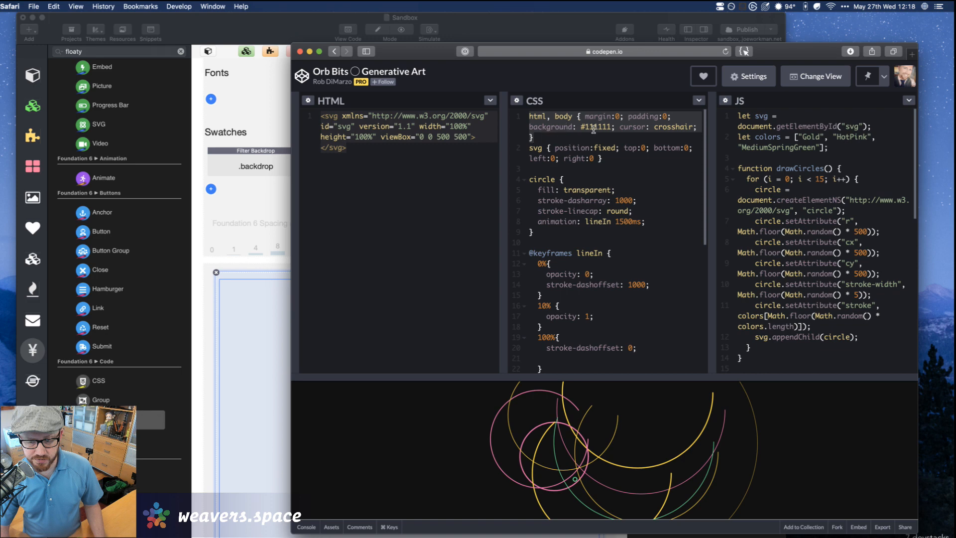
click(576, 149)
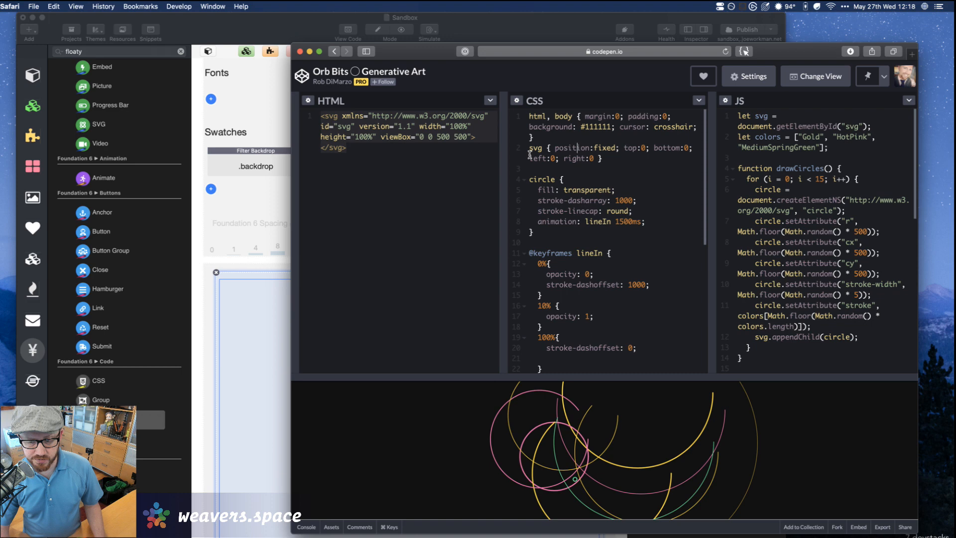
Copy the entire CSS code of the Orb Bits Generative Art pen
triple_click(530, 120)
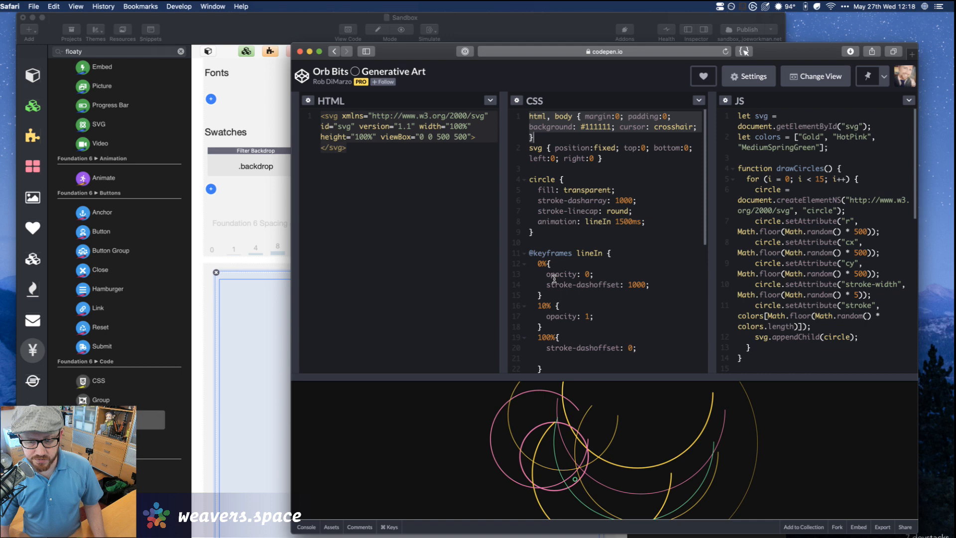
click(574, 243)
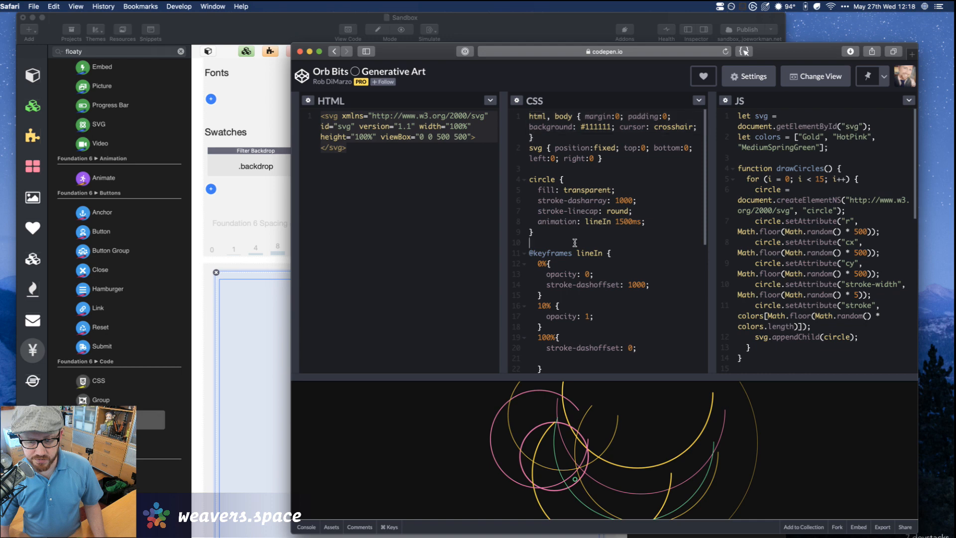
key(super+a)
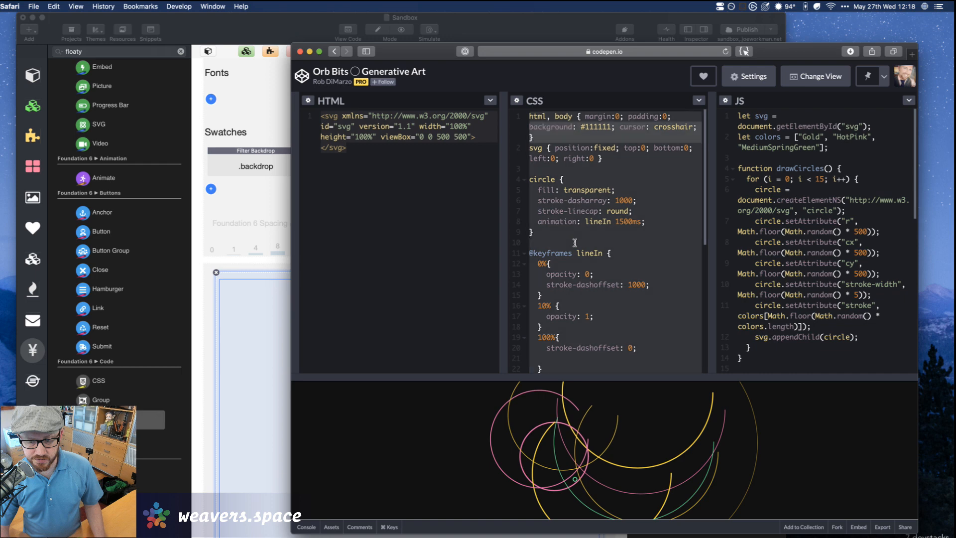
Switch to RapidWeaver, add a CSS stack above the HTML stack in the Container, and replace its sample code with the copied CSS
click(243, 277)
click(92, 380)
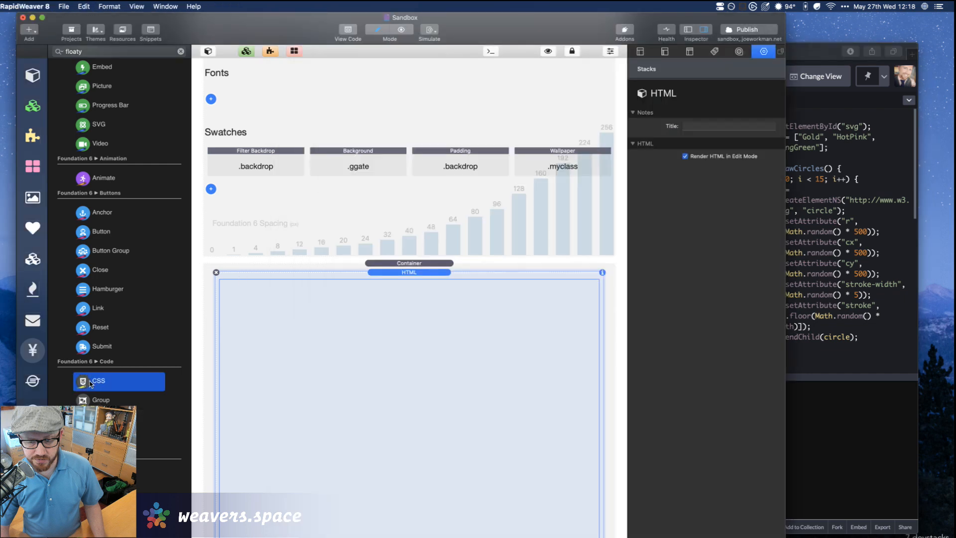
drag(125, 376, 384, 273)
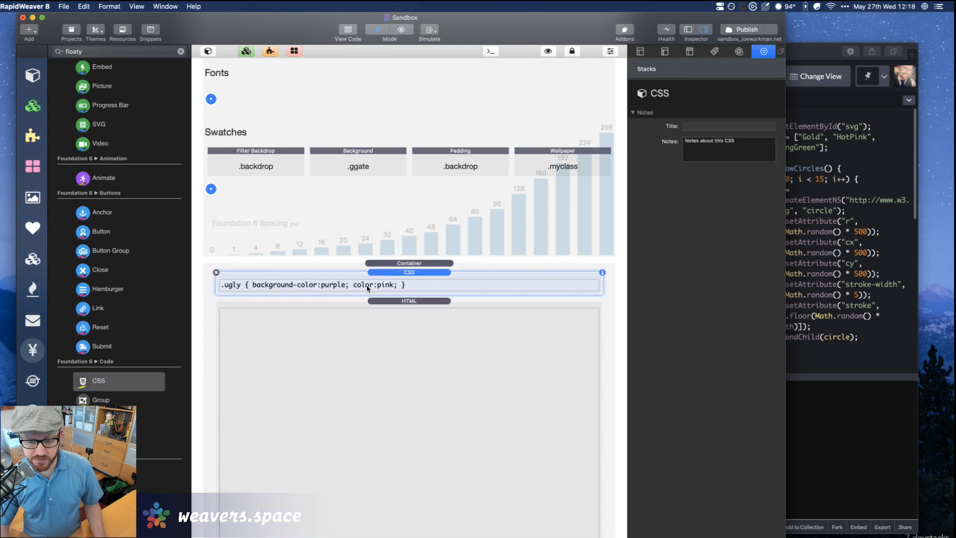
double_click(368, 288)
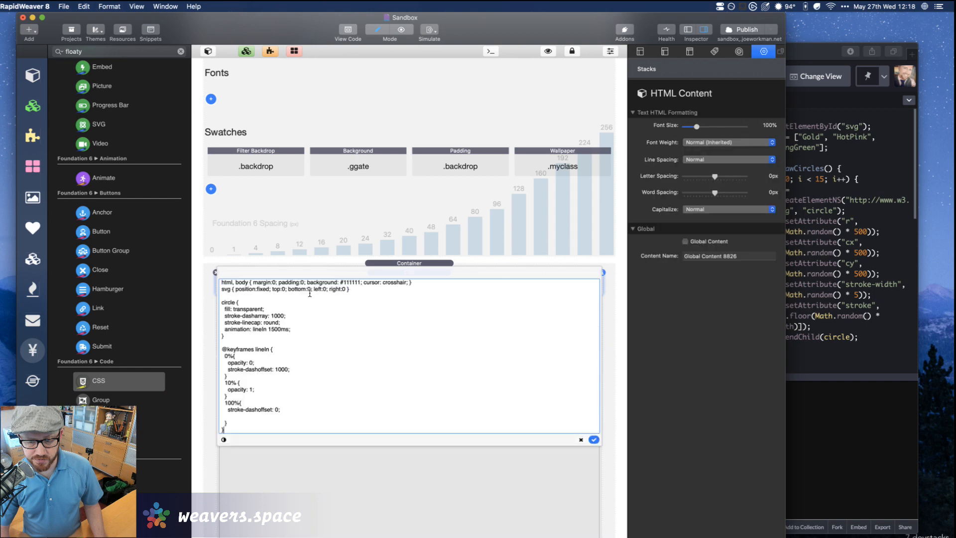
click(594, 439)
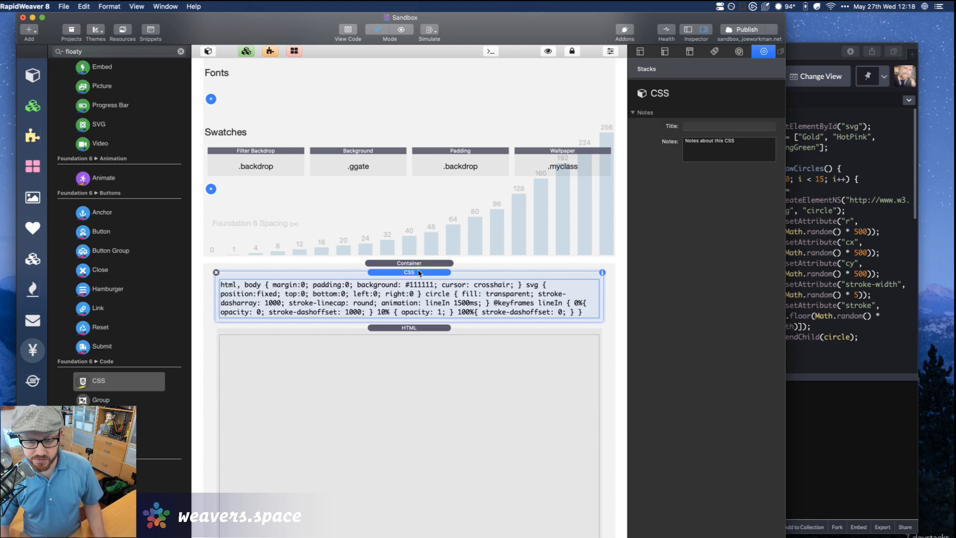
Preview the Sandbox page with the pasted CSS and return to edit mode
key(super+r)
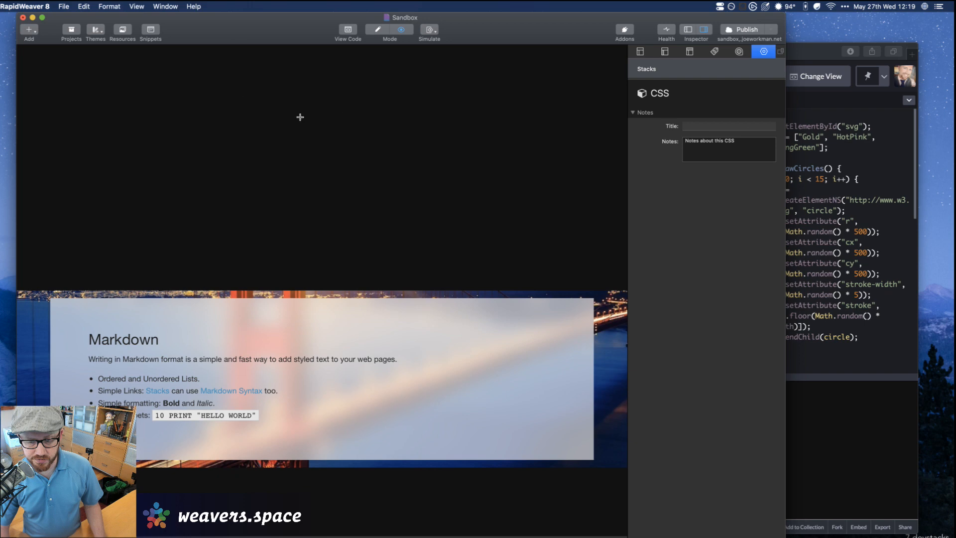
key(super+r)
key(super+e)
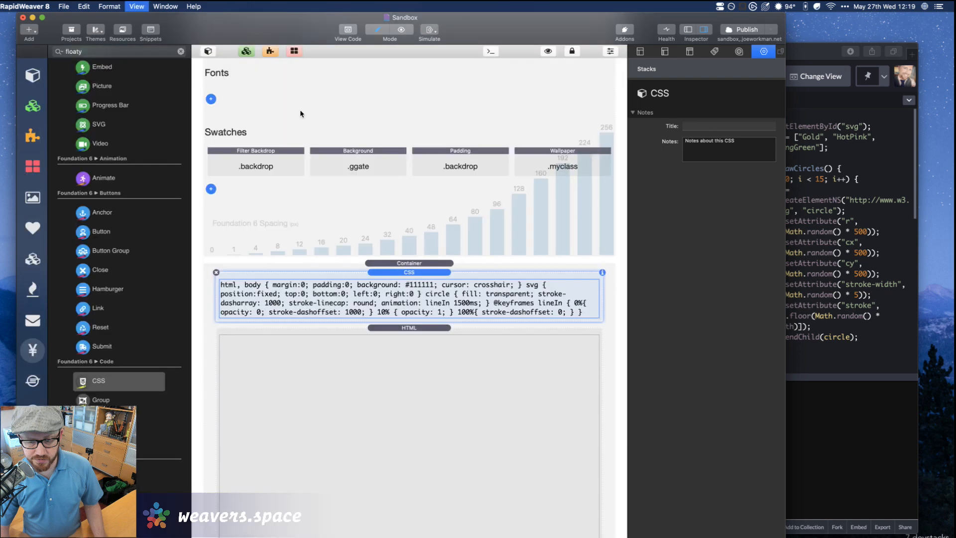
In the CSS stack, delete the html, body rule and set the svg position to absolute
double_click(329, 300)
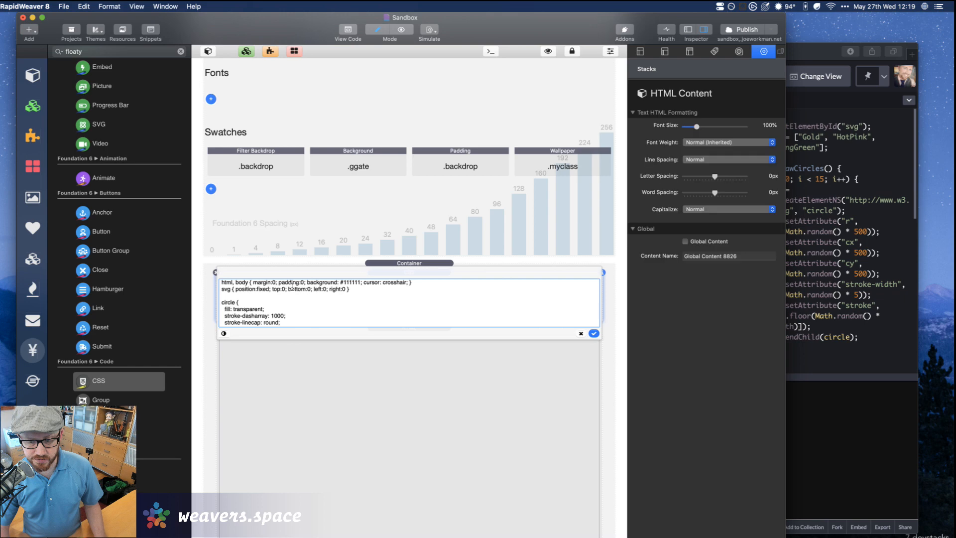
triple_click(292, 284)
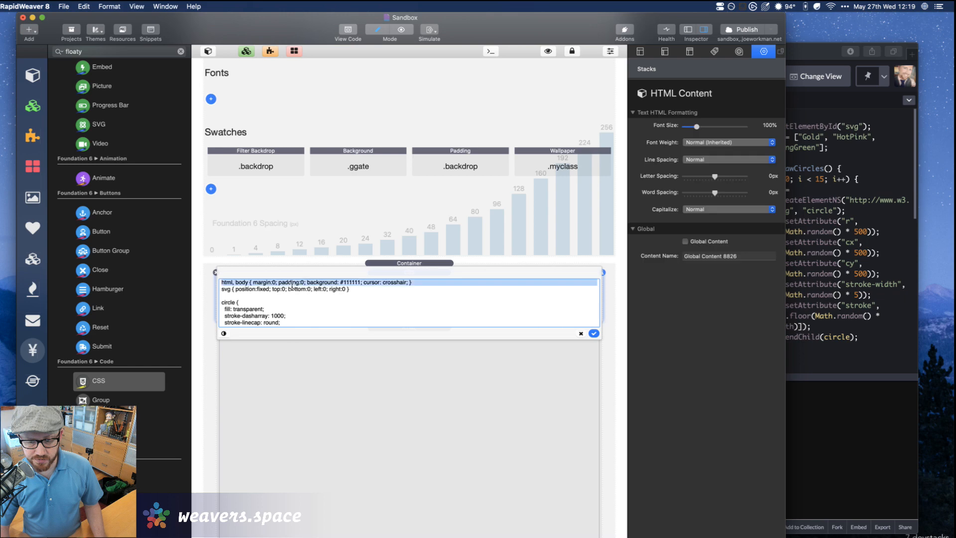
key(BackSpace)
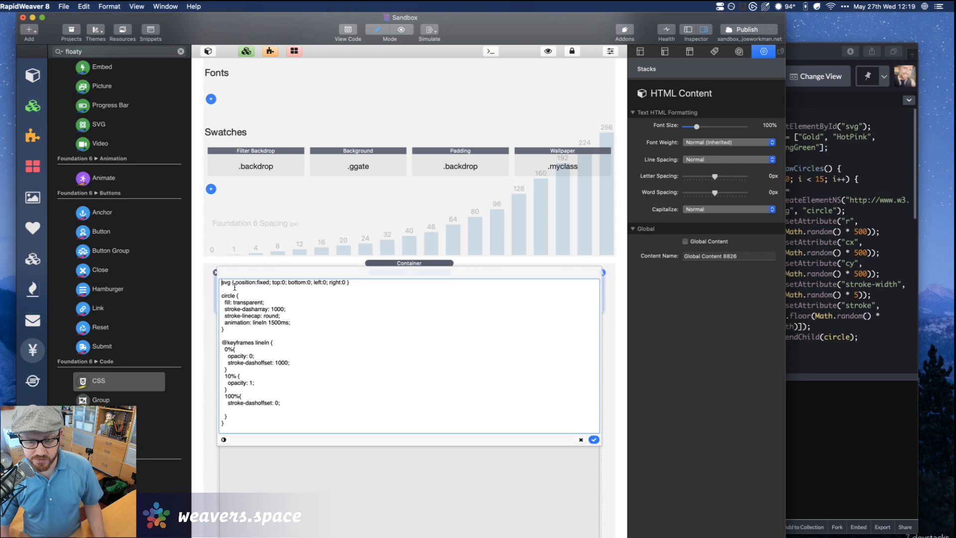
double_click(262, 283)
text(absolute)
click(594, 440)
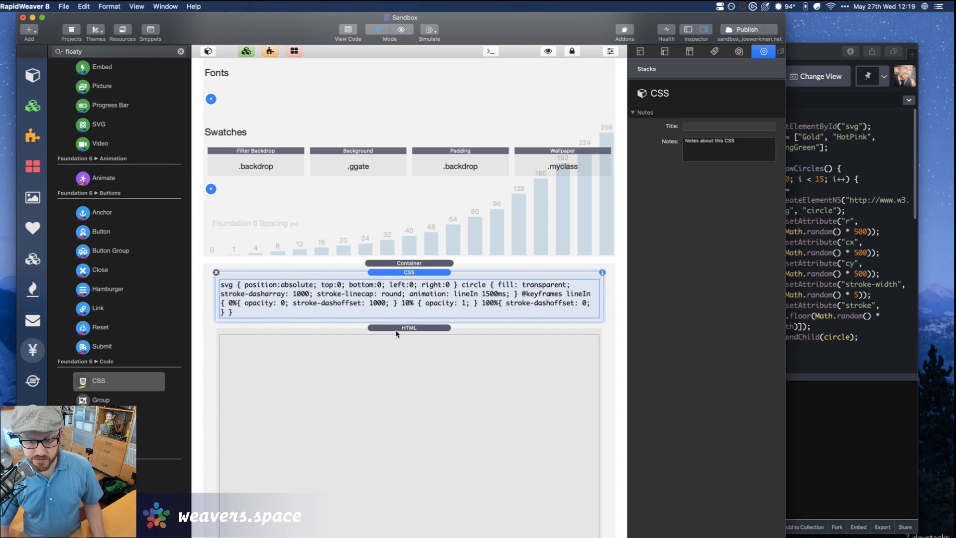
Preview the Sandbox page in Safari, copy the Orb Bits pen's entire JavaScript code, and return to RapidWeaver
key(super+Tab)
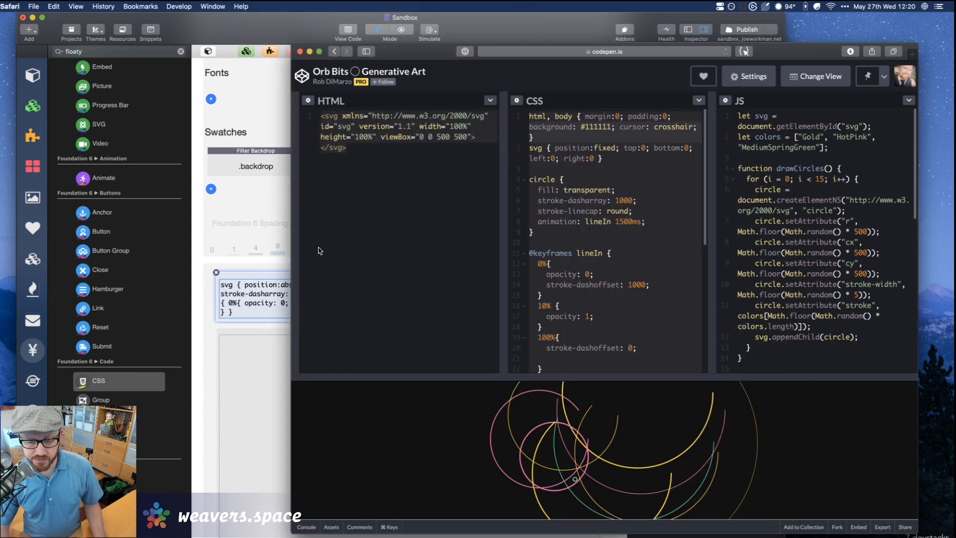
key(super+r)
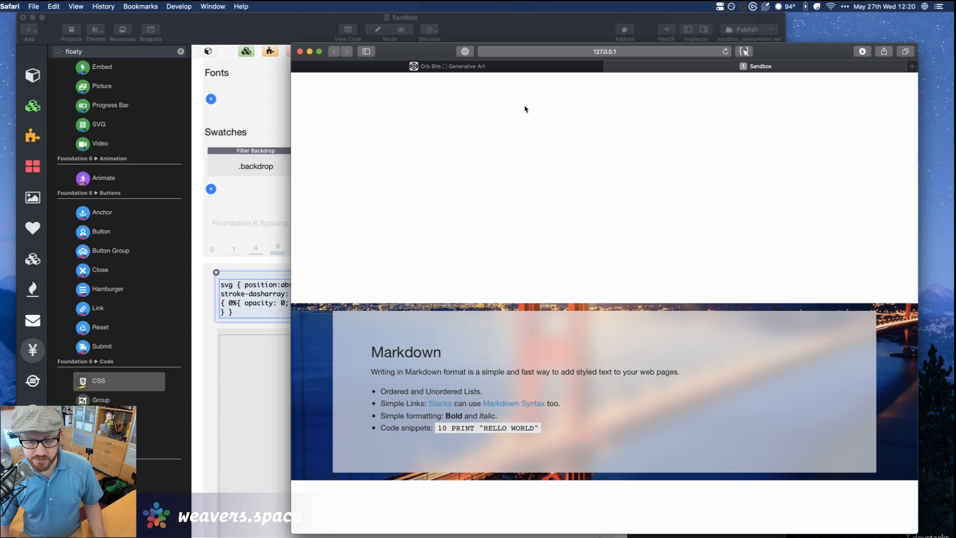
click(505, 66)
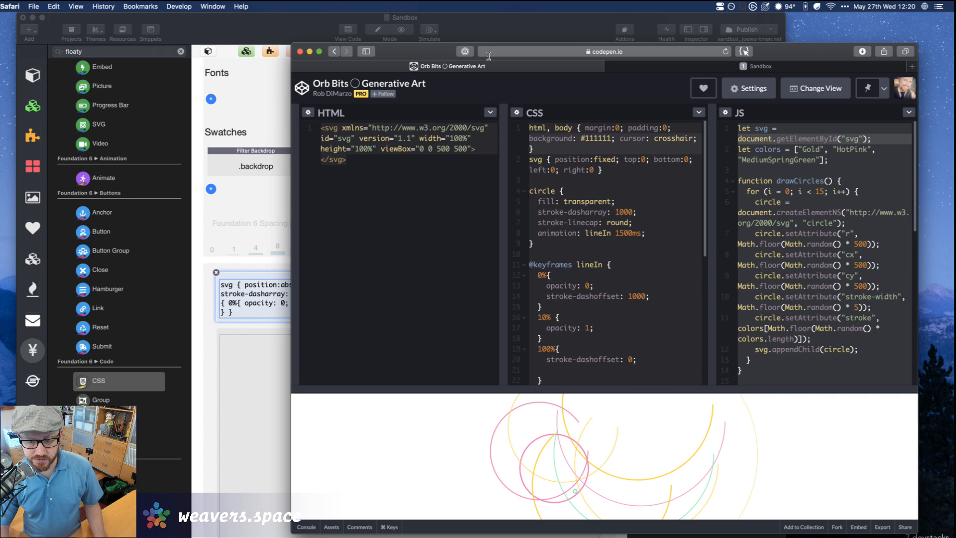
click(489, 29)
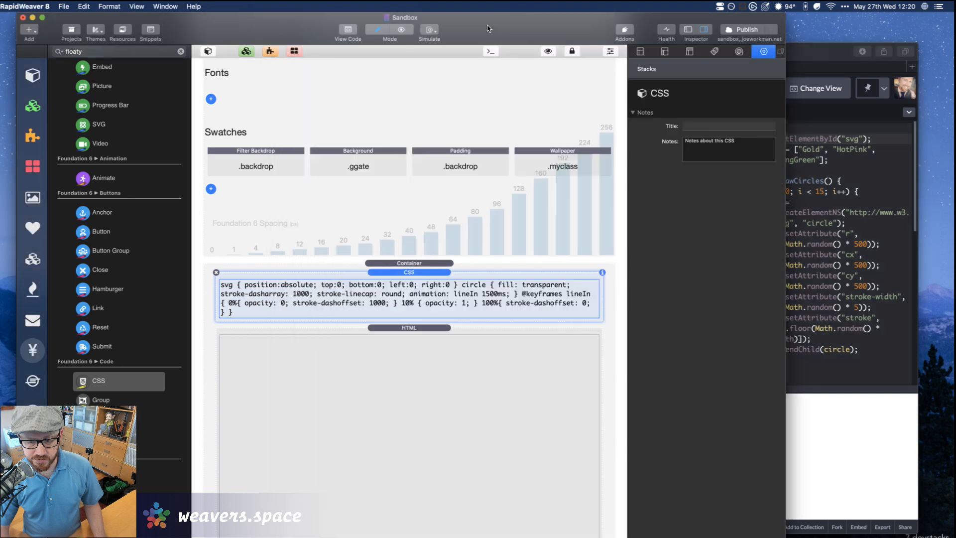
click(690, 52)
click(685, 87)
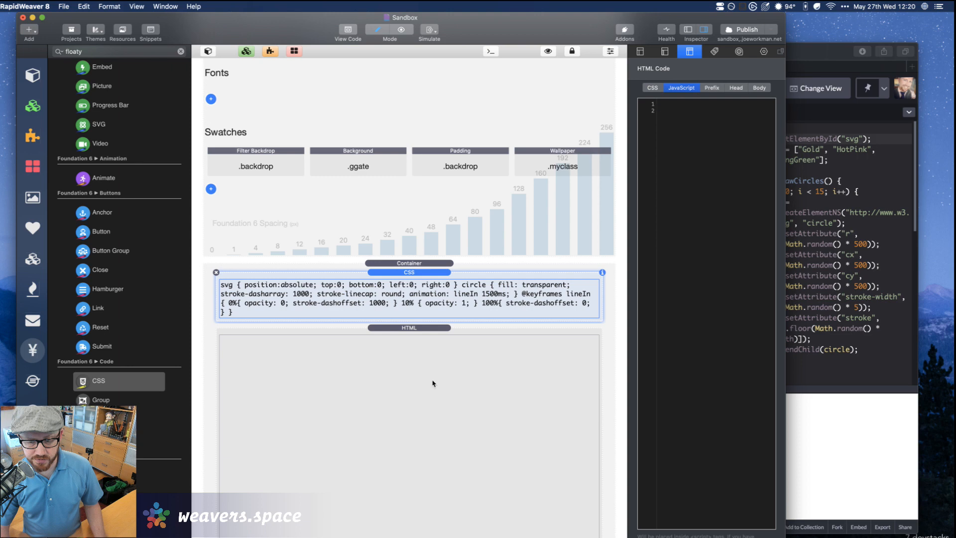
scroll(432, 384, down, 5)
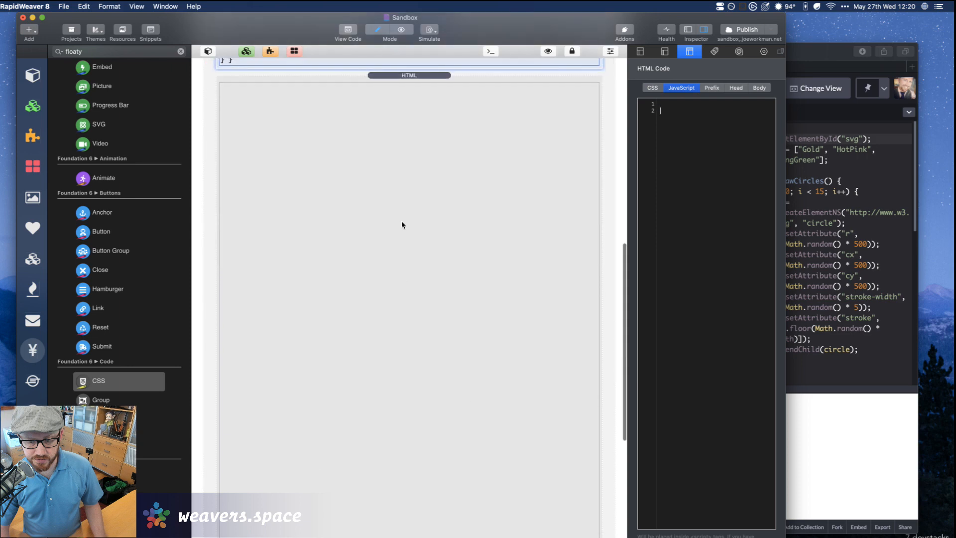
scroll(408, 198, up, 2)
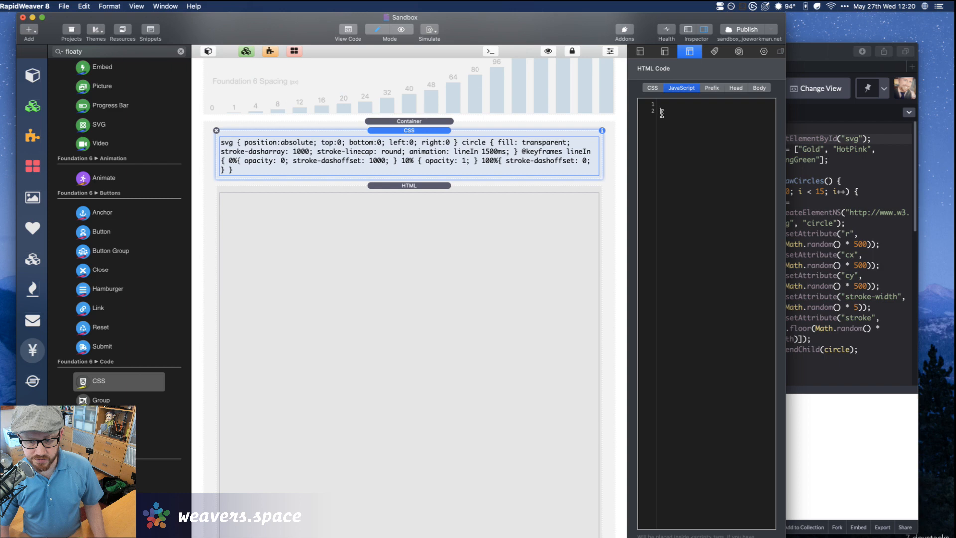
In the HTML stack, add the copied JavaScript below the svg element, enclosed in <script> and </script> tags
click(388, 243)
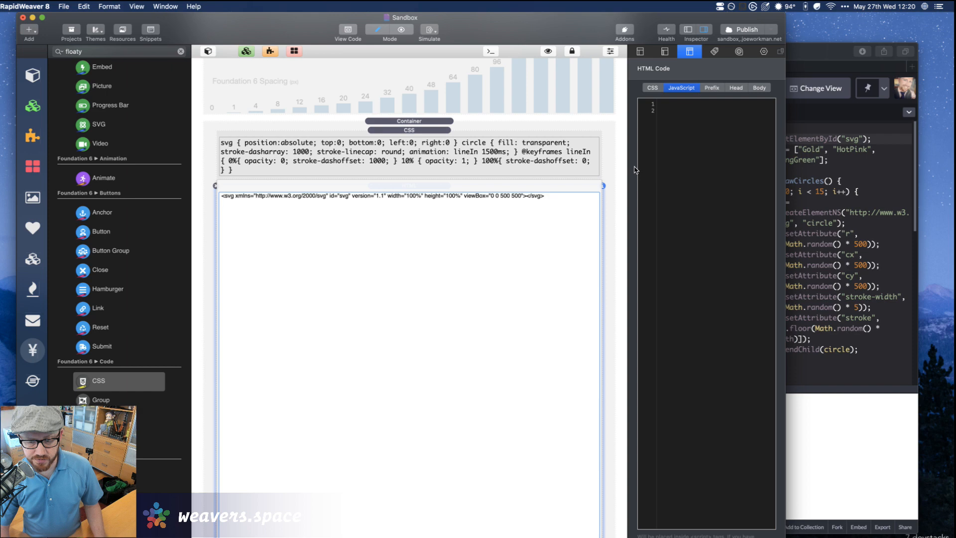
text(<script>)
text(let svg = document.getElementById("svg"); let colors = ["Gold", "HotPink", "MediumSpringGreen"];  function drawCircles() {   for (i = 0; i < 15; i++) {     circle = document.createElementNS("http://www.w3.org/2000/svg", "circle");     circle.setAttribute("r", Math.floor(Math.random() * 500));     circle.setAttribute("cx", Math.floor(Math.random() * 500));     circle.setAttribute("cy", Math.floor(Math.random() * 500));     circle.setAttribute("stroke-width", Math.floor(Math.random() * 5));     circle.setAttribute("stroke", colors[Math.floor(Math.random() * colors.length)]);     svg.appendChild(circle);   } }  function removeAll() {   while (svg.firstChild) {     svg.removeChild(svg.lastChild);   } }  svg.addEventListener("click", function(){   removeAll();   drawCircles(); });  drawCircles();)
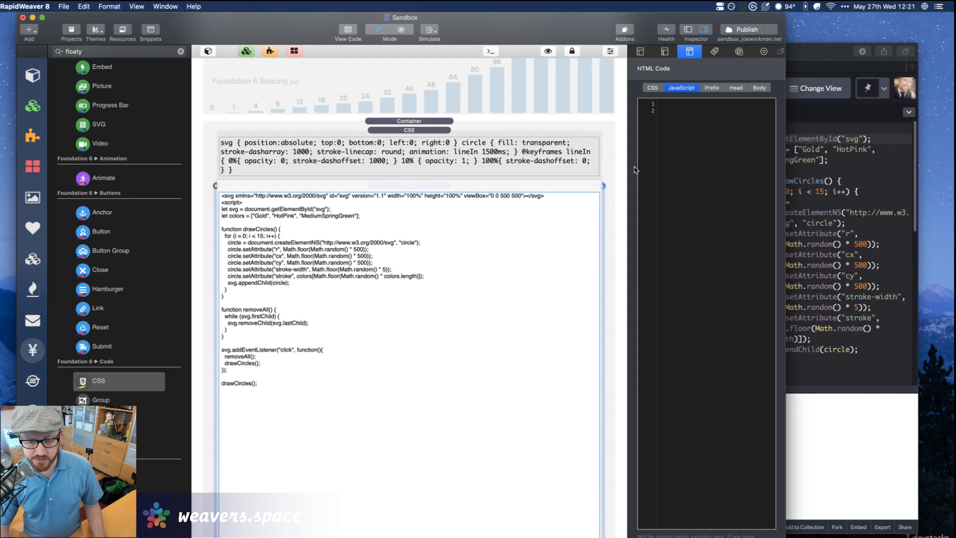
text(</script>)
scroll(227, 212, up, 4)
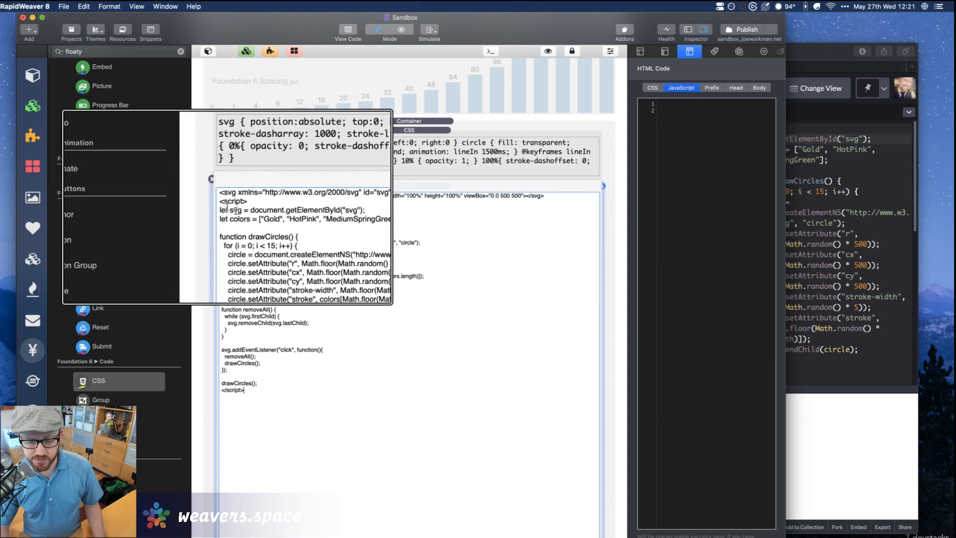
scroll(248, 209, up, 1)
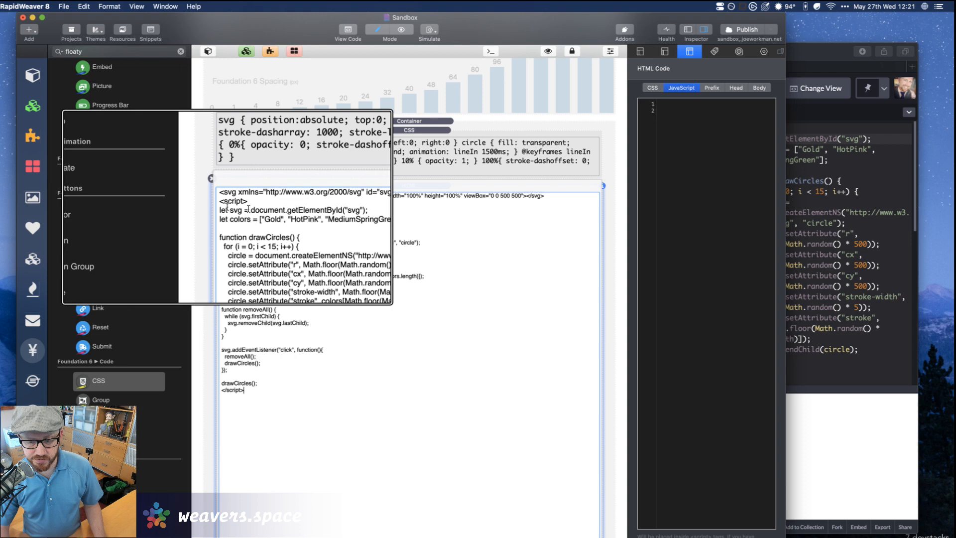
scroll(248, 209, up, 1)
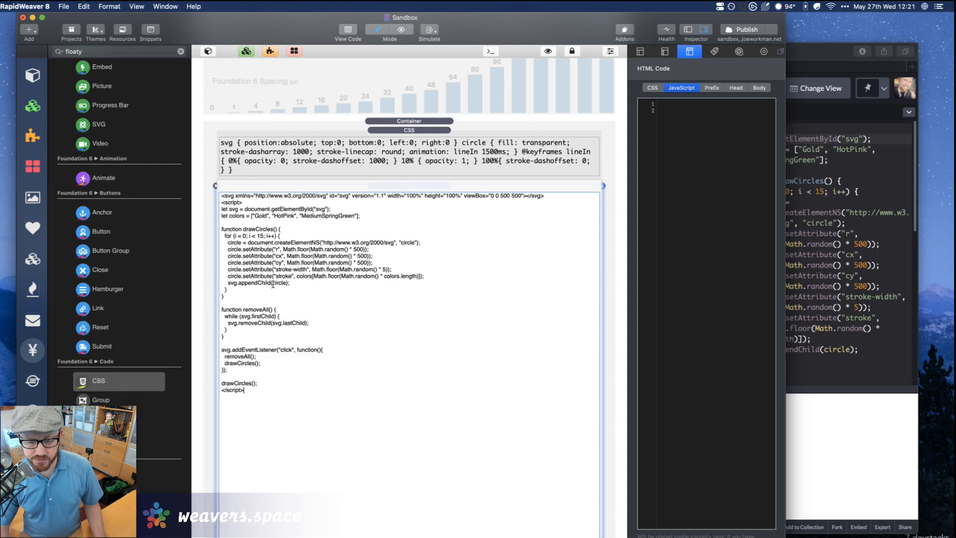
click(387, 131)
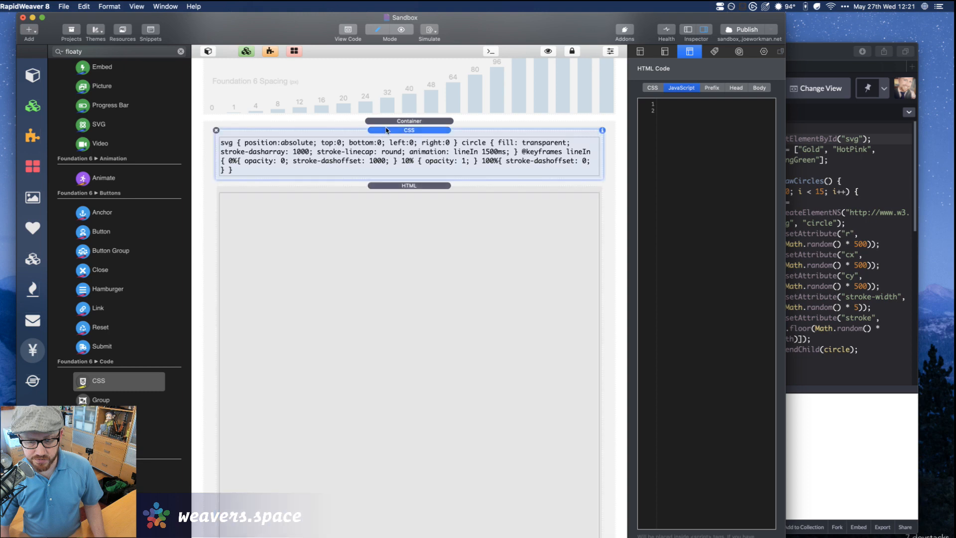
Preview the updated Sandbox page in Safari and reload it
key(super+shift+r)
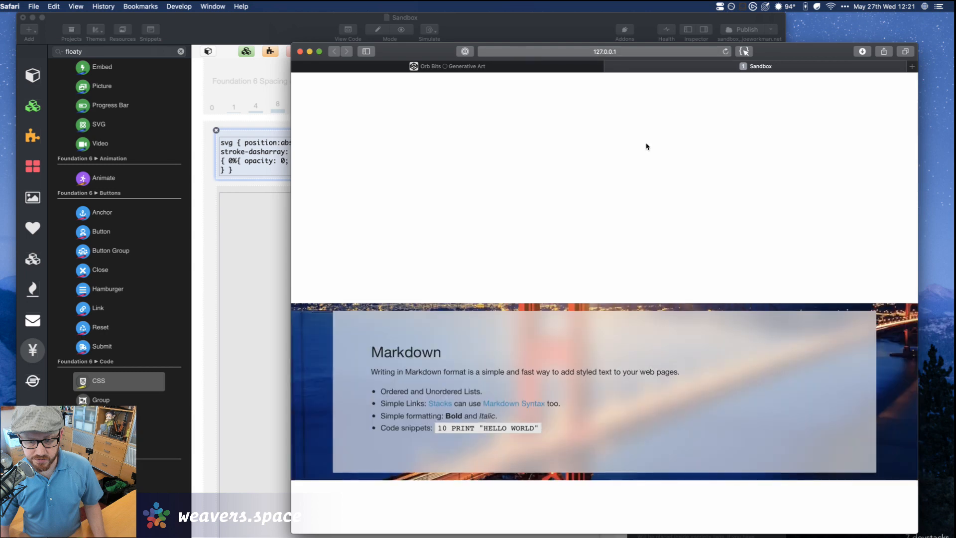
click(726, 50)
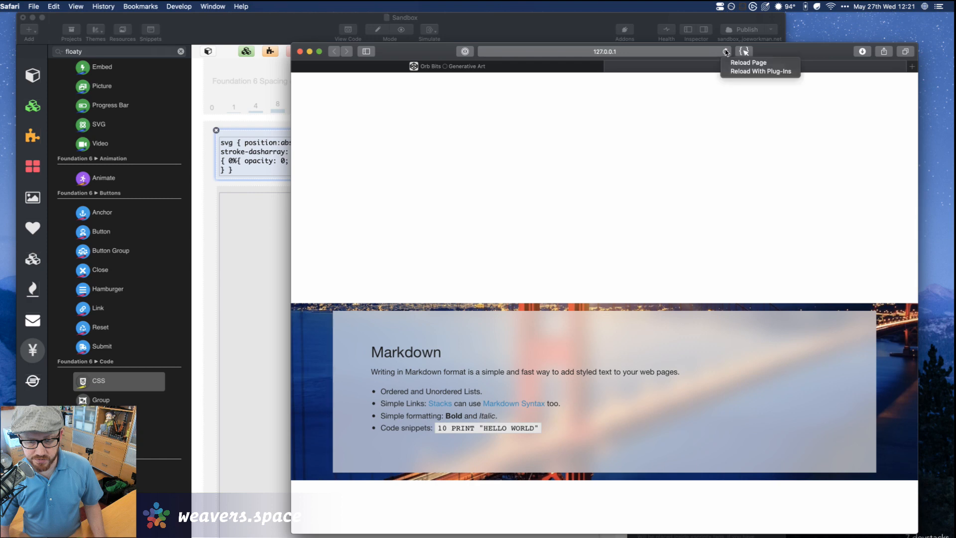
click(735, 64)
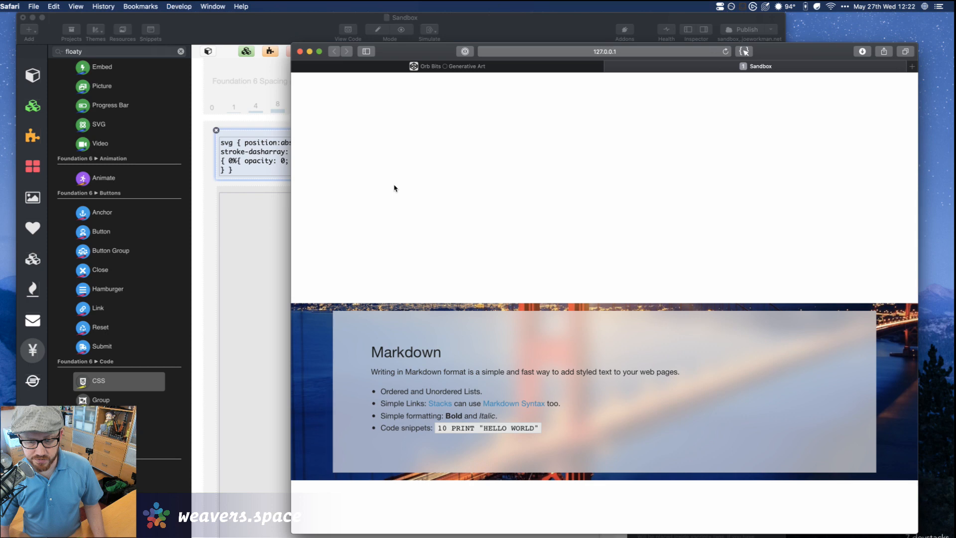
Inspect the previewed page's body element and its styles in the Web Inspector, and close the inspector
drag(786, 47, 779, 50)
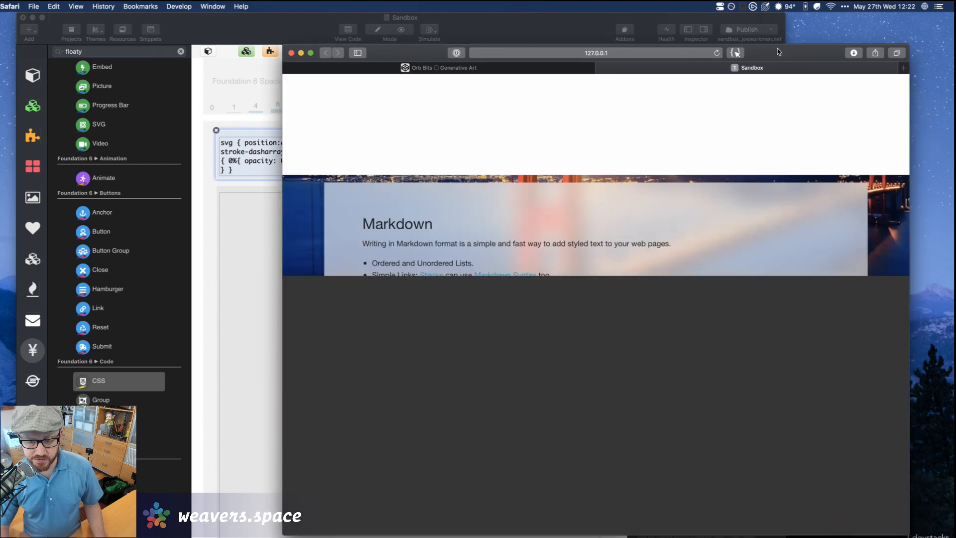
key(alt+super+i)
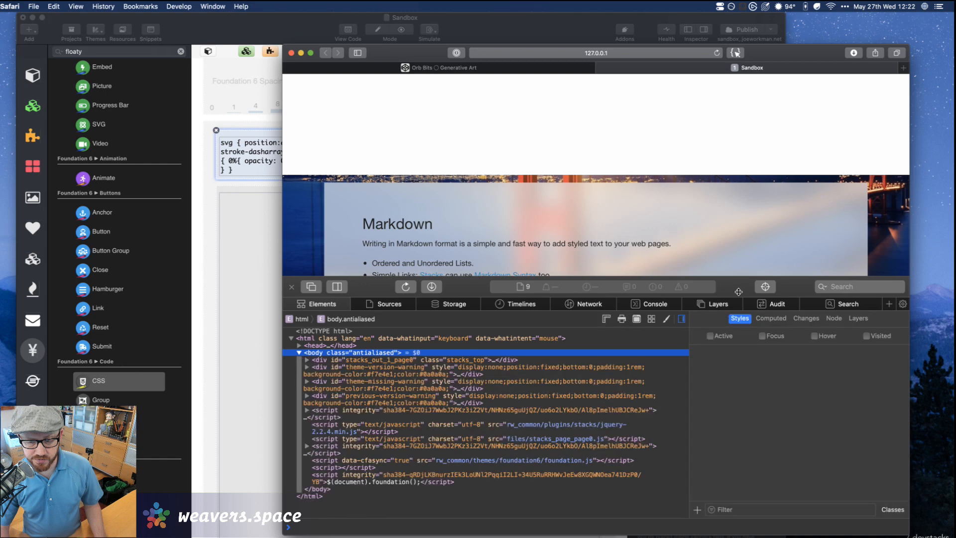
click(741, 317)
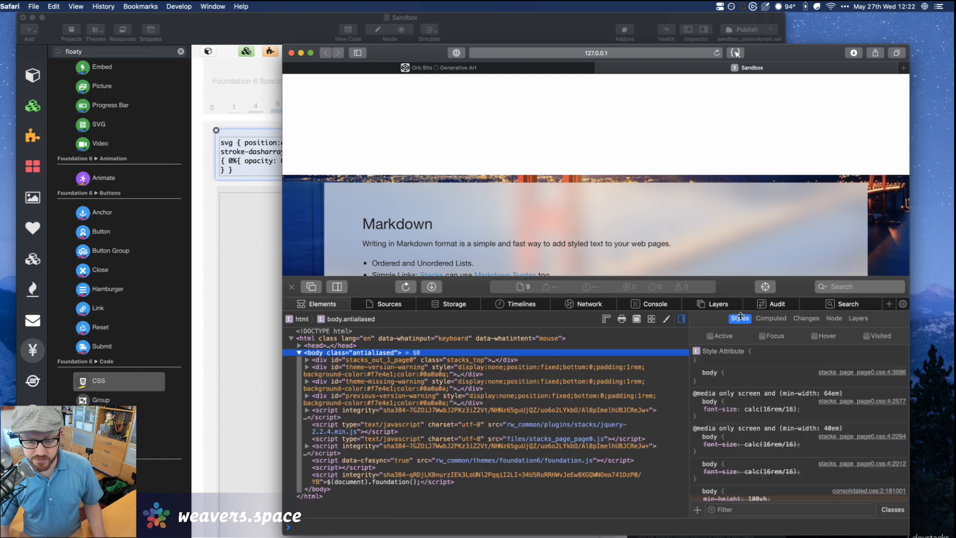
drag(741, 286, 741, 315)
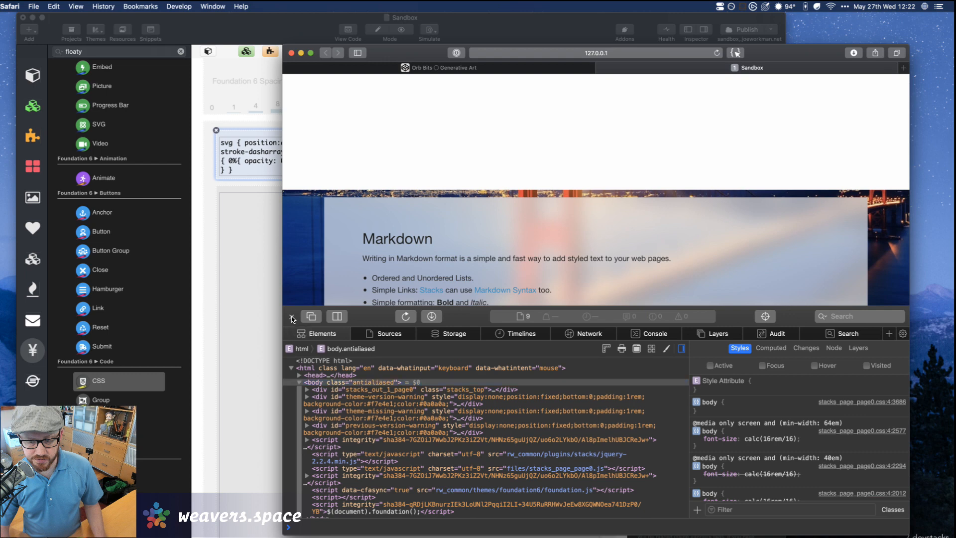
click(293, 318)
In RapidWeaver's CSS stack, set the svg rule's position to fixed and save the edit
click(253, 148)
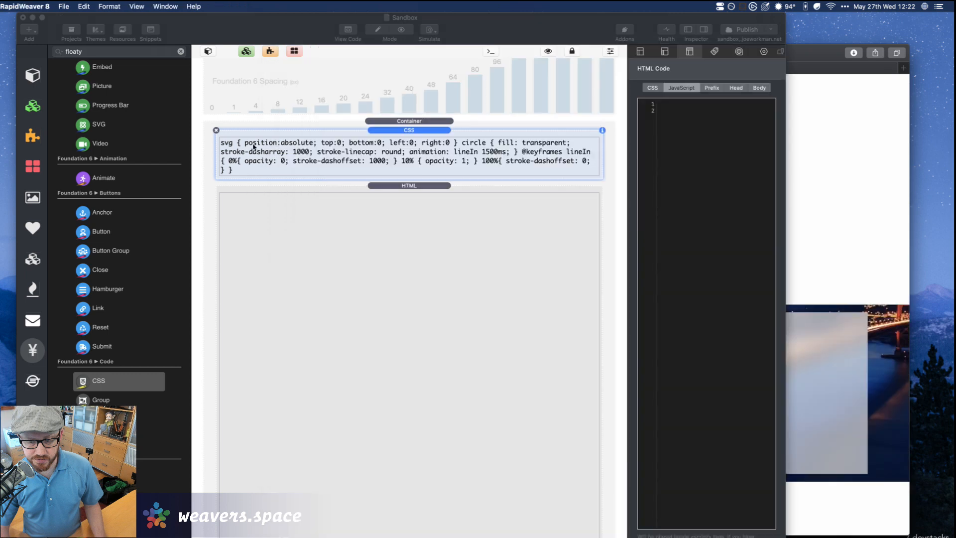
click(288, 145)
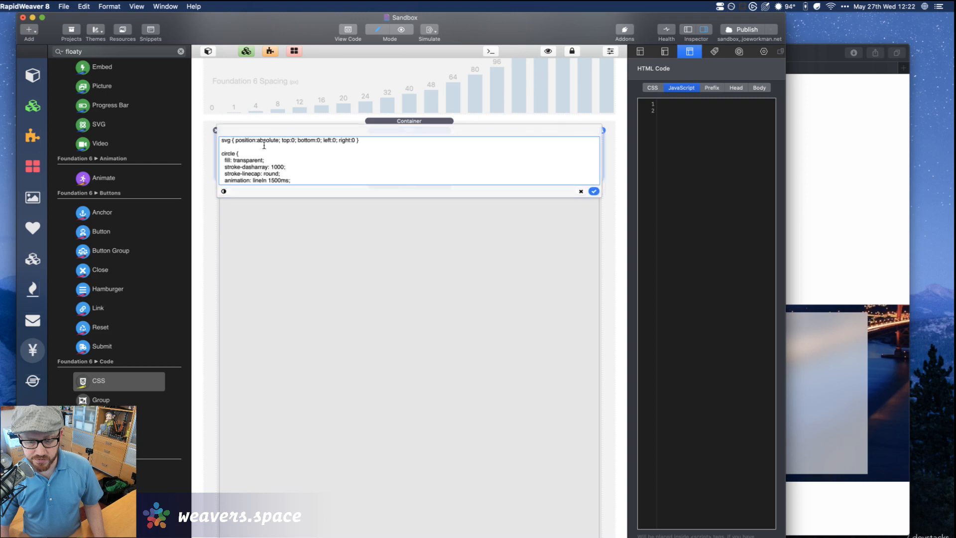
double_click(264, 141)
text(f)
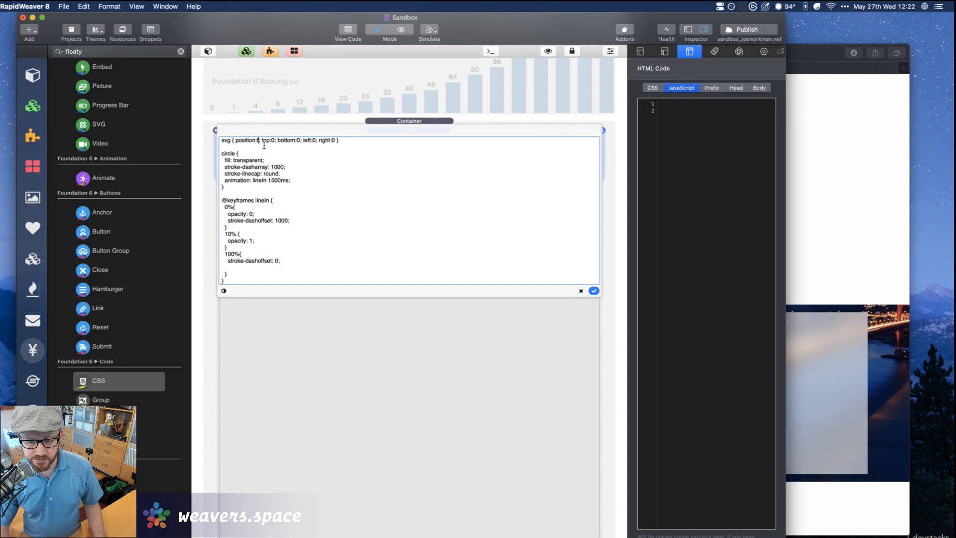
text(ixed)
click(594, 290)
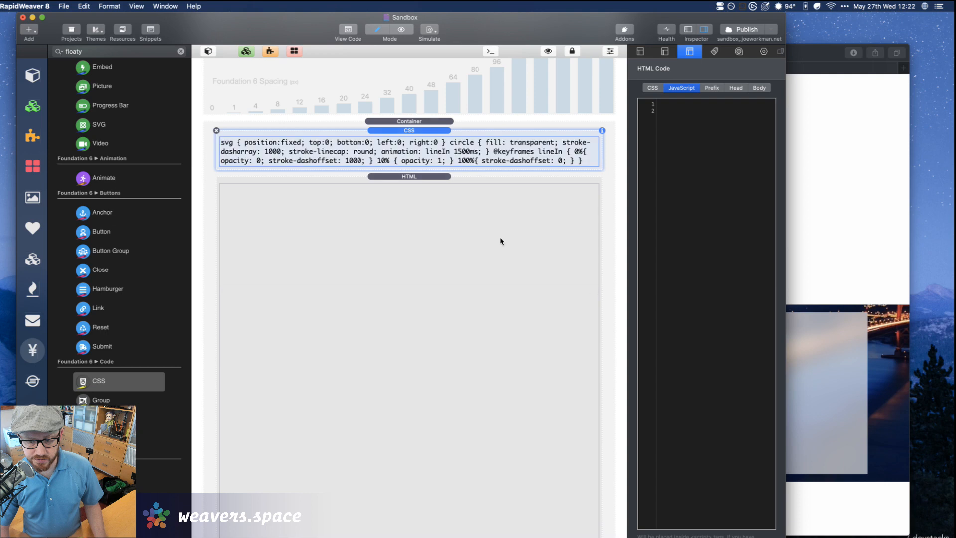
Replace the CSS stack's code with the pen's full CSS, including the html, body rule with the #111111 background and crosshair cursor
double_click(319, 155)
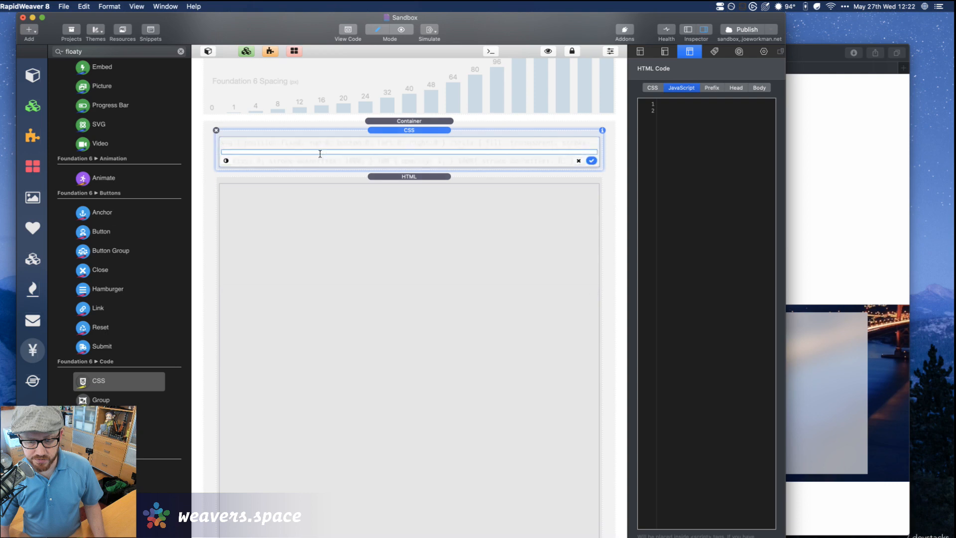
key(super+a)
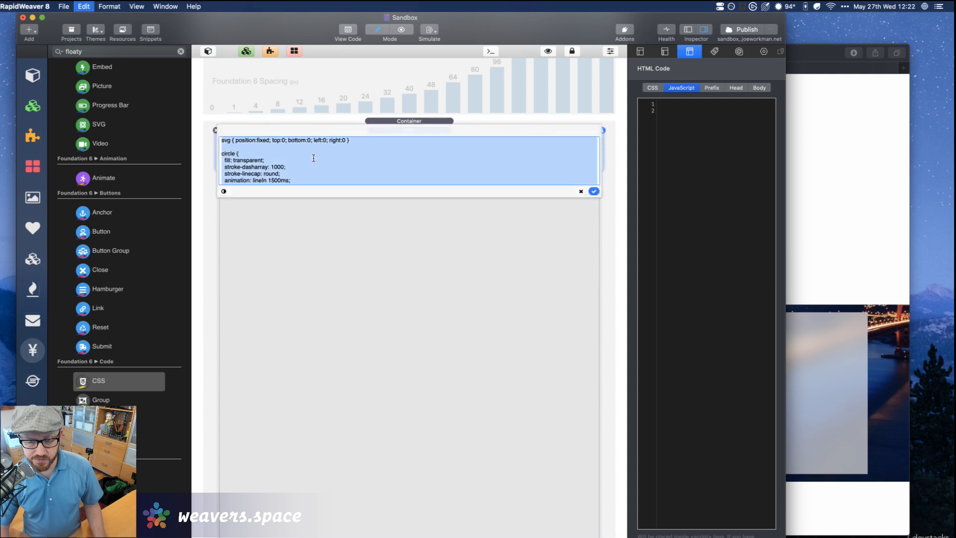
key(super+x)
key(super+Return)
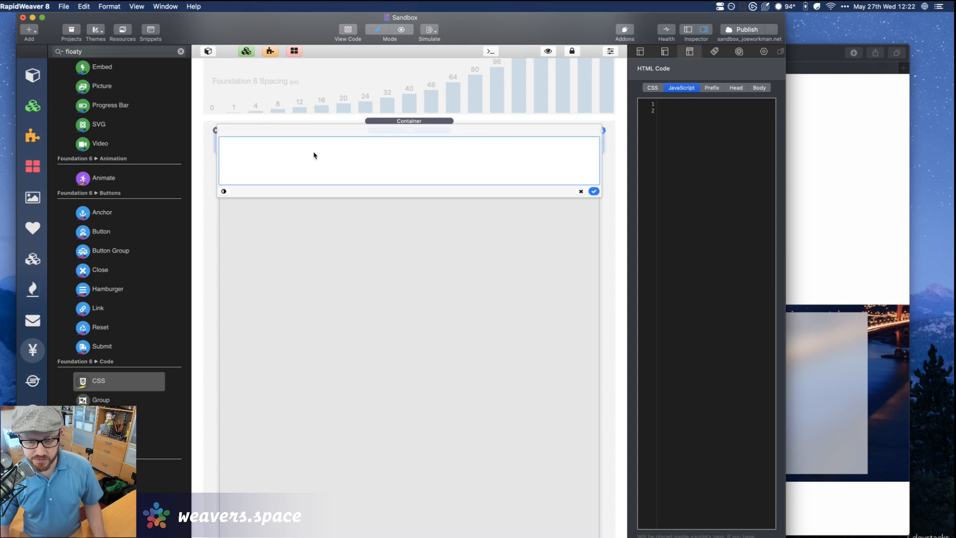
click(314, 155)
key(super+v)
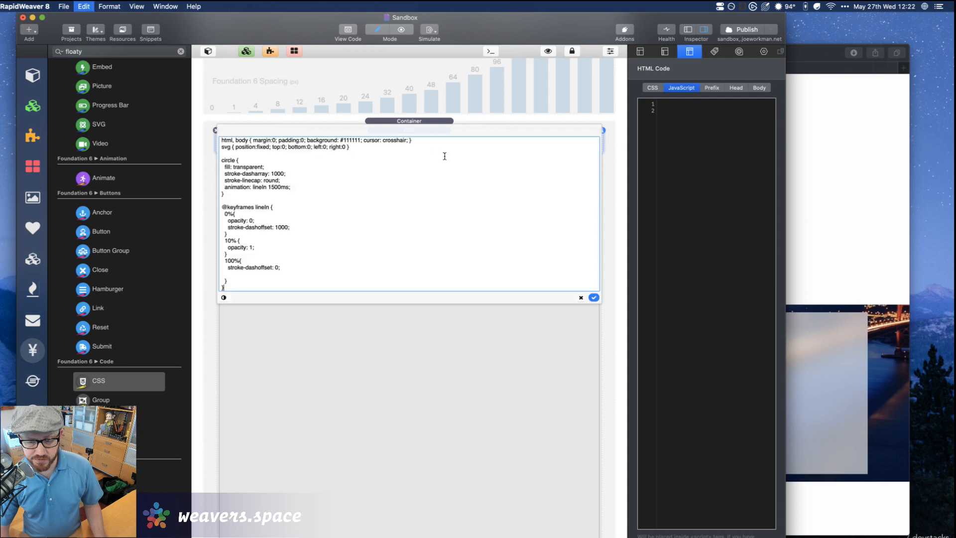
click(594, 298)
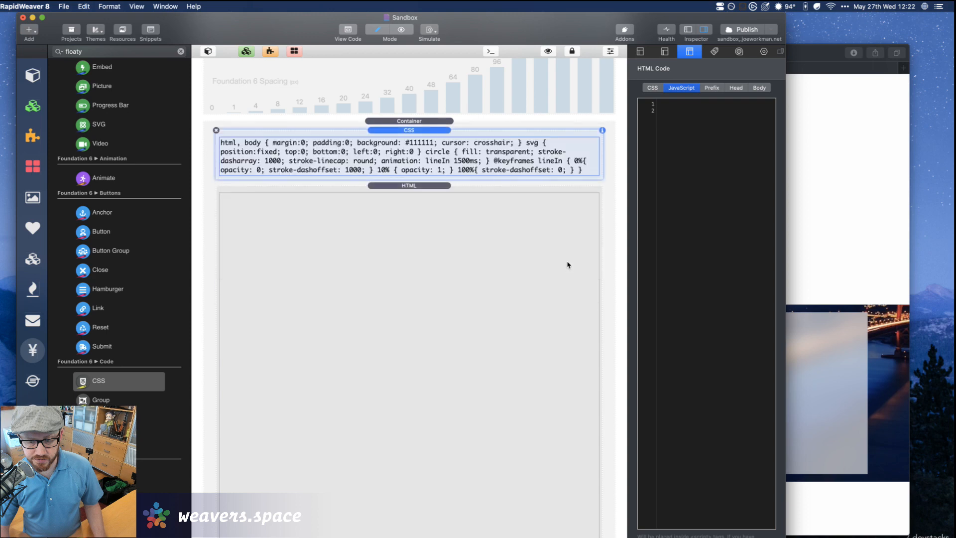
Check the orb artwork in the Safari preview of the Sandbox page
key(super+Tab)
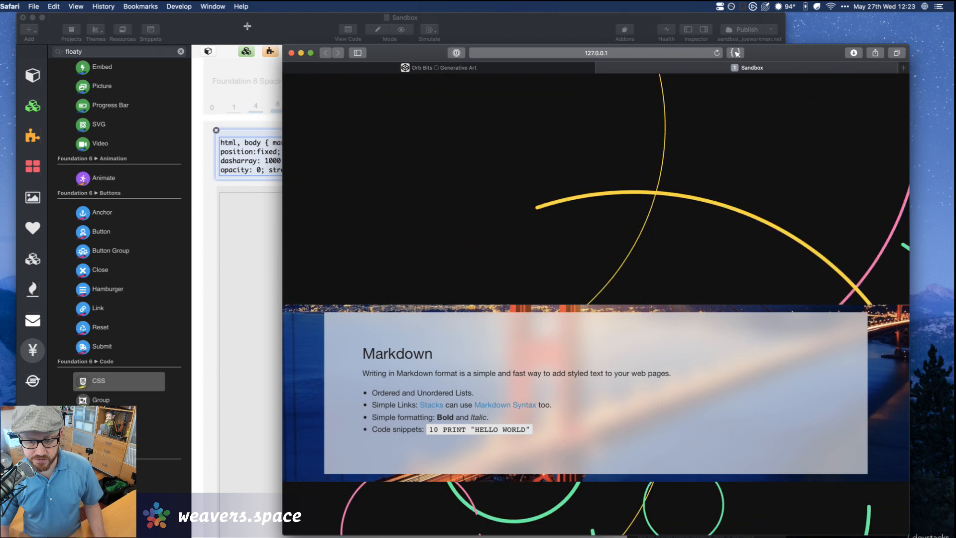
click(222, 23)
click(851, 153)
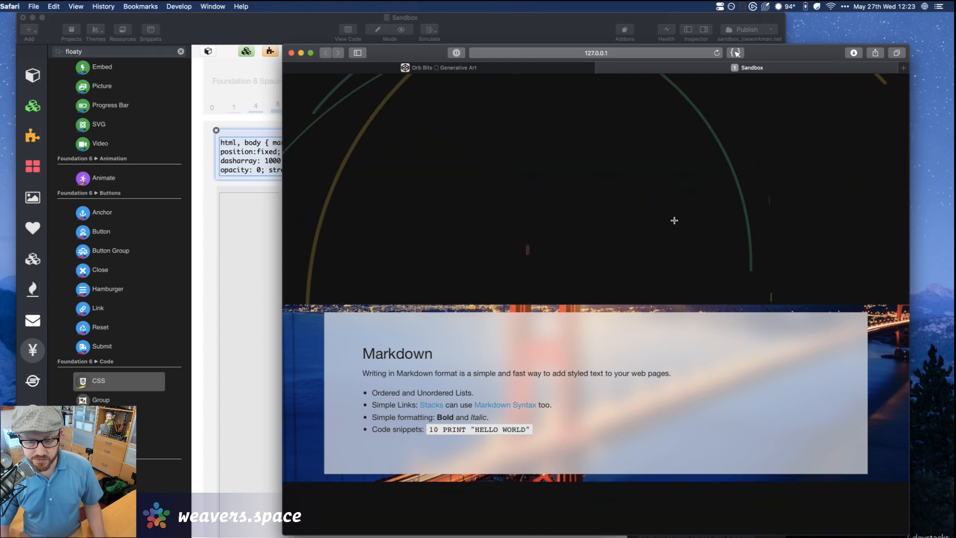
In RapidWeaver, set the visibility of the container holding the Markdown section, below the HTML stack, to Hide
click(241, 263)
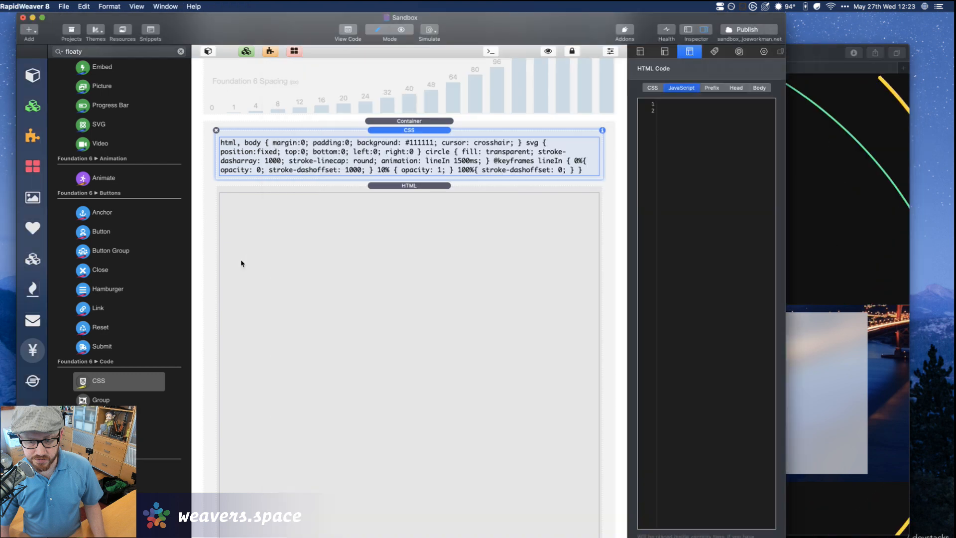
click(296, 282)
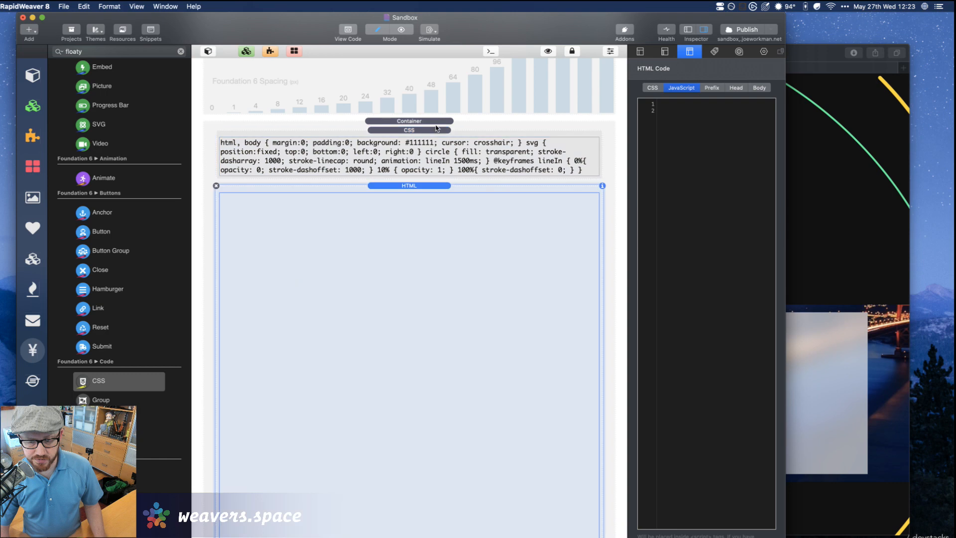
scroll(506, 314, down, 10)
scroll(425, 230, up, 5)
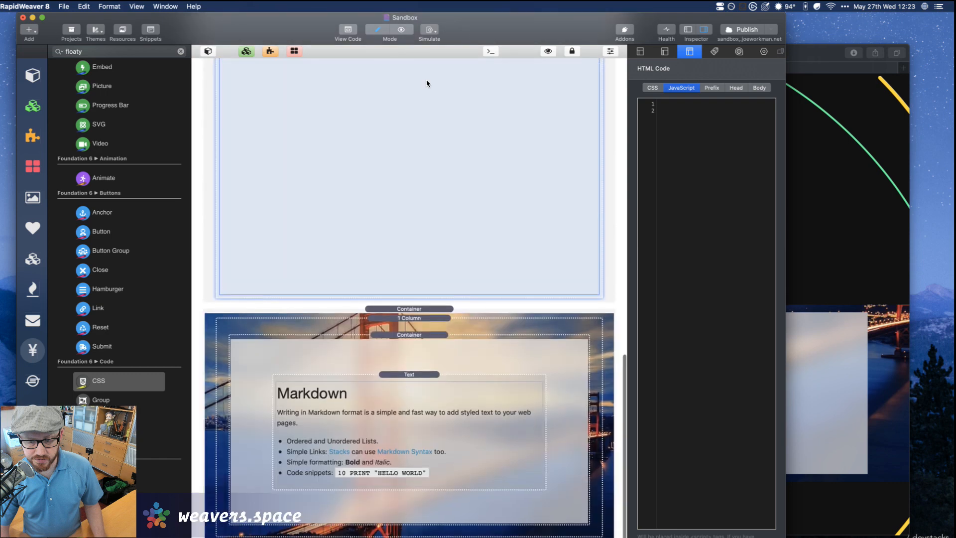
click(466, 313)
scroll(588, 276, up, 5)
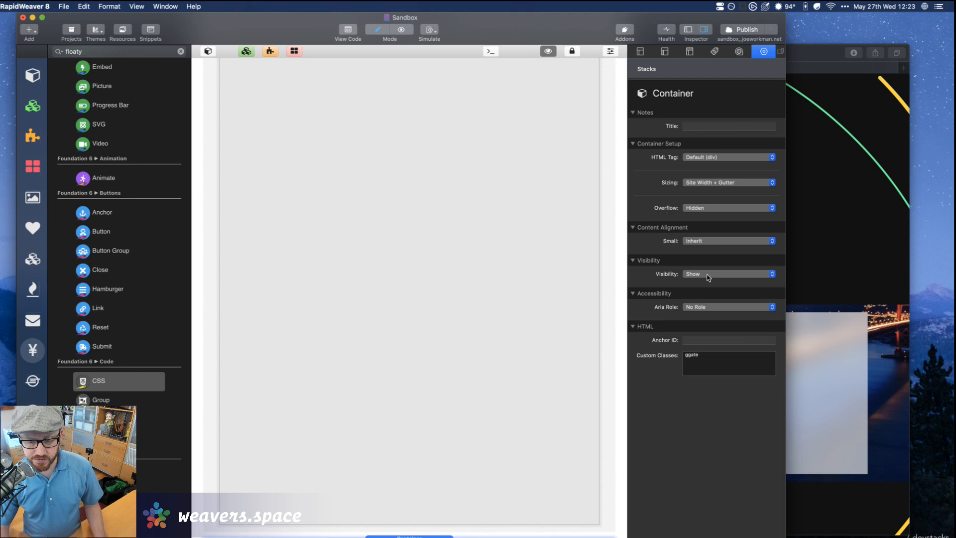
click(709, 277)
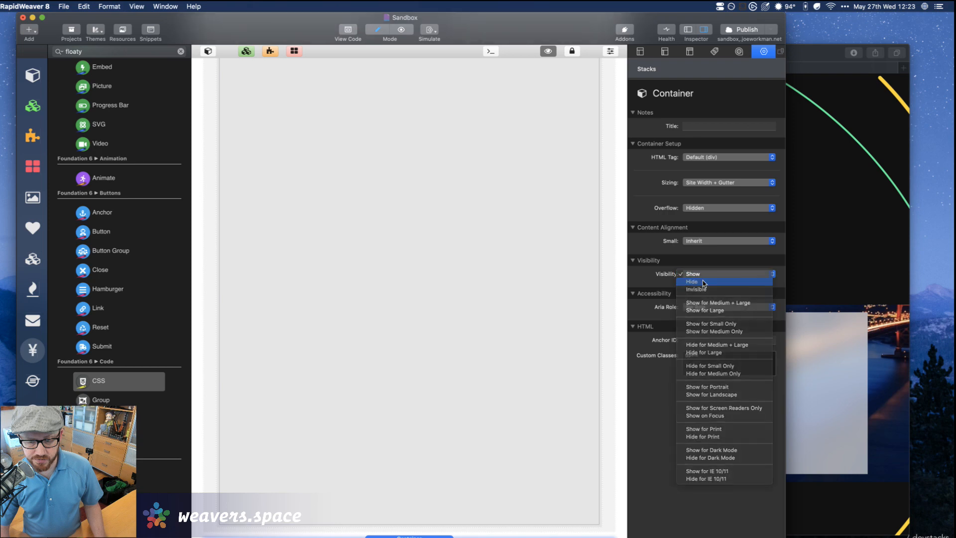
click(704, 282)
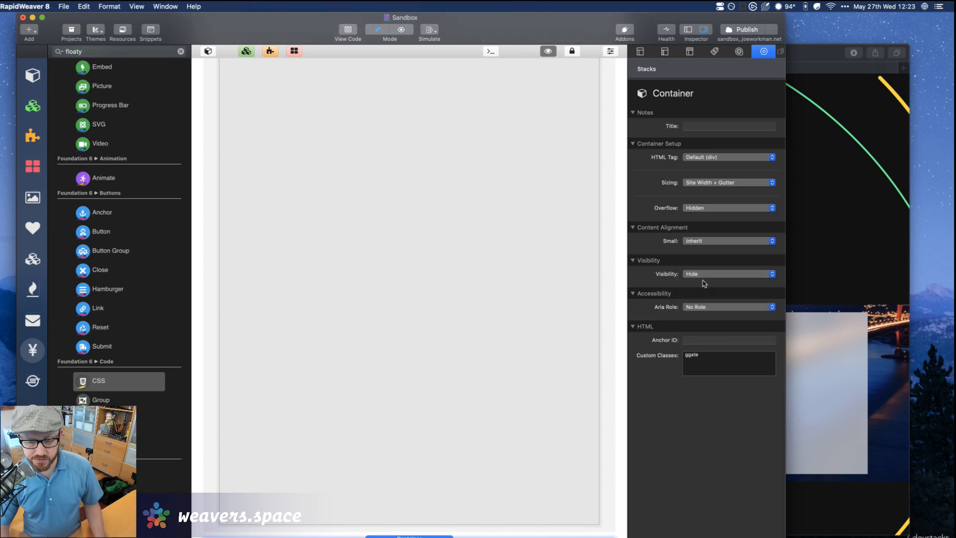
Reload the Sandbox preview in Safari, compare it with the CSS stack in RapidWeaver, and redraw the circles
key(super+Tab)
key(super+r)
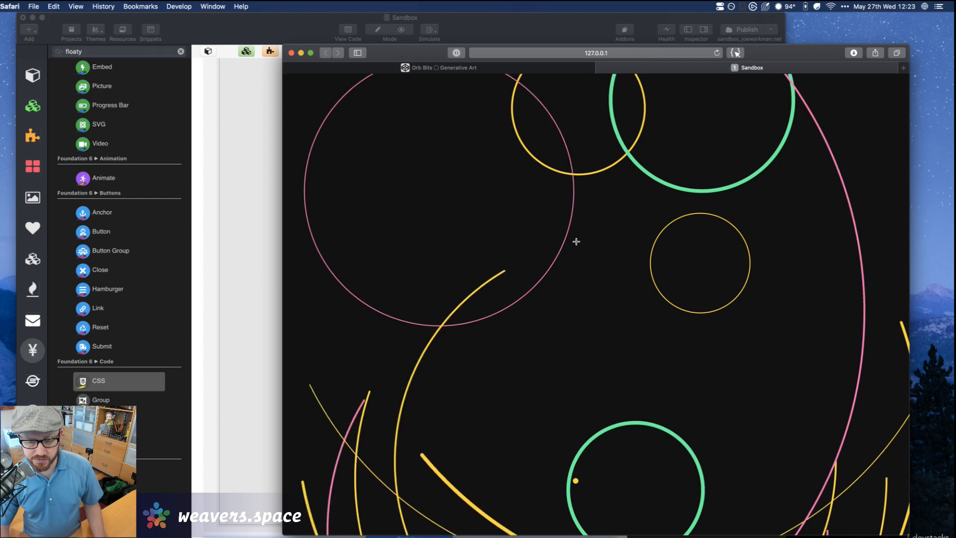
click(272, 25)
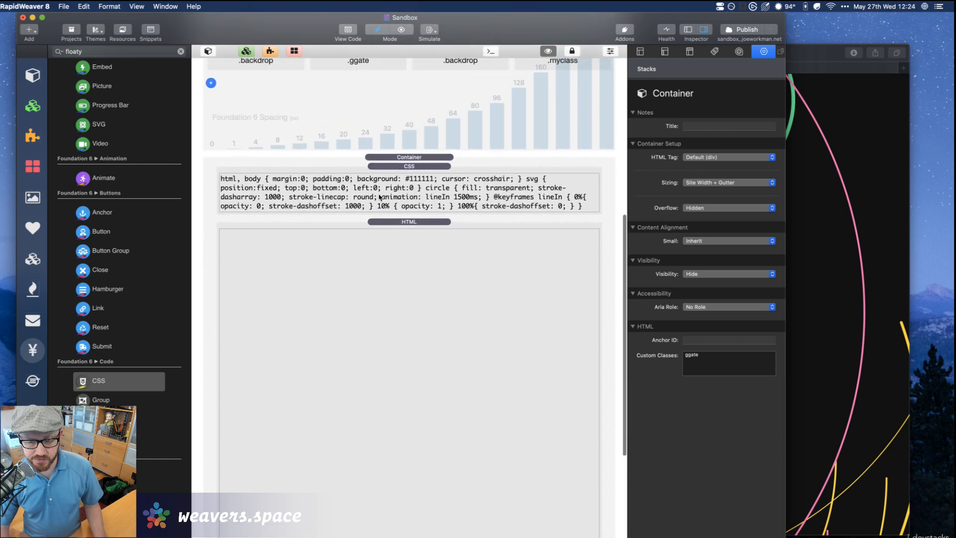
click(381, 189)
click(895, 124)
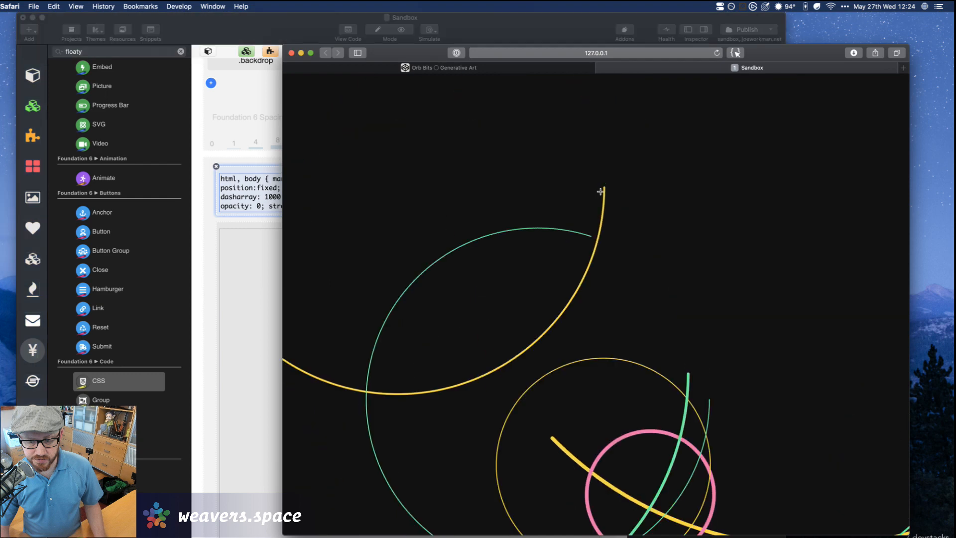
click(601, 192)
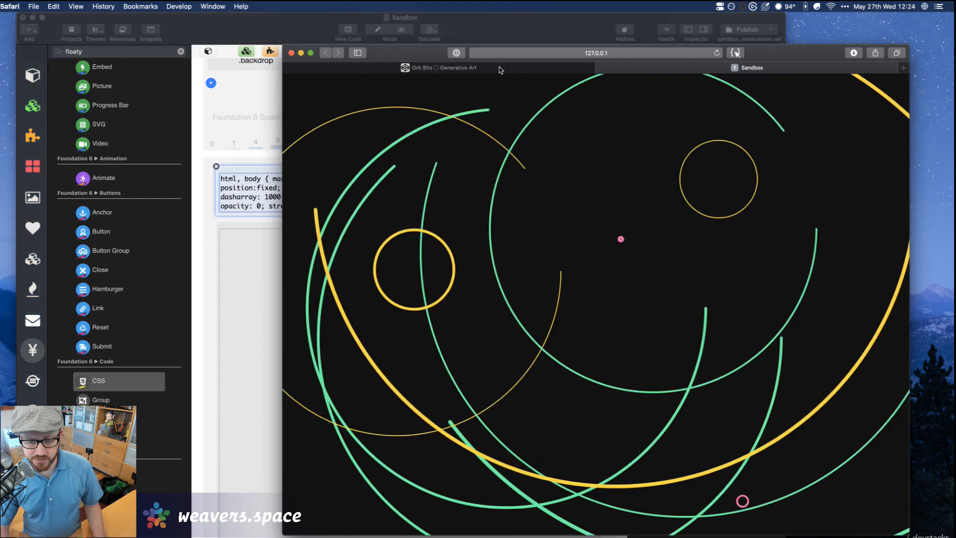
Review the Orb Bits pen's HTML, CSS and JS code on CodePen
click(486, 71)
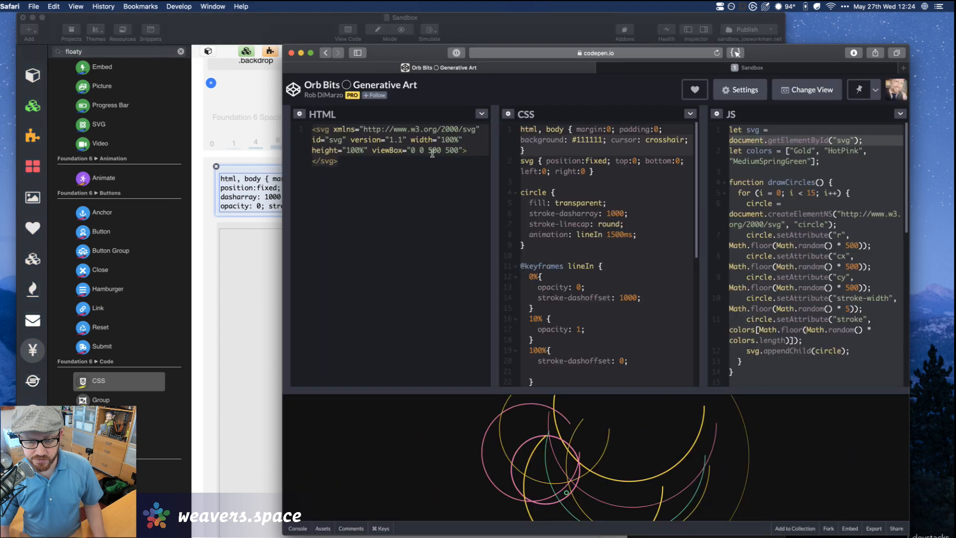
click(247, 26)
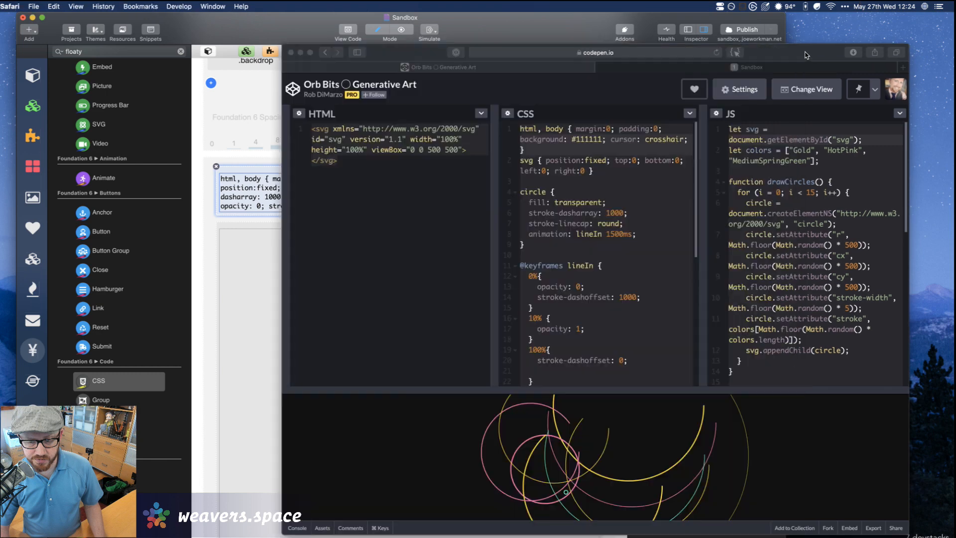
click(811, 52)
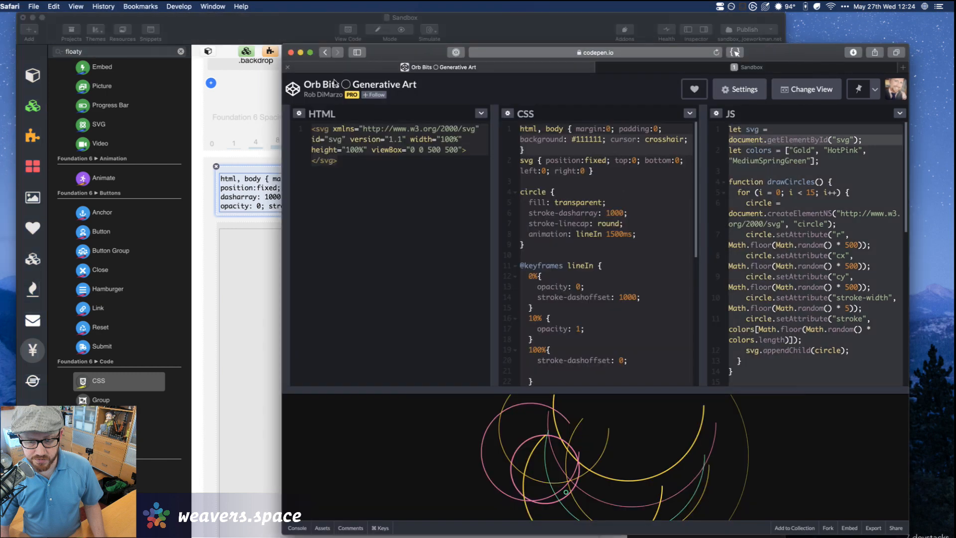
drag(814, 56, 761, 71)
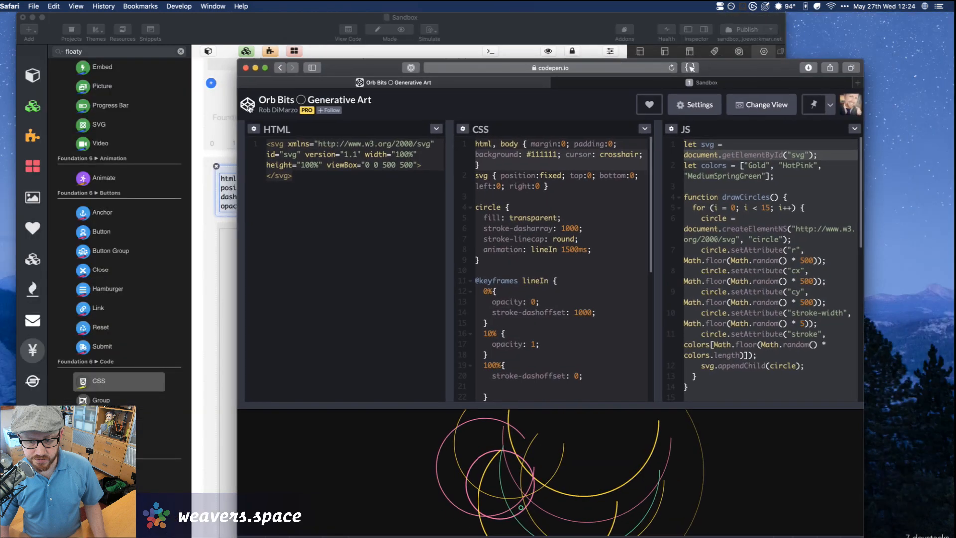
Open the CodePen home page in a new tab and close the Sandbox preview tab
super+click(248, 105)
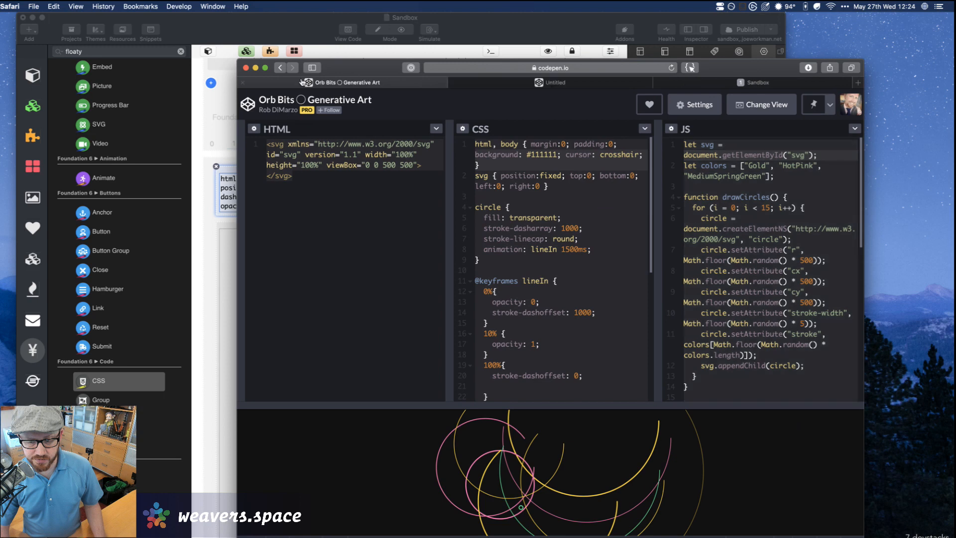
click(519, 85)
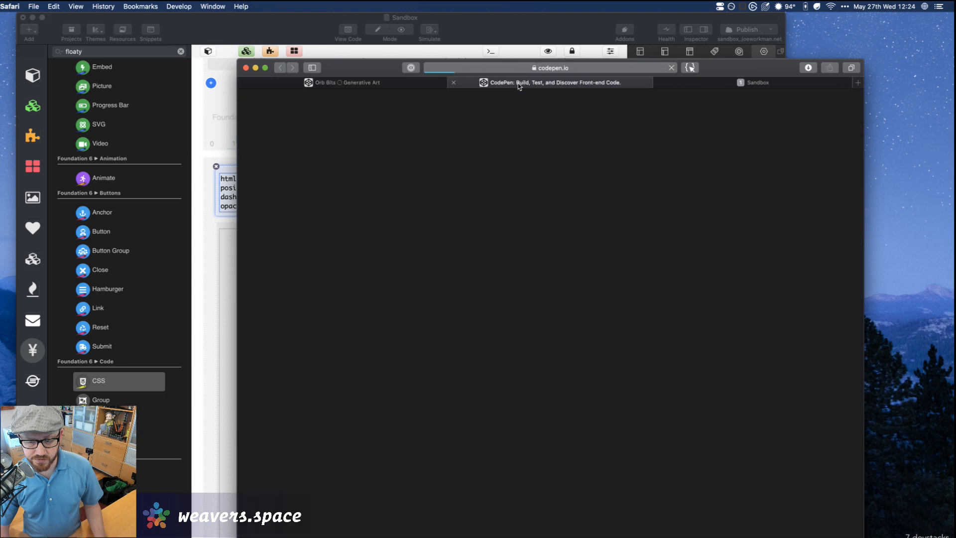
drag(722, 71, 765, 55)
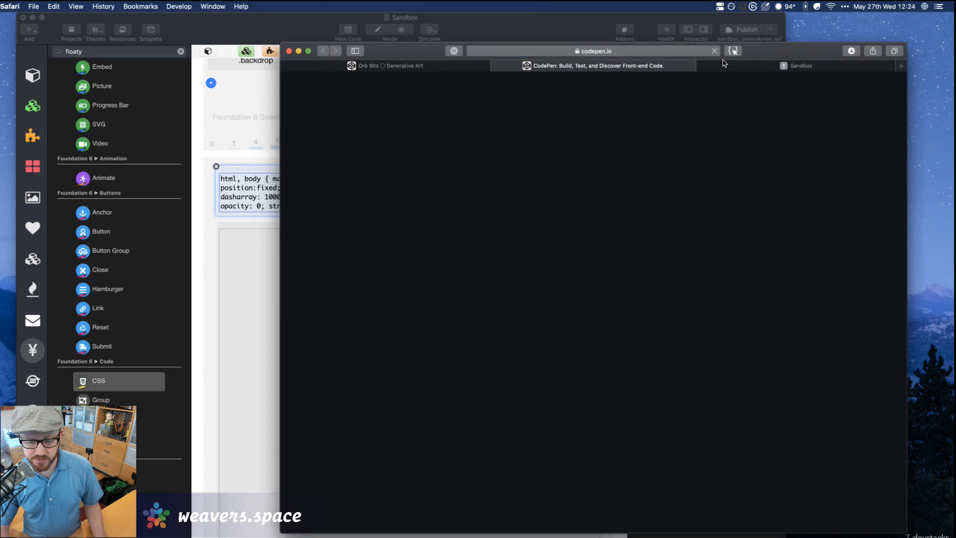
click(703, 66)
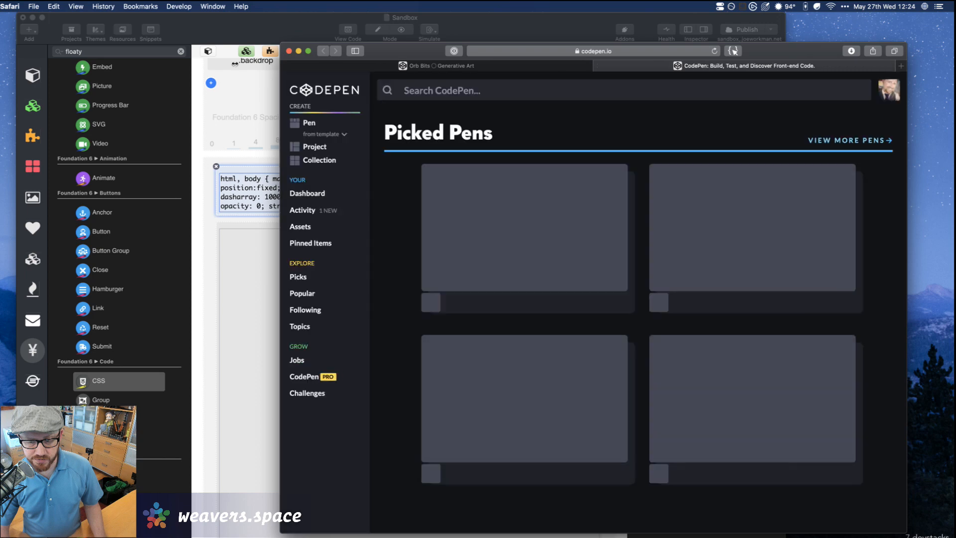
Switch to RapidWeaver, save the Sandbox project, and discard a newly created untitled project
click(237, 25)
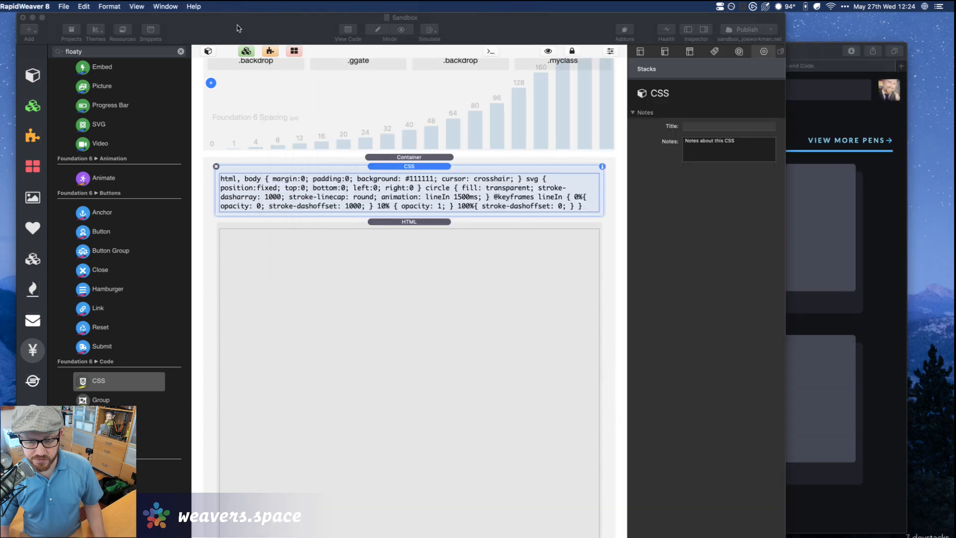
key(super+s)
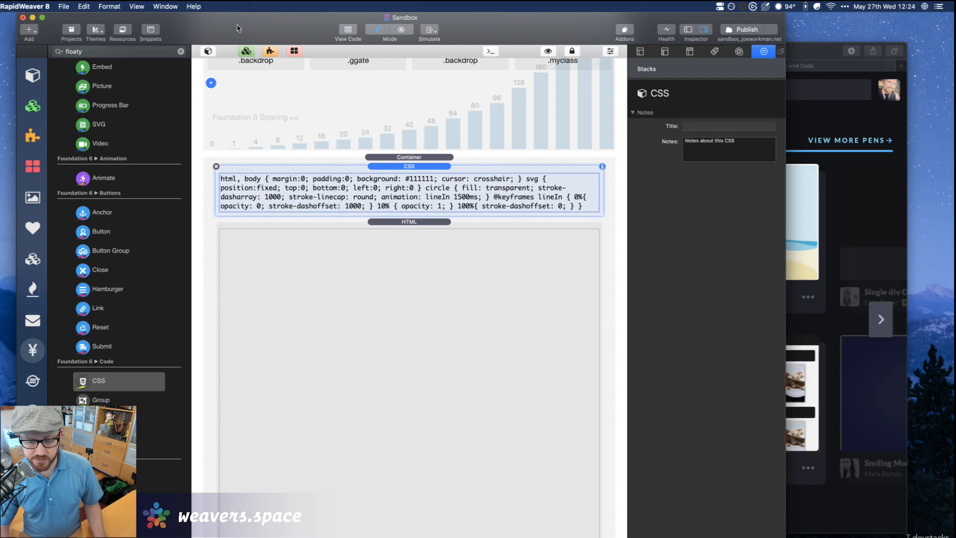
key(super+n)
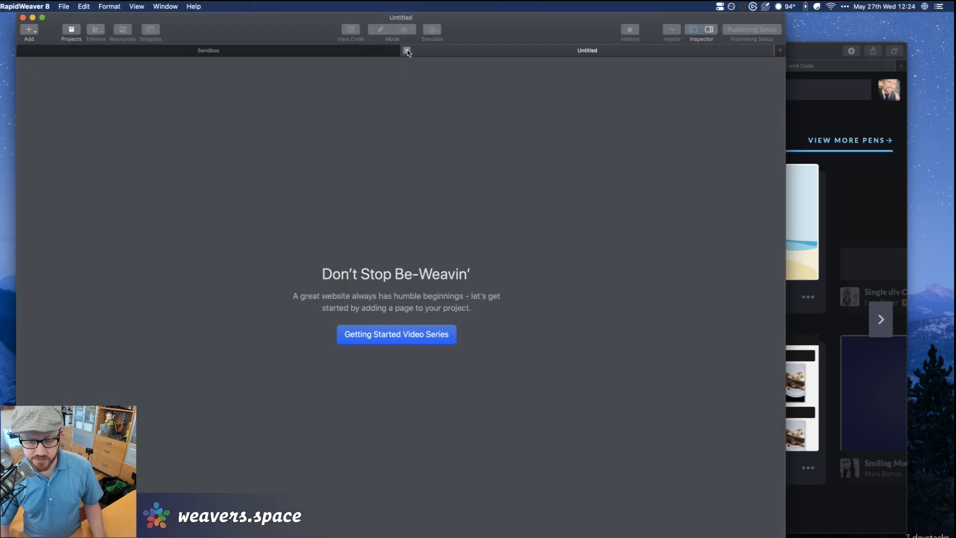
click(407, 50)
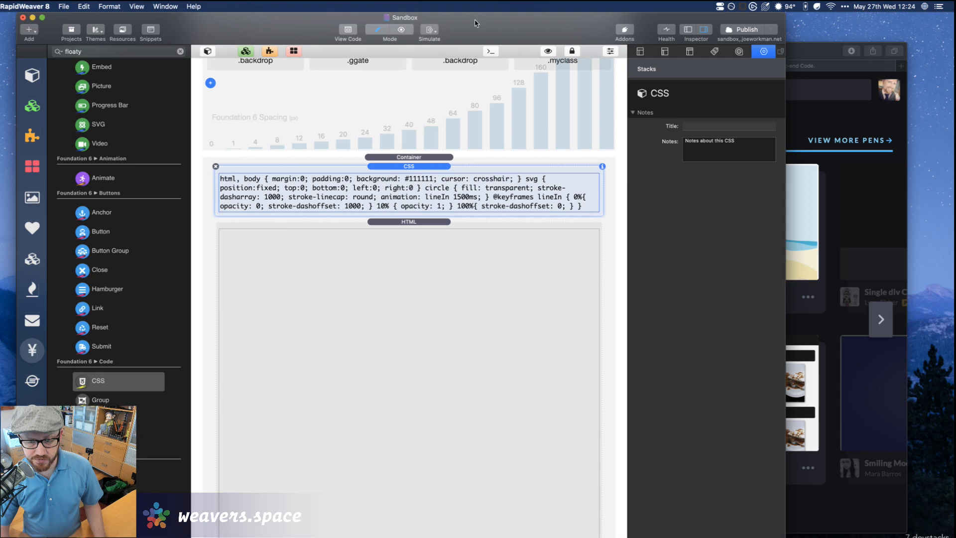
Create a new RapidWeaver project and add a Stacks page to it
key(super+s)
key(super+n)
key(super+s)
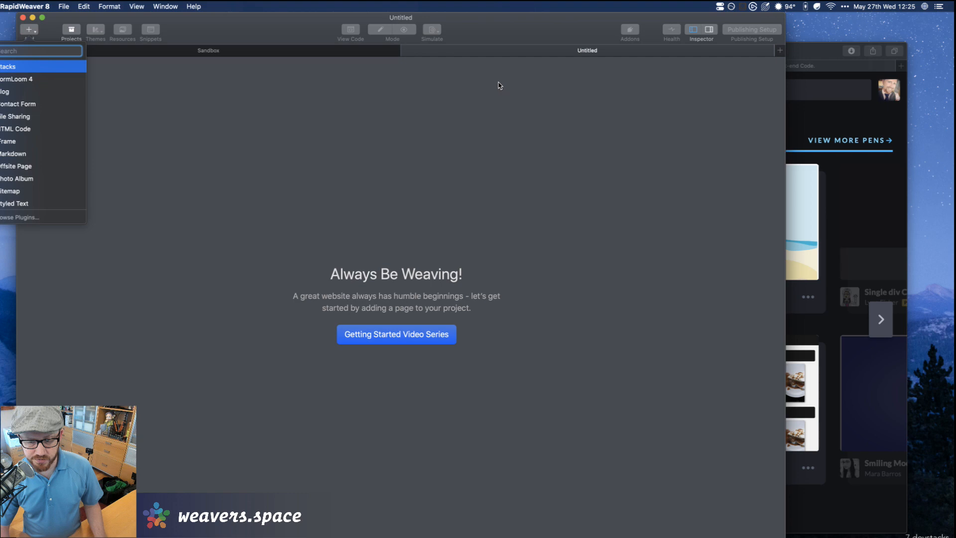
key(Return)
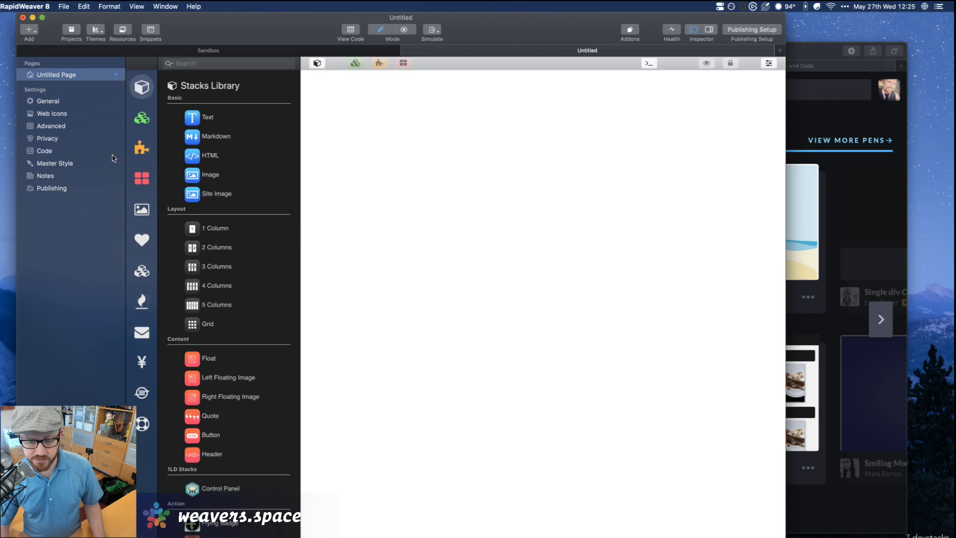
Add a Foundation 6 Site Styles stack to the empty page and show its settings in the inspector
click(142, 362)
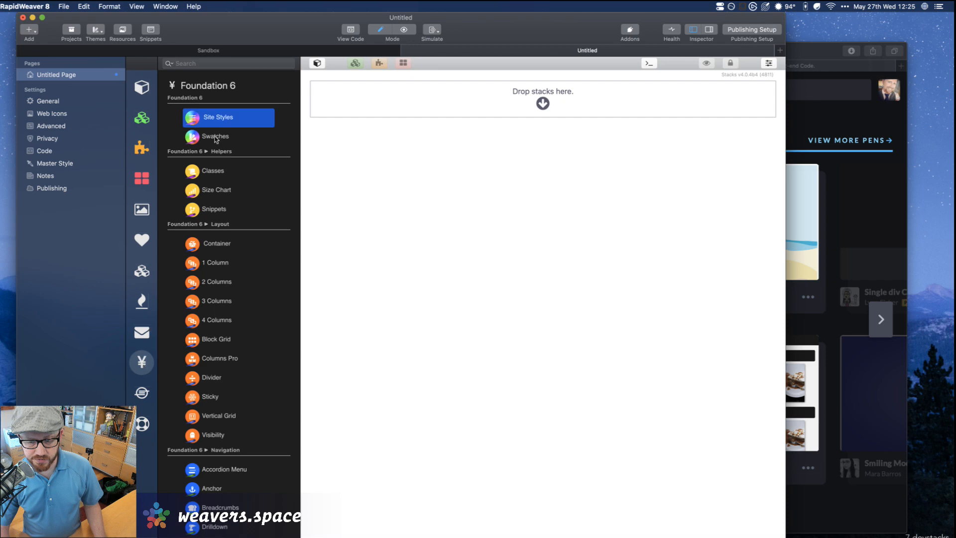
drag(421, 115, 544, 88)
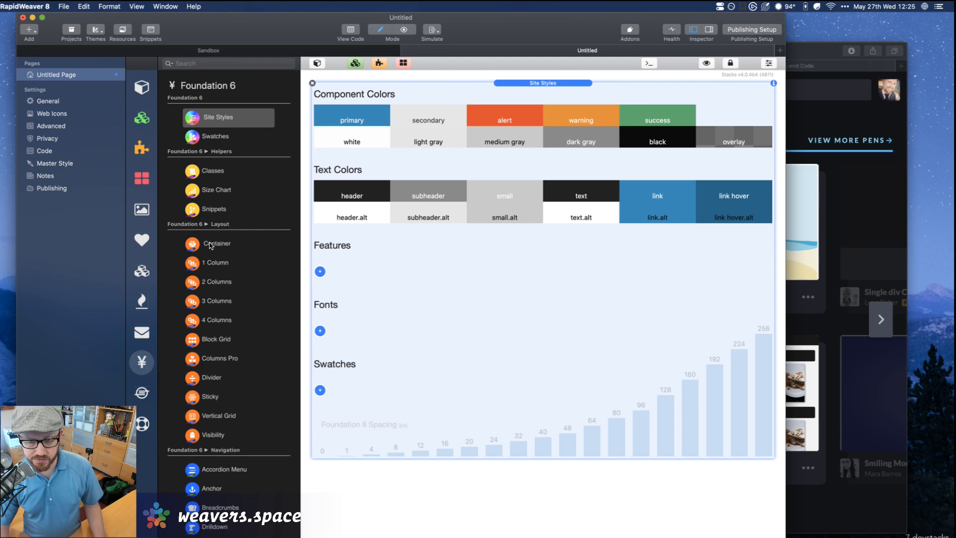
key(alt+super+i)
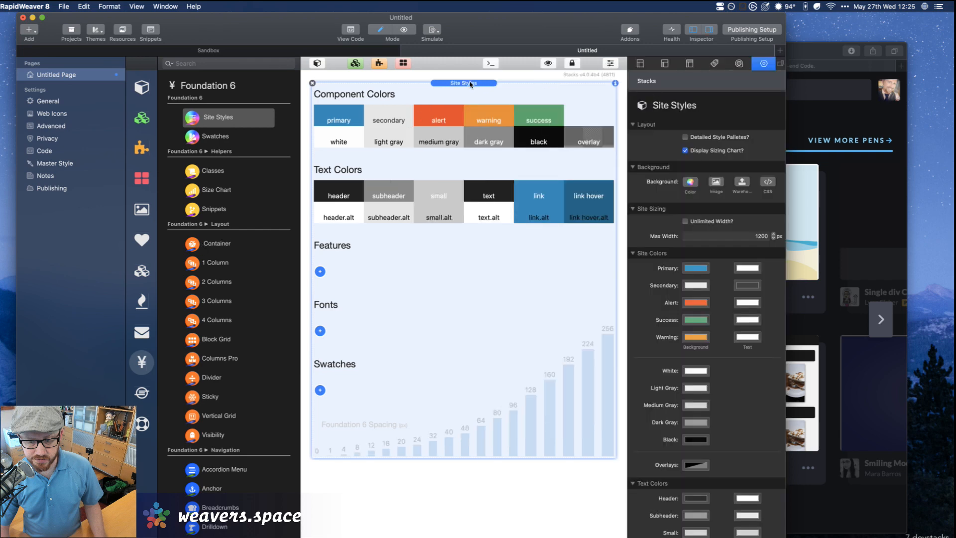
Switch to Safari, view the illumina - pure JavaScript pen among CodePen's Picked Pens, and return to the list
click(822, 54)
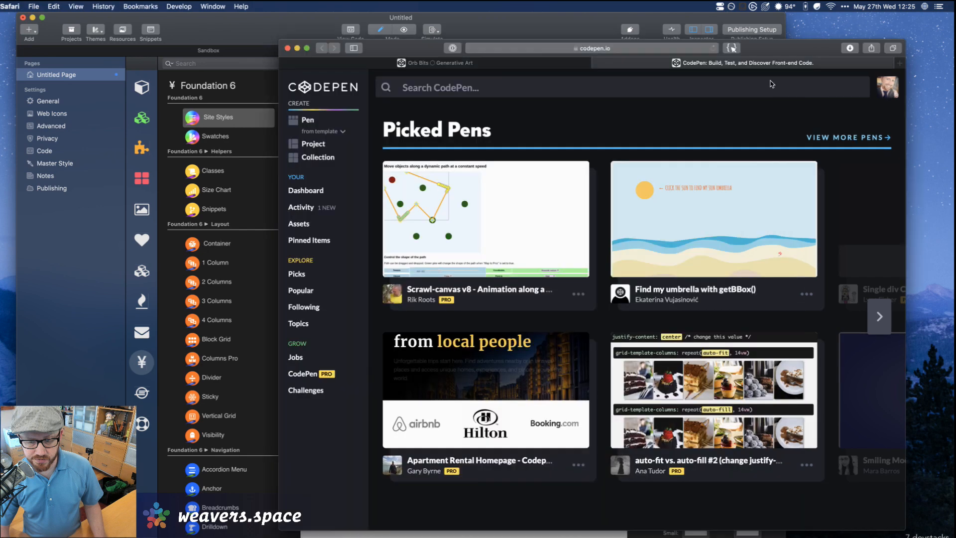
click(878, 317)
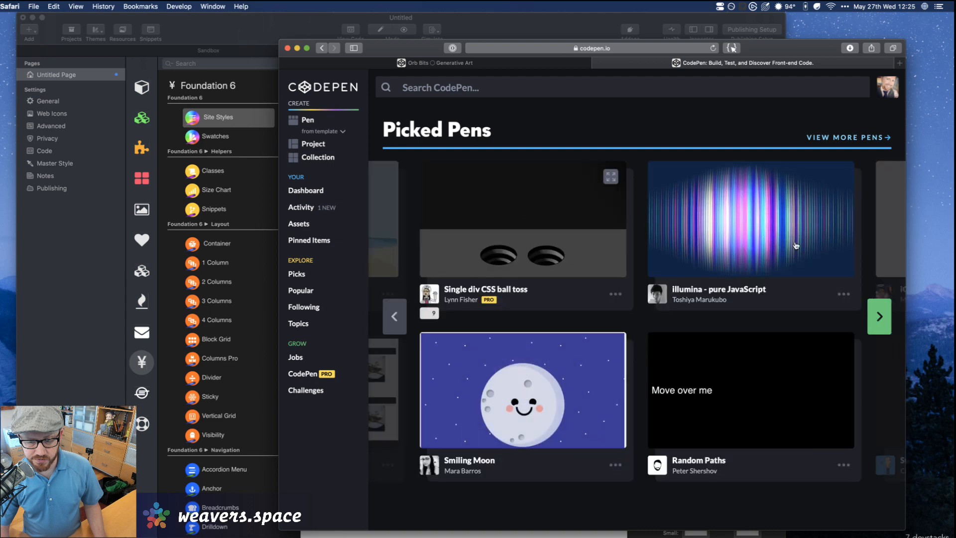
click(756, 217)
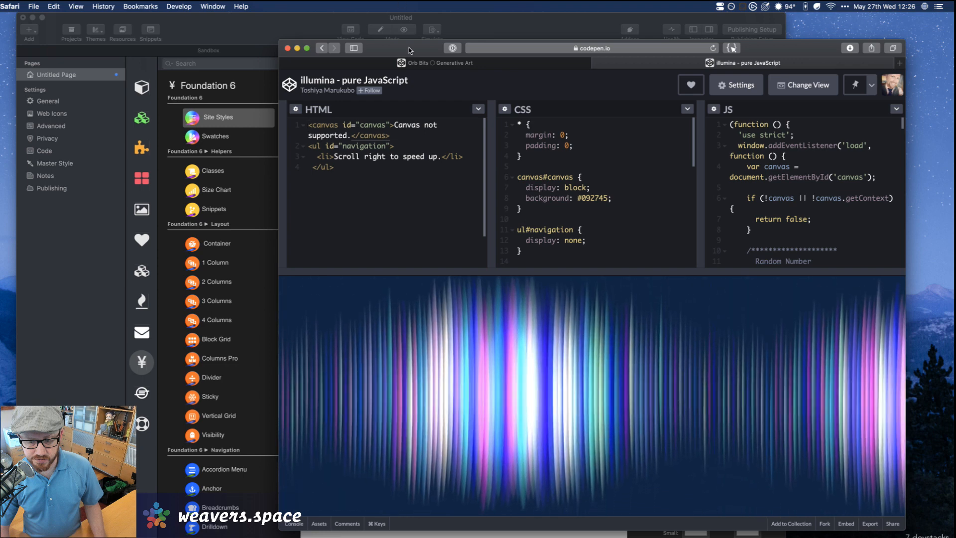
click(322, 47)
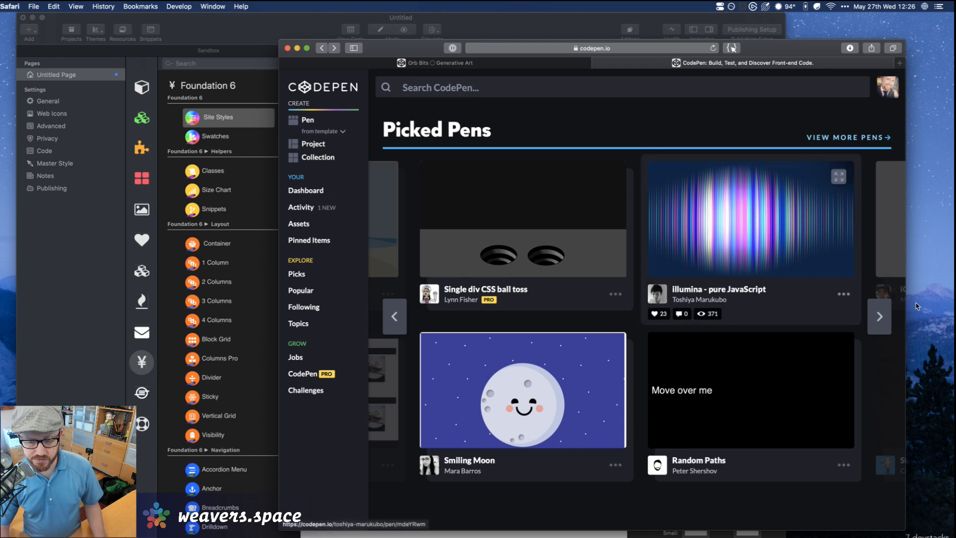
Browse further through the Picked Pens and open the Cursor Hover Effect pen's code
click(881, 317)
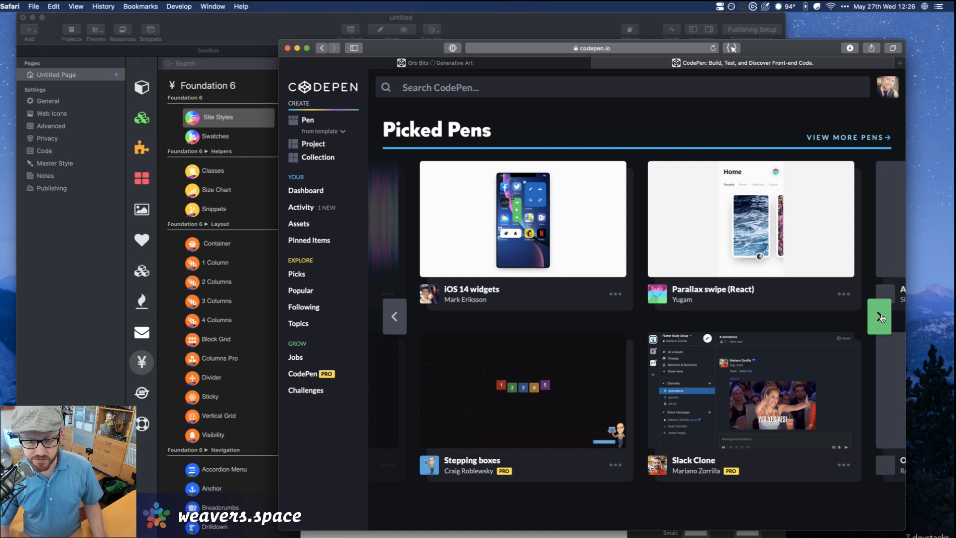
click(880, 317)
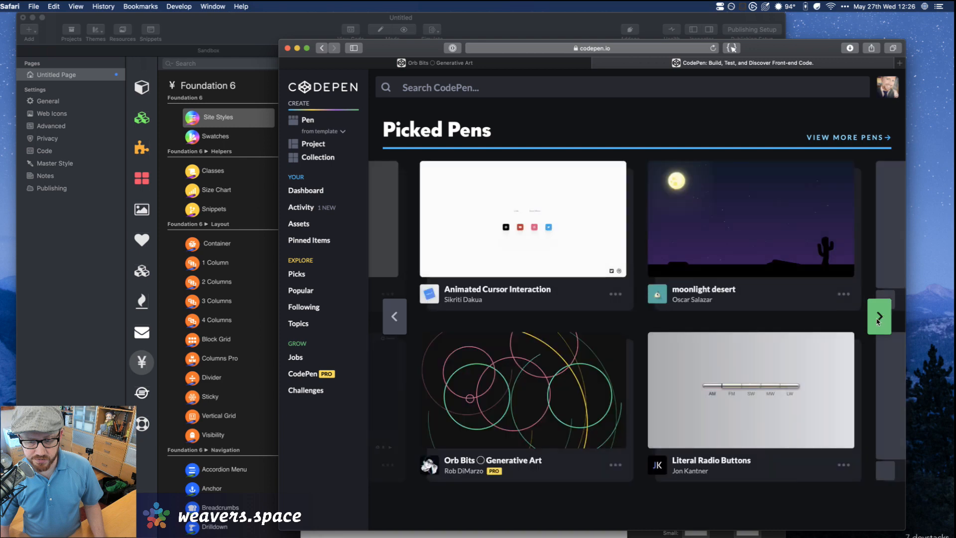
click(880, 318)
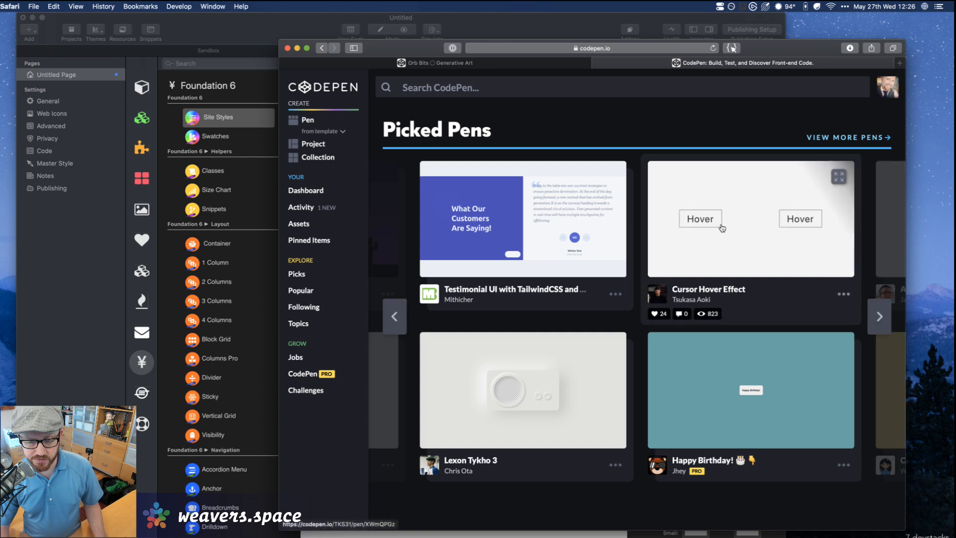
click(719, 224)
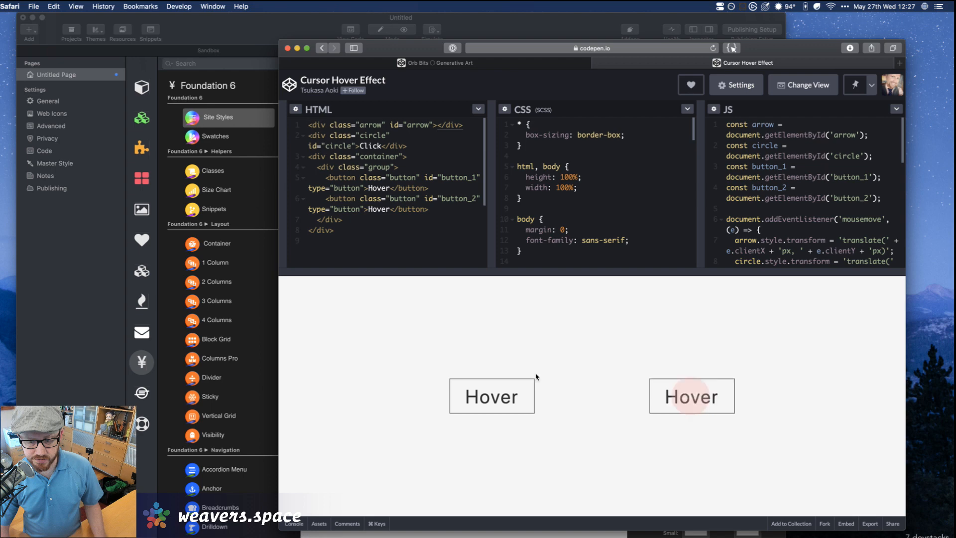
click(345, 157)
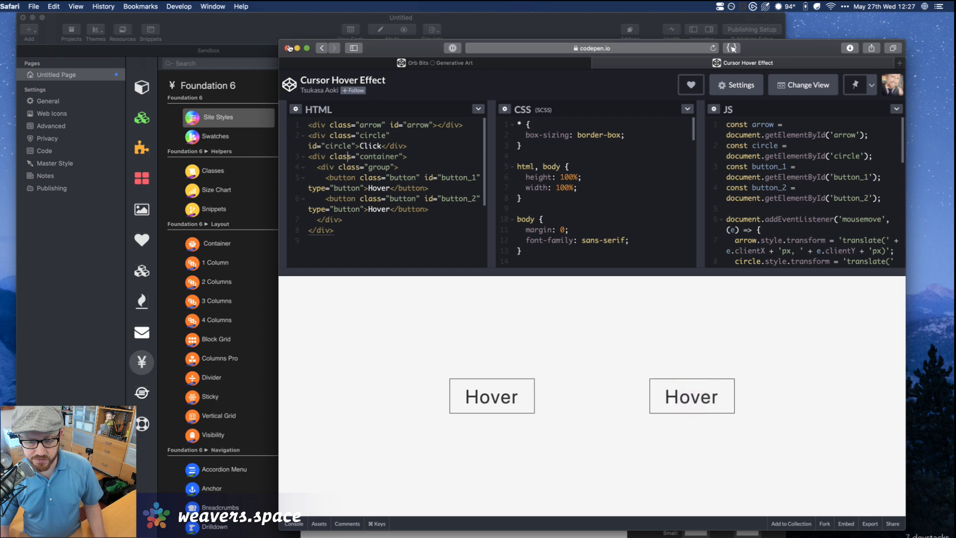
Switch to RapidWeaver, add a Container stack below Site Styles, and place a 1 Column stack inside it
click(273, 26)
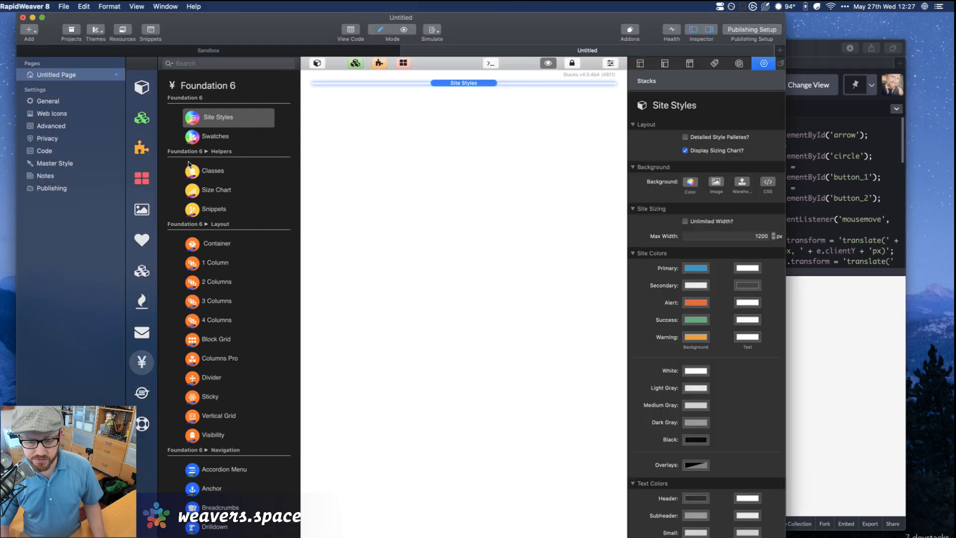
click(195, 245)
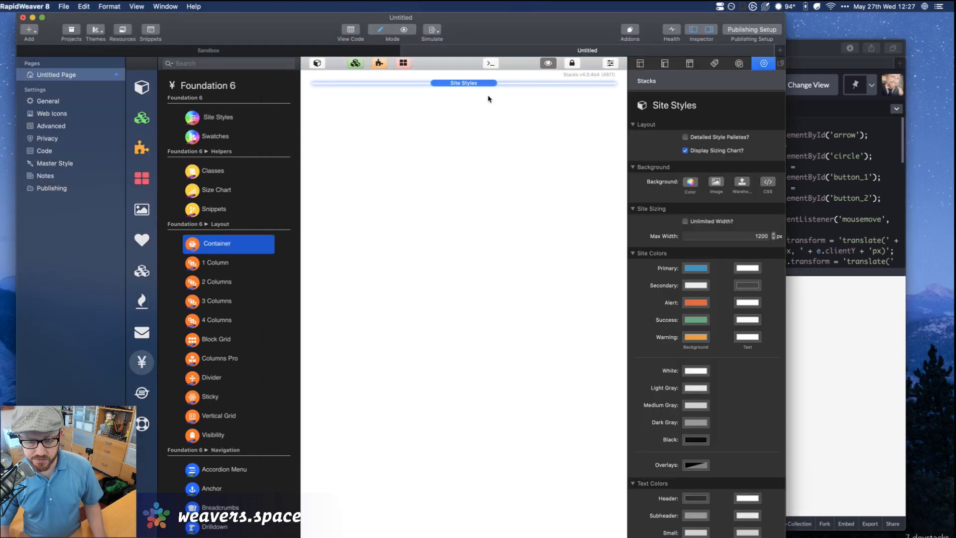
drag(489, 99, 490, 97)
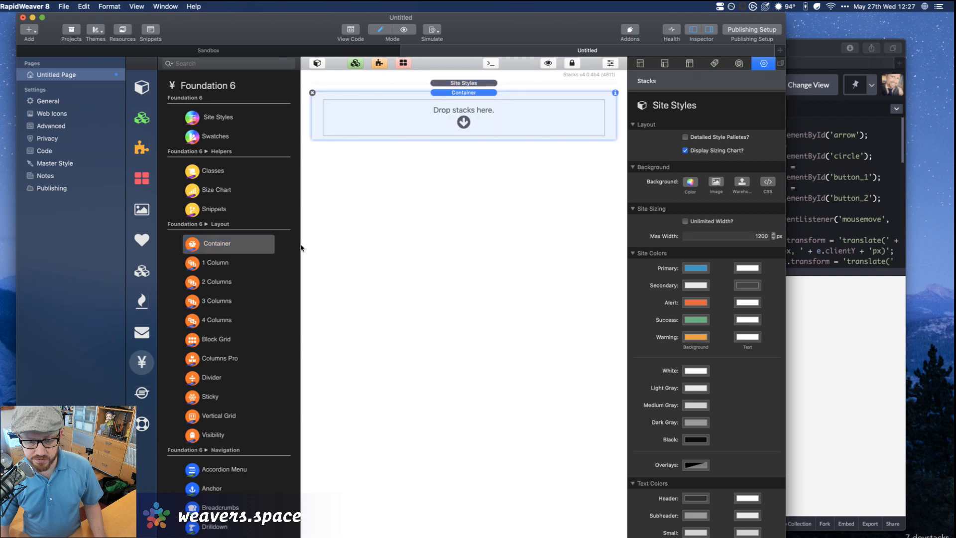
click(199, 264)
drag(198, 264, 416, 124)
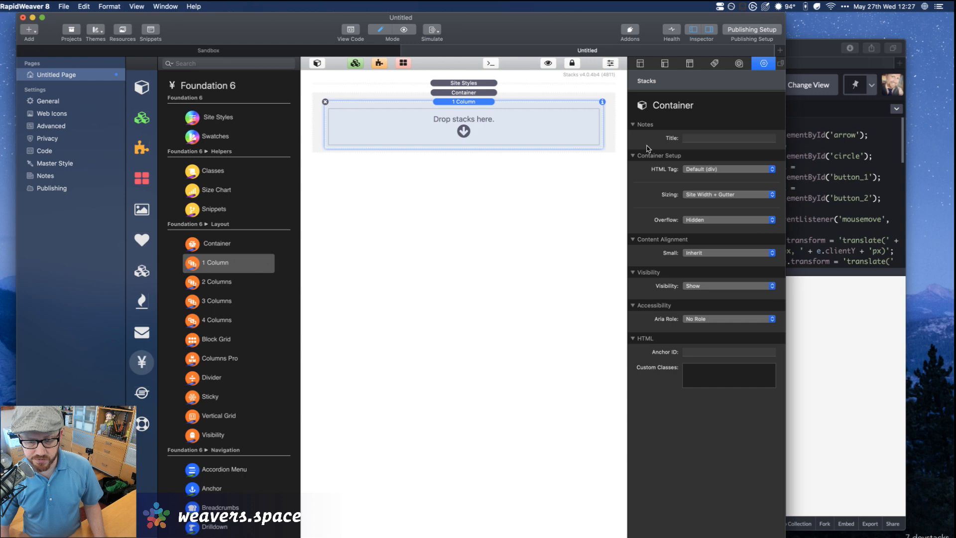
Enable horizontal and vertical margin and padding on the 1 Column stack
click(696, 238)
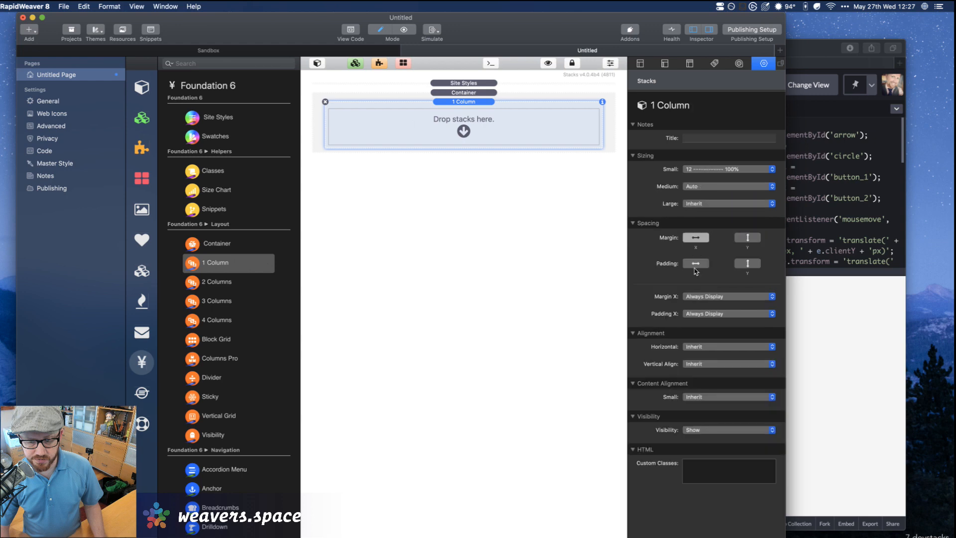
click(742, 263)
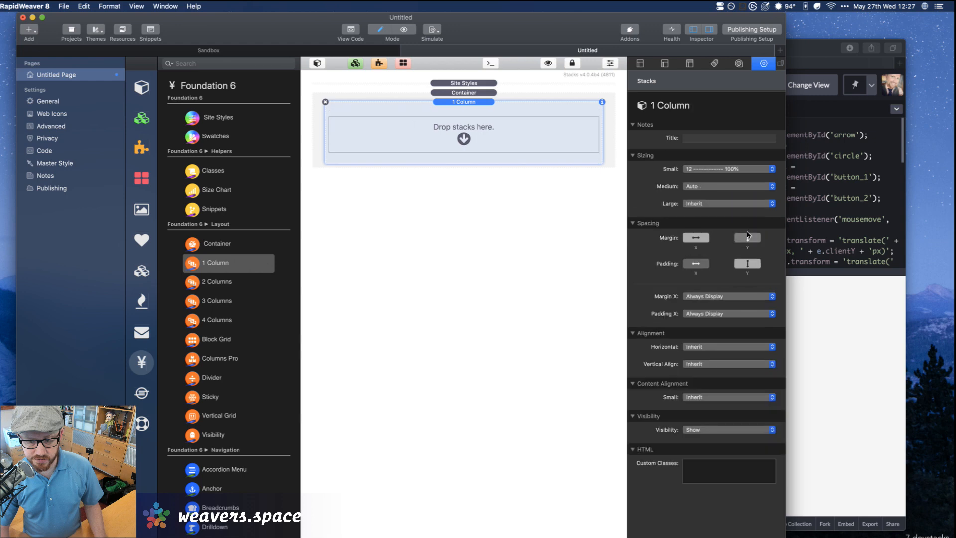
click(696, 265)
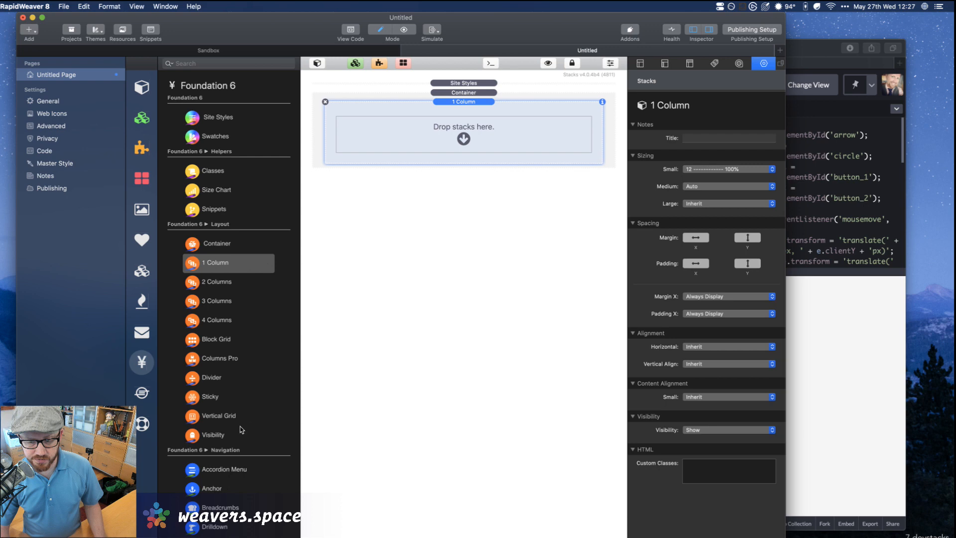
Add a Foundation 6 HTML stack inside the 1 Column stack and place a CSS stack above it
scroll(240, 427, down, 5)
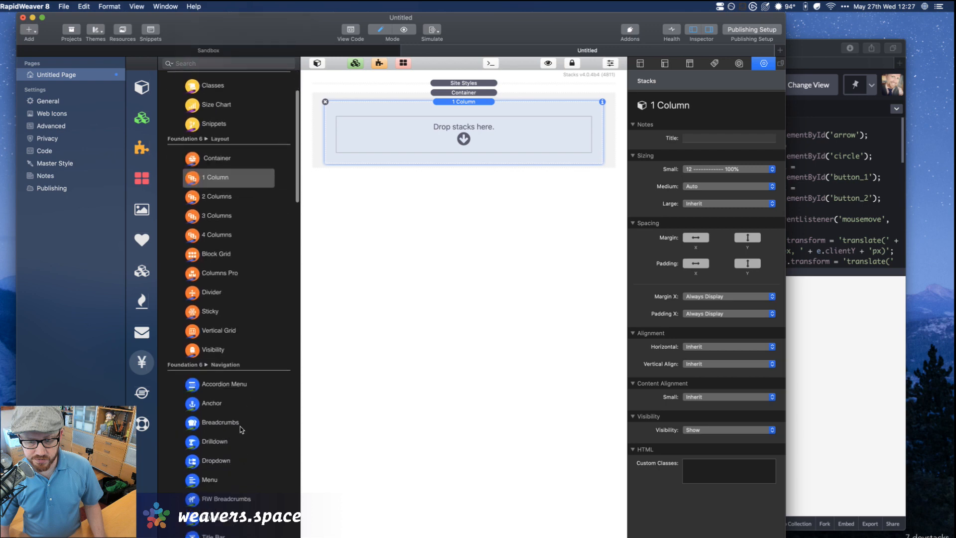
scroll(241, 429, down, 10)
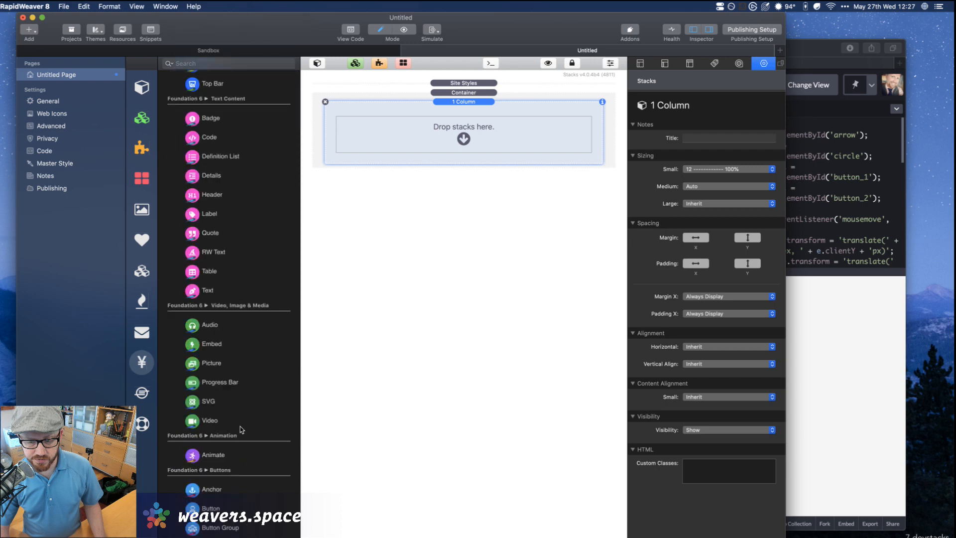
scroll(240, 429, down, 10)
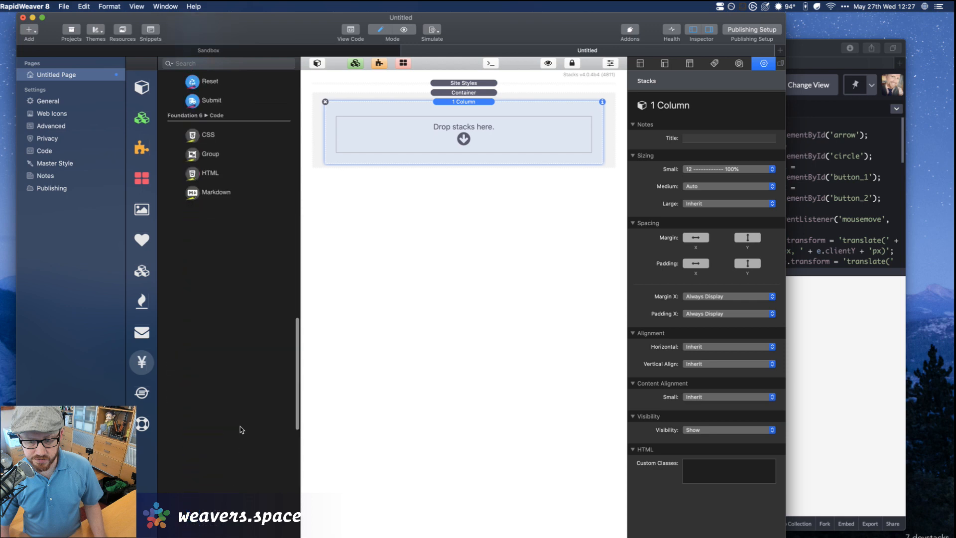
scroll(242, 430, up, 10)
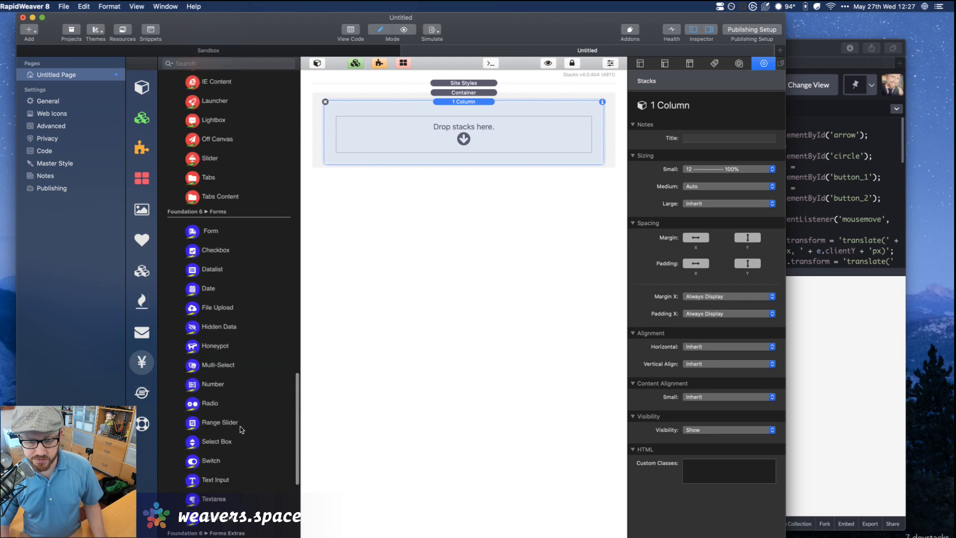
scroll(241, 429, up, 6)
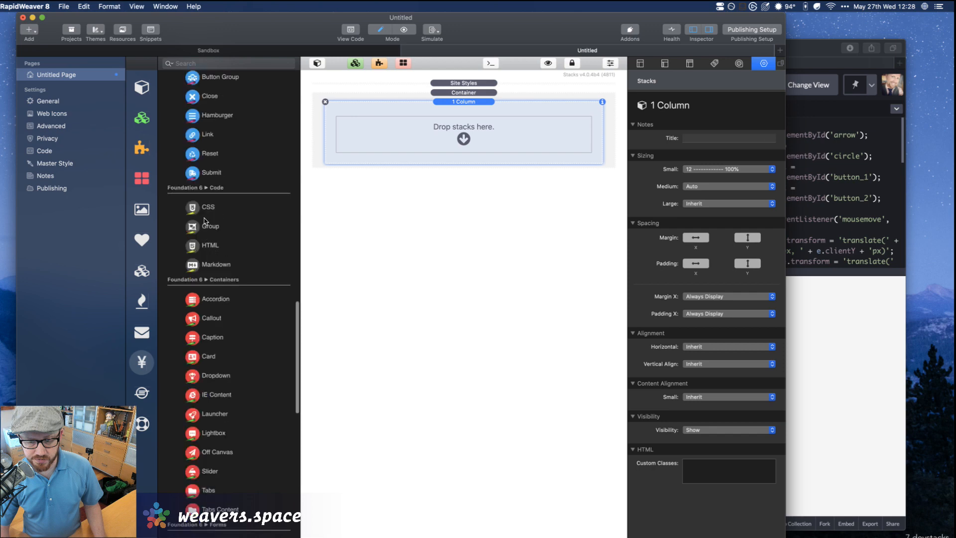
click(210, 246)
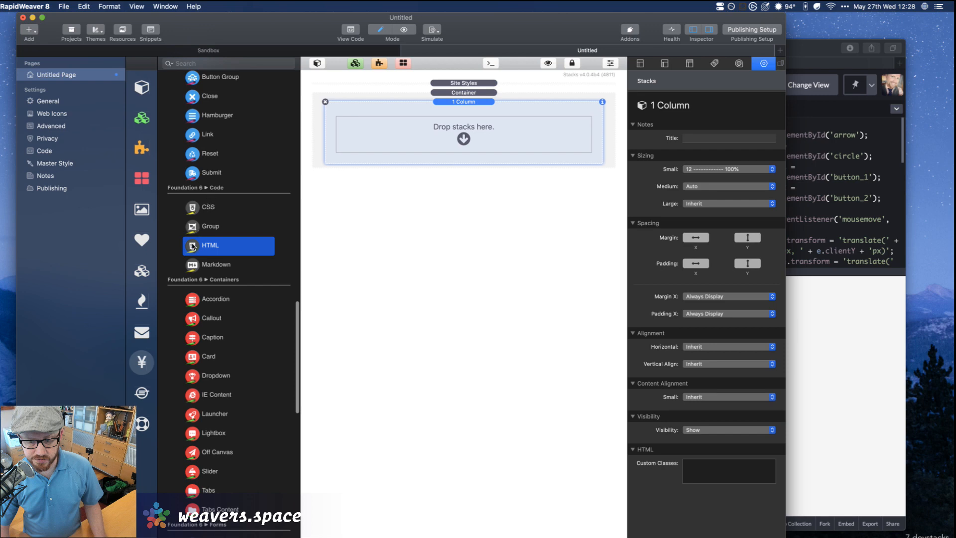
drag(450, 139, 451, 141)
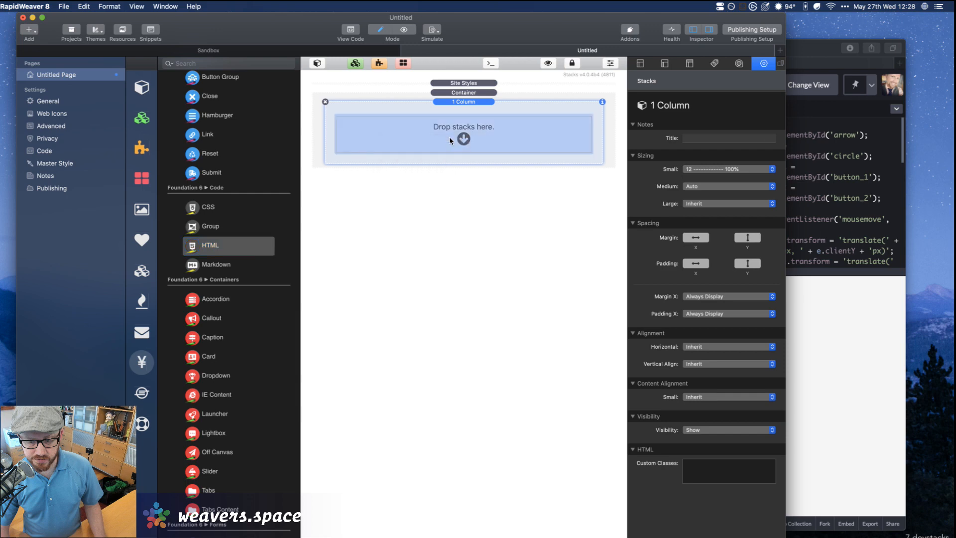
click(201, 208)
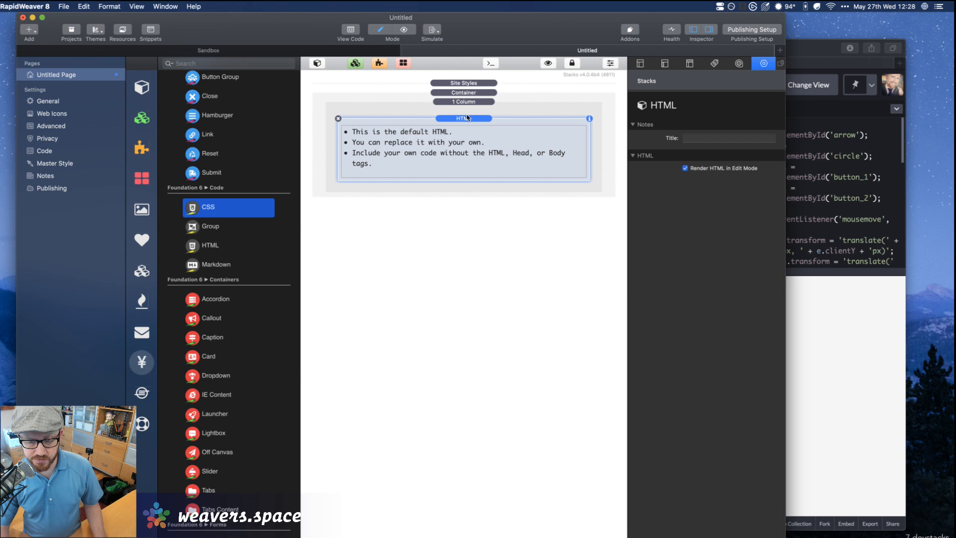
drag(466, 117, 466, 115)
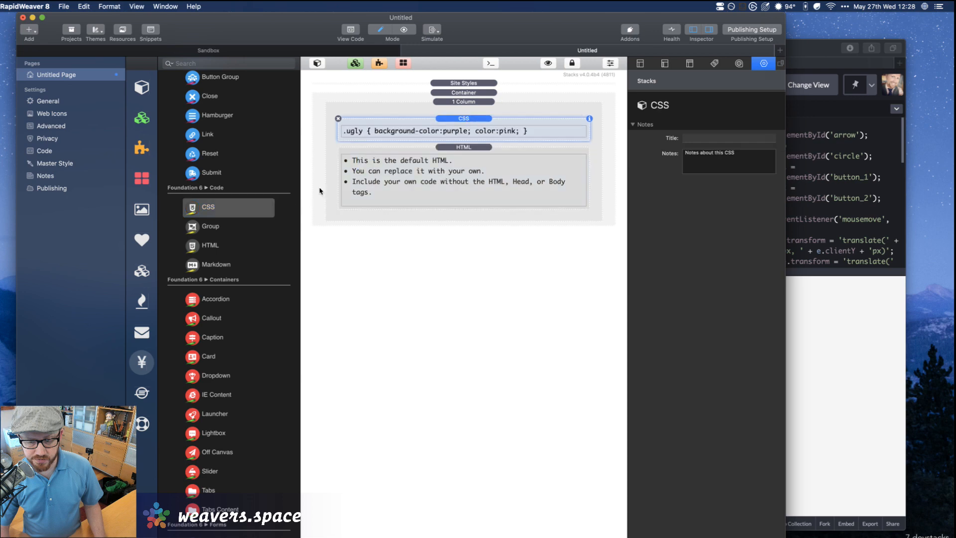
Switch to Safari and copy all of the Cursor Hover Effect pen's HTML code
click(770, 234)
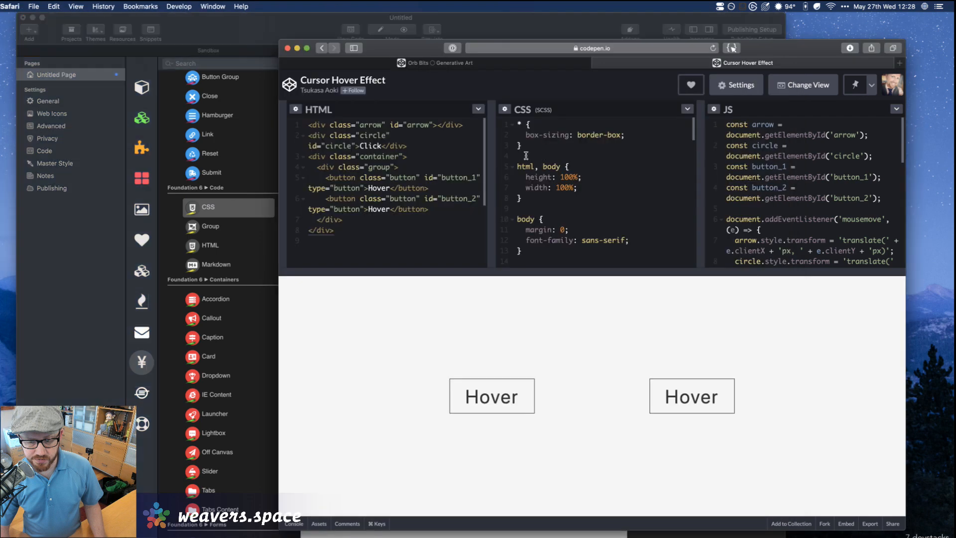
click(302, 159)
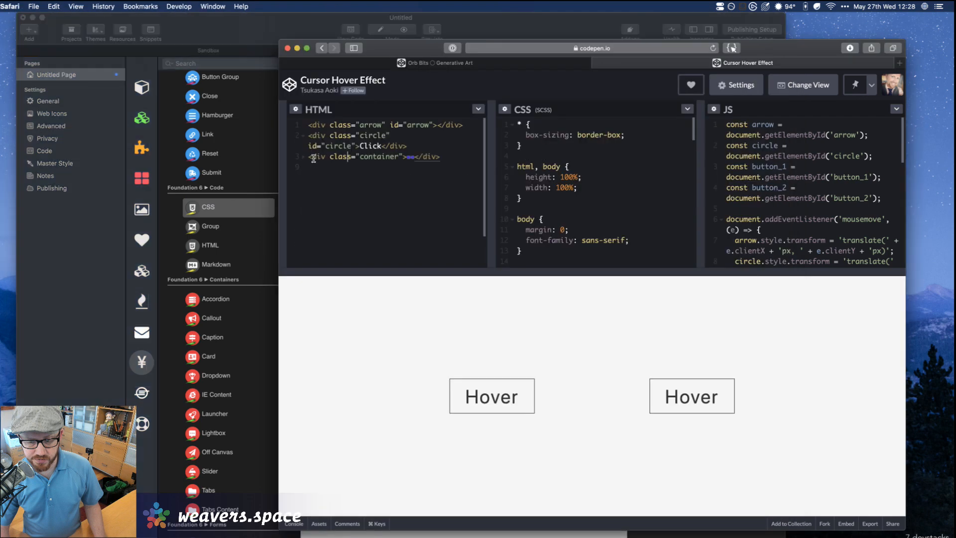
click(303, 158)
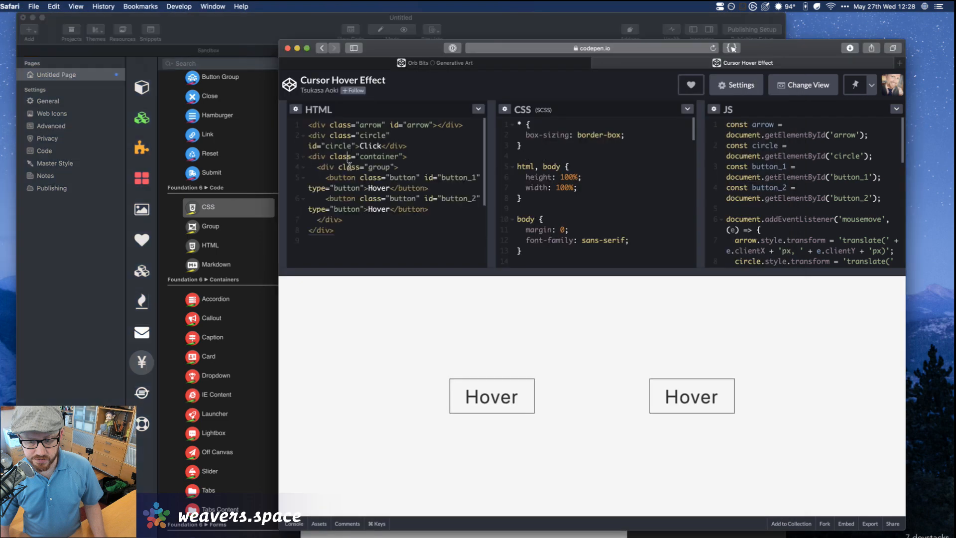
key(super+a)
key(super+c)
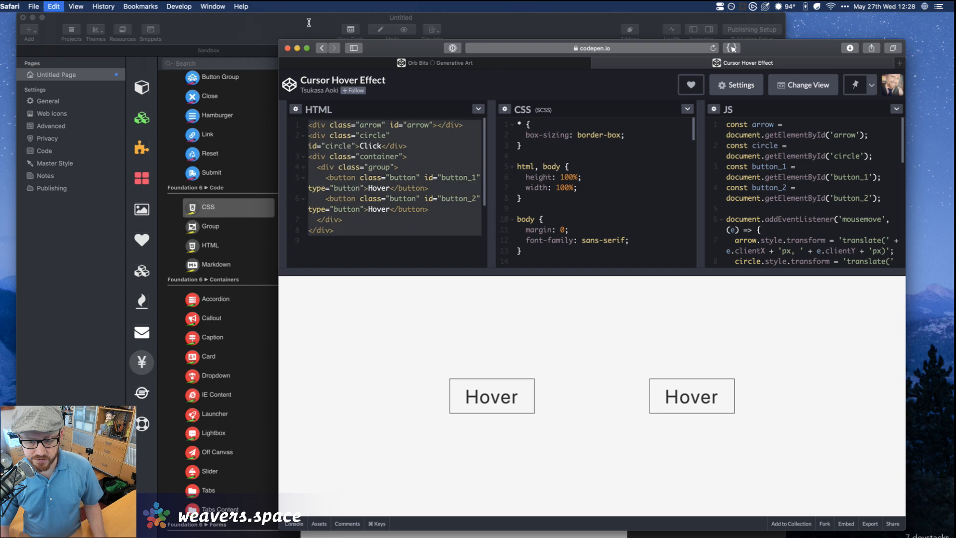
Switch to RapidWeaver and replace the HTML stack's default content with the copied pen code
click(304, 19)
double_click(409, 181)
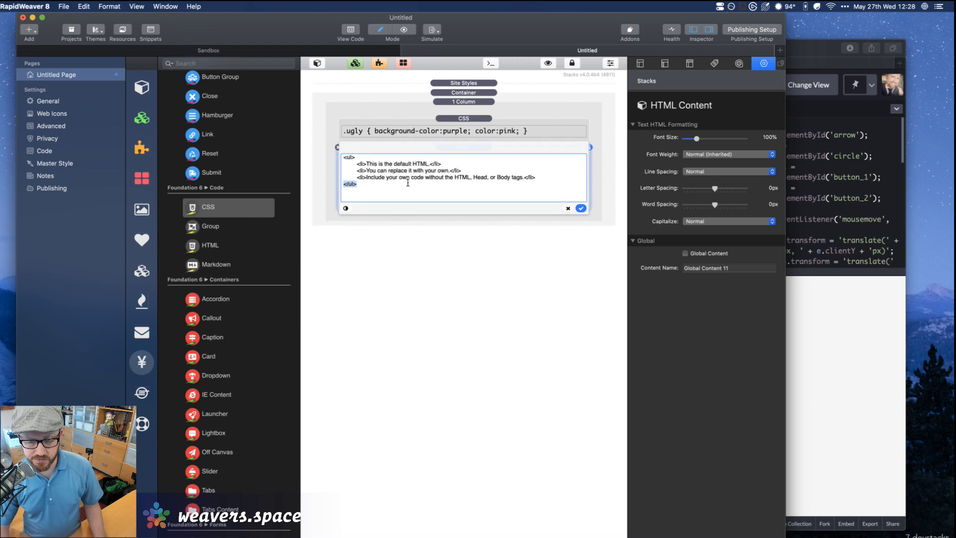
key(super+a)
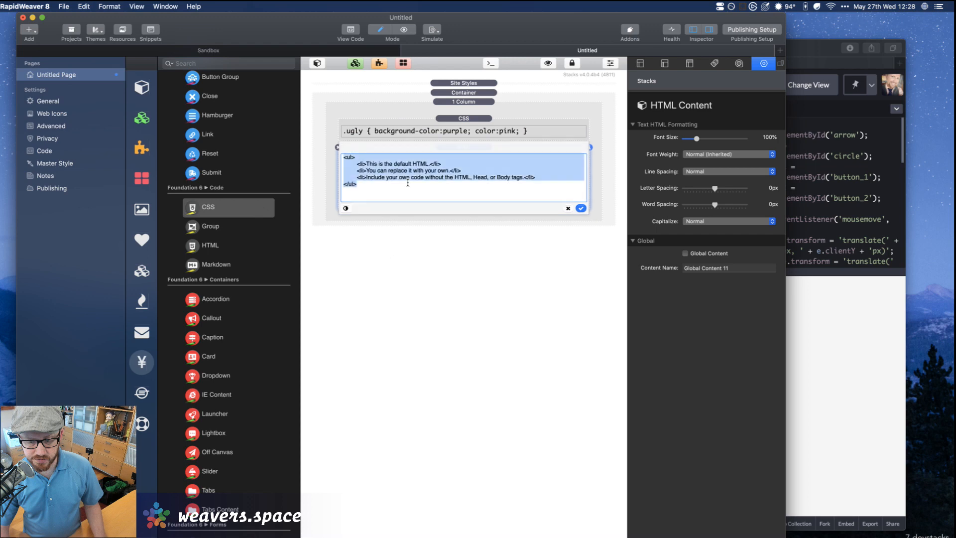
key(super+v)
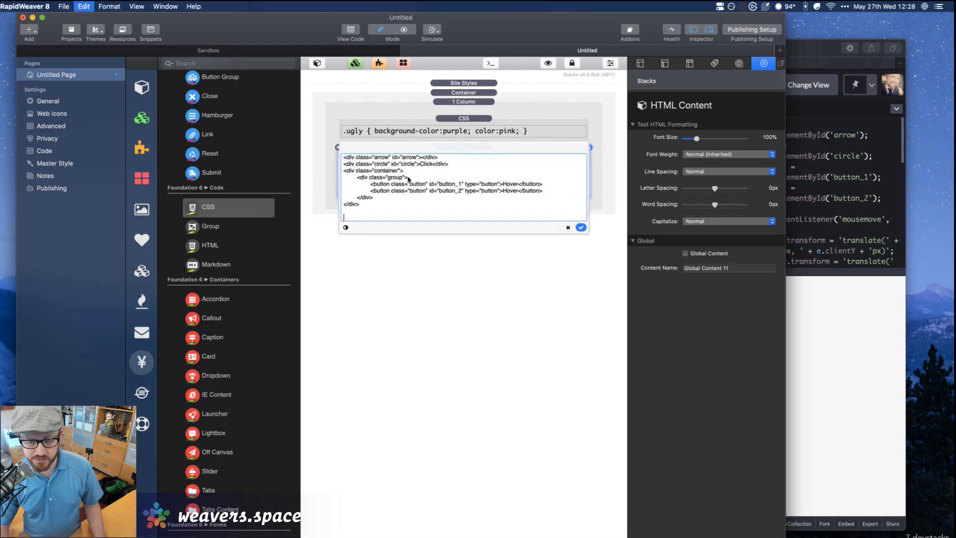
Save the pasted code in the HTML stack and switch to the Cursor Hover Effect pen in Safari
click(581, 228)
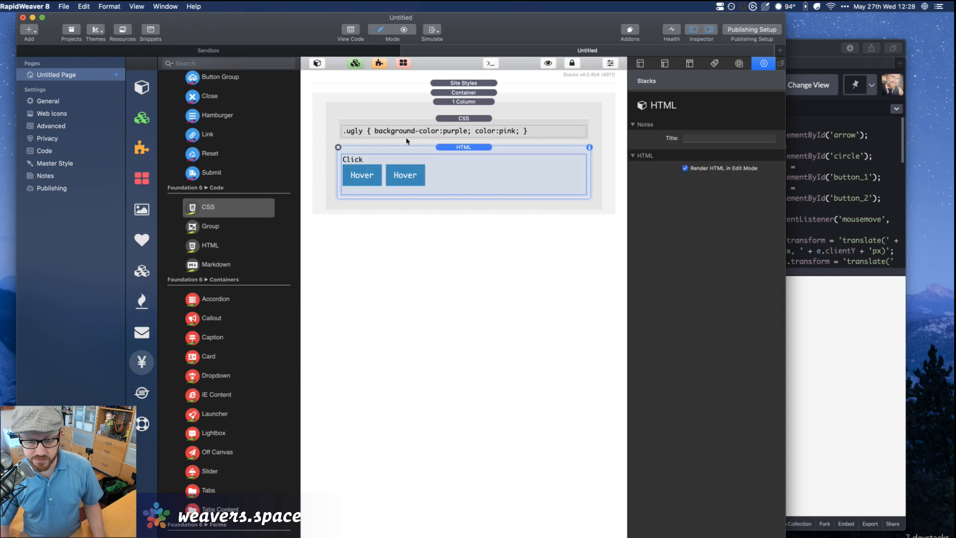
click(871, 333)
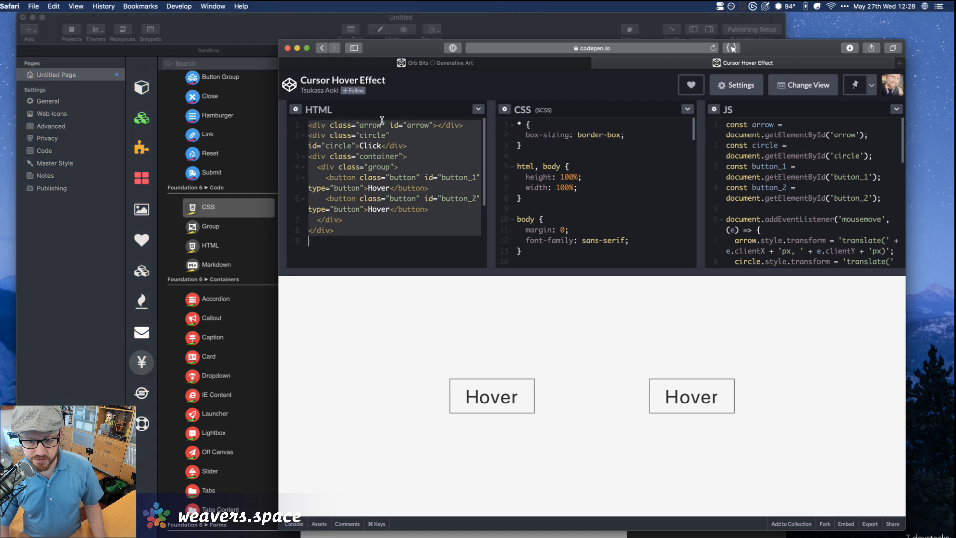
click(312, 23)
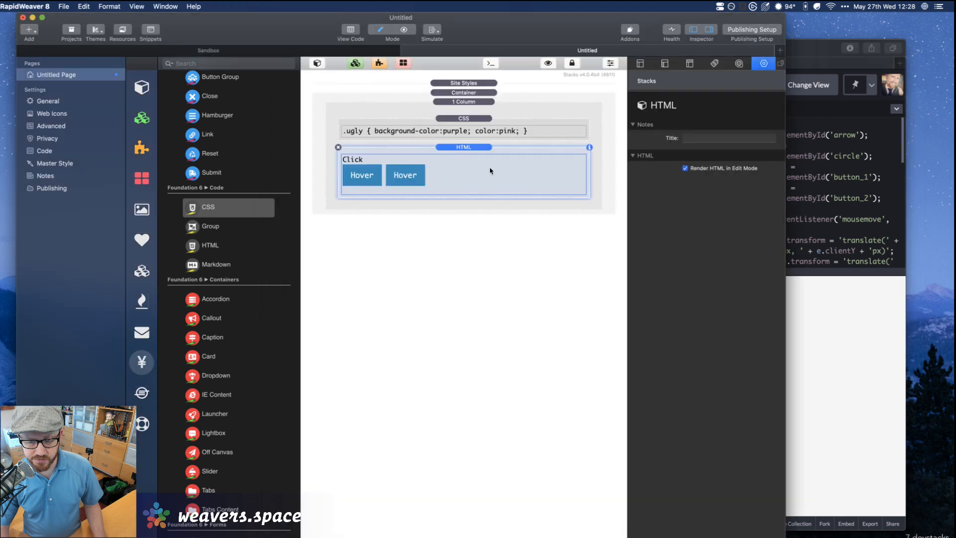
click(821, 296)
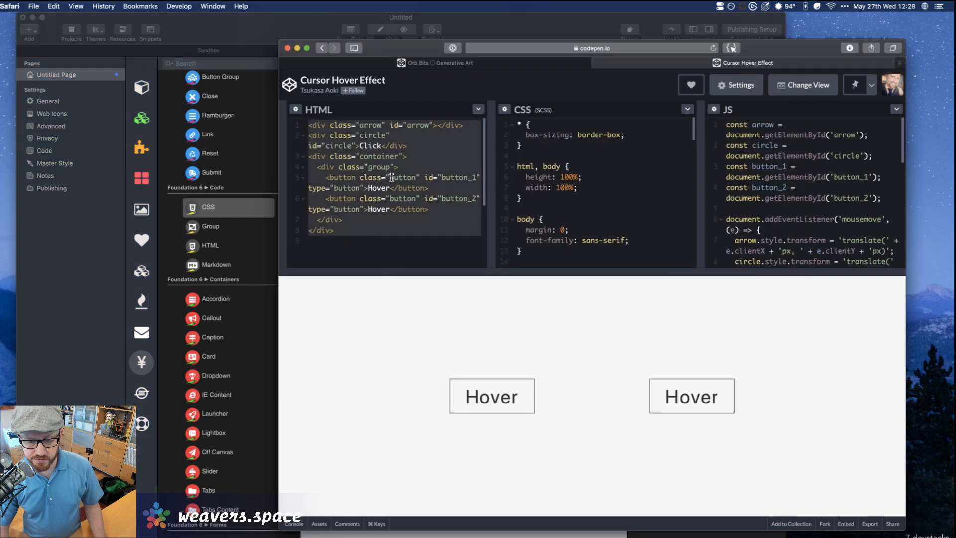
Copy the pen's CSS from the .arrow rule to the end, leaving out the *, html and body rules
click(531, 145)
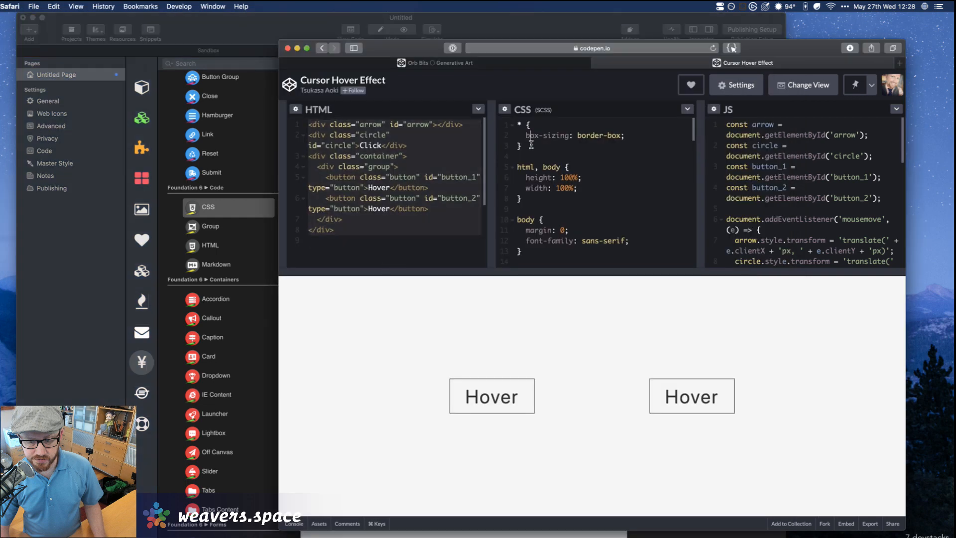
scroll(533, 177, down, 3)
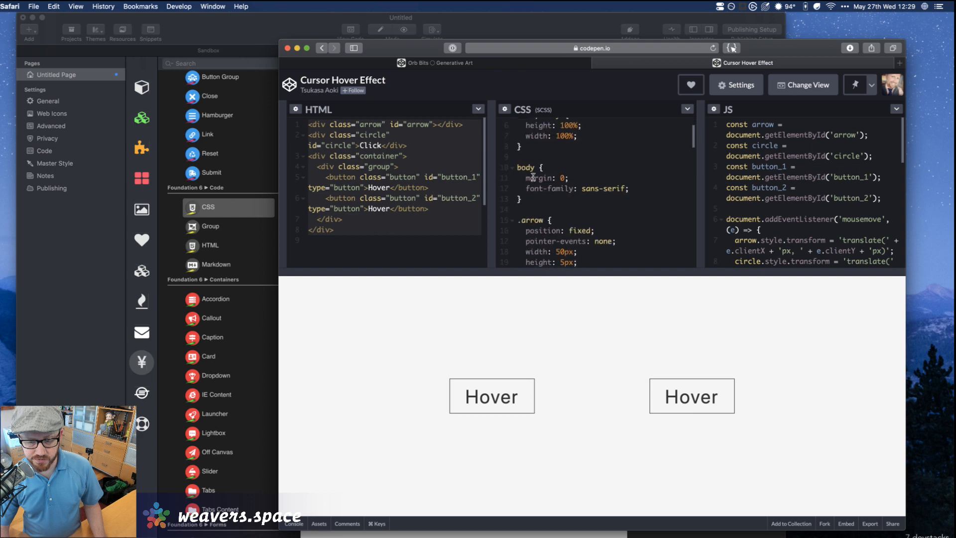
scroll(533, 177, up, 3)
scroll(533, 177, down, 4)
scroll(533, 177, down, 1)
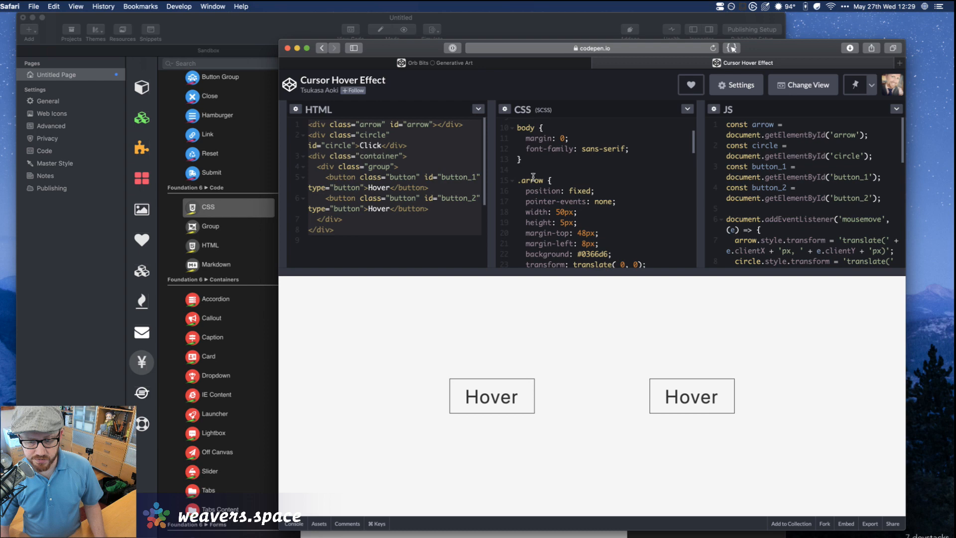
scroll(533, 177, up, 3)
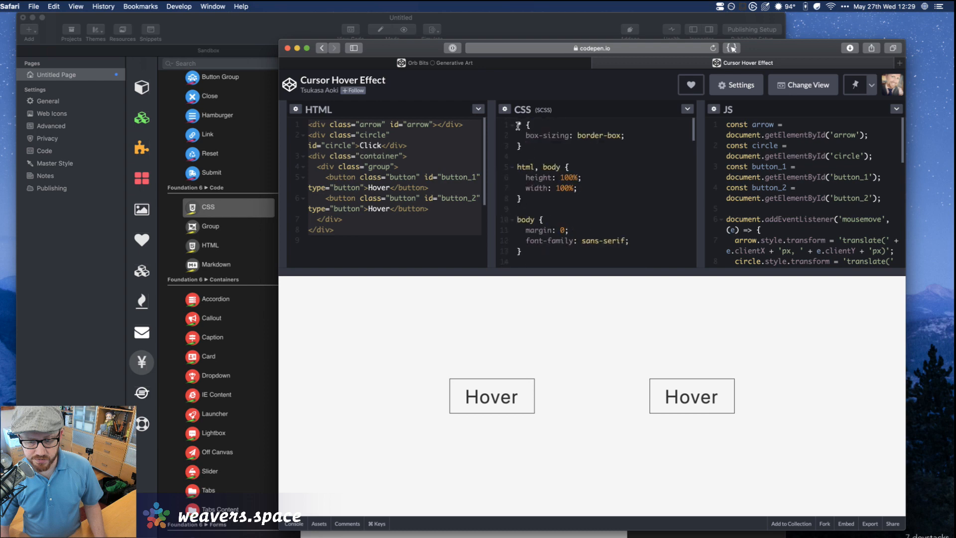
drag(518, 126, 548, 256)
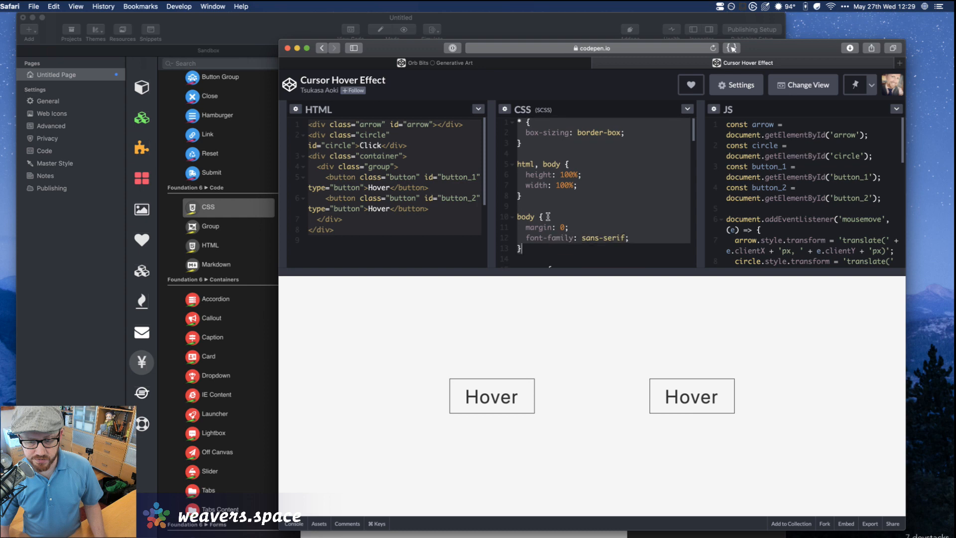
scroll(548, 216, down, 2)
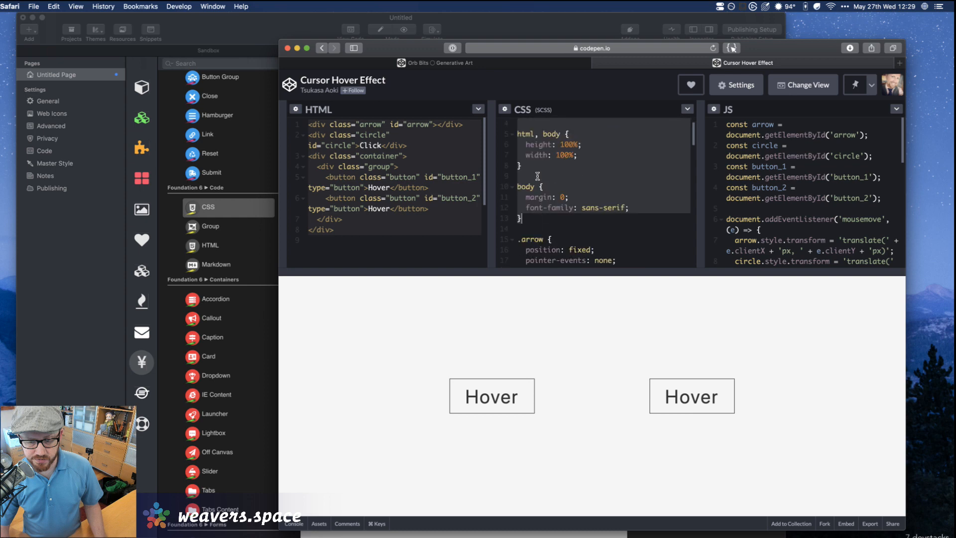
scroll(538, 176, down, 3)
click(520, 148)
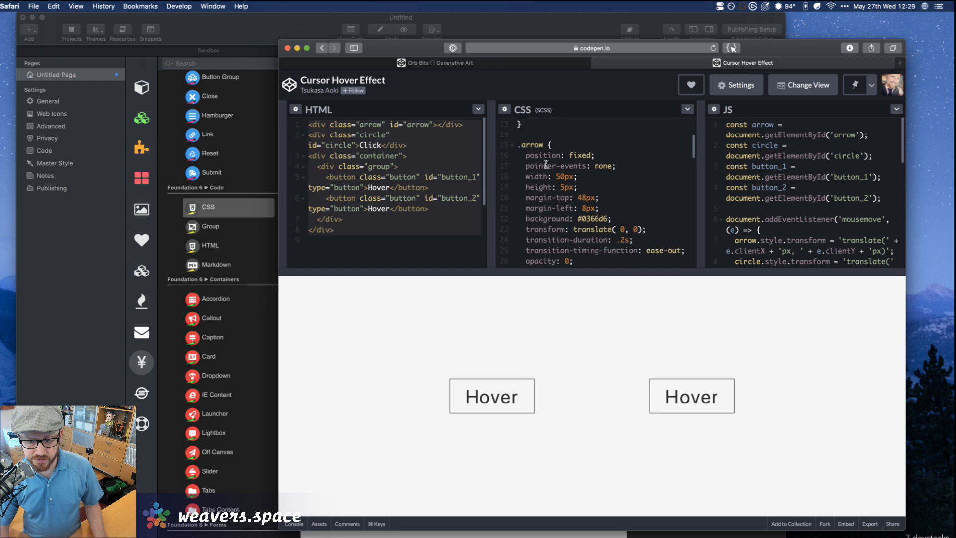
key(super+shift+Down)
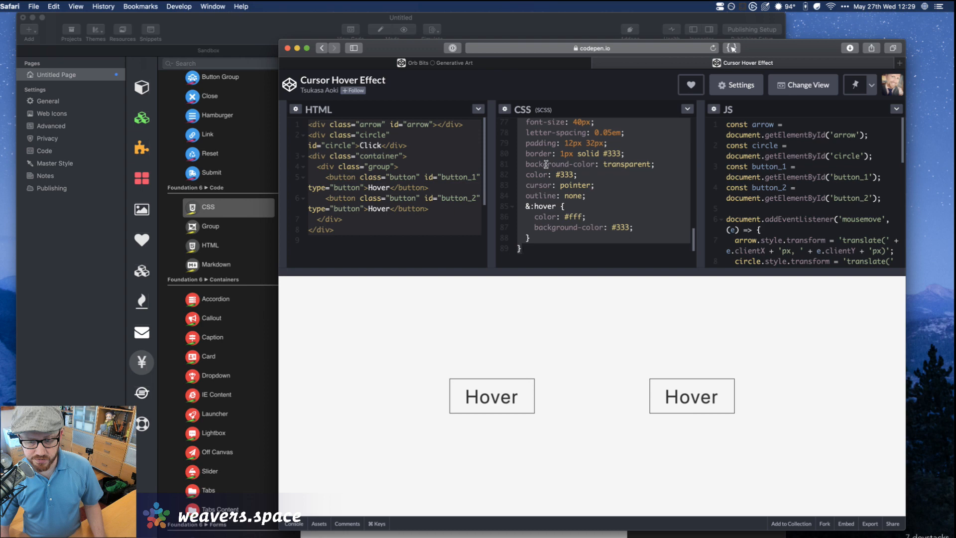
key(super+c)
Switch to RapidWeaver, replace the CSS stack's default rule with the copied pen CSS, and save it
click(227, 27)
double_click(438, 129)
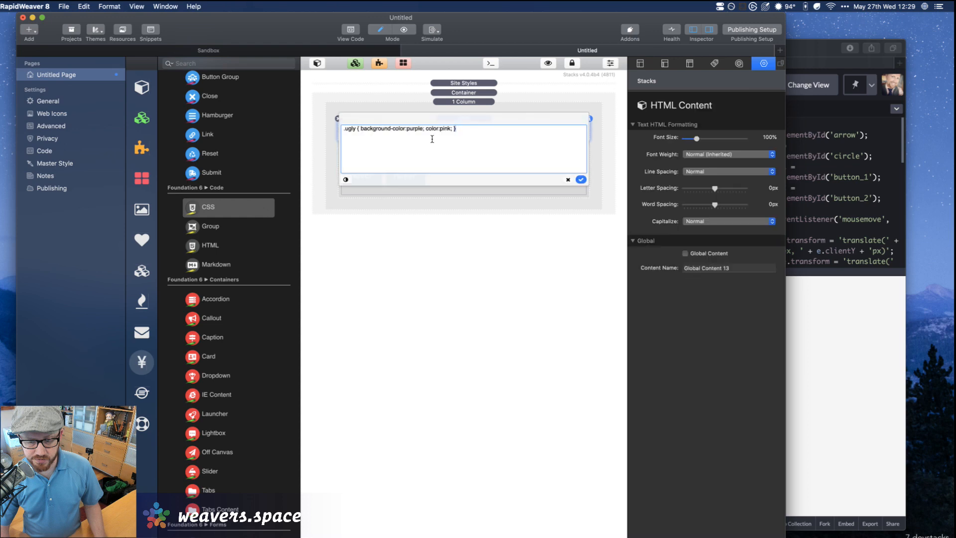
key(super+a)
key(super+v)
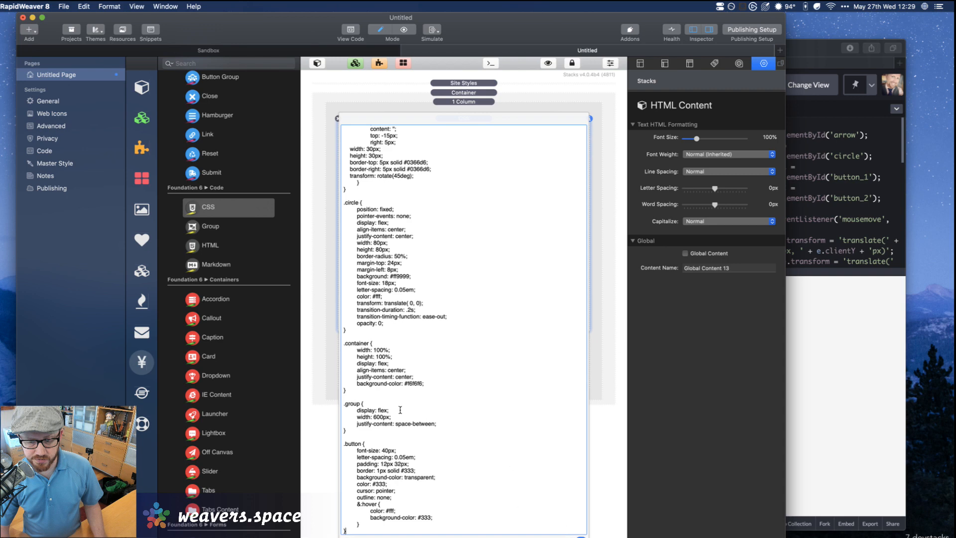
scroll(400, 410, up, 5)
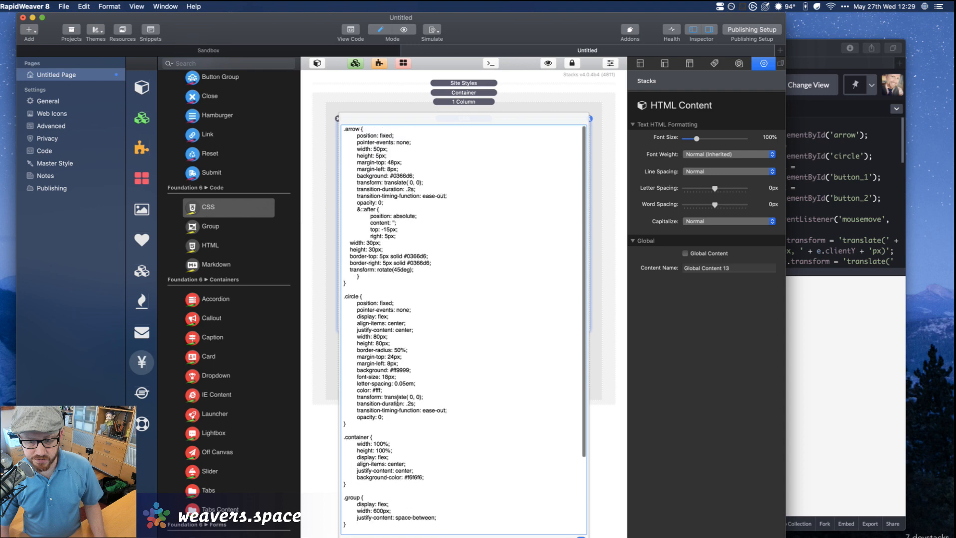
scroll(398, 402, down, 3)
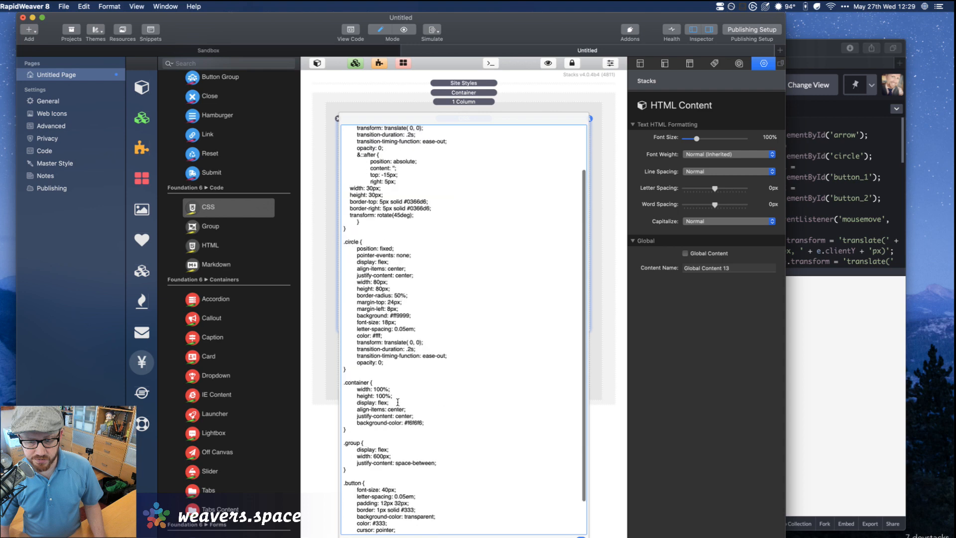
scroll(398, 402, down, 3)
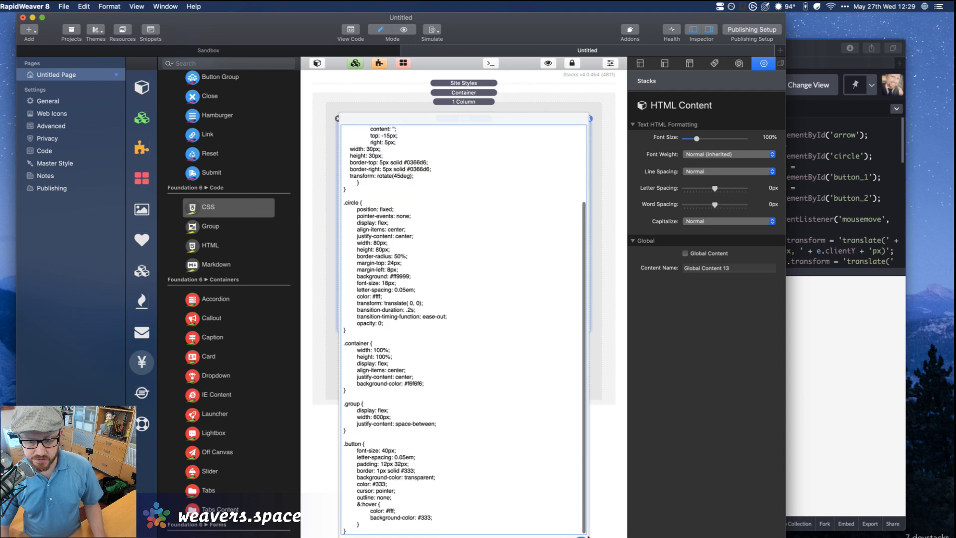
click(582, 537)
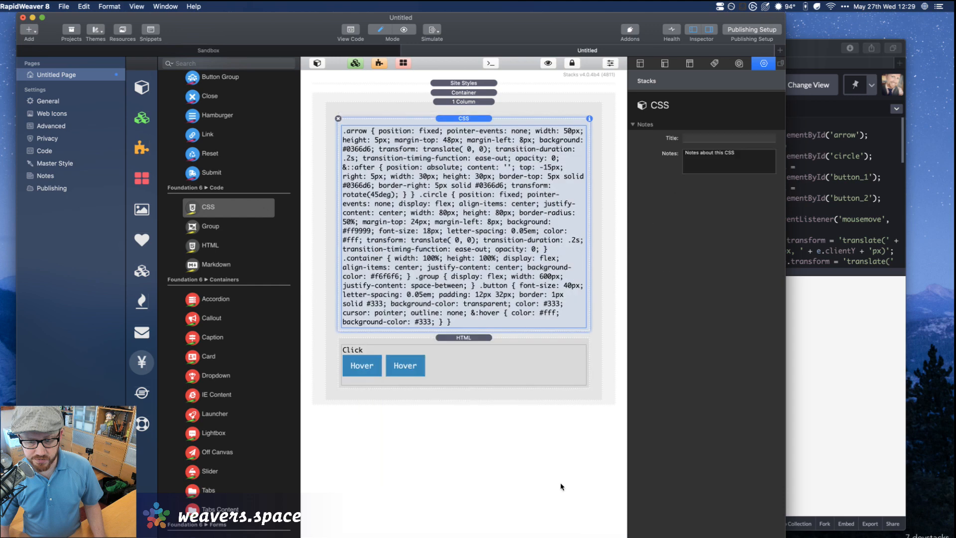
Copy all of the pen's JavaScript from Safari and paste it into the page's JavaScript code in RapidWeaver
click(809, 199)
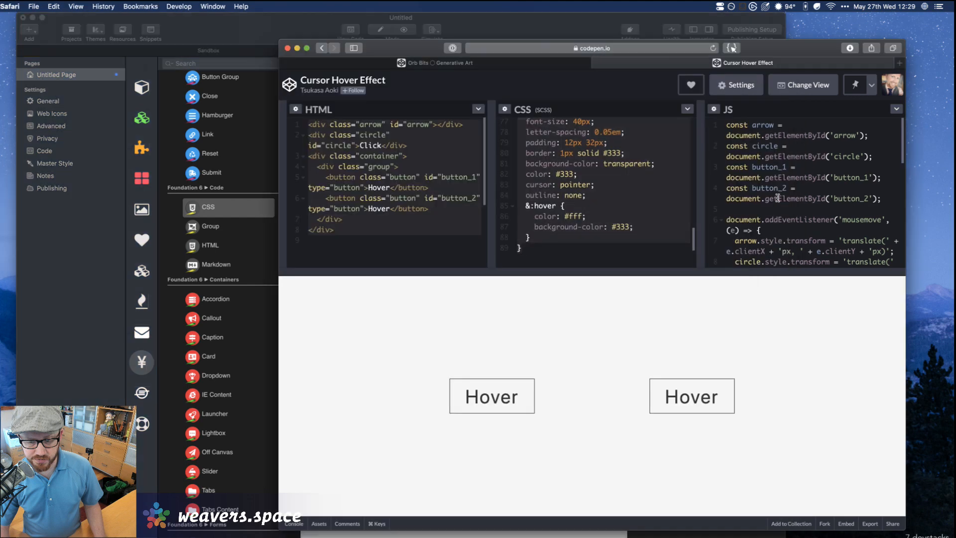
click(605, 32)
click(690, 63)
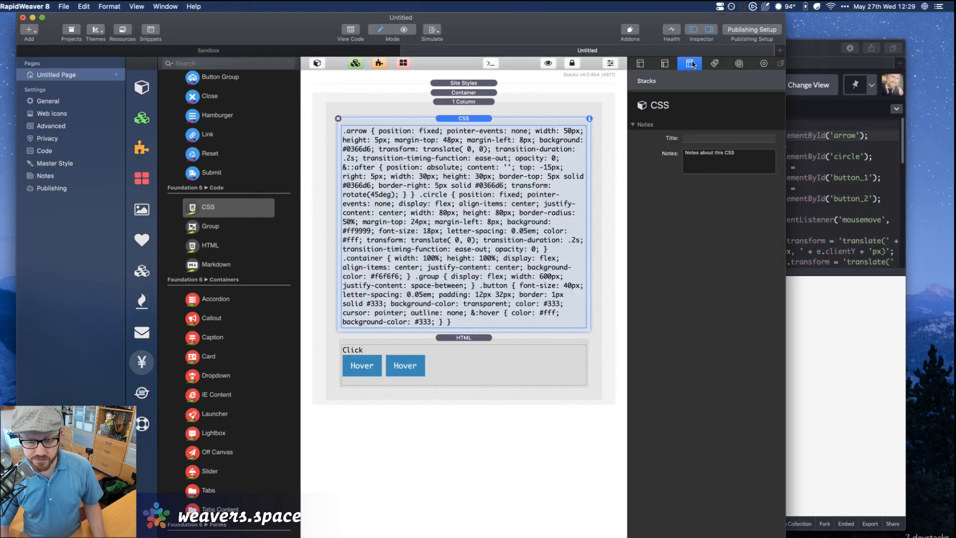
click(682, 101)
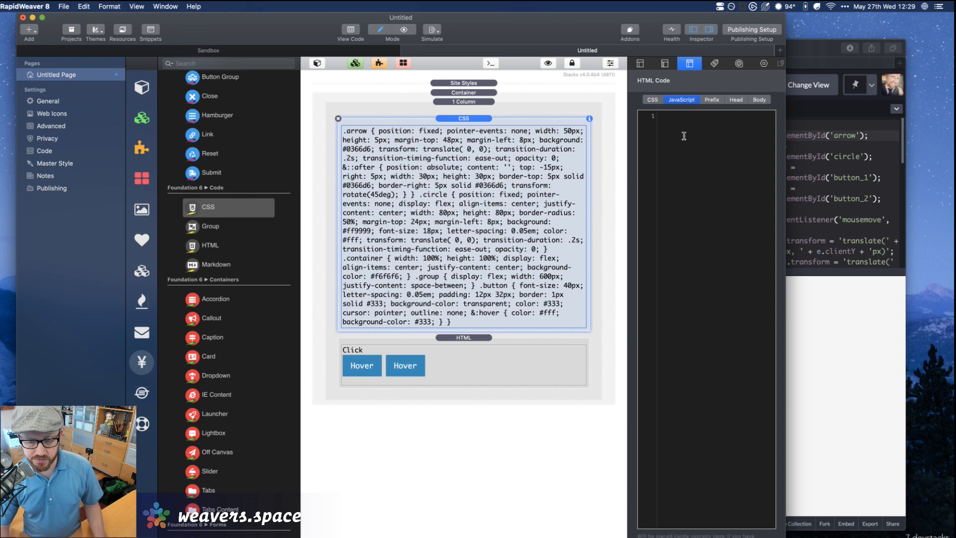
key(super+v)
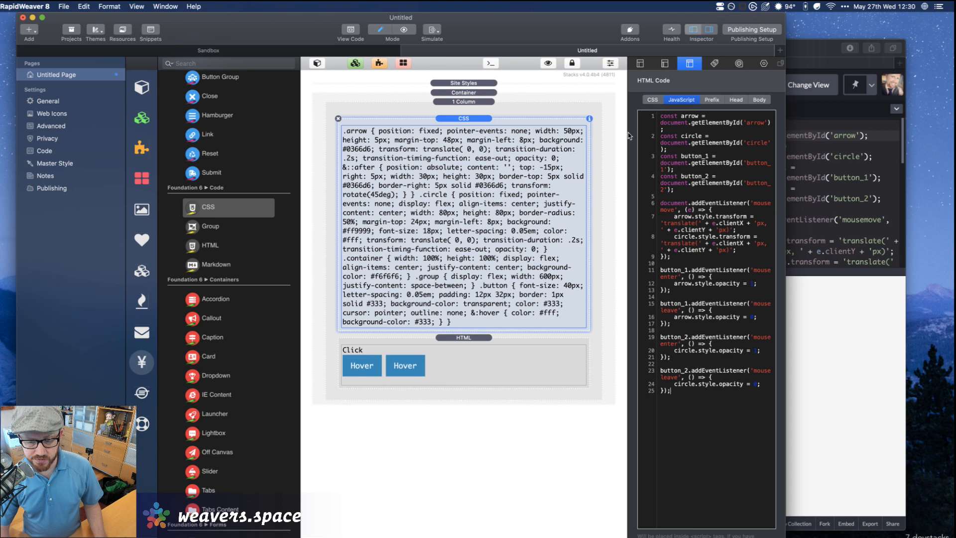
Hide the page list sidebar and detach the page inspector into a floating window, widened to fit the JavaScript lines
key(ctrl+super+s)
click(596, 132)
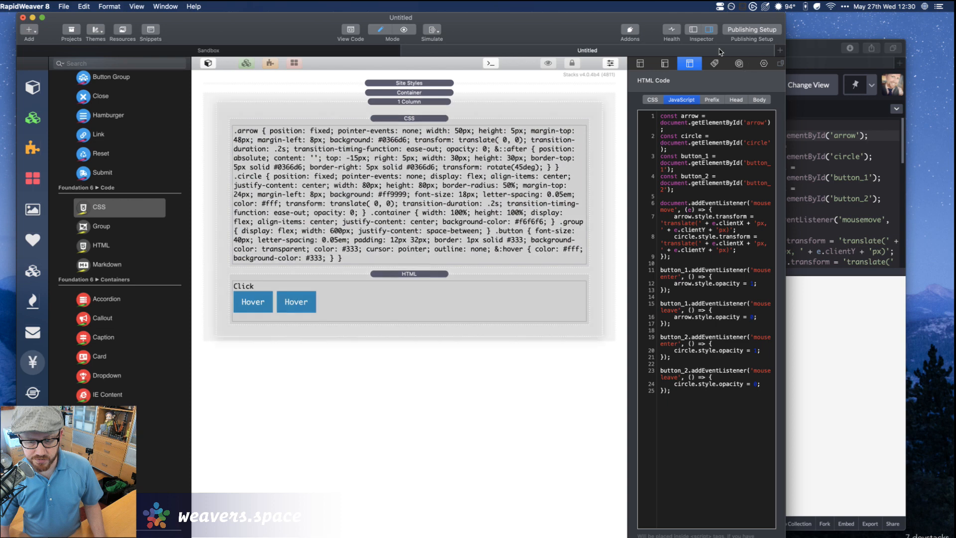
click(781, 67)
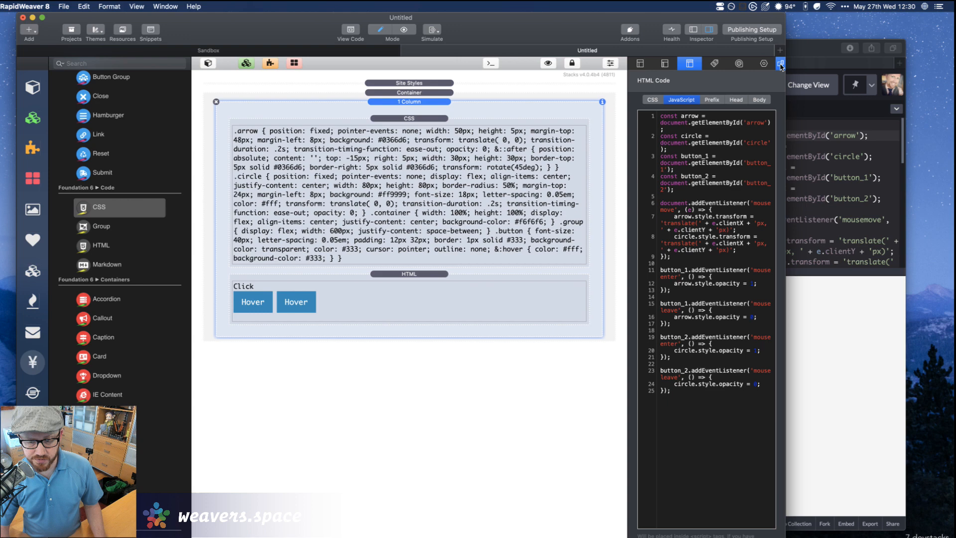
click(782, 67)
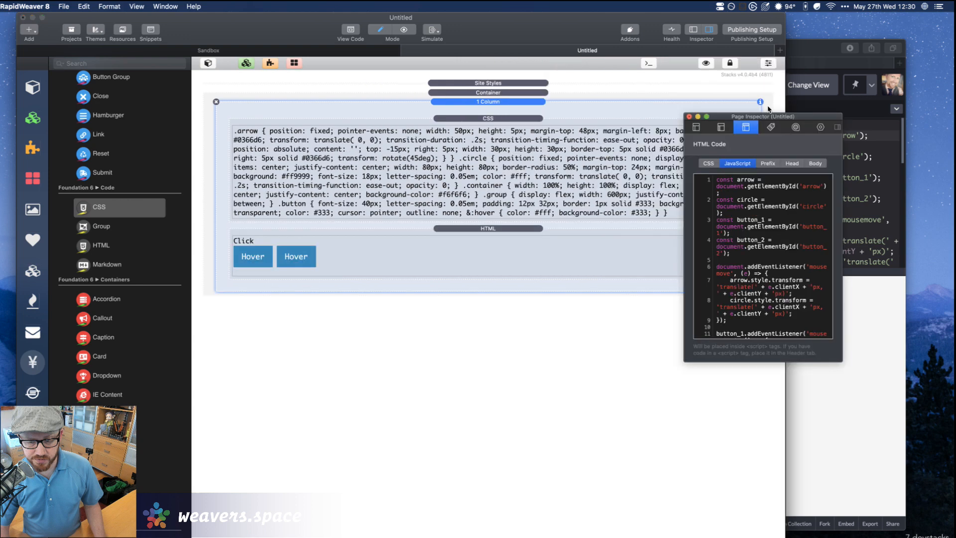
drag(768, 118, 693, 71)
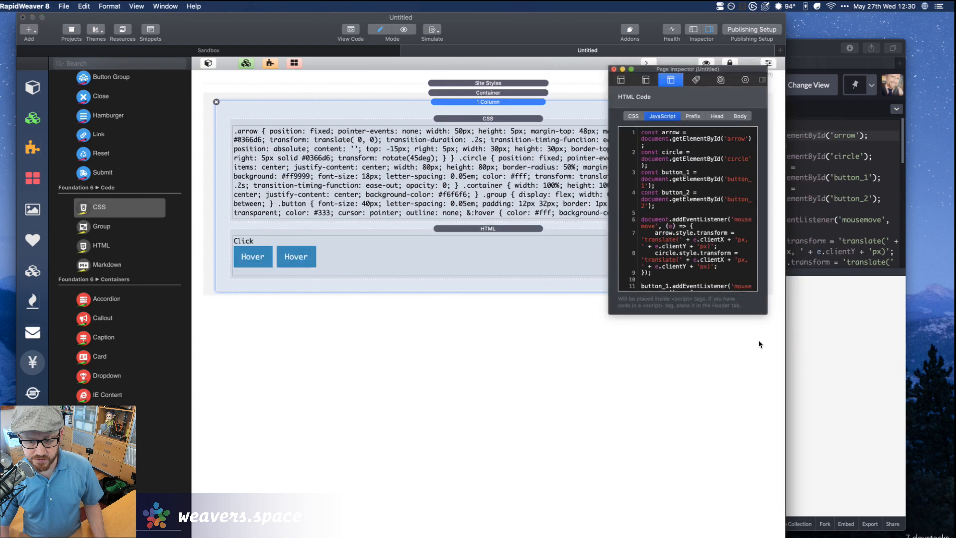
drag(774, 318, 948, 363)
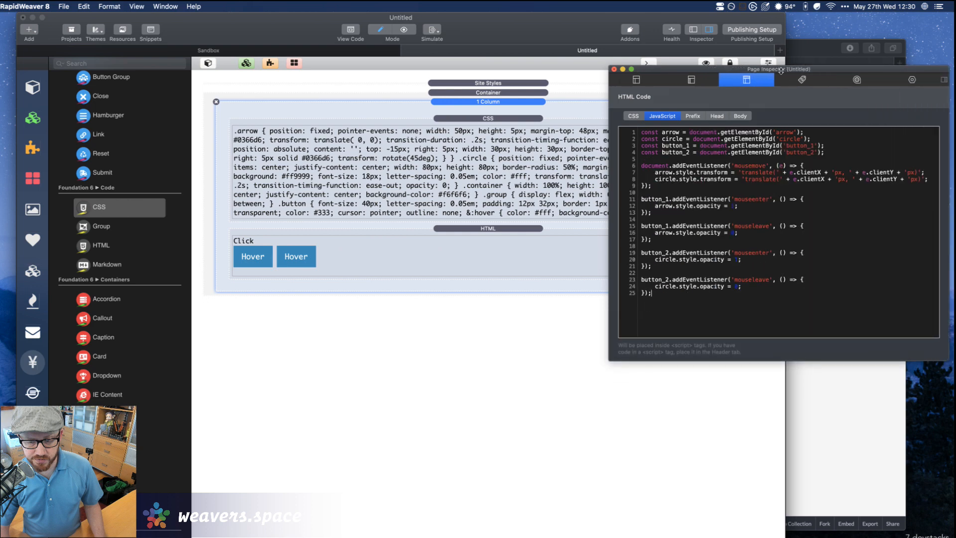
drag(783, 72, 644, 157)
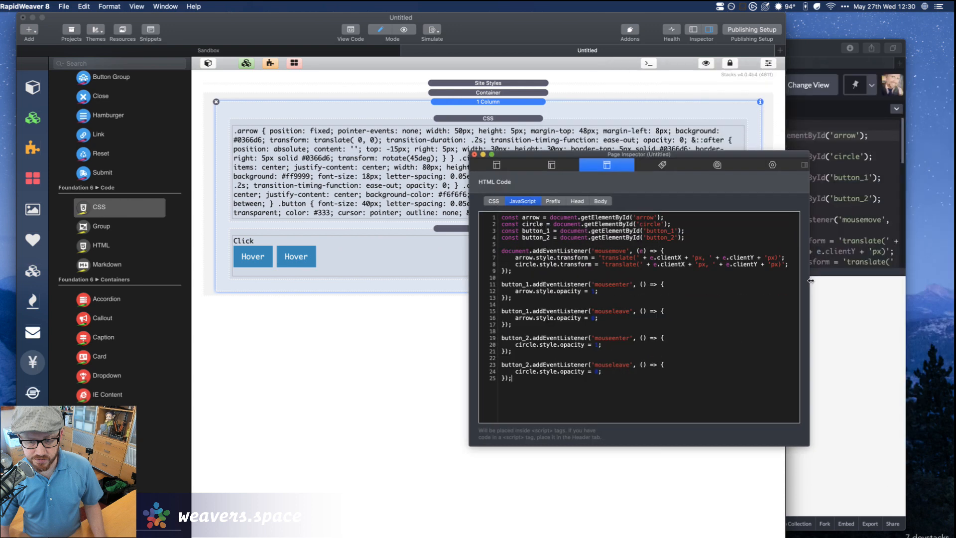
drag(810, 281, 837, 284)
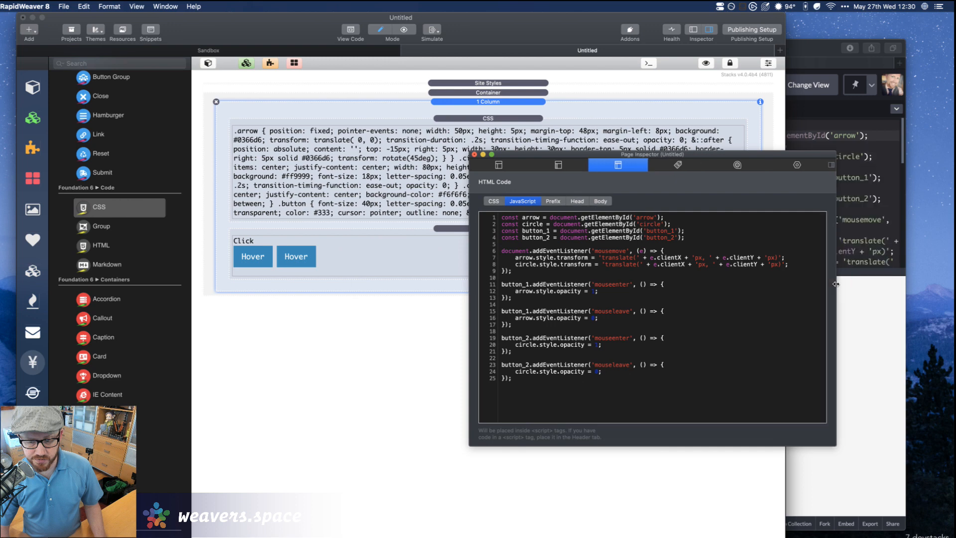
drag(646, 154, 754, 169)
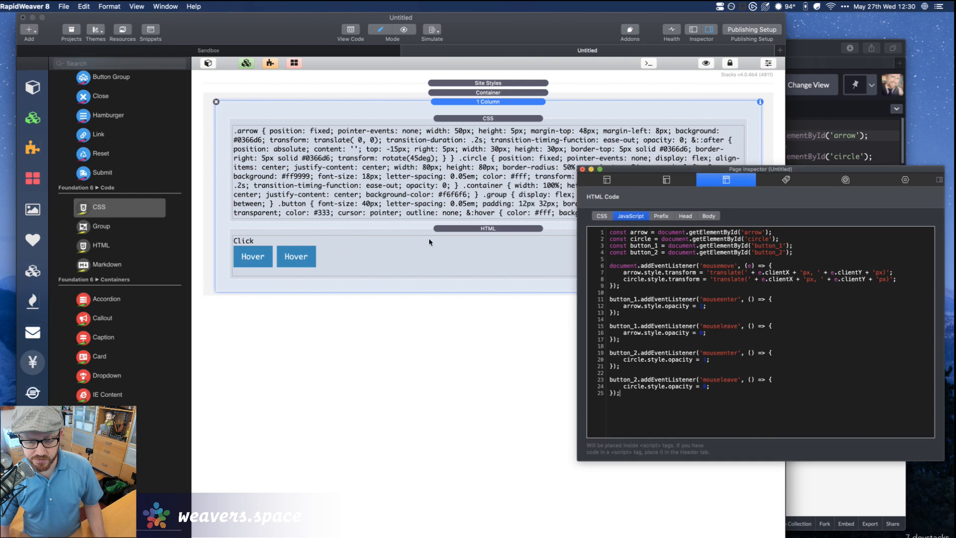
Preview the page with the inspector moved aside, test both Hover buttons, and return to edit mode
click(433, 139)
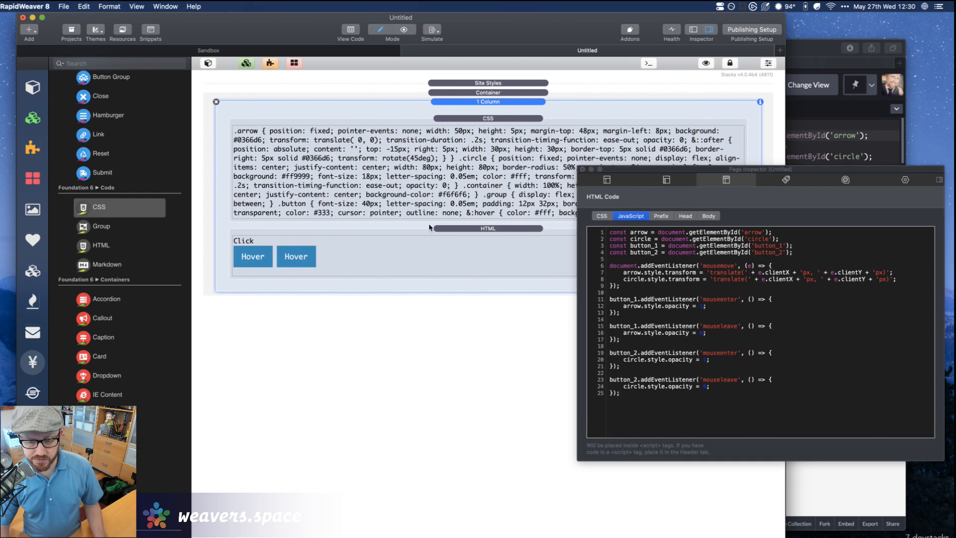
click(437, 258)
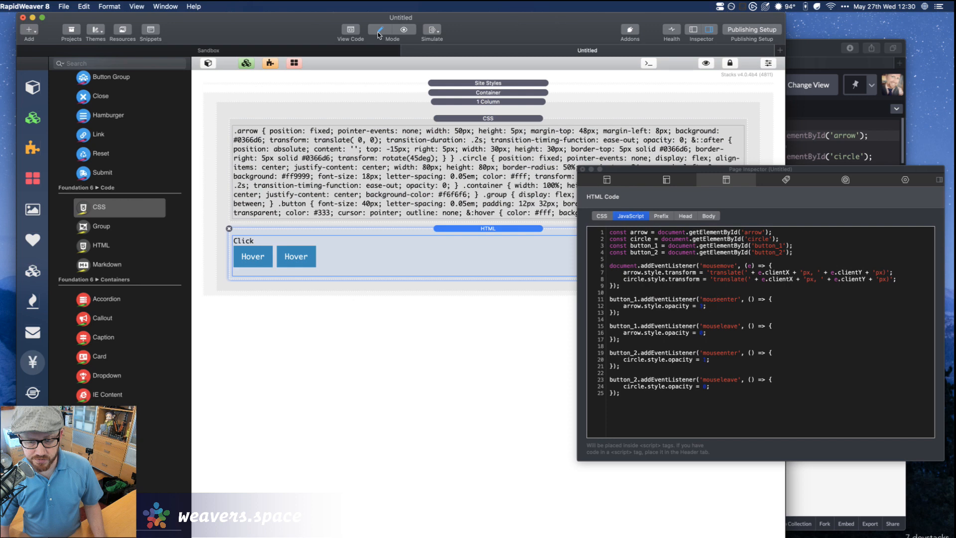
click(404, 30)
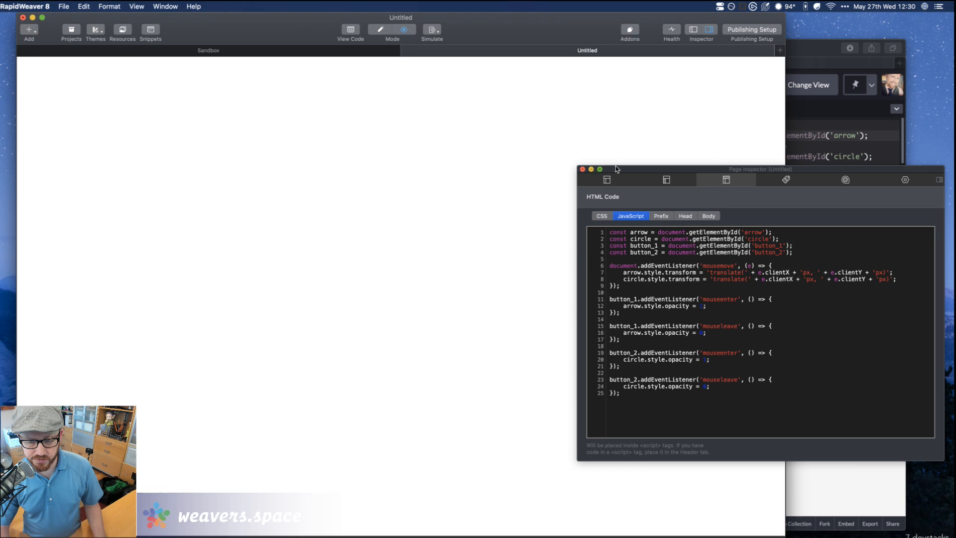
drag(616, 166, 671, 167)
click(467, 127)
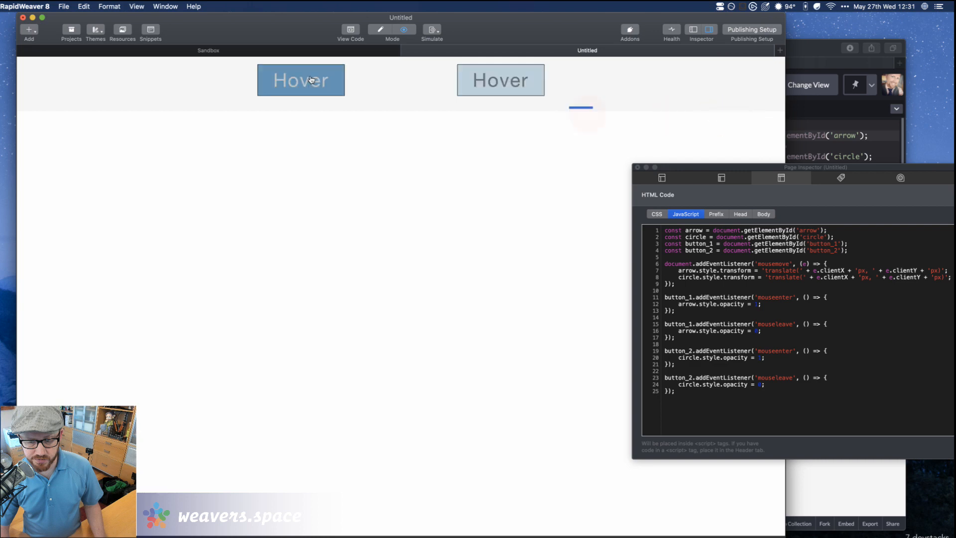
click(380, 31)
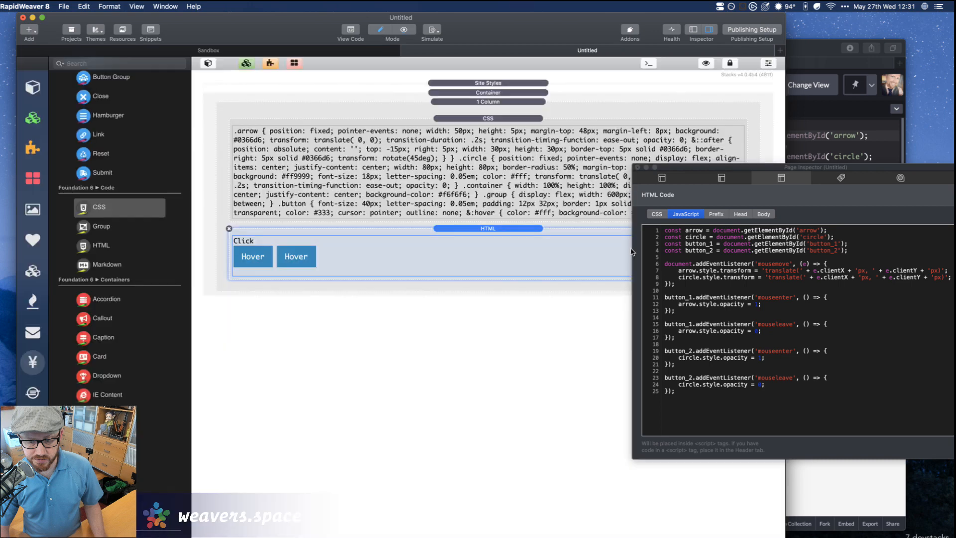
Prefix the container, group and both button classes in the HTML stack's code with "hover-" and save the code
double_click(387, 256)
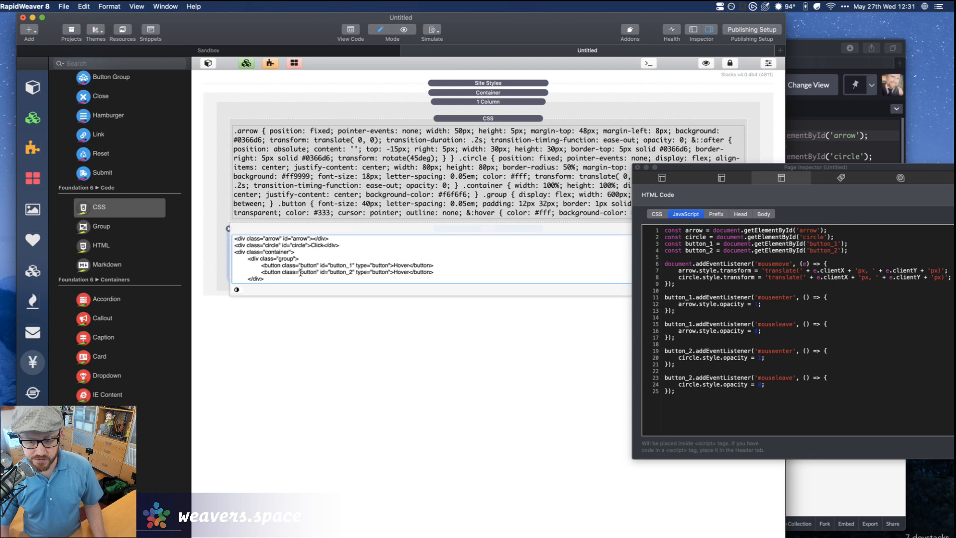
click(266, 255)
text(hover-)
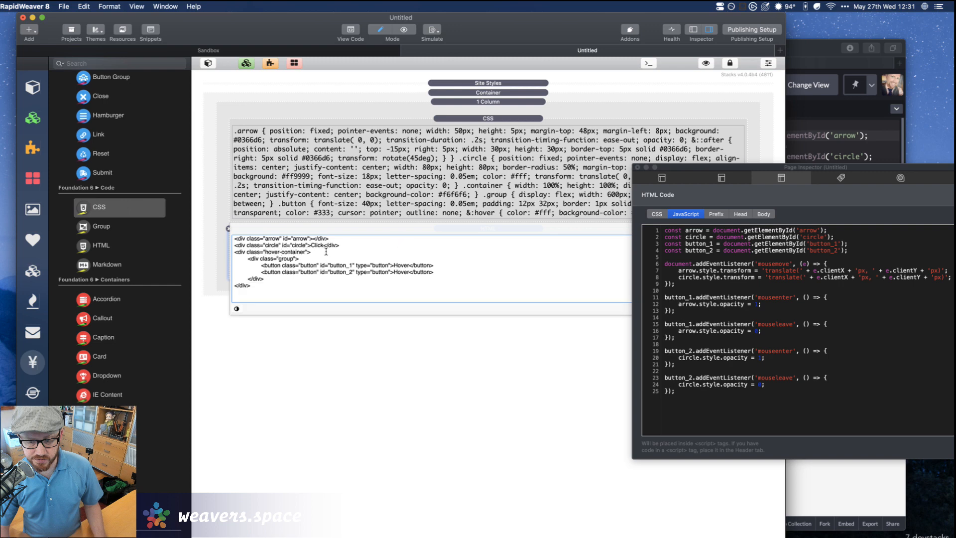
click(300, 267)
text(hover-)
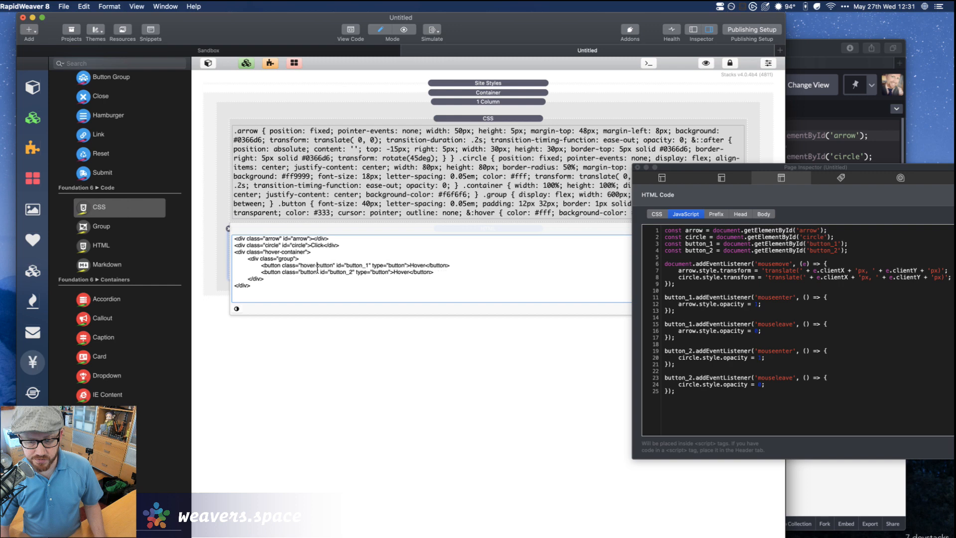
click(300, 273)
text(hover-)
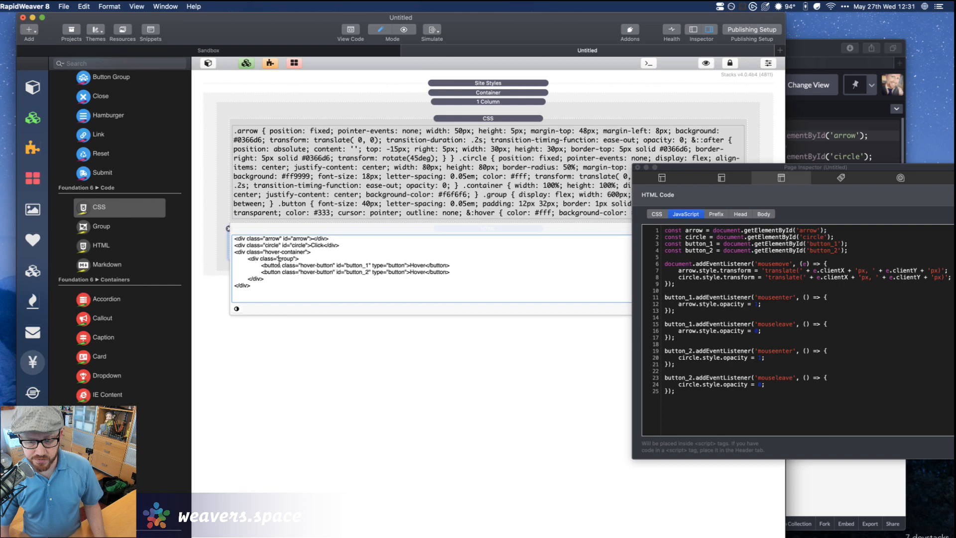
text(hover-)
drag(677, 167, 664, 315)
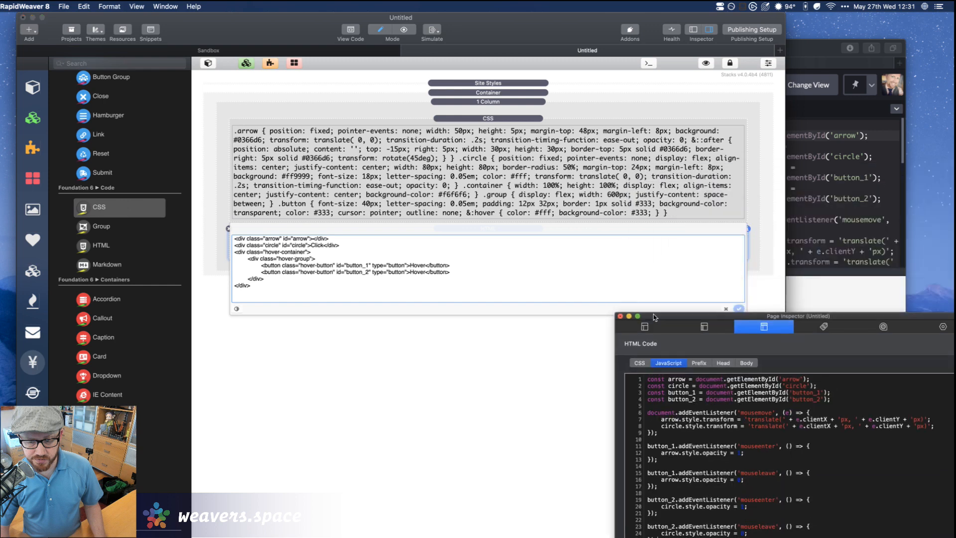
click(740, 310)
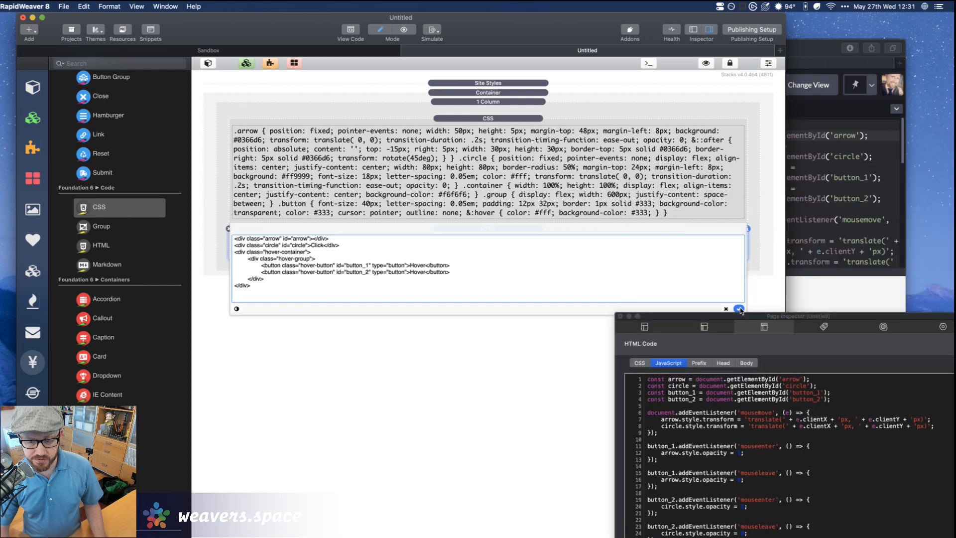
click(739, 309)
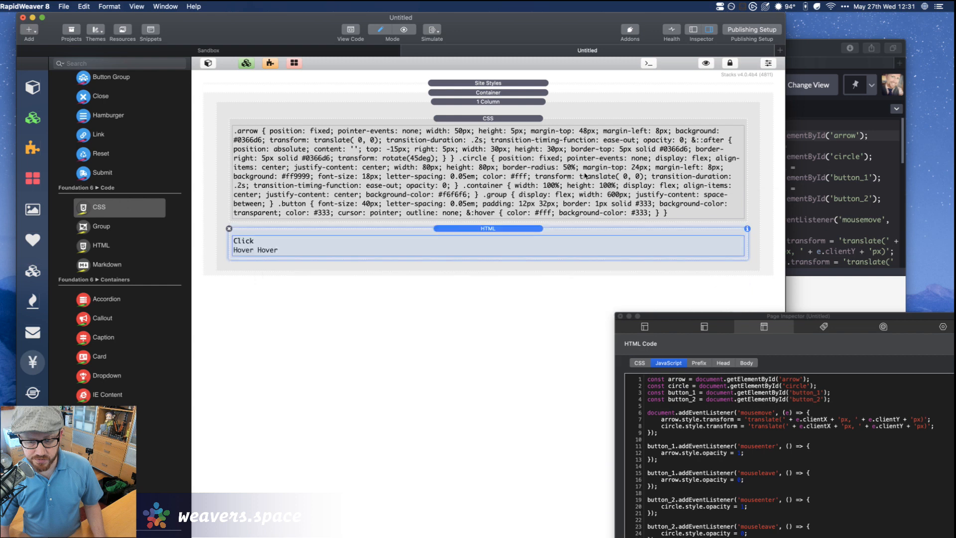
Rename the CSS stack's container, group and button selectors to .hover-container, .hover-group and .hover-button, minimize the inspector window, and save the CSS
double_click(466, 183)
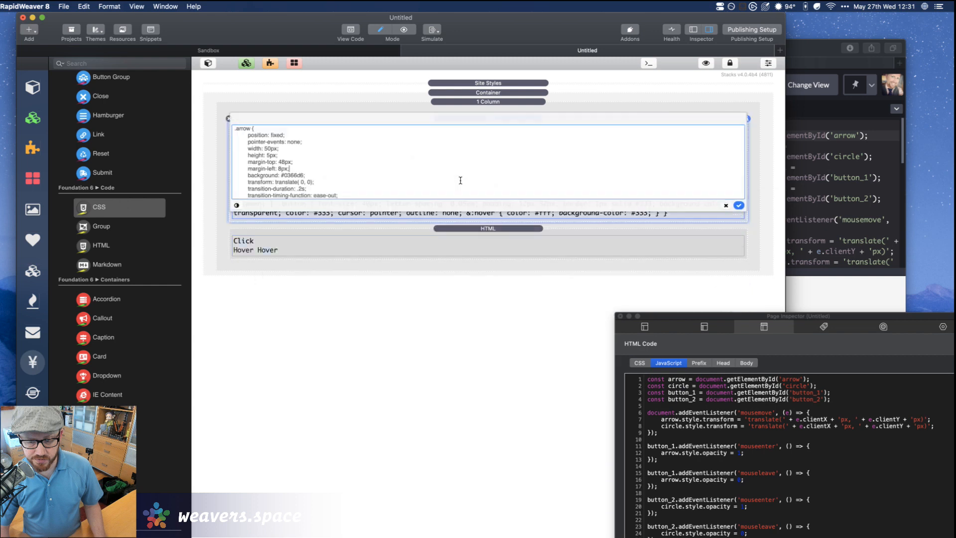
scroll(242, 158, down, 3)
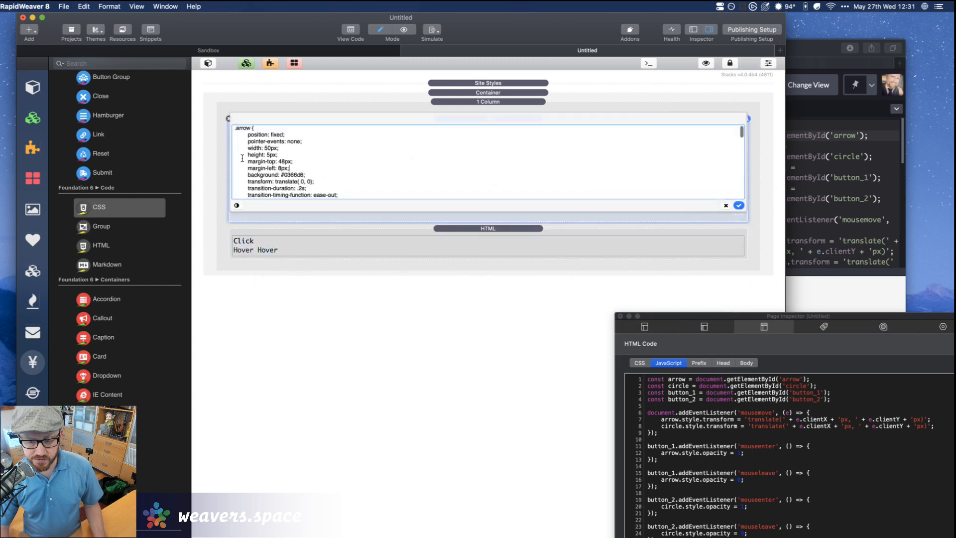
scroll(242, 158, down, 1)
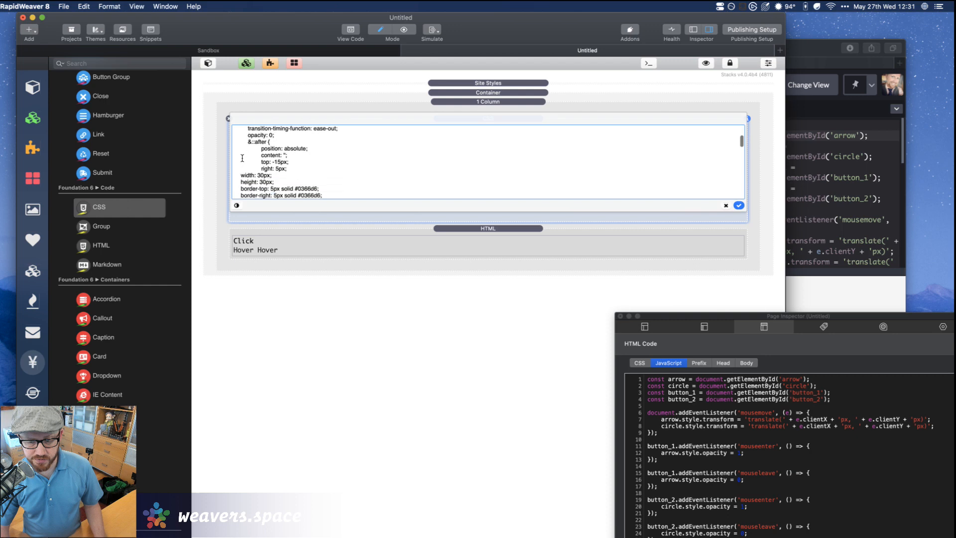
scroll(242, 158, down, 5)
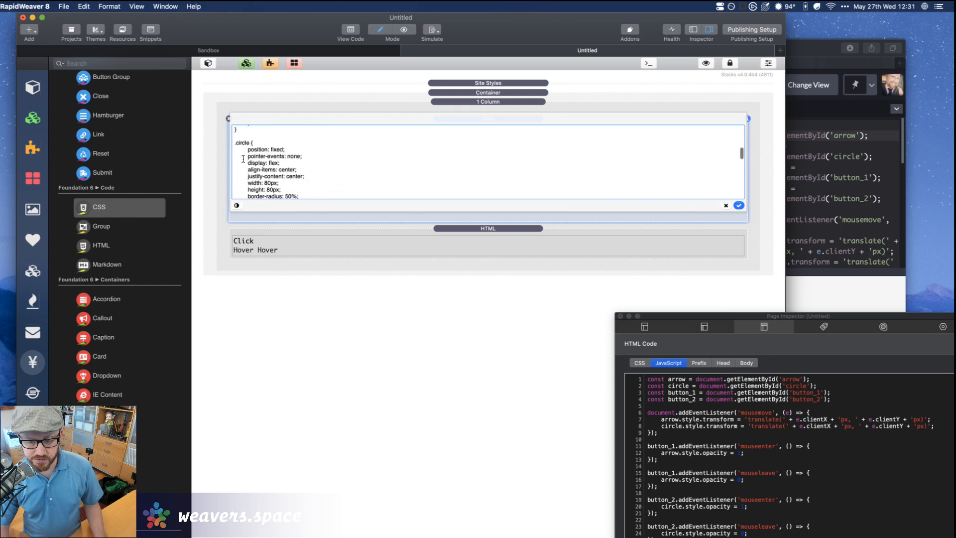
scroll(243, 158, down, 8)
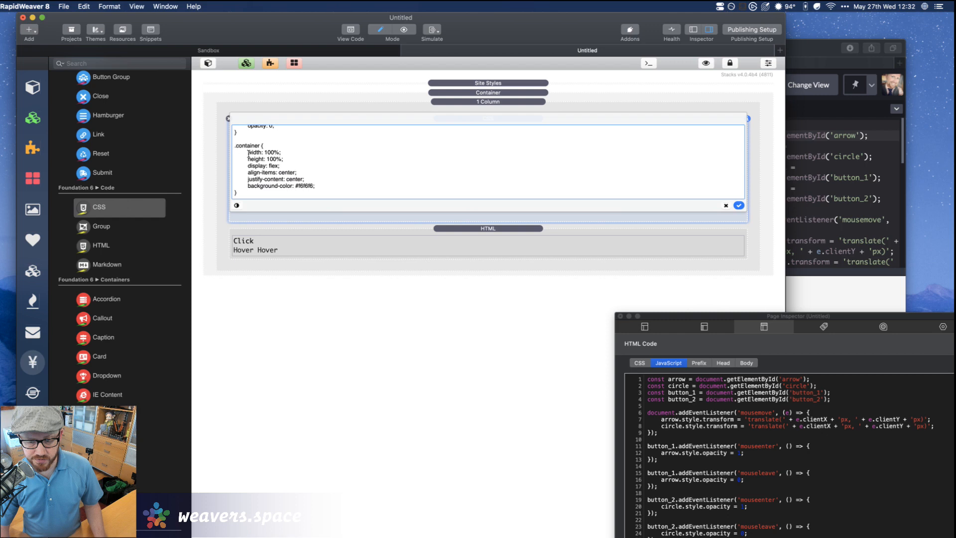
text(hover-)
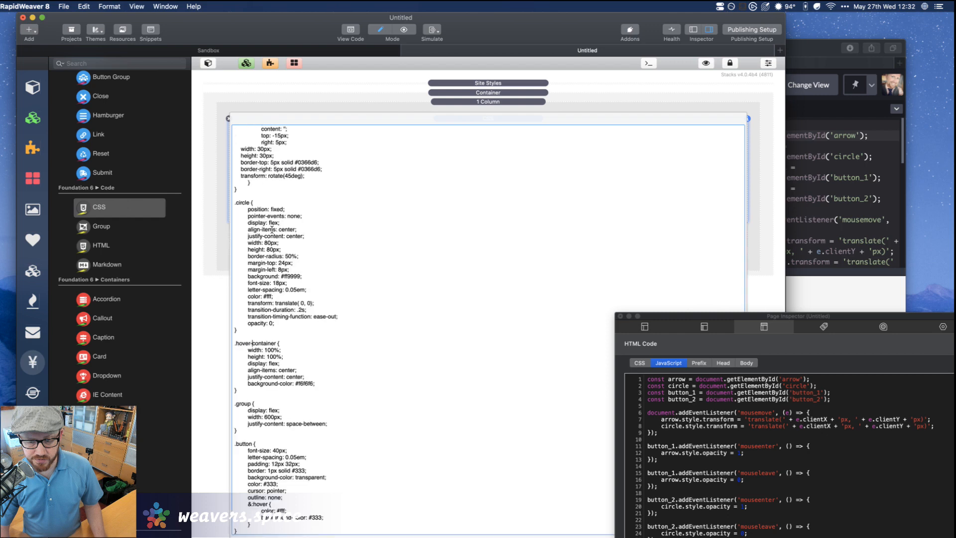
scroll(274, 244, down, 3)
text(hover-)
click(236, 449)
text(hover-)
click(630, 317)
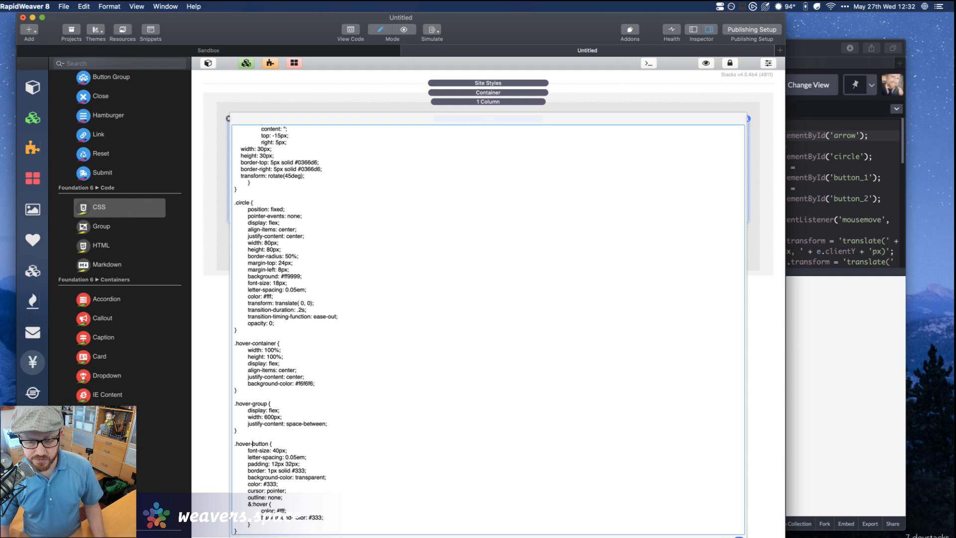
key(Escape)
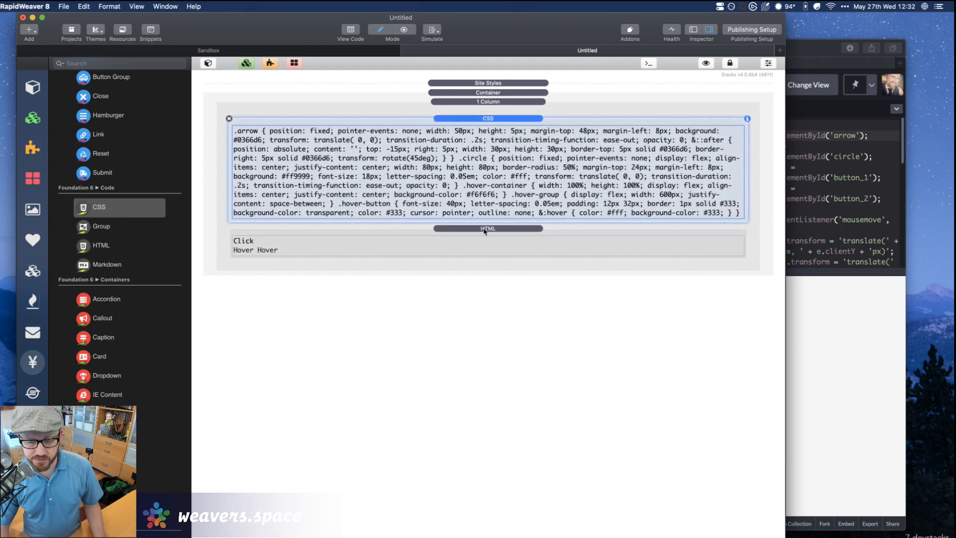
Find the minimized page inspector and bring its floating window back on screen
click(485, 231)
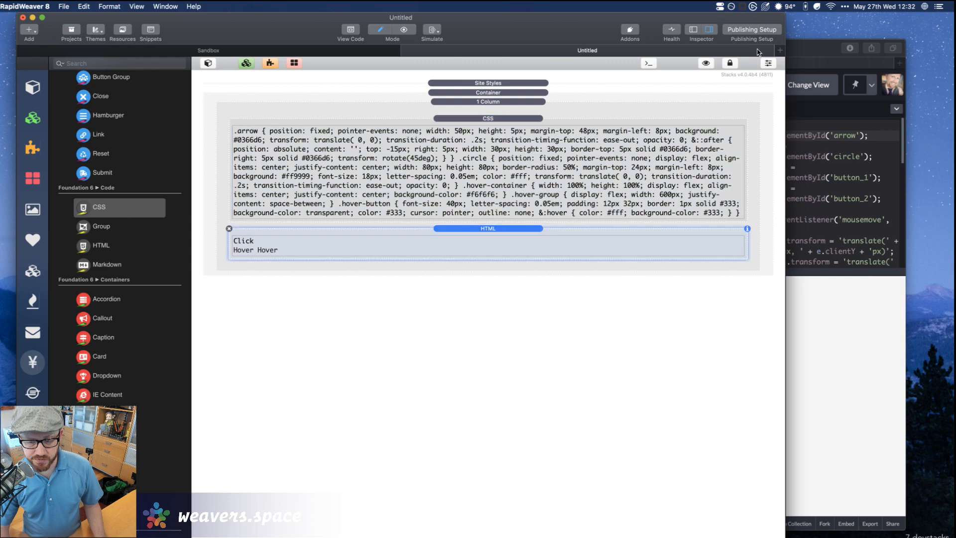
mouse_move(403, 537)
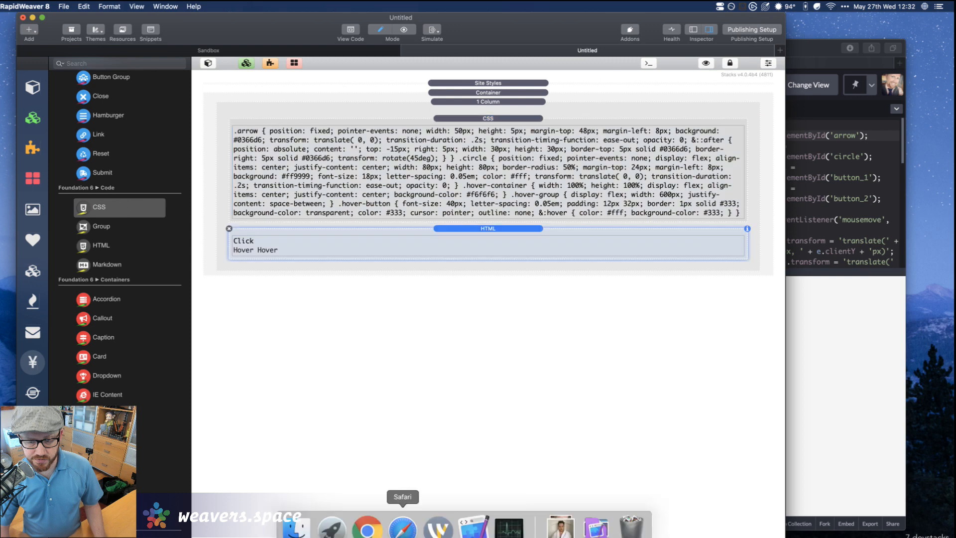
right_click(485, 533)
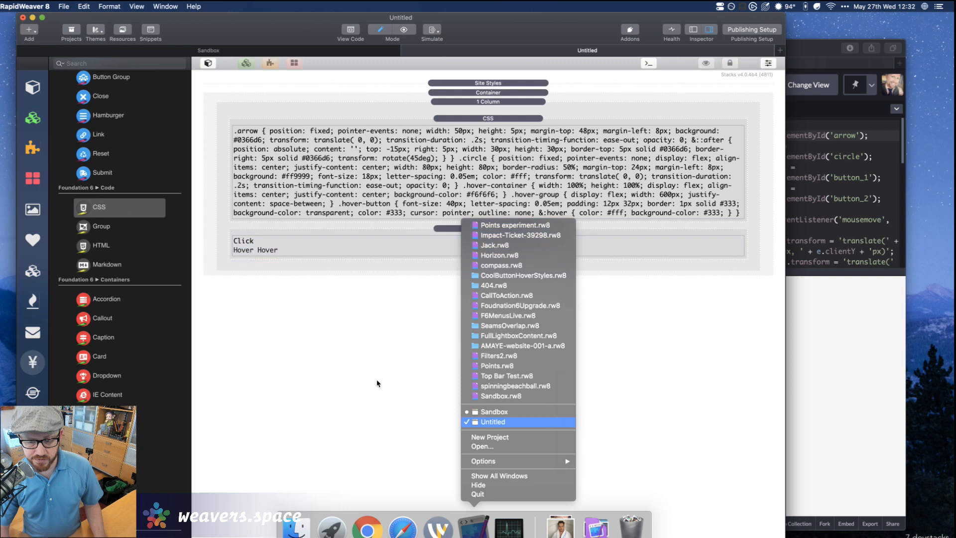
click(388, 156)
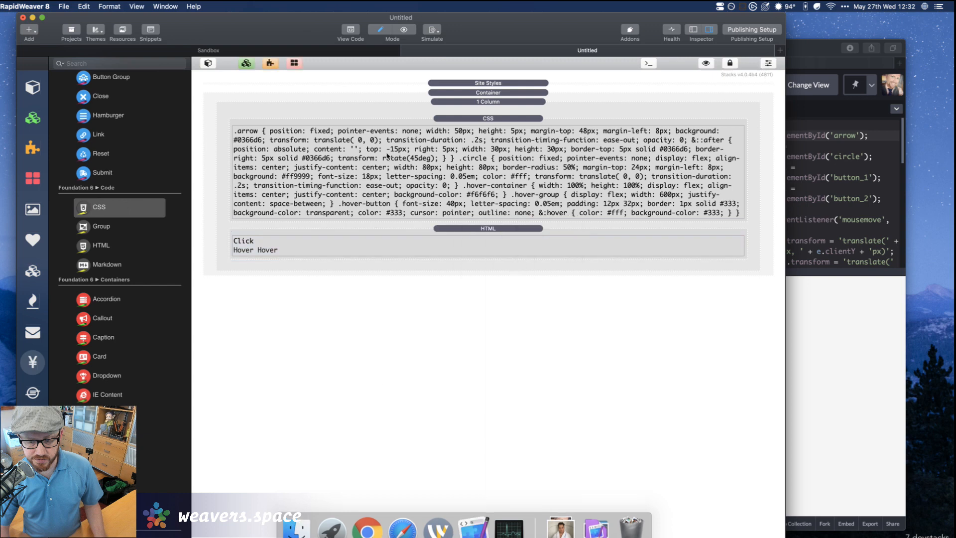
click(172, 6)
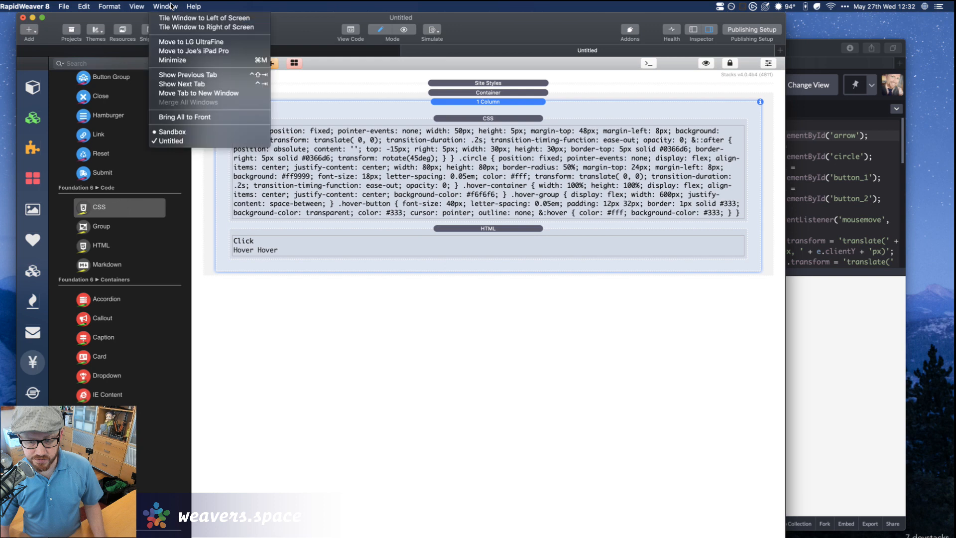
click(182, 119)
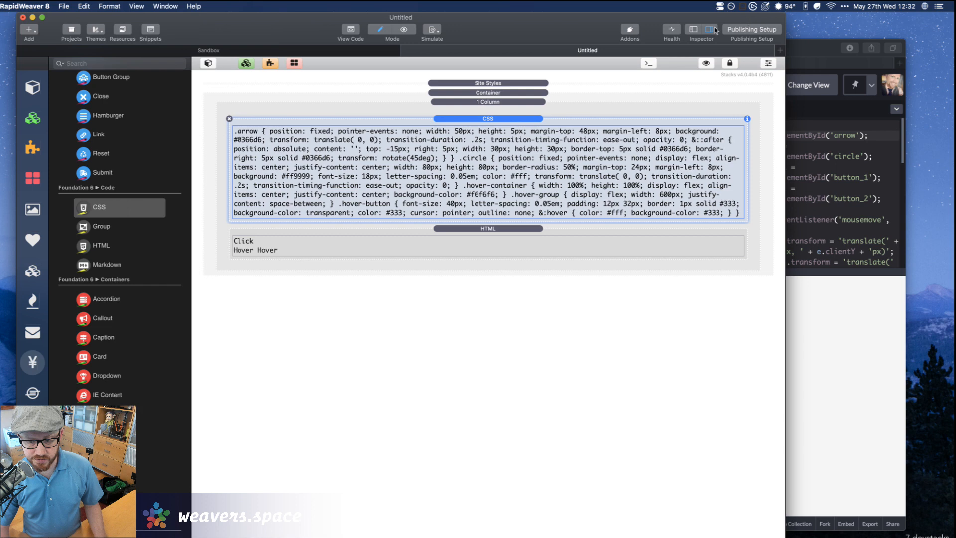
click(709, 31)
click(710, 31)
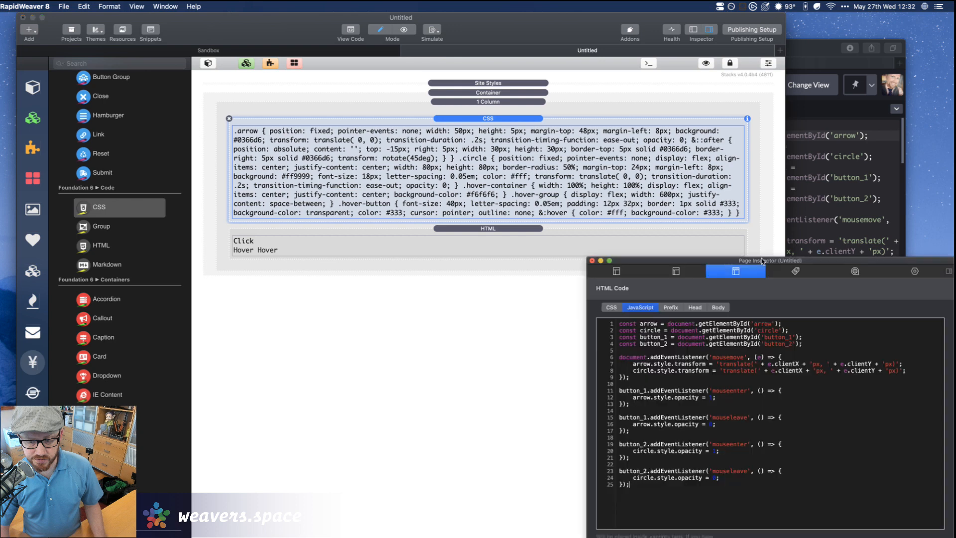
Move the floating inspector up so all the JavaScript is in view, and preview the page to test both Hover buttons
drag(762, 261, 766, 227)
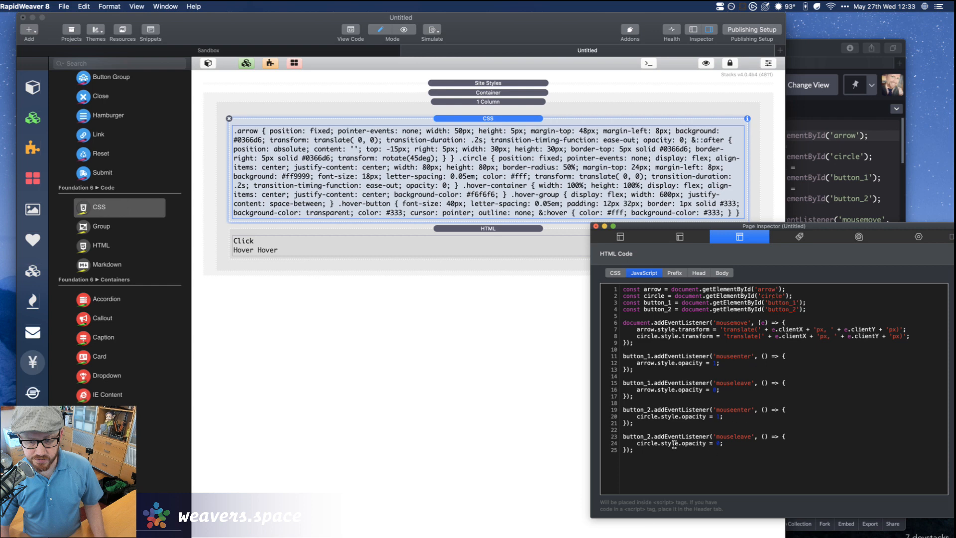
click(349, 34)
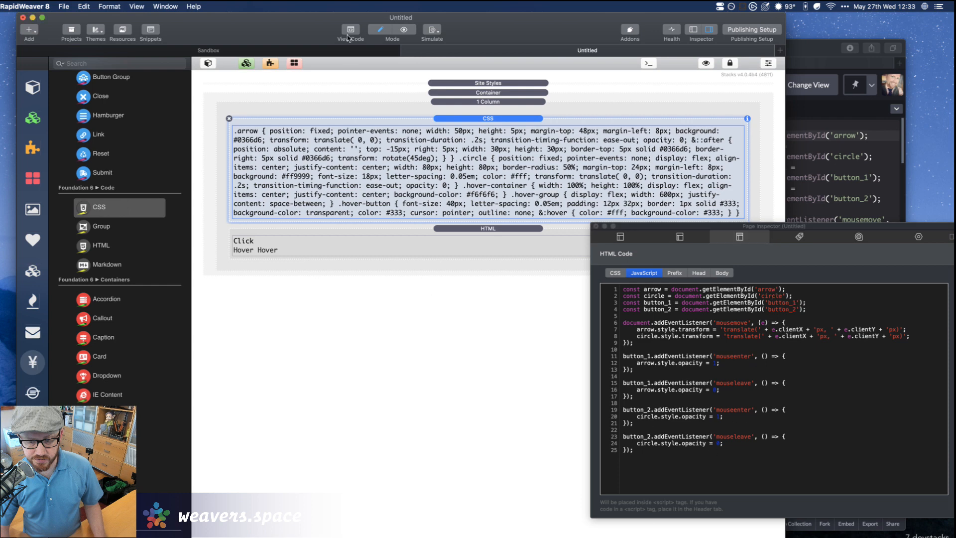
click(405, 30)
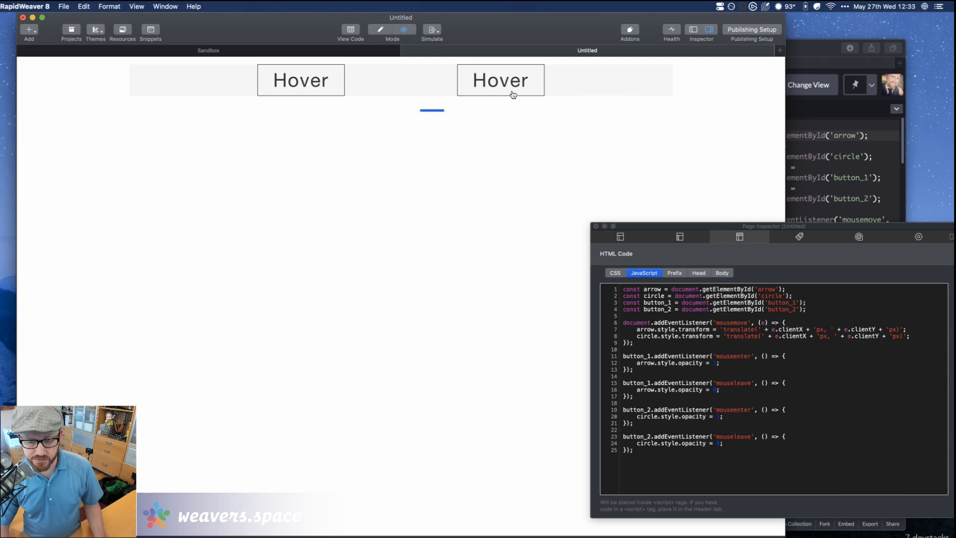
In the Sandbox project, dock the floating inspector and set the overflow of the Container around the CSS and HTML stacks to Visible
click(350, 50)
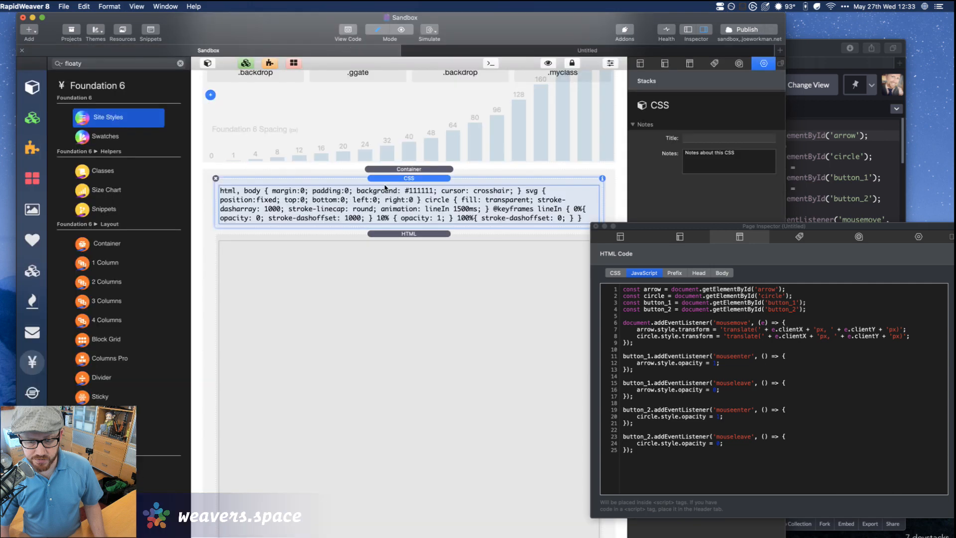
click(394, 234)
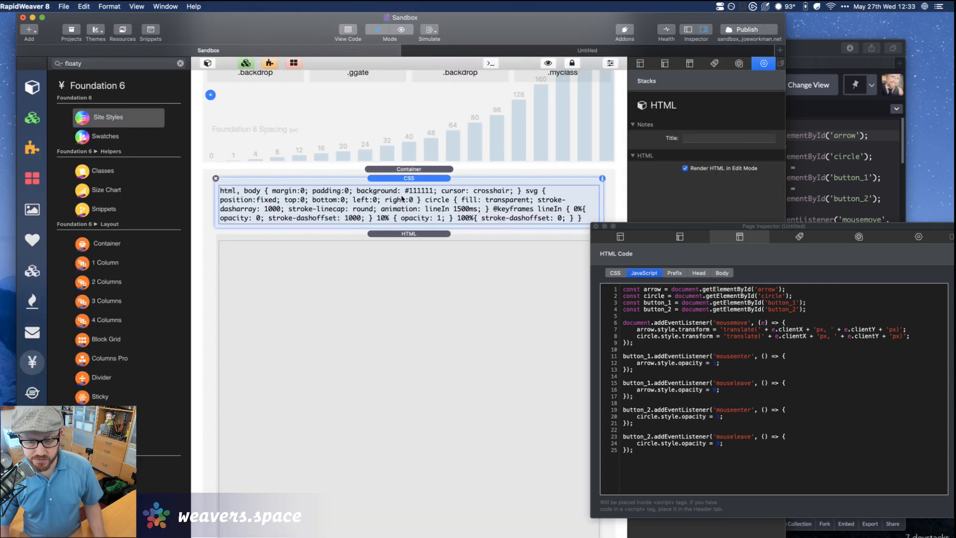
click(395, 259)
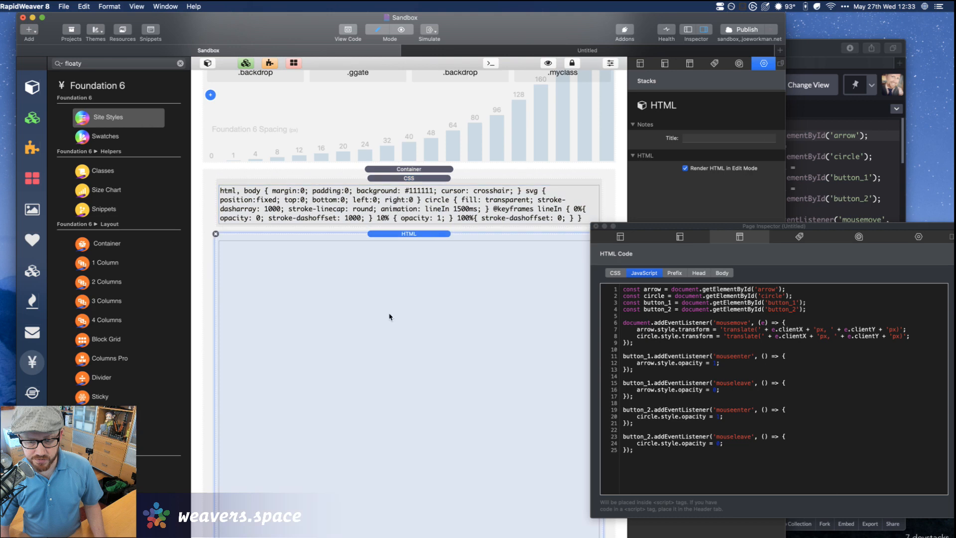
shift+click(398, 179)
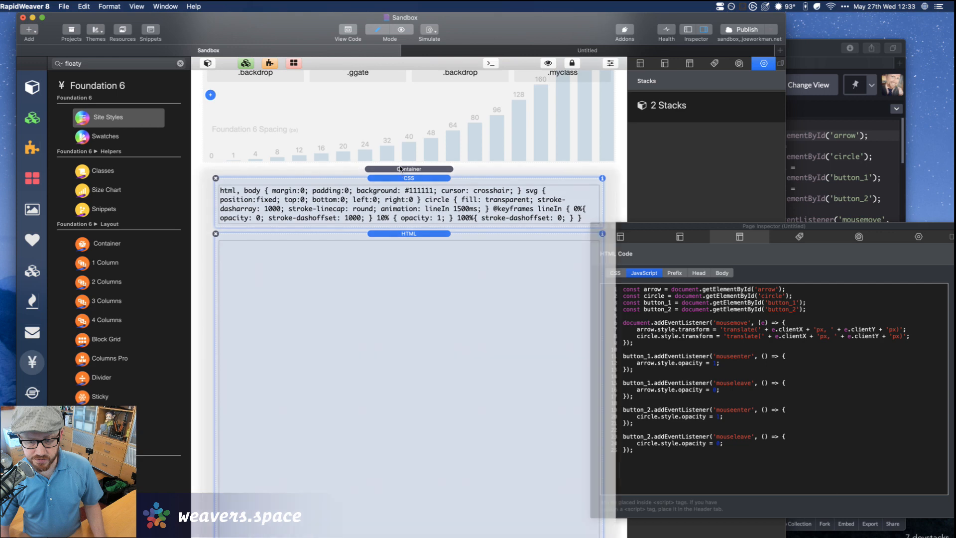
click(400, 169)
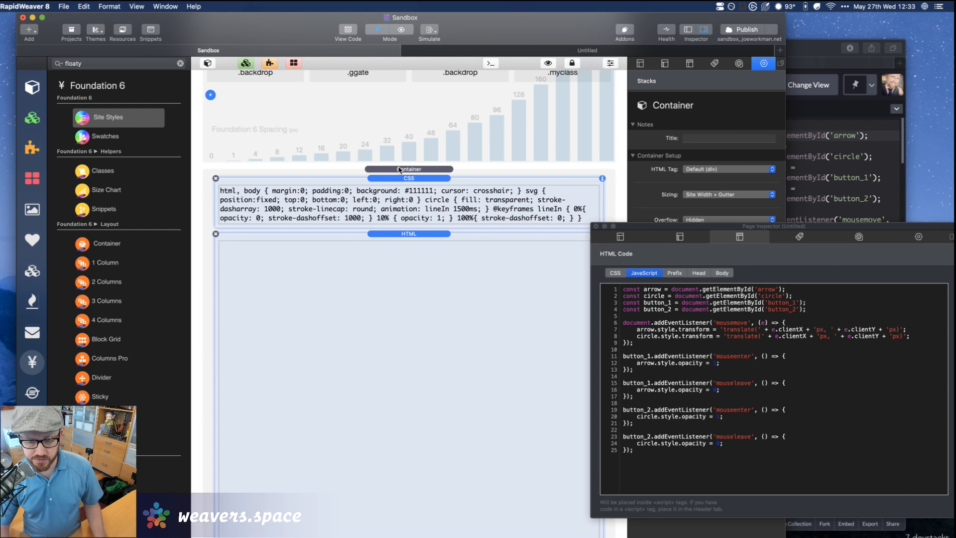
click(705, 171)
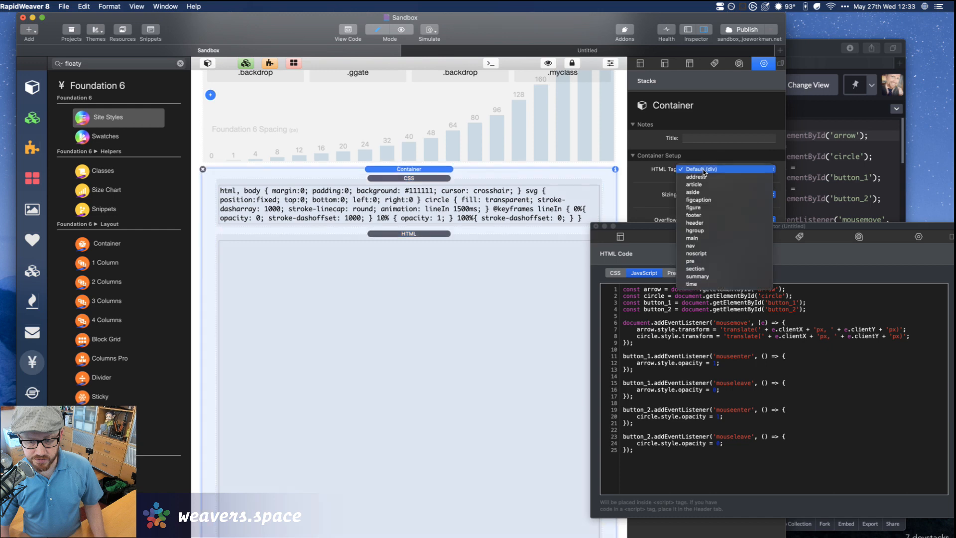
click(655, 179)
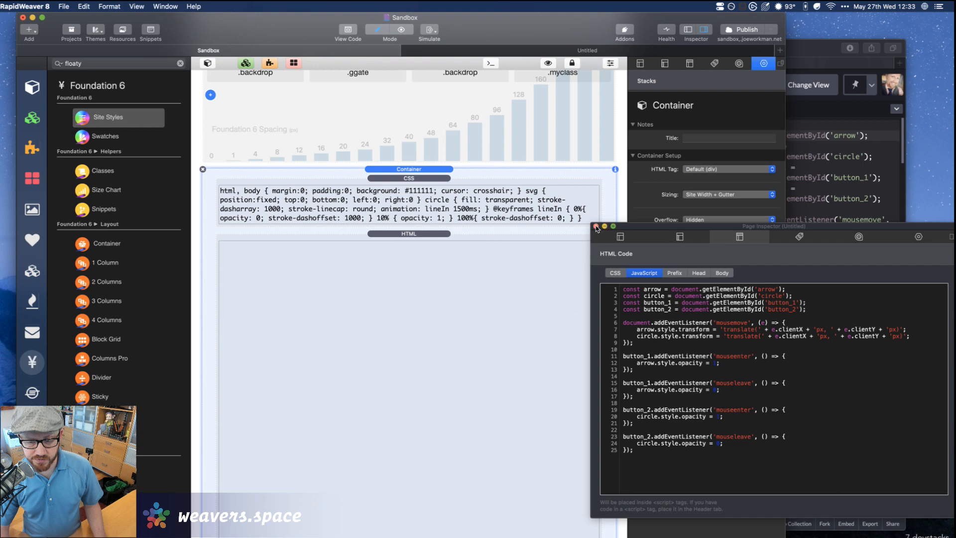
click(952, 237)
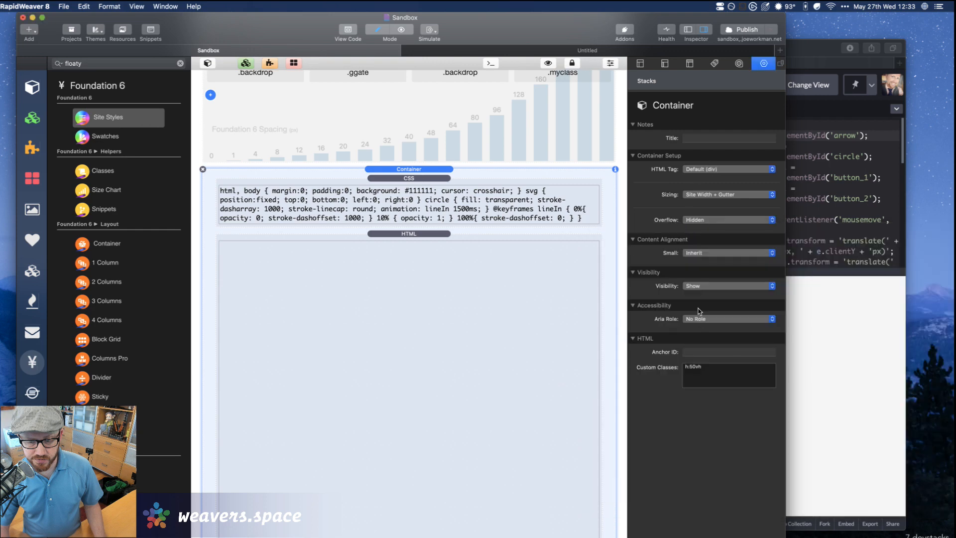
click(694, 224)
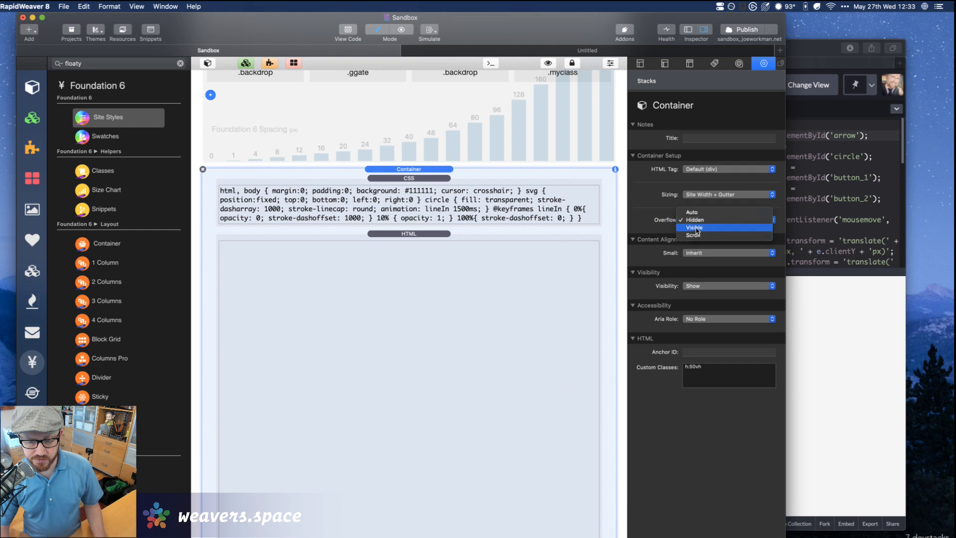
click(696, 228)
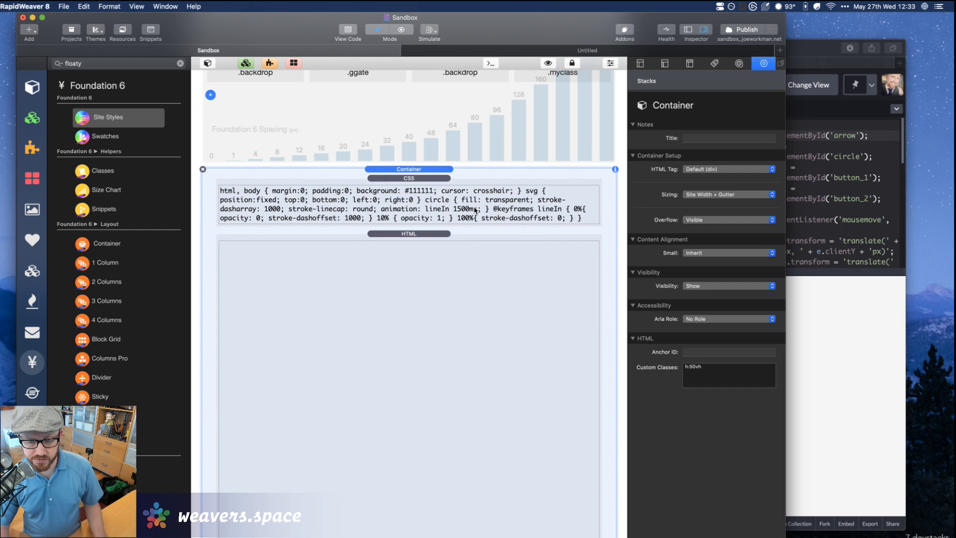
Switch to Safari to view the Sandbox page preview and reposition the browser window so the drawn circles are in view
key(super+Tab)
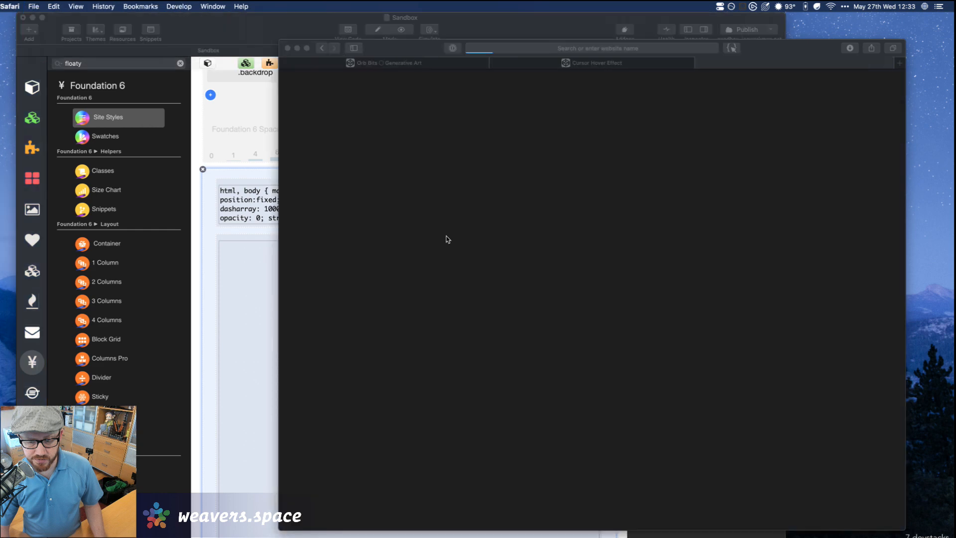
click(742, 67)
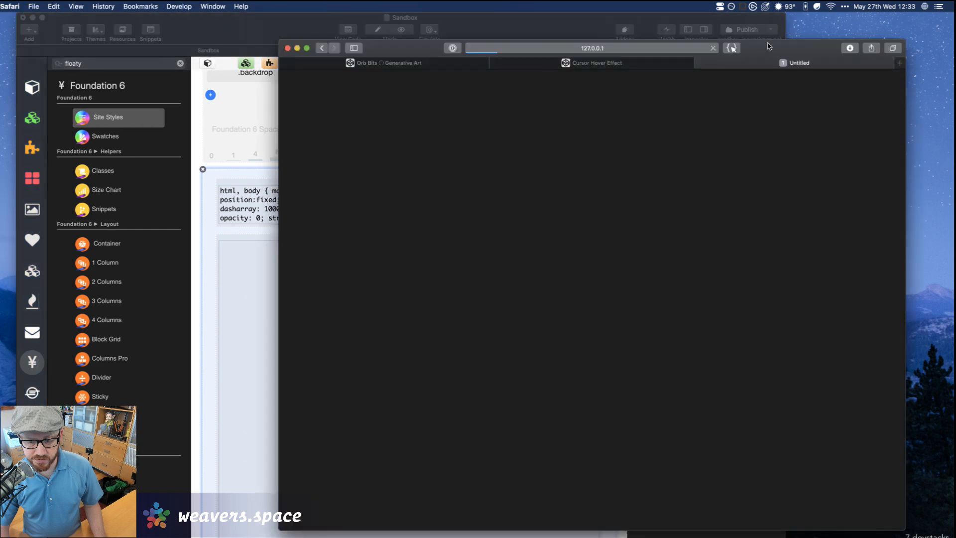
drag(763, 47, 683, 54)
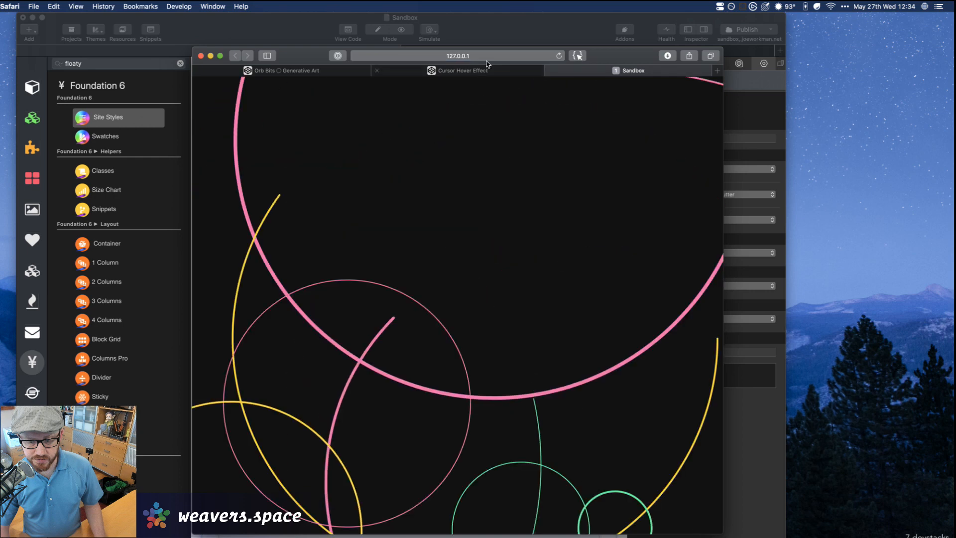
Return the Untitled project in RapidWeaver to edit mode, preview its page in Safari, and compare it with the Sandbox preview
click(529, 29)
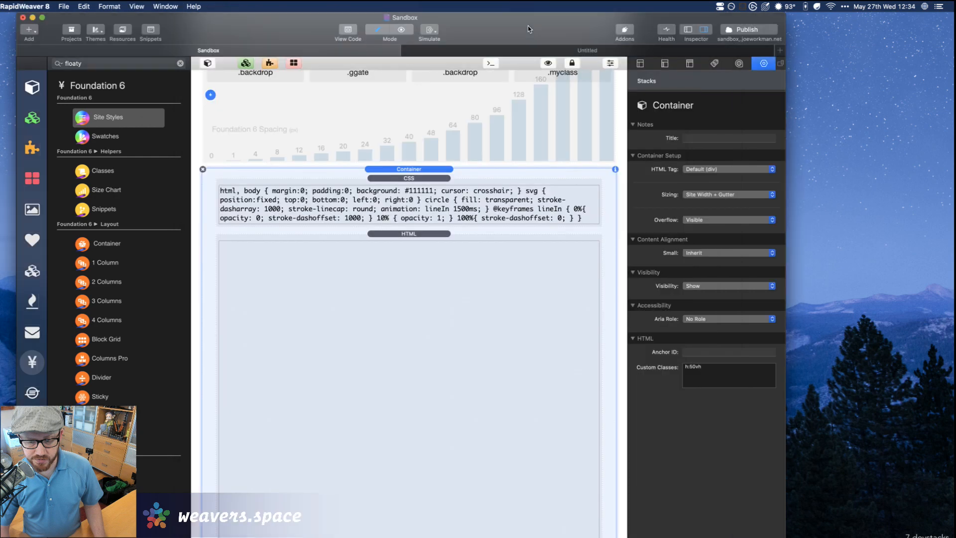
click(530, 51)
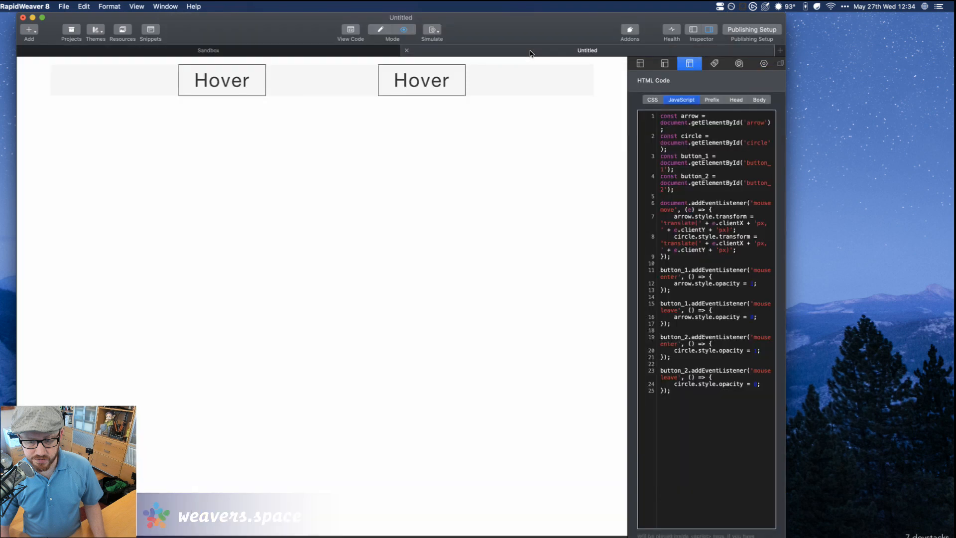
click(378, 30)
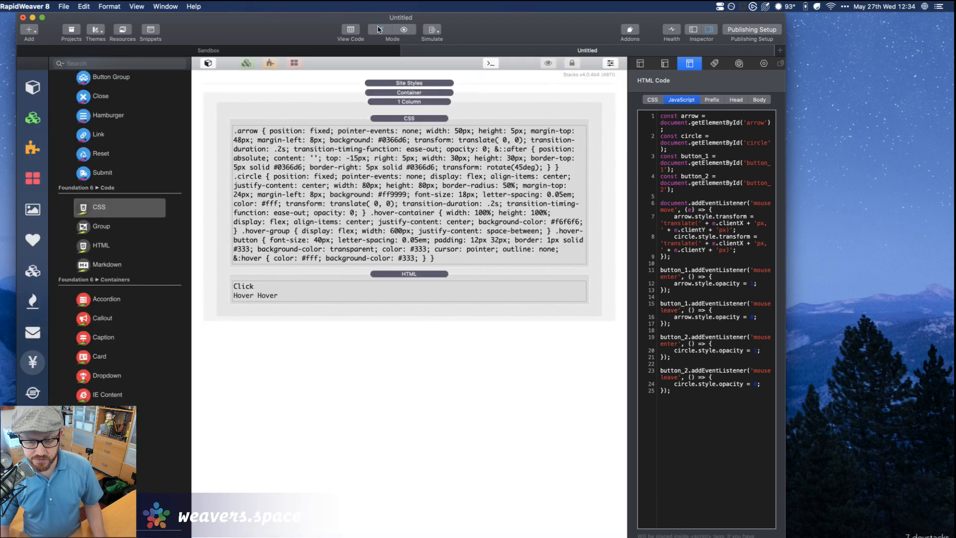
key(super+shift+r)
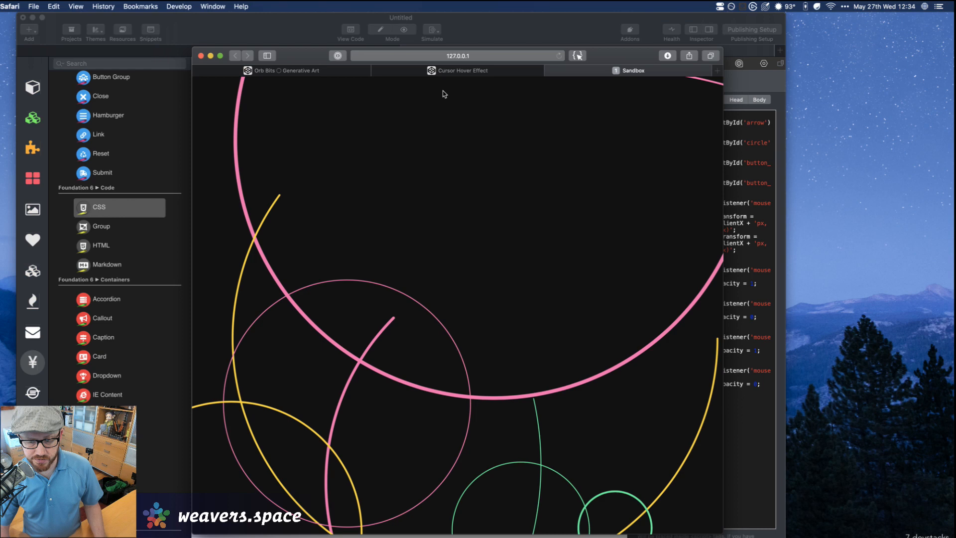
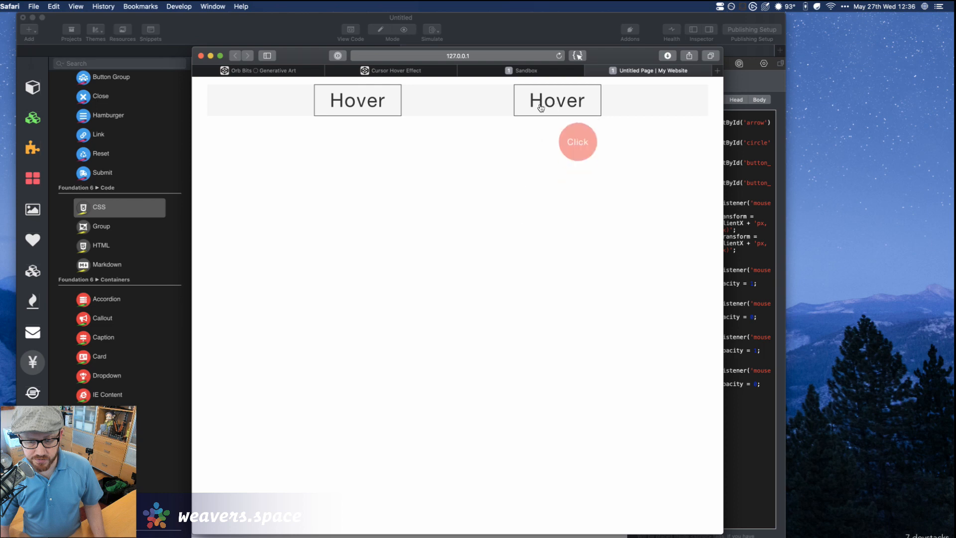
click(516, 71)
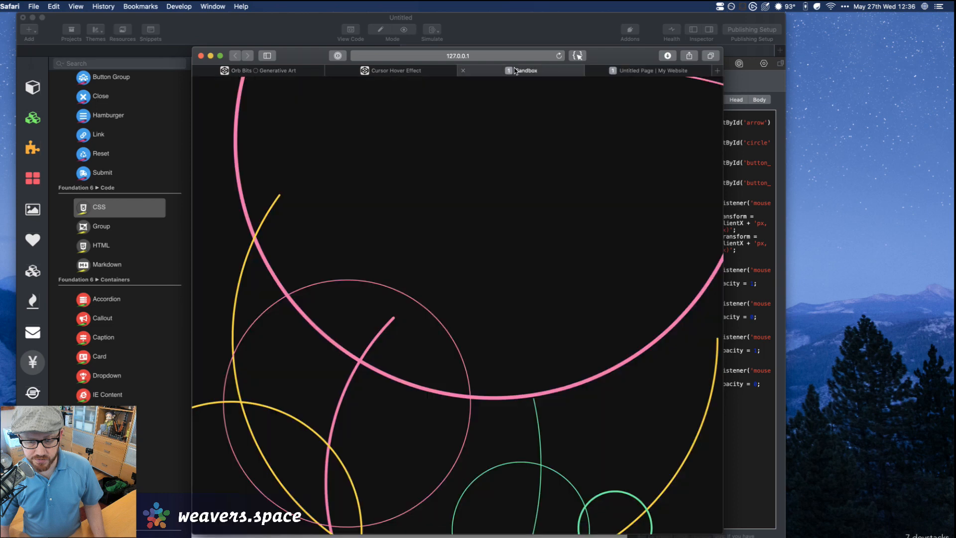
click(629, 71)
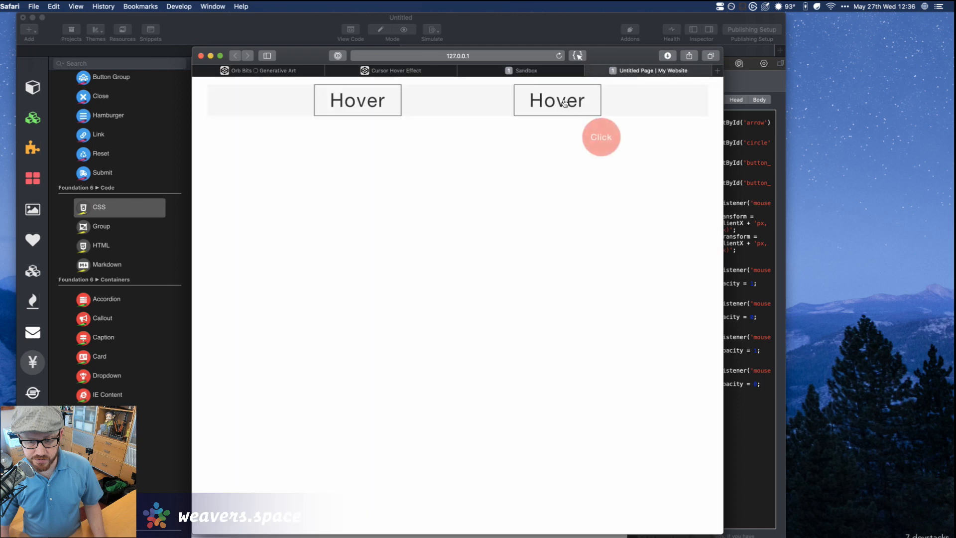
In the Sandbox project's CSS stack in RapidWeaver, delete the html, body rule, set the svg position to absolute, and save the code
click(561, 31)
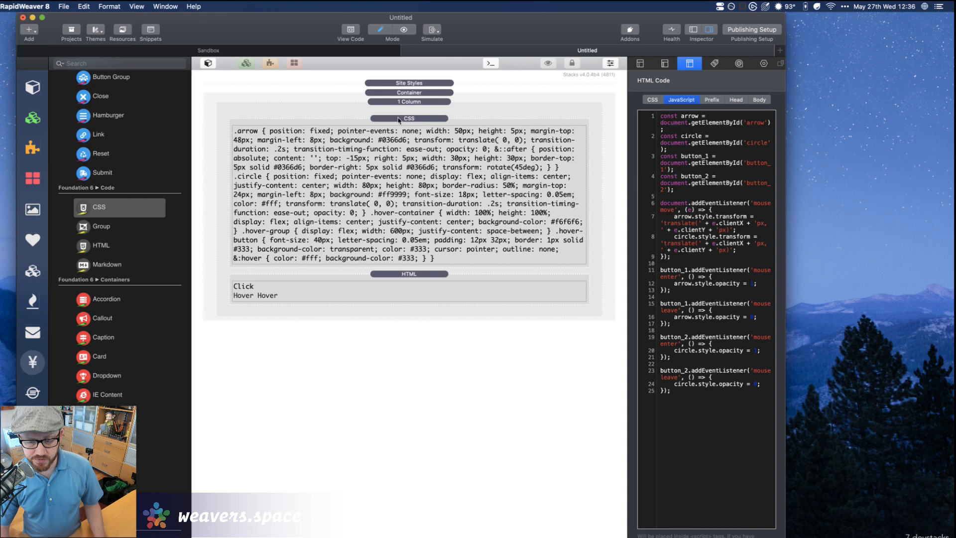
click(398, 118)
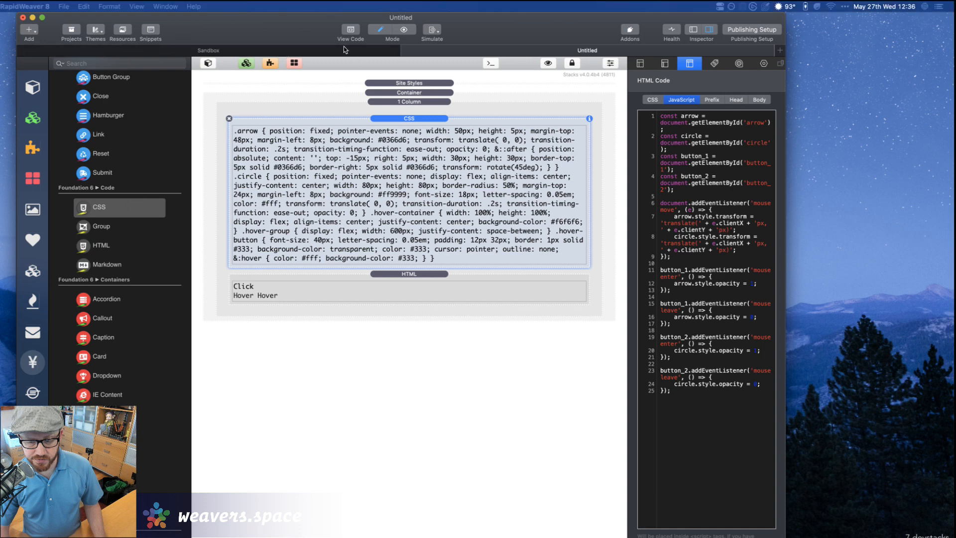
key(super+Tab)
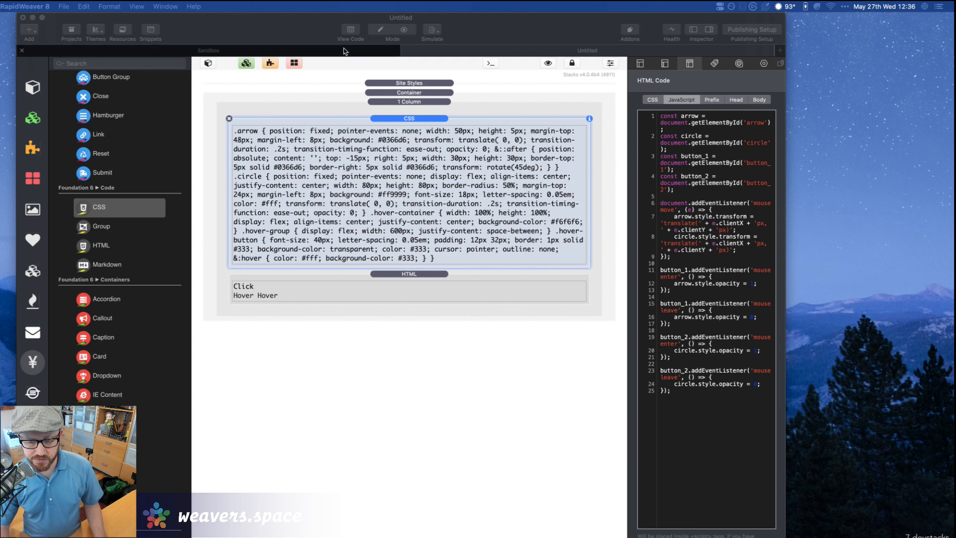
click(343, 51)
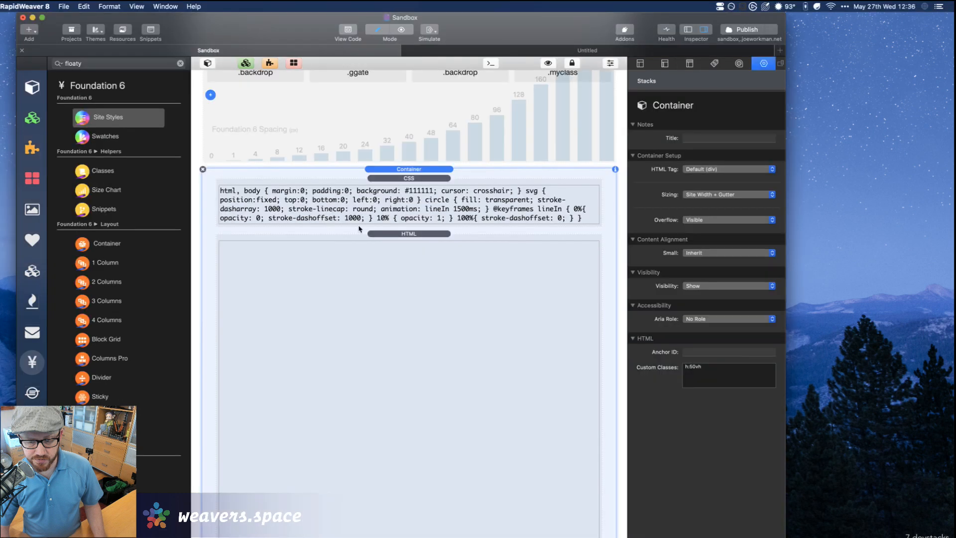
click(399, 203)
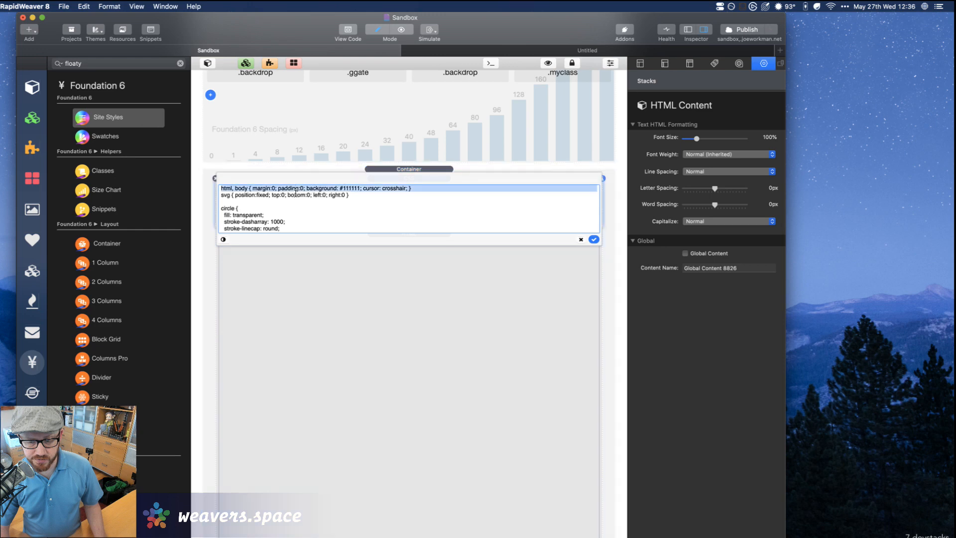
key(BackSpace)
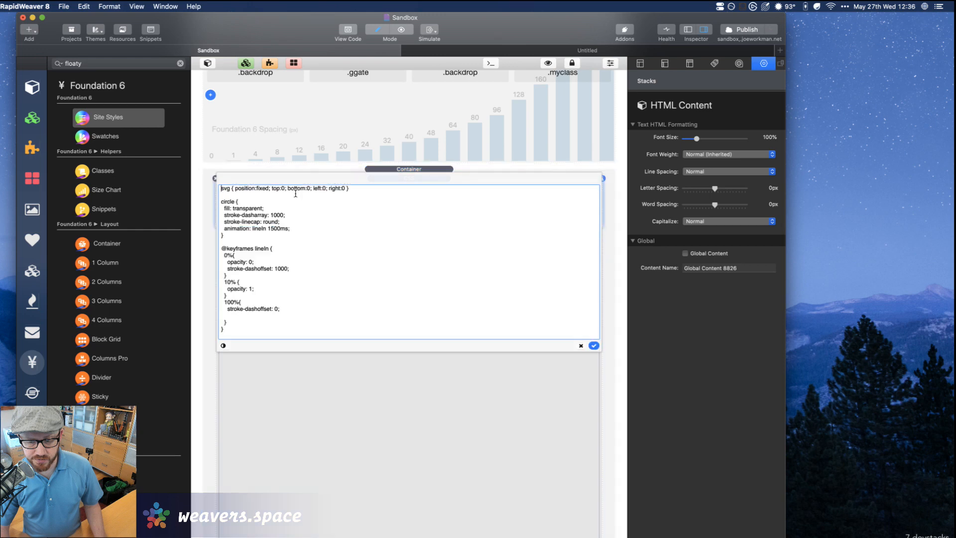
double_click(262, 193)
text(absolute)
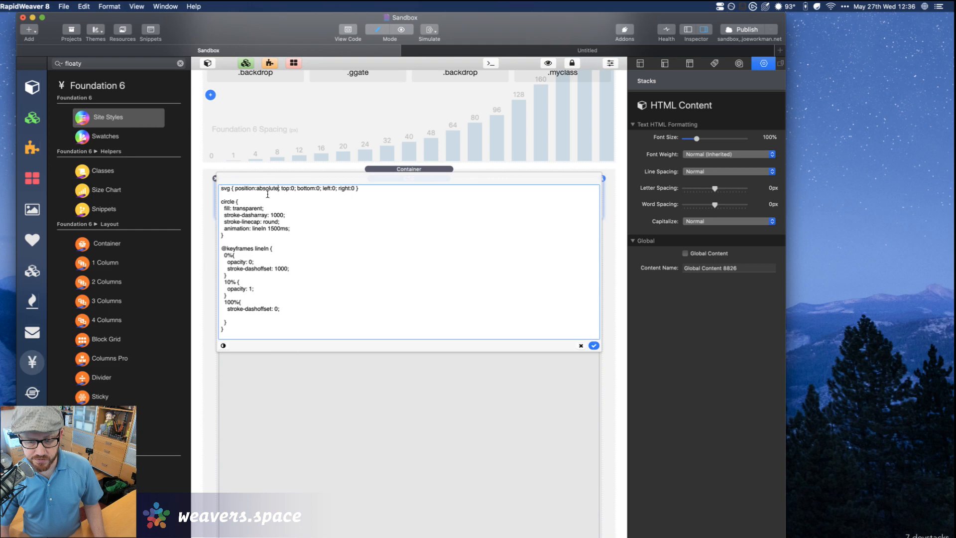
click(593, 345)
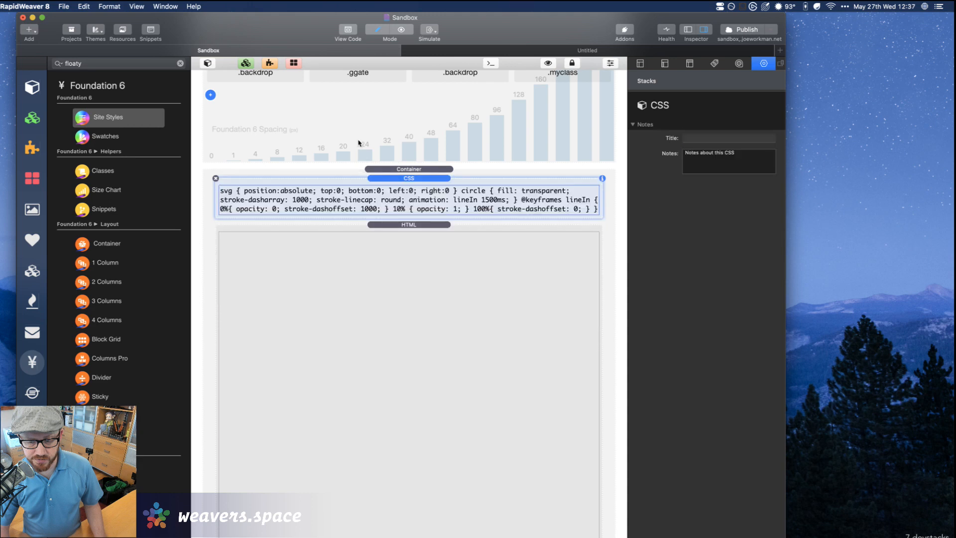
Give Site Styles a dark navy background color (RGB 11, 32, 73) from the saved swatches and collapse the Site Styles stack
click(464, 145)
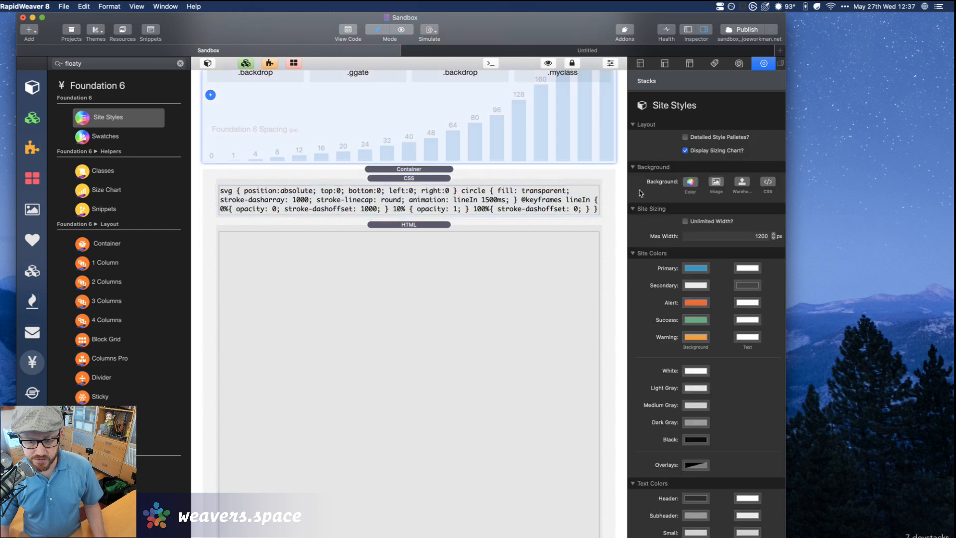
scroll(464, 145, up, 5)
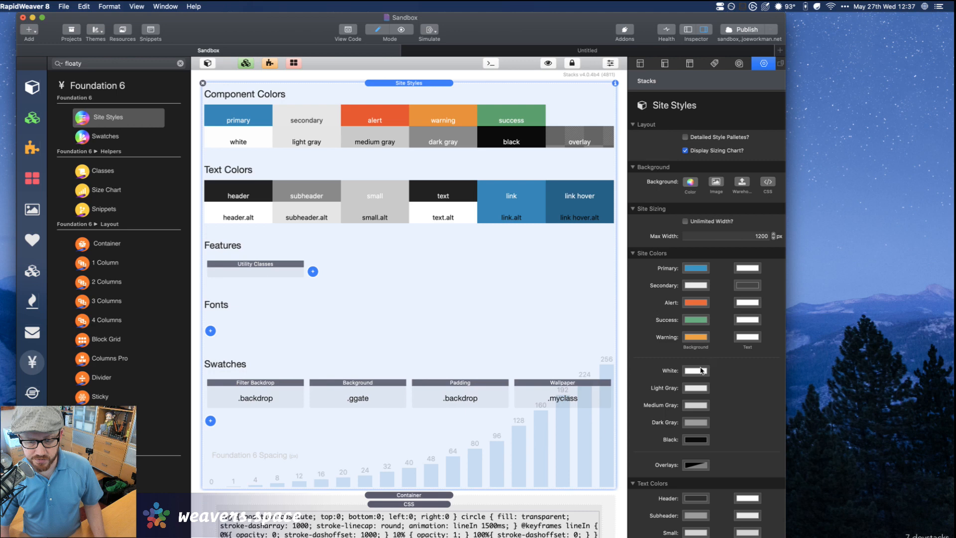
click(691, 186)
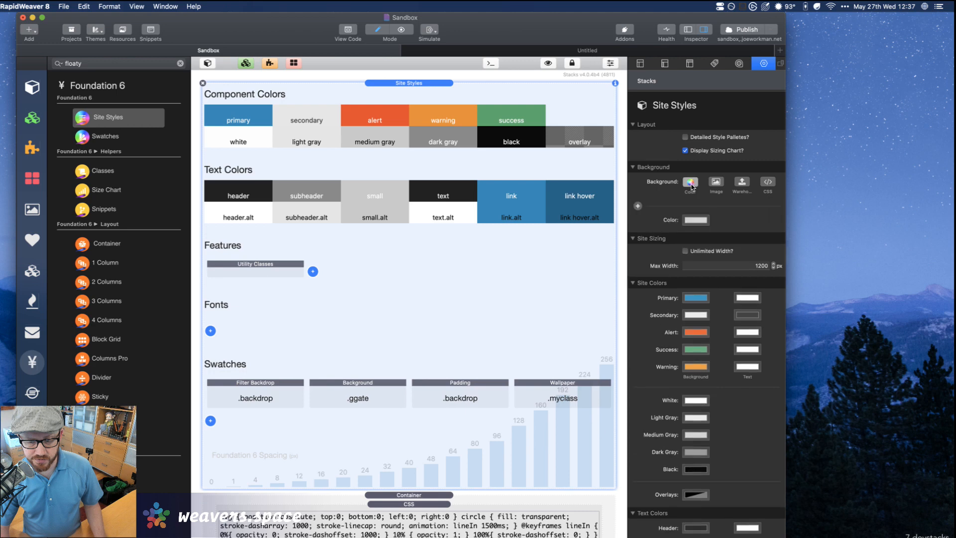
click(696, 220)
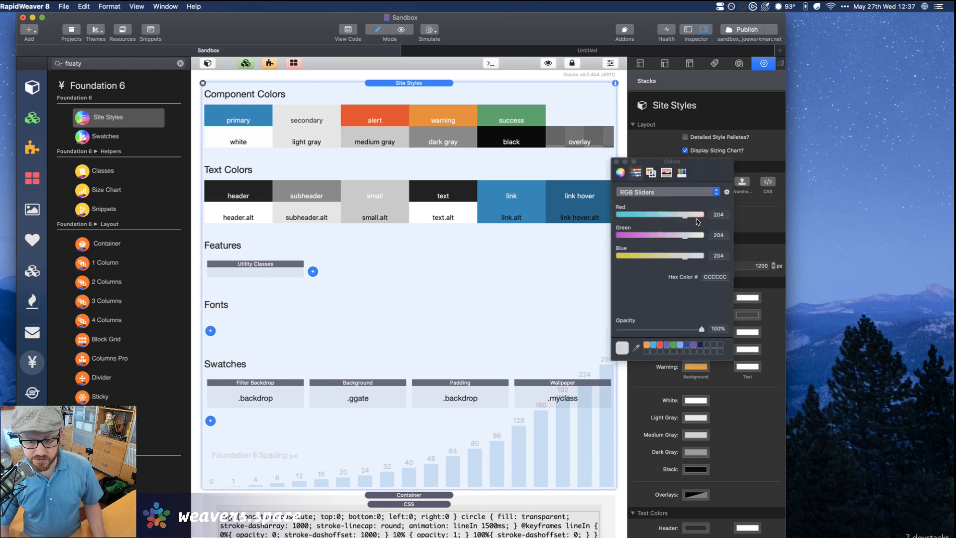
click(701, 344)
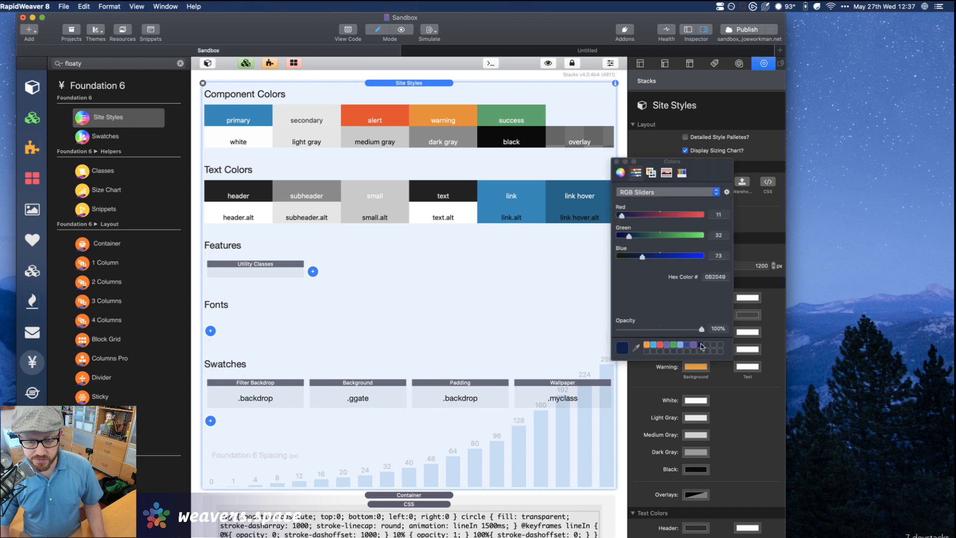
click(617, 161)
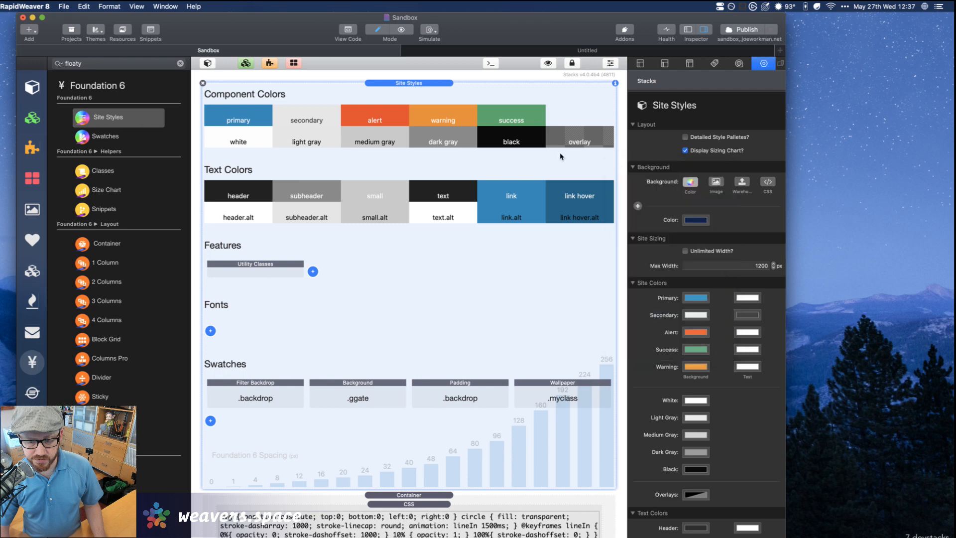
double_click(413, 85)
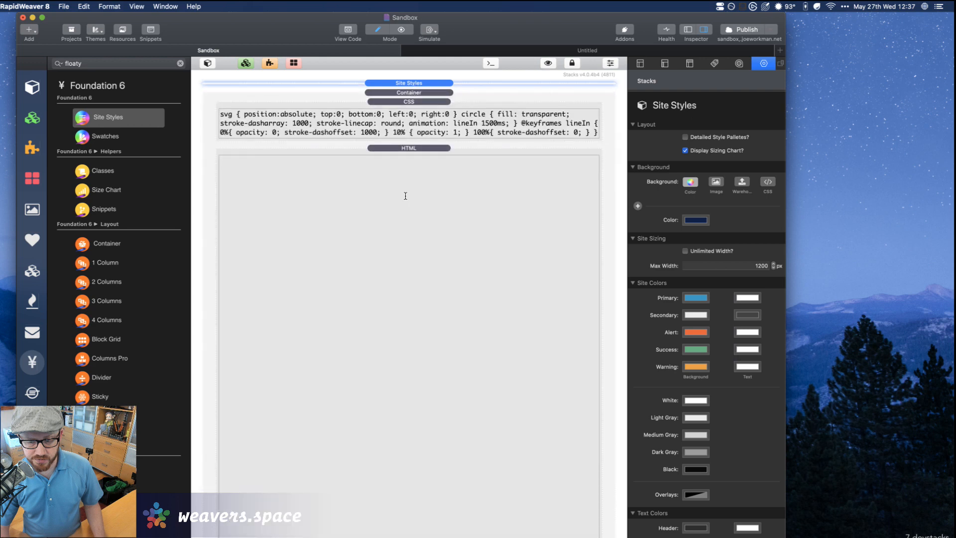
Open the HTML stack's code to review the svg element and circle-drawing script, and return to the CSS stack
click(391, 230)
text(<svg xmlns="http://www.w3.org/2000/svg" id="svg" version="1.1" width="100%" height="100%" viewBox="0 0 500 500"></svg> <script> let svg = document.getElementById("svg"); let colors = ["Gold", "HotPink", "MediumSpringGreen"];  function drawCircles() {   for (i = 0; i < 15; i++) {     circle = document.createElementNS("http://www.w3.org/2000/svg", "circle");     circle.setAttribute("r", Math.floor(Math.random() * 500));     circle.setAttribute("cx", Math.floor(Math.random() * 500));     circle.setAttribute("cy", Math.floor(Math.random() * 500));     circle.setAttribute("stroke-width", Math.floor(Math.random() * 5));     circle.setAttribute("stroke", colors[Math.floor(Math.random() * colors.length)]);     svg.appendChild(circle);   } }  function removeAll() {   while (svg.firstChild) {     svg.removeChild(svg.lastChild);   } }  svg.addEventListener("click", function(){   removeAll();   drawCircles(); });  drawCircles(); </script>)
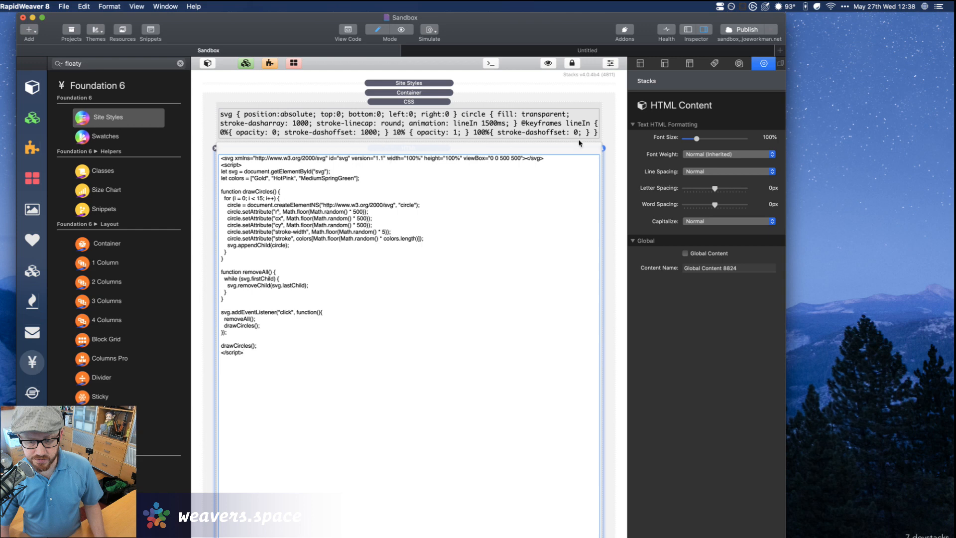
click(519, 124)
click(519, 124)
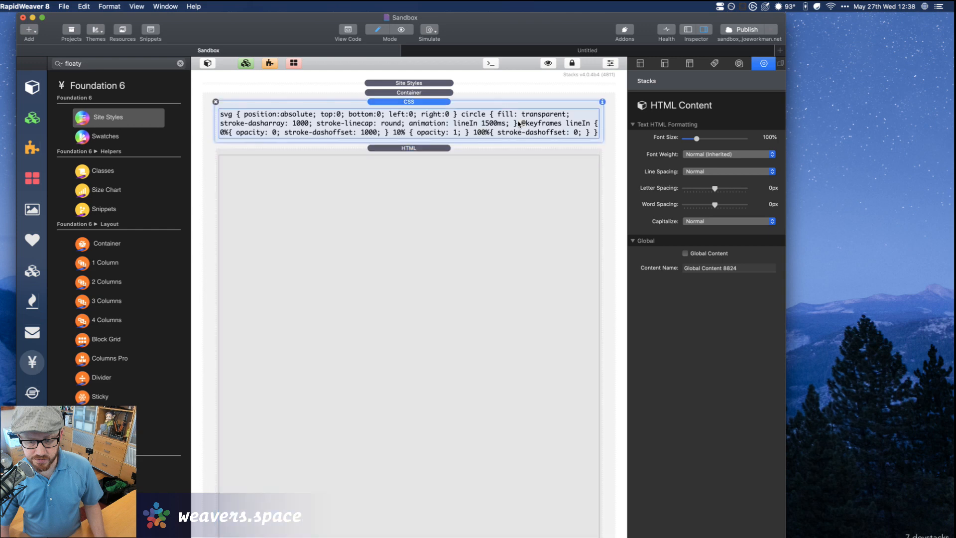
Preview the Sandbox page in Safari, open Web Inspector, and pick the page's body element for inspection
key(super+shift+p)
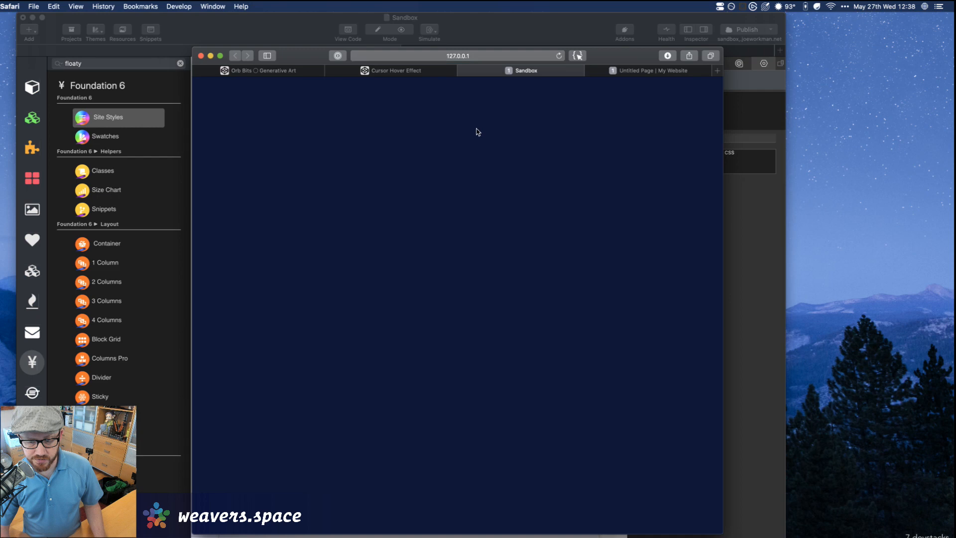
key(alt+super+i)
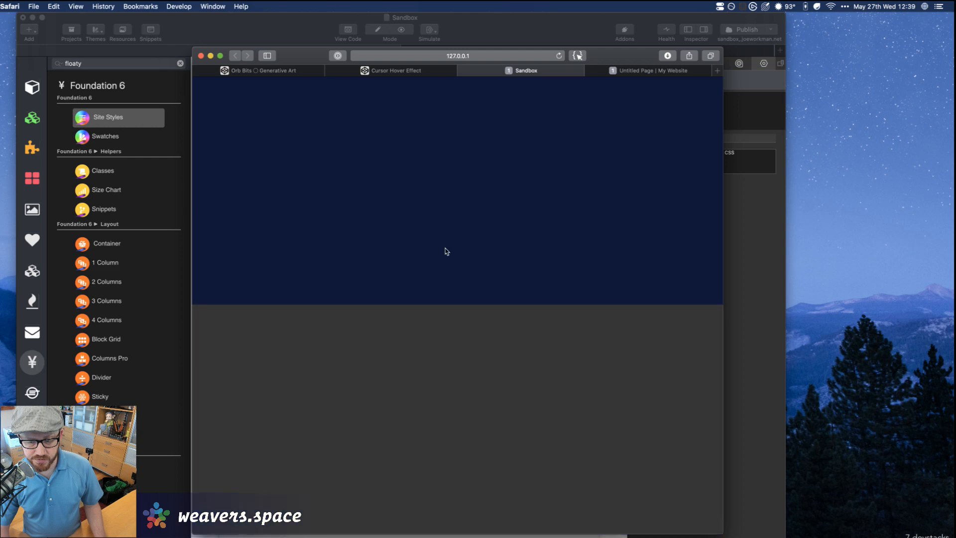
right_click(445, 248)
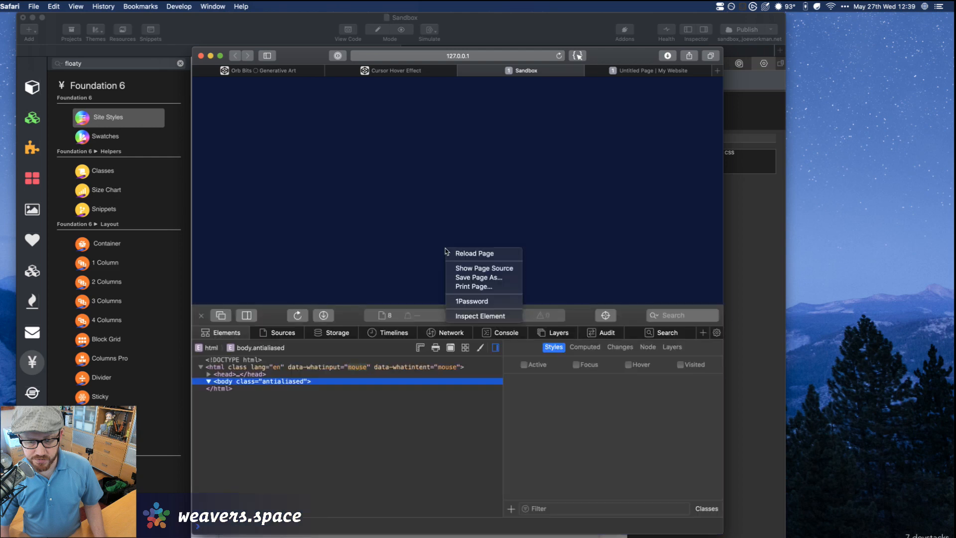
click(438, 251)
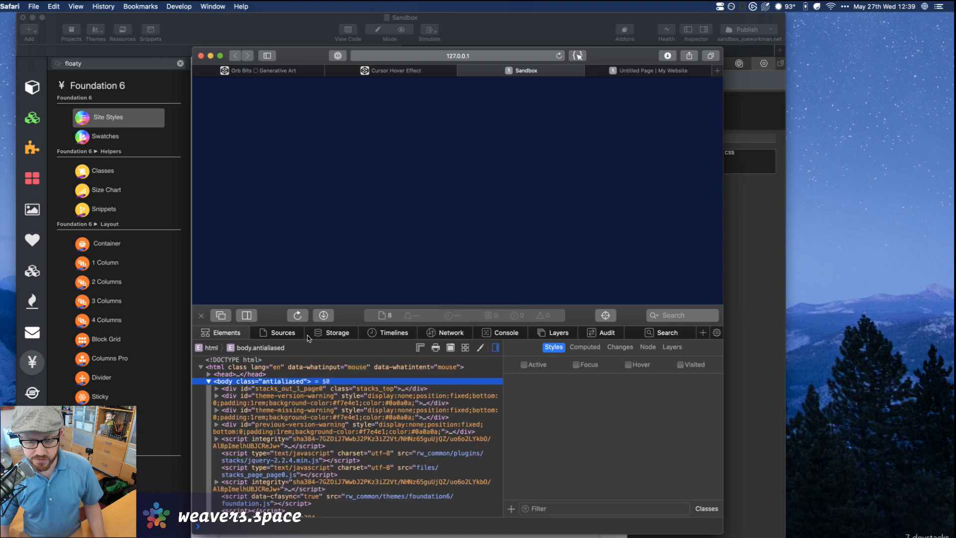
click(606, 317)
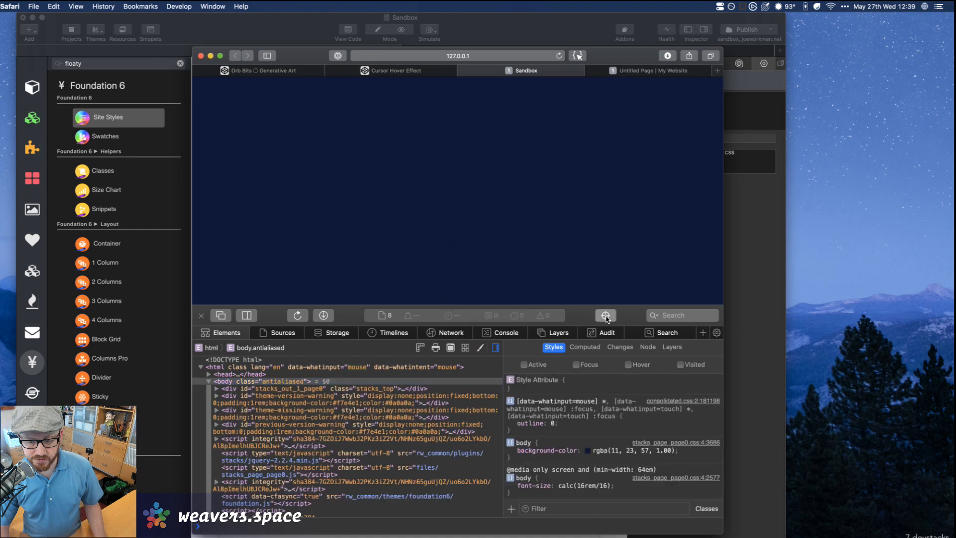
click(531, 260)
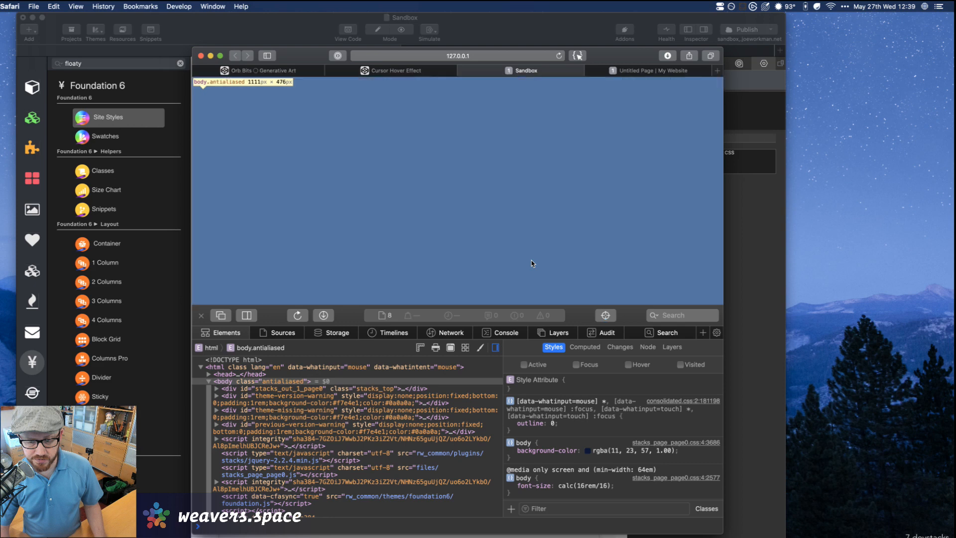
Expand the stacks_out_1_page0 div down to the h:50vh container and examine the styles of its nested grid-container div in the widened window
click(252, 390)
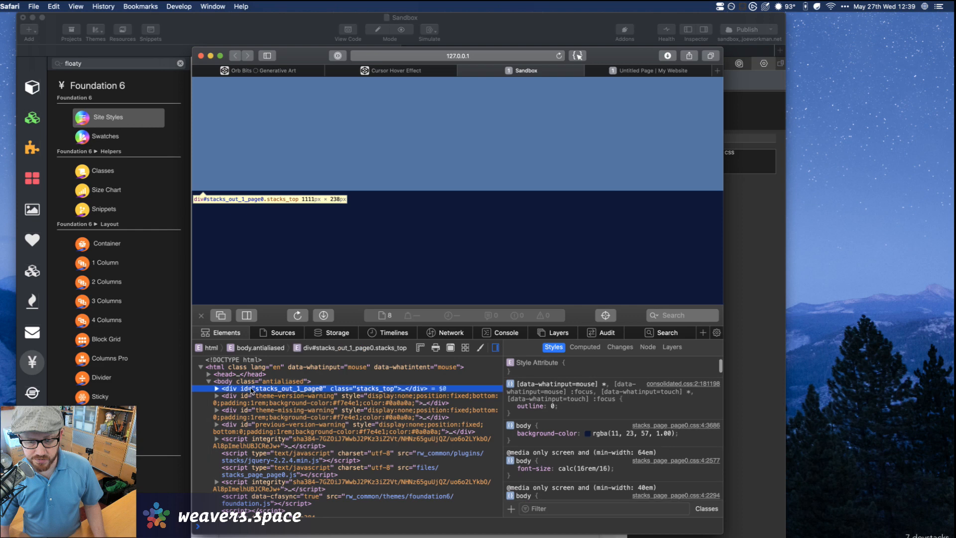
key(Right)
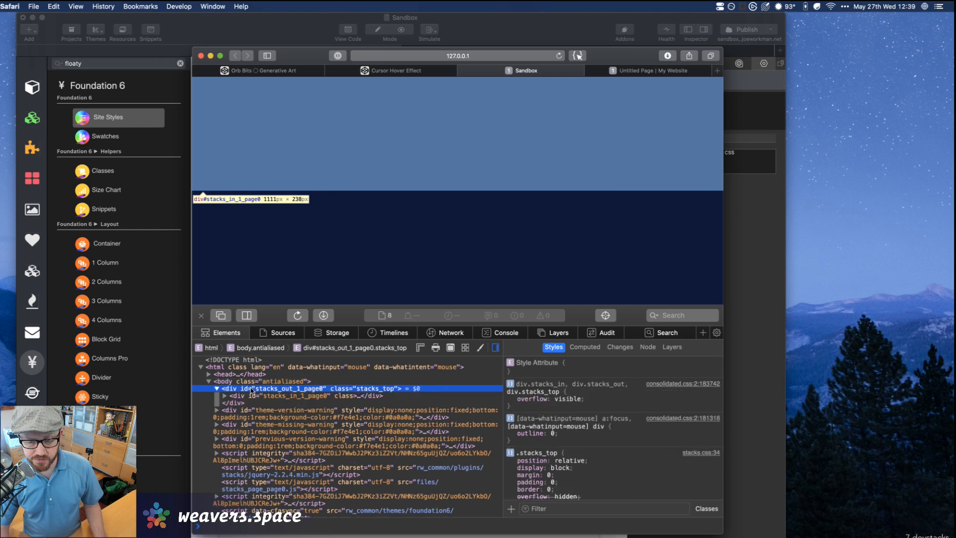
key(Right)
key(Right)
key(Right)
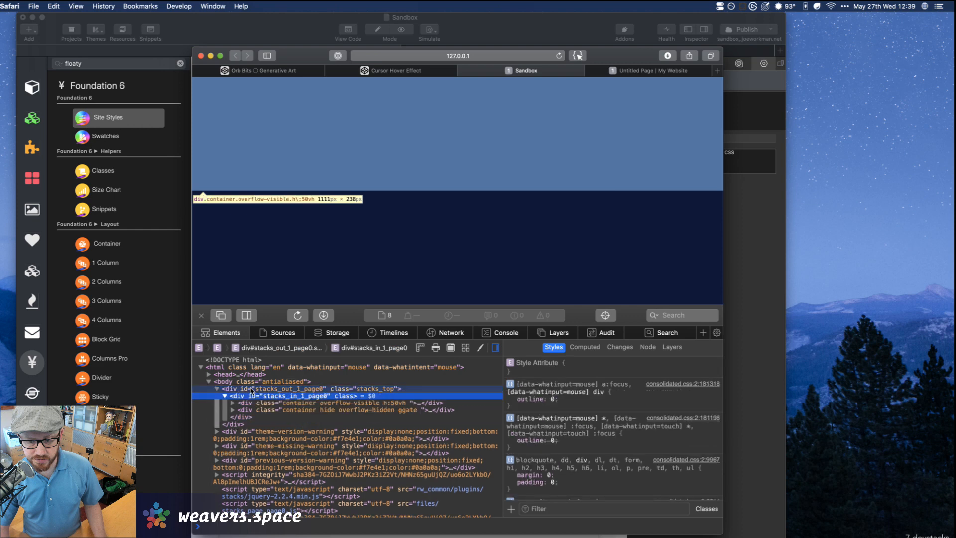
key(Right)
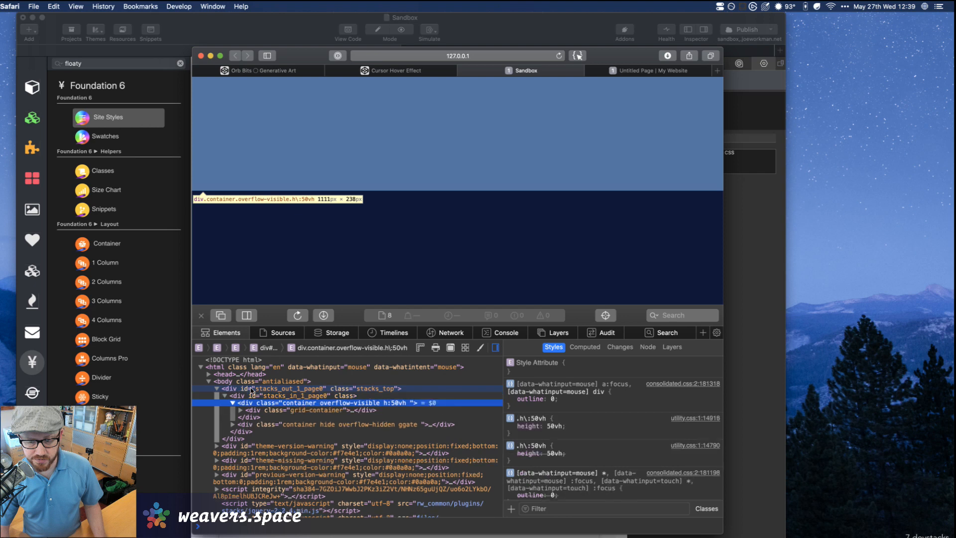
key(Right)
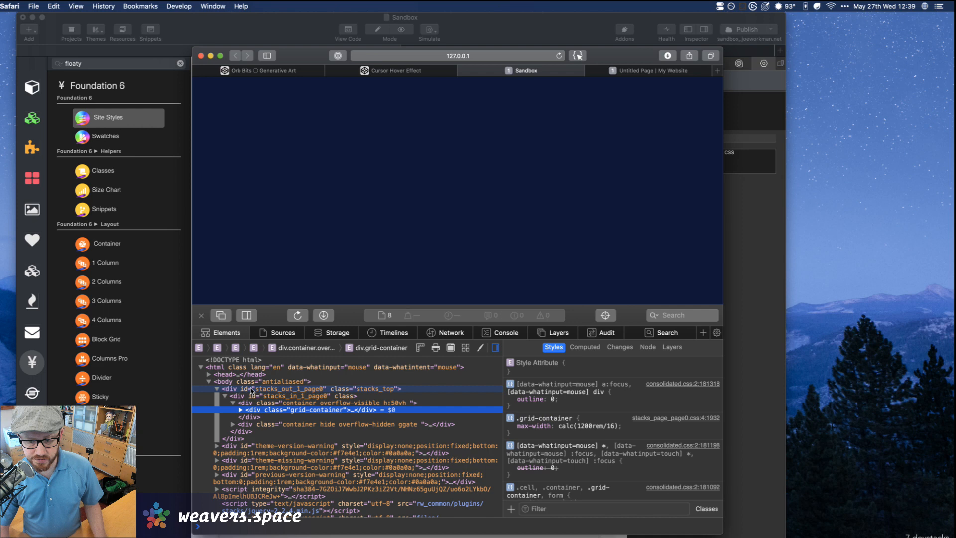
key(Left)
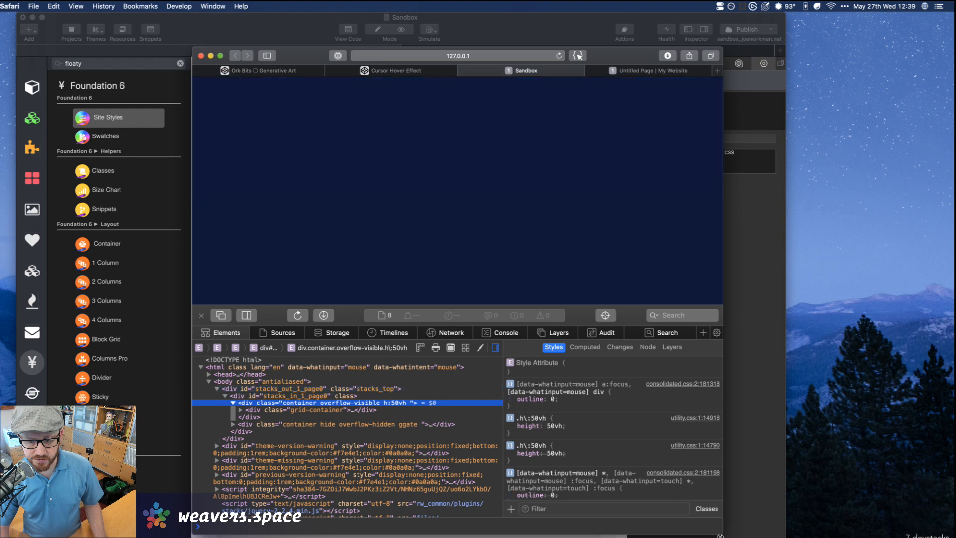
drag(720, 536, 795, 537)
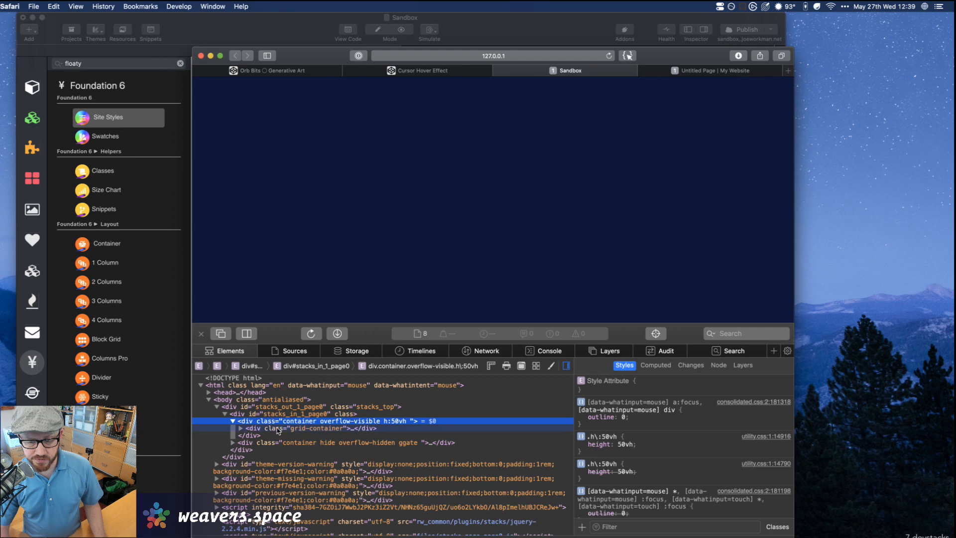
click(279, 429)
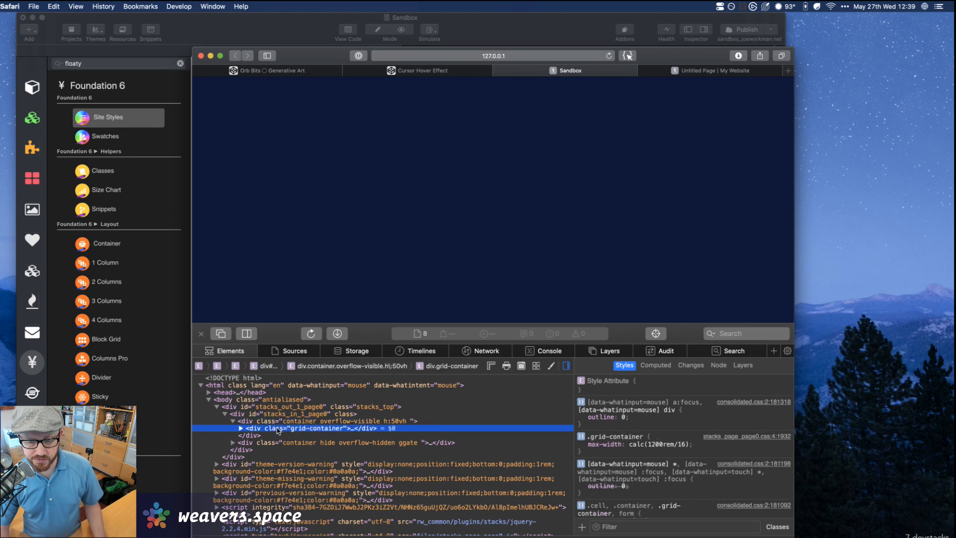
Return to RapidWeaver and set the Container stack's sizing to Auto
click(285, 28)
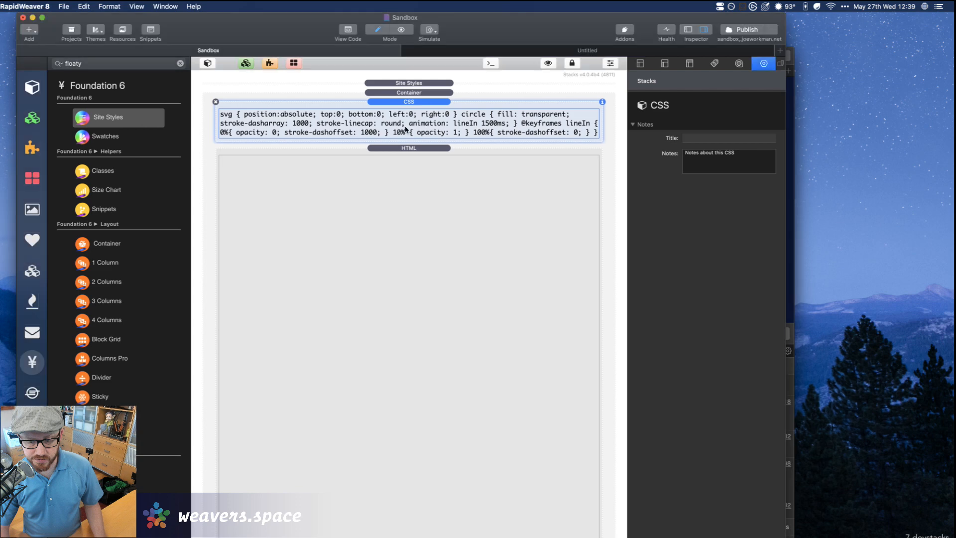
click(399, 93)
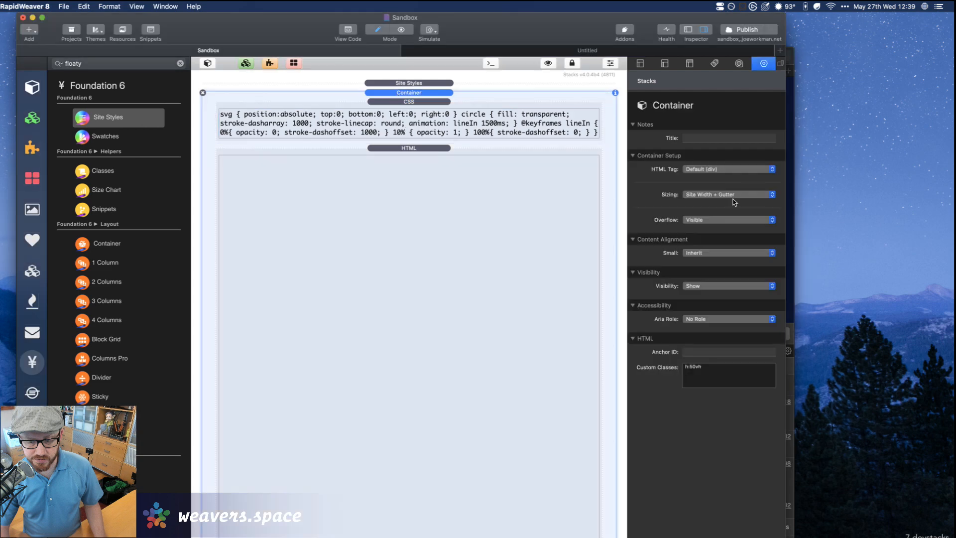
click(705, 170)
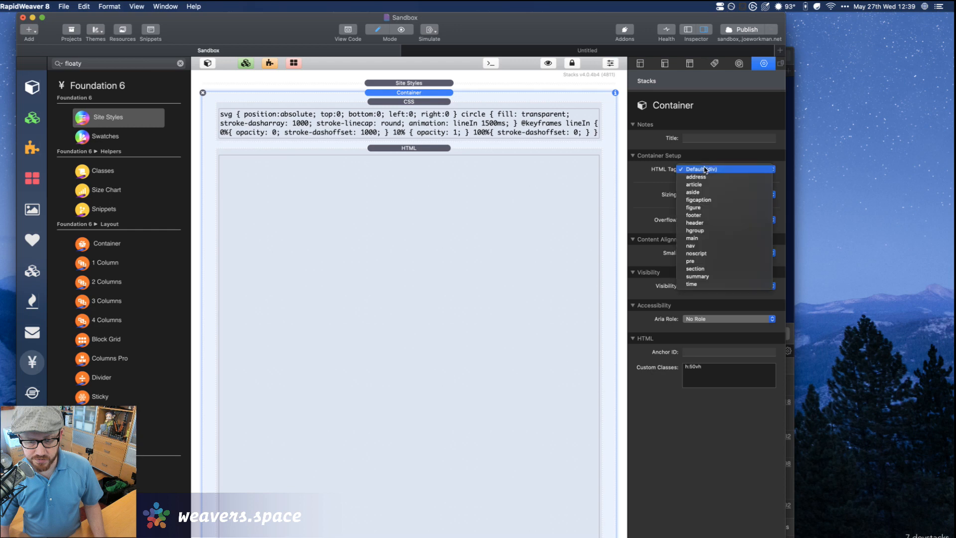
click(672, 186)
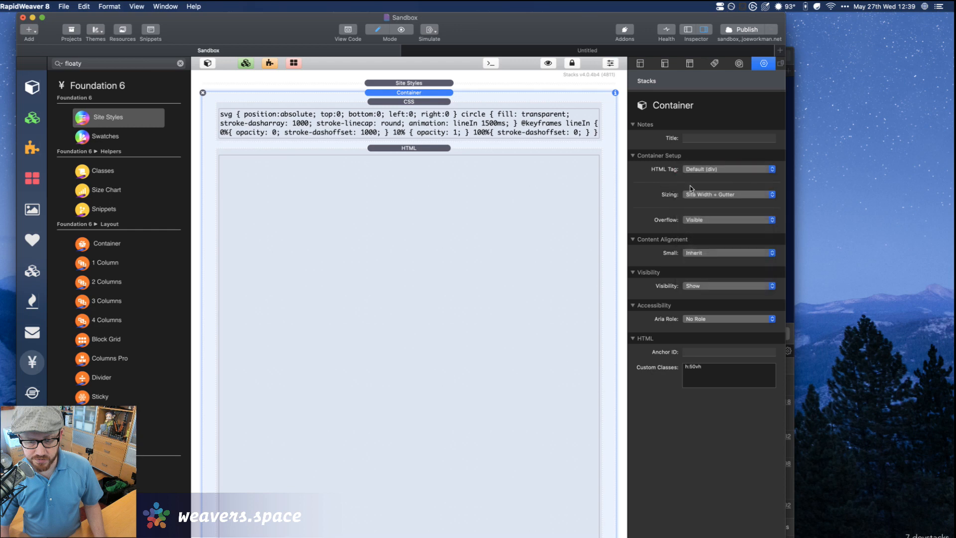
click(699, 195)
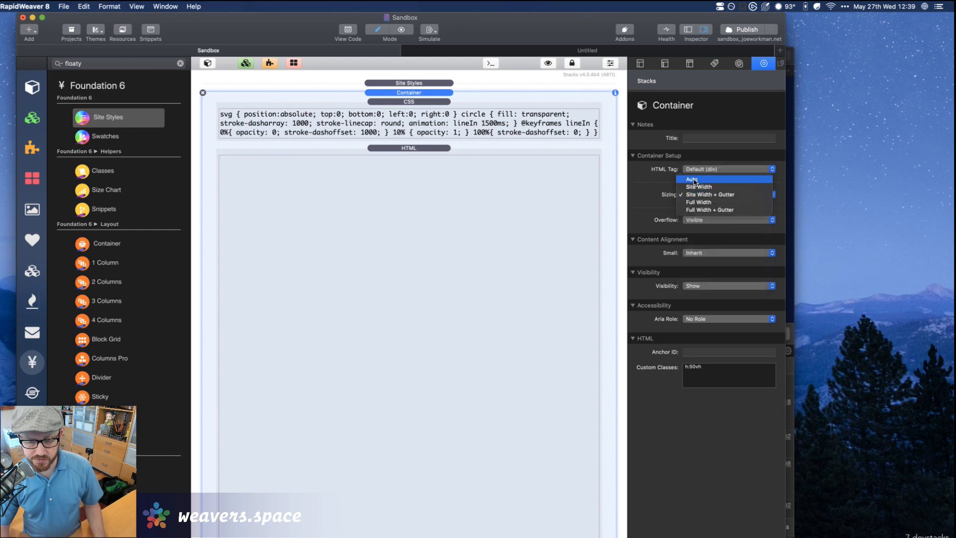
click(694, 180)
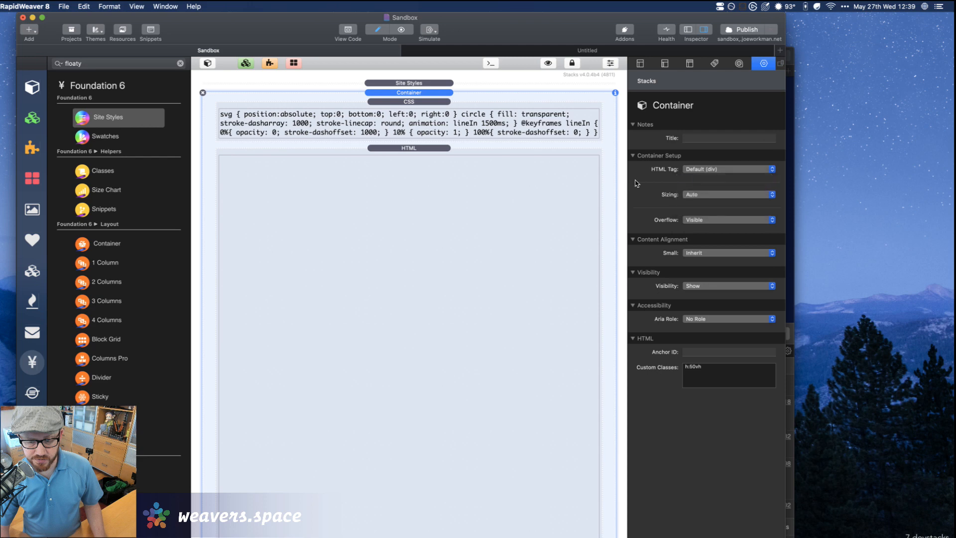
Switch to Safari, reload the Sandbox preview to check the circle art, and close Web Inspector
key(super+Tab)
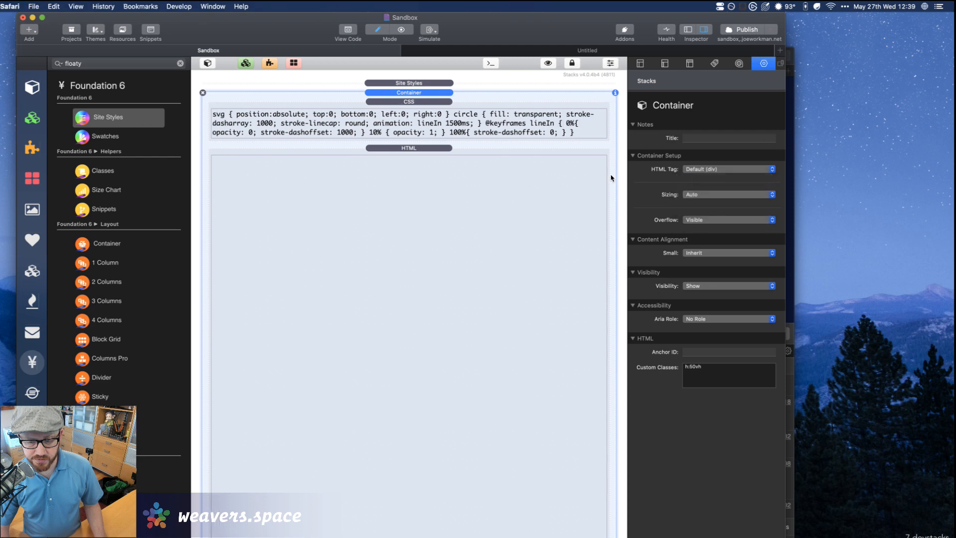
key(super+r)
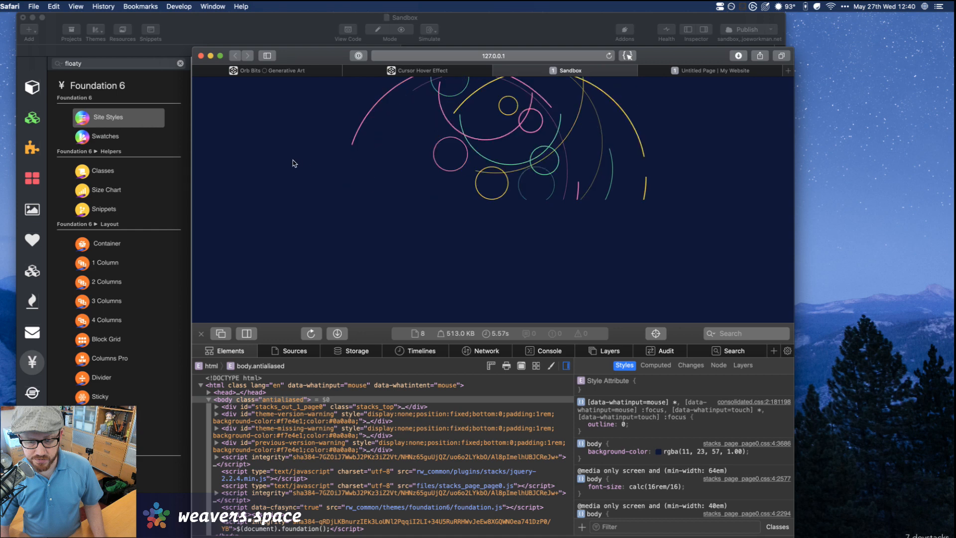
click(202, 333)
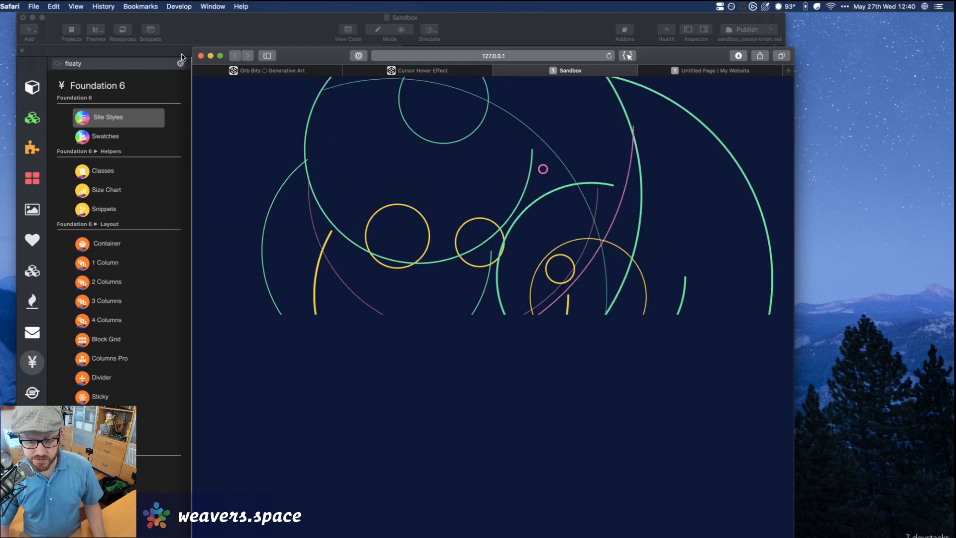
In RapidWeaver, add bg:black to the Container stack's custom classes after h:50vh
click(174, 24)
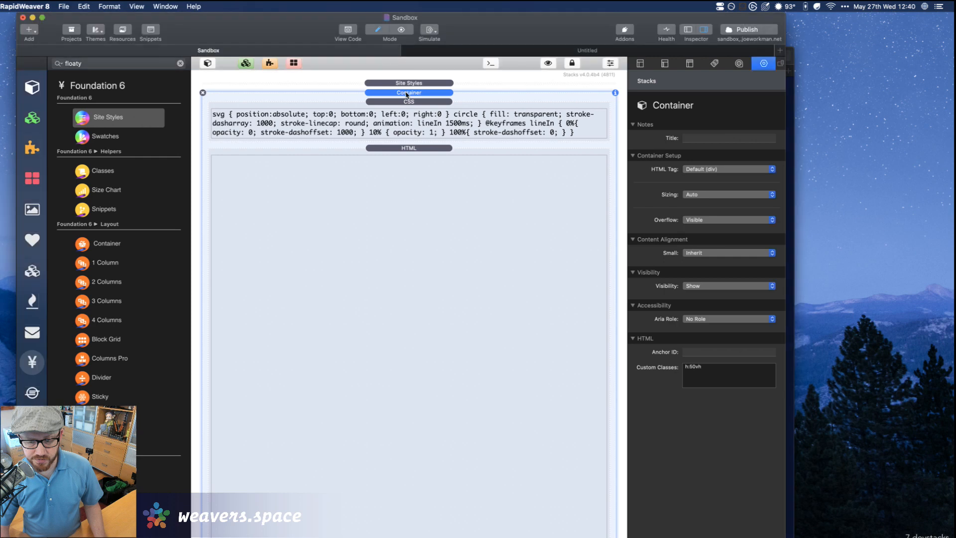
click(734, 376)
text(bg:black)
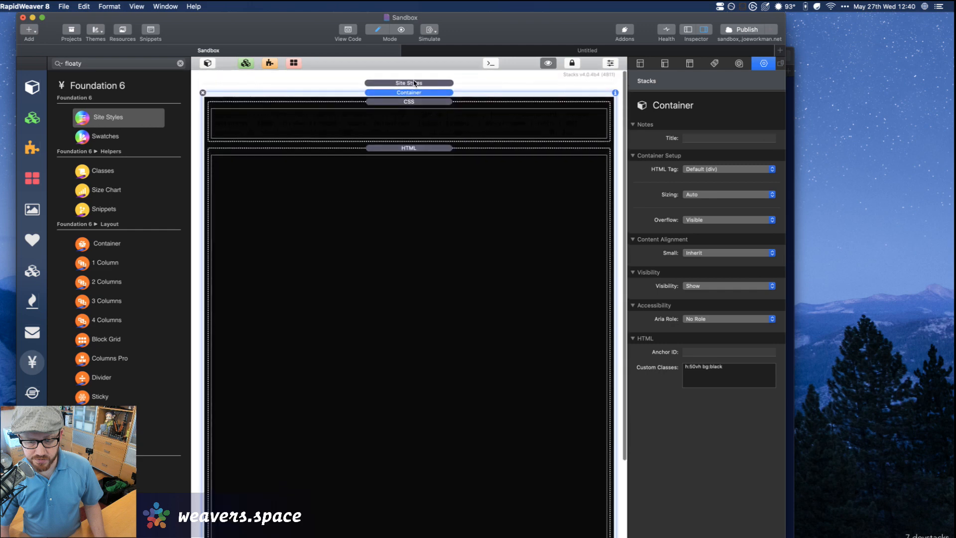
Turn off the background color in Site Styles and check the Sandbox preview in Safari
click(414, 83)
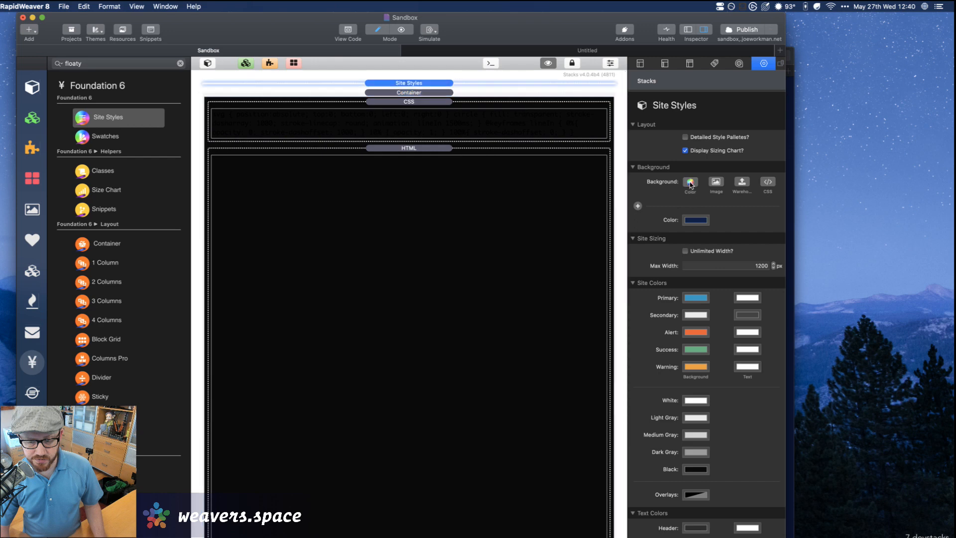
click(691, 184)
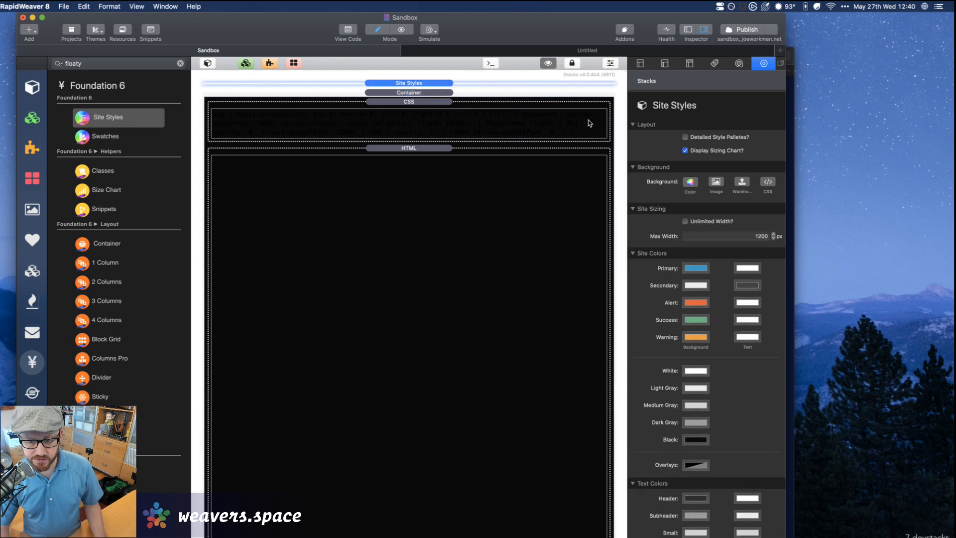
key(super+Tab)
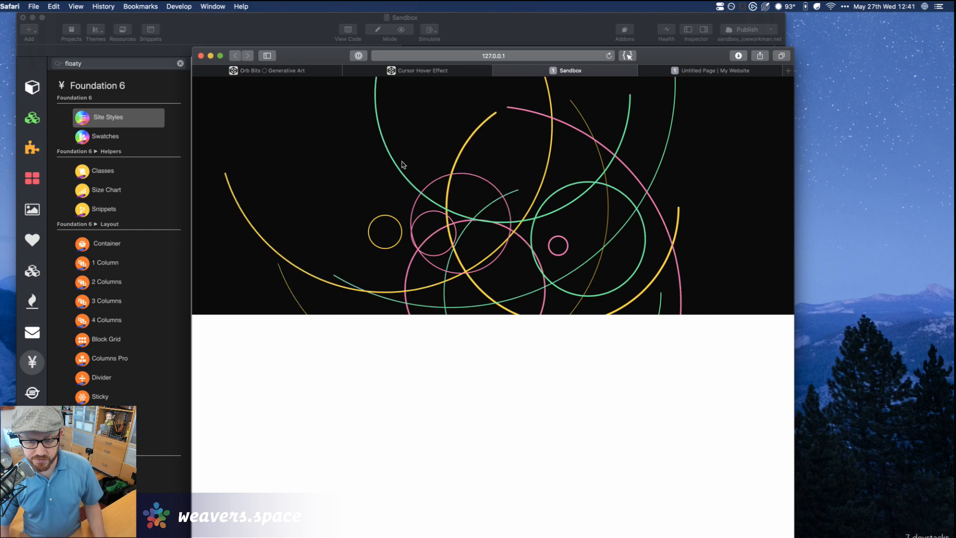
Review the Container stack's settings in RapidWeaver and return to the Sandbox preview in Safari
click(288, 20)
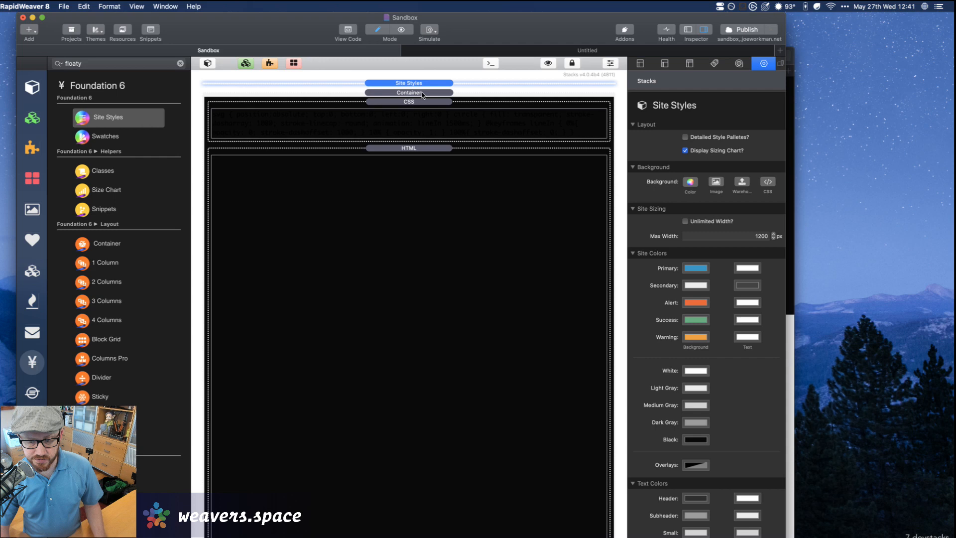
click(423, 94)
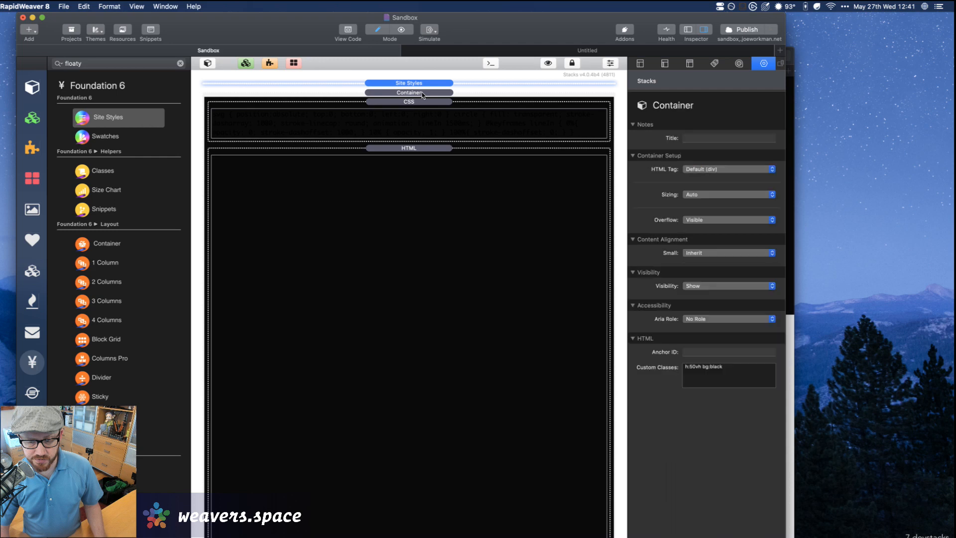
key(super+Tab)
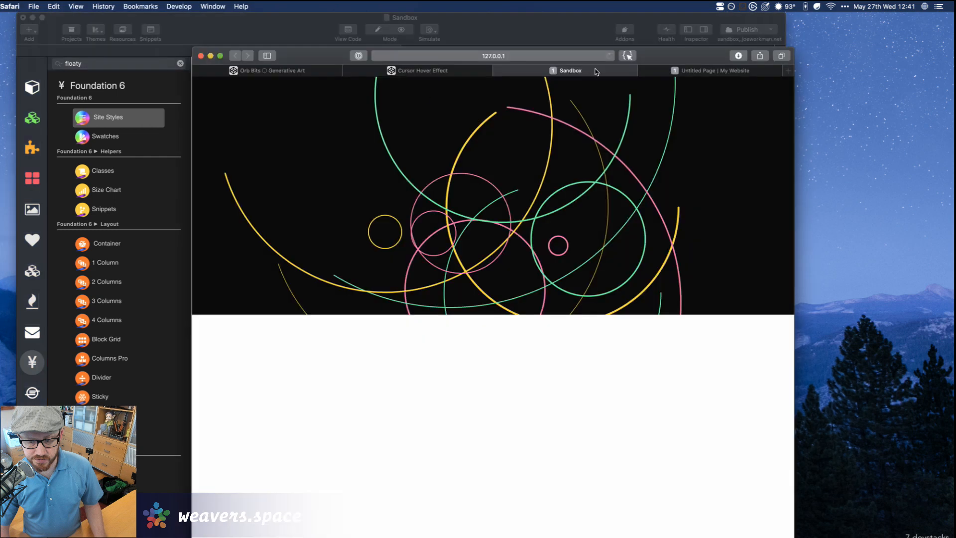